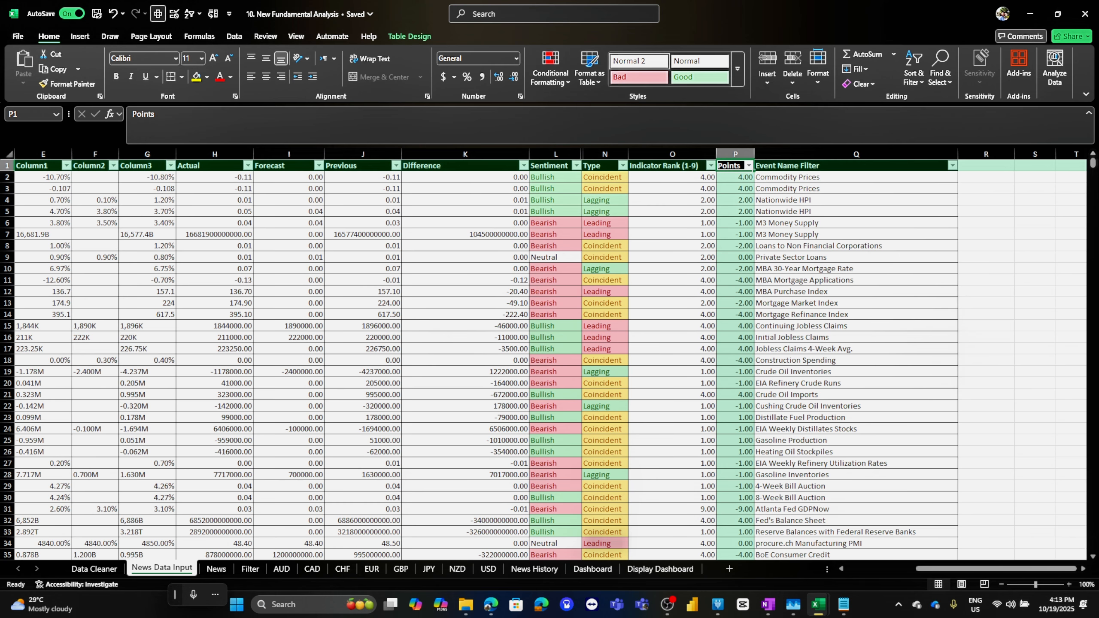
Browse the News, News Data Input and Data Cleaner sheets of the fundamental analysis workbook
key(alt+Tab)
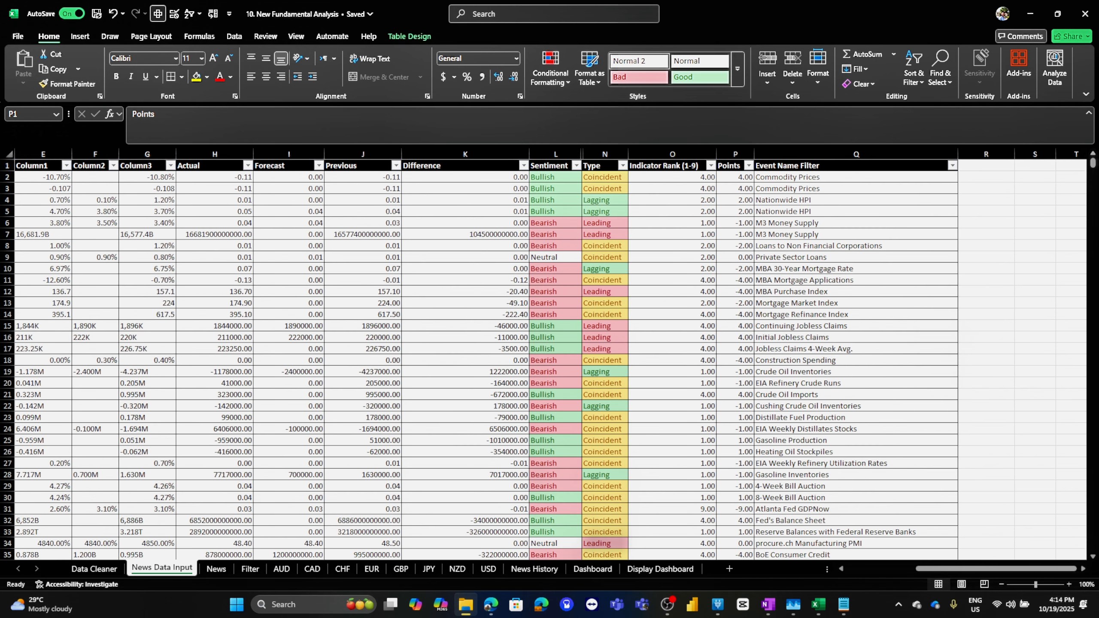
click(216, 569)
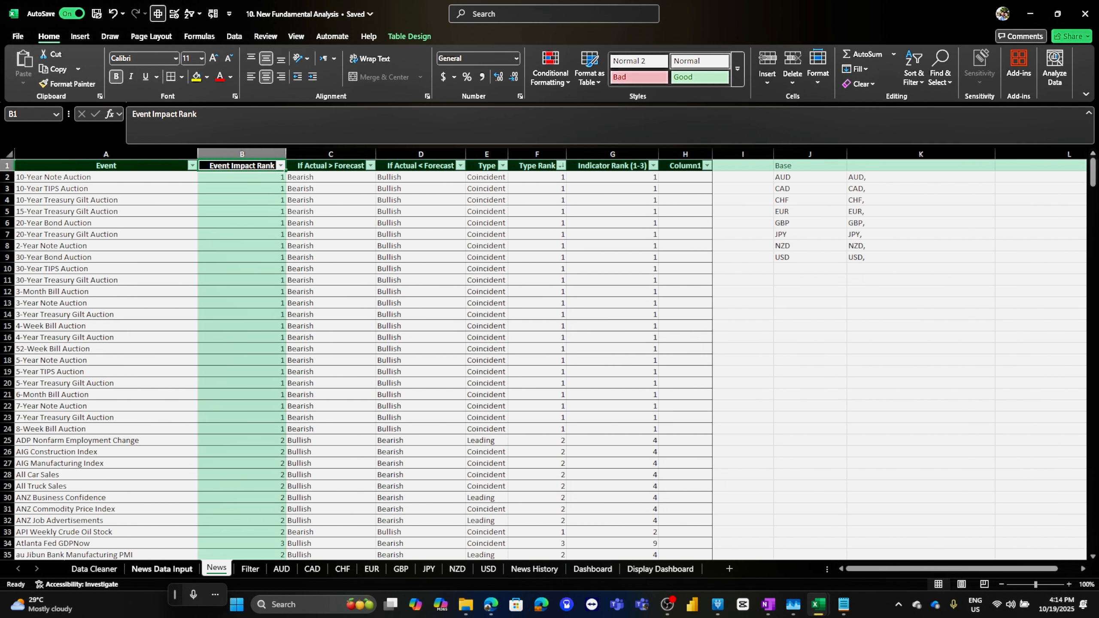
click(162, 568)
click(94, 569)
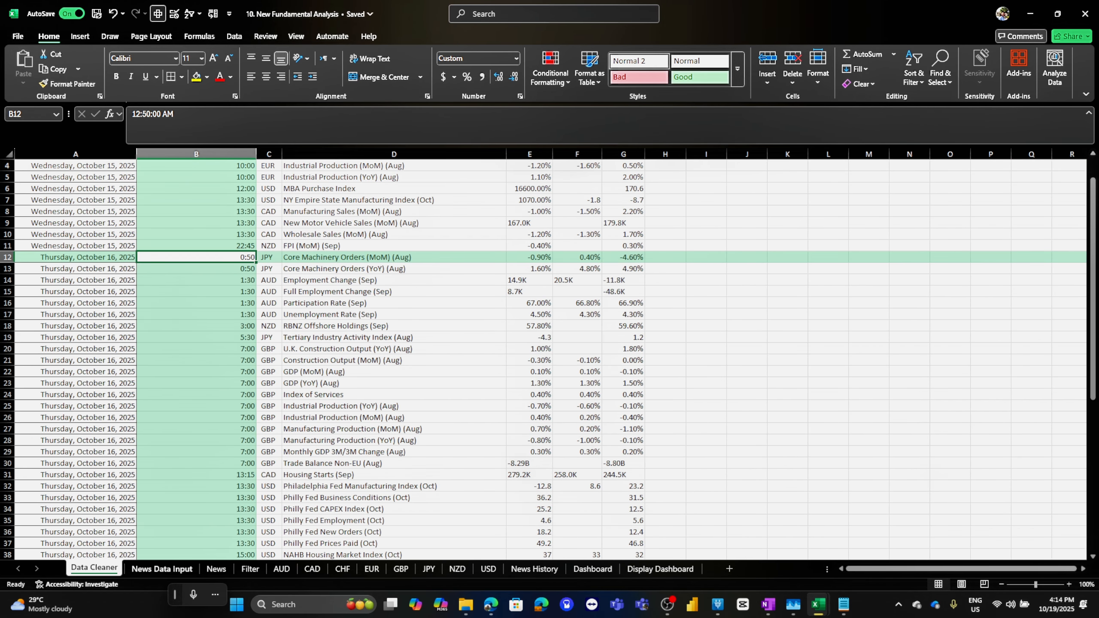
Switch to the walkthrough tutorial workbook and examine the filter sheet's FILTER and UNIQUE formula results
click(818, 604)
click(882, 547)
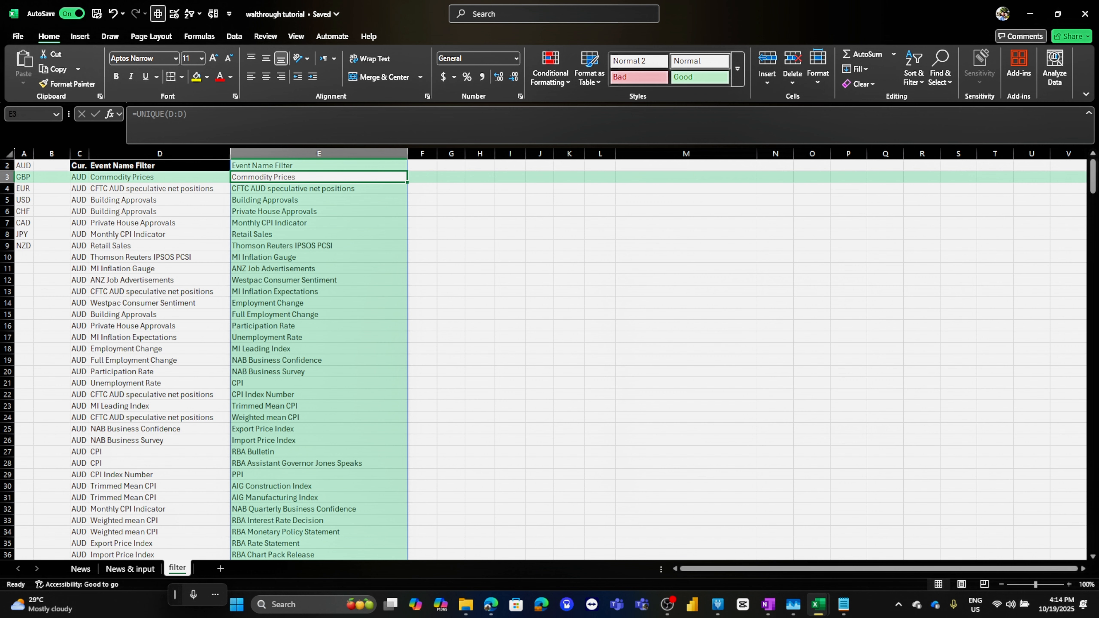
scroll(543, 359, up, 1)
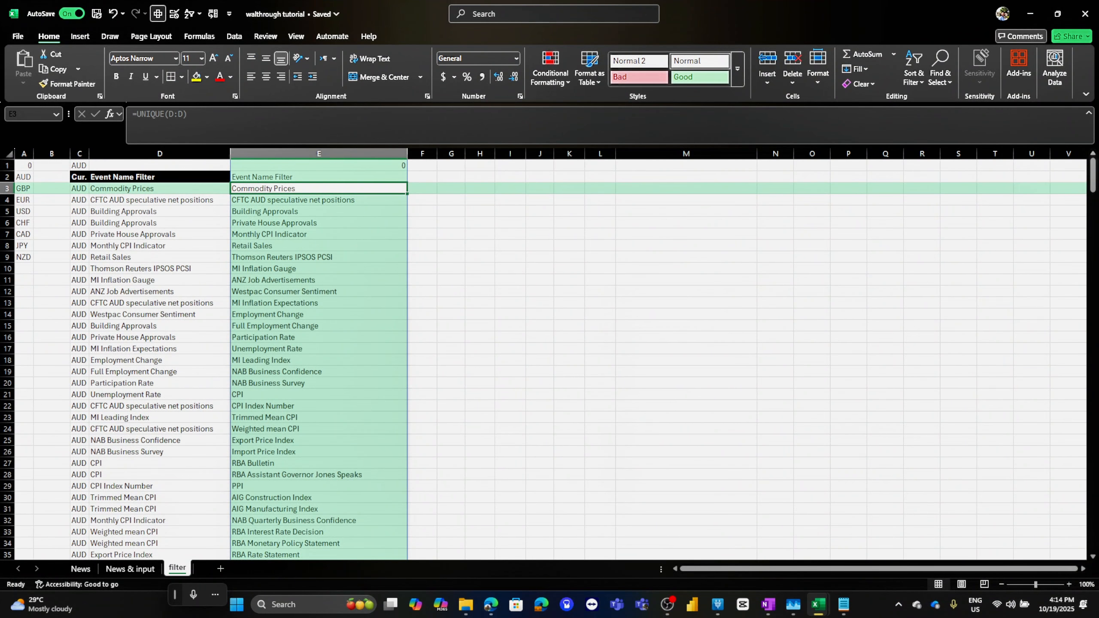
click(160, 223)
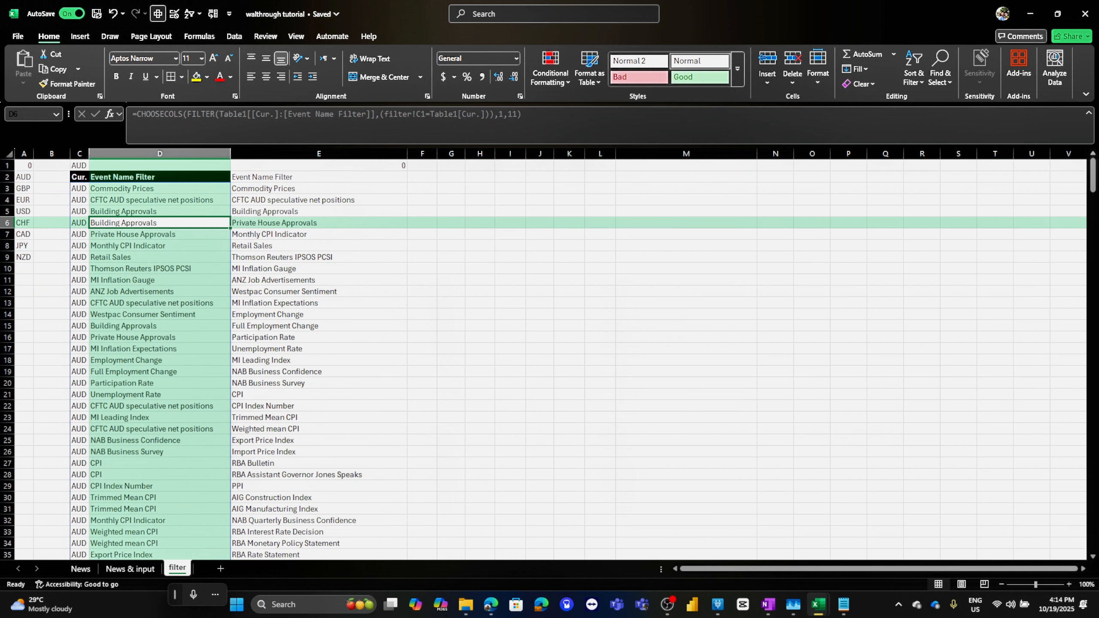
drag(318, 188, 319, 554)
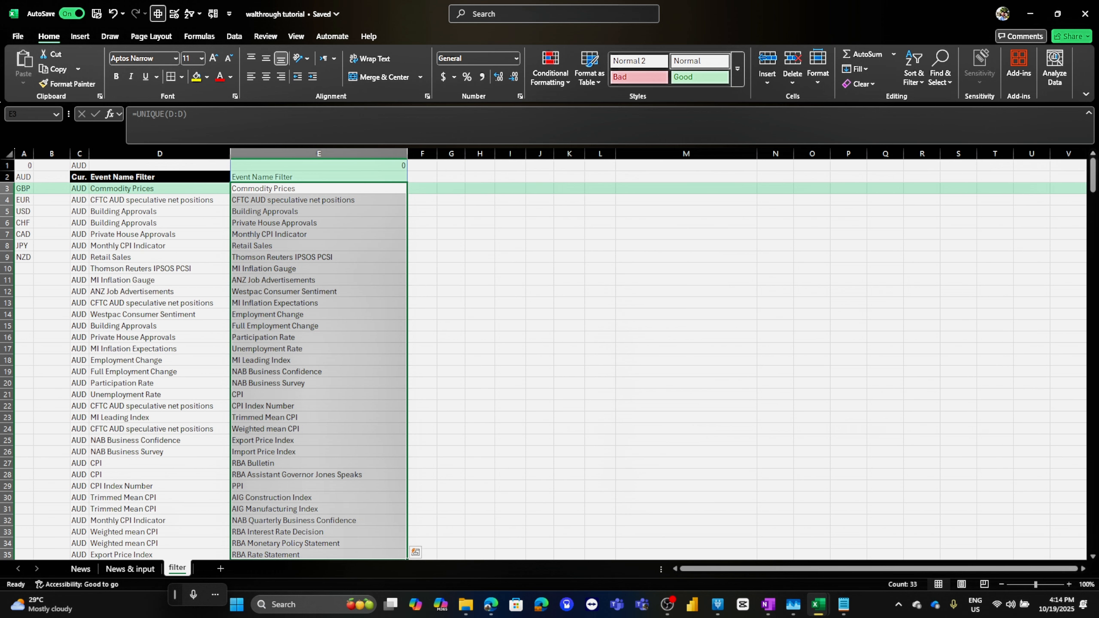
drag(319, 223, 319, 371)
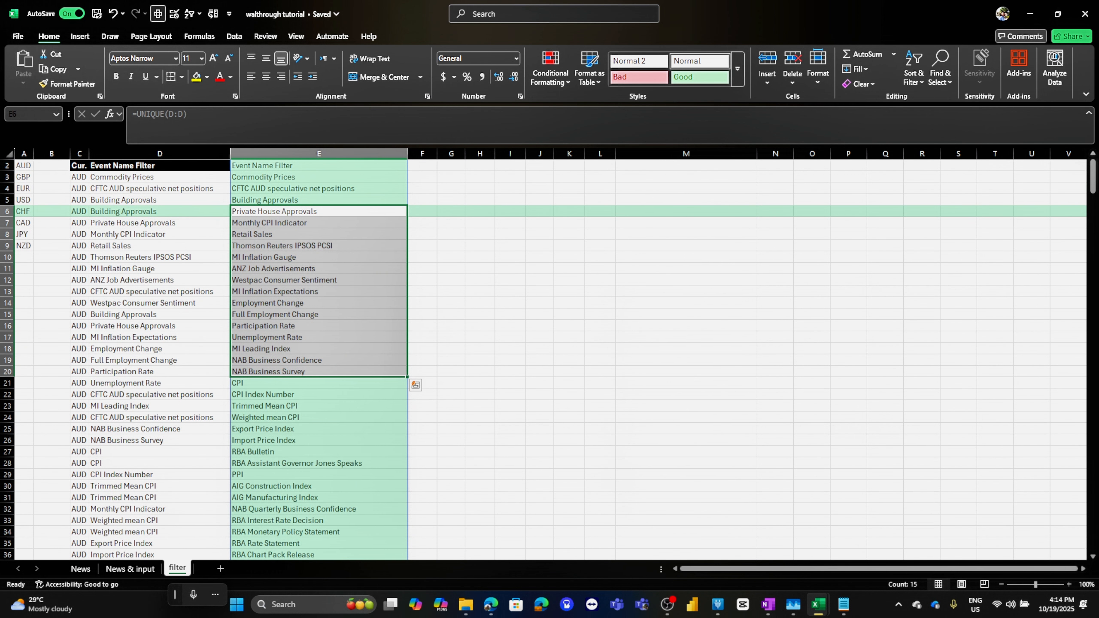
scroll(549, 359, up, 1)
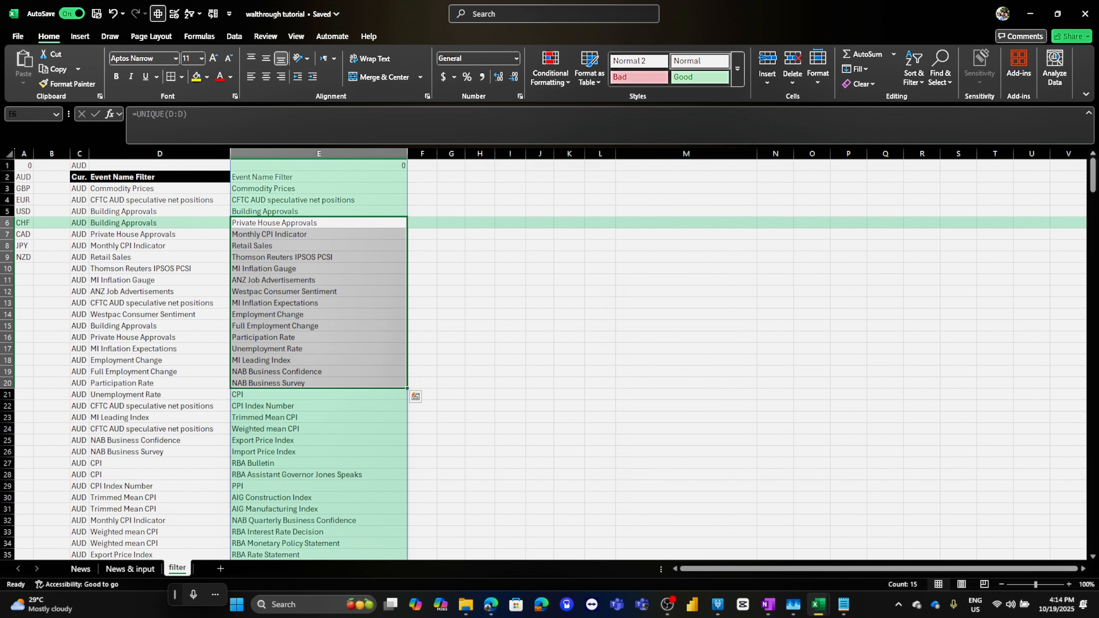
Switch the currency filter in C1 through EUR, USD and CAD to test the filtered event lists
click(87, 167)
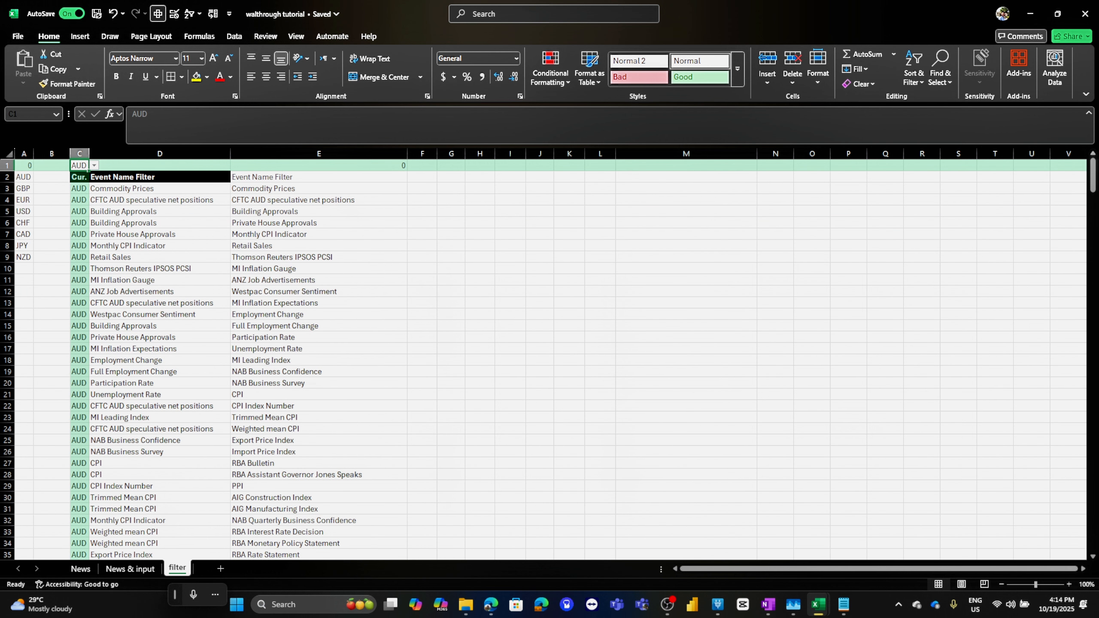
scroll(549, 359, down, 12)
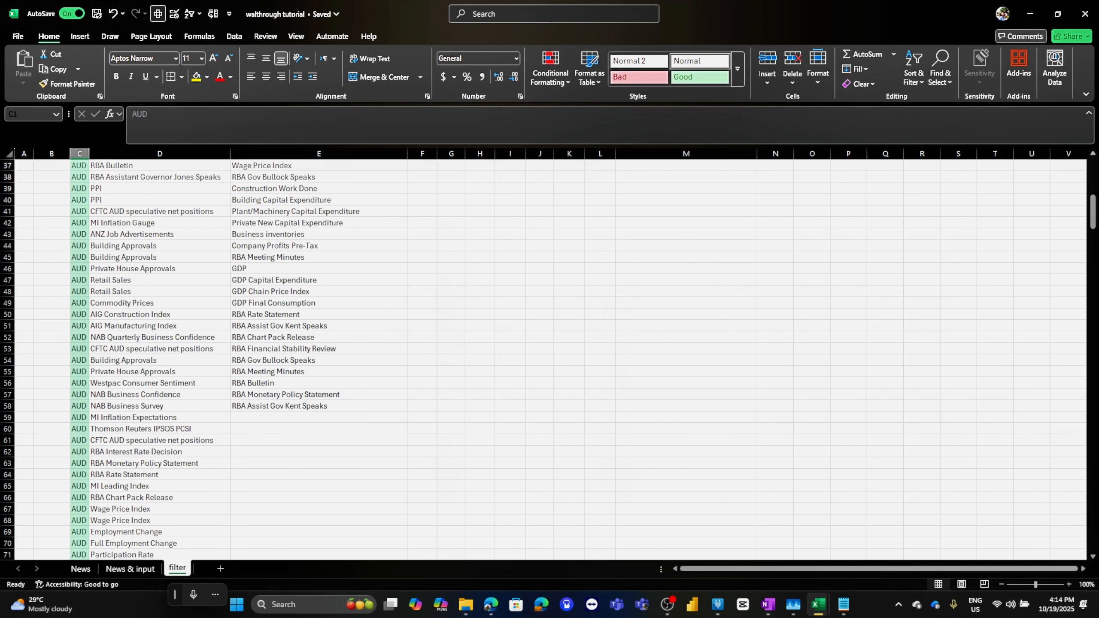
scroll(549, 359, up, 12)
click(94, 165)
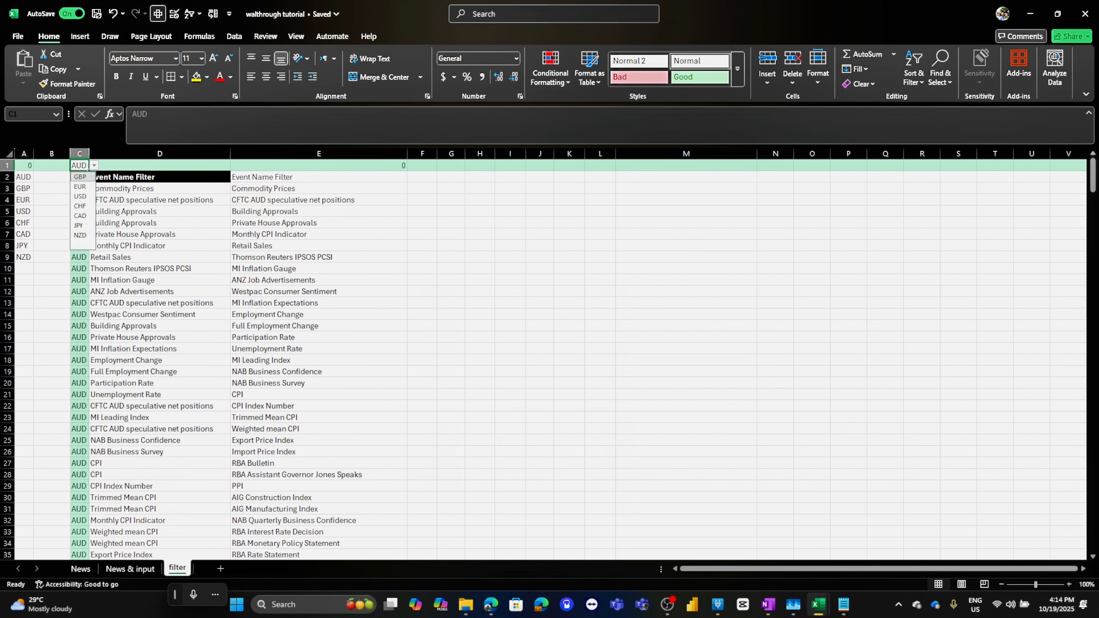
click(82, 196)
scroll(549, 359, down, 20)
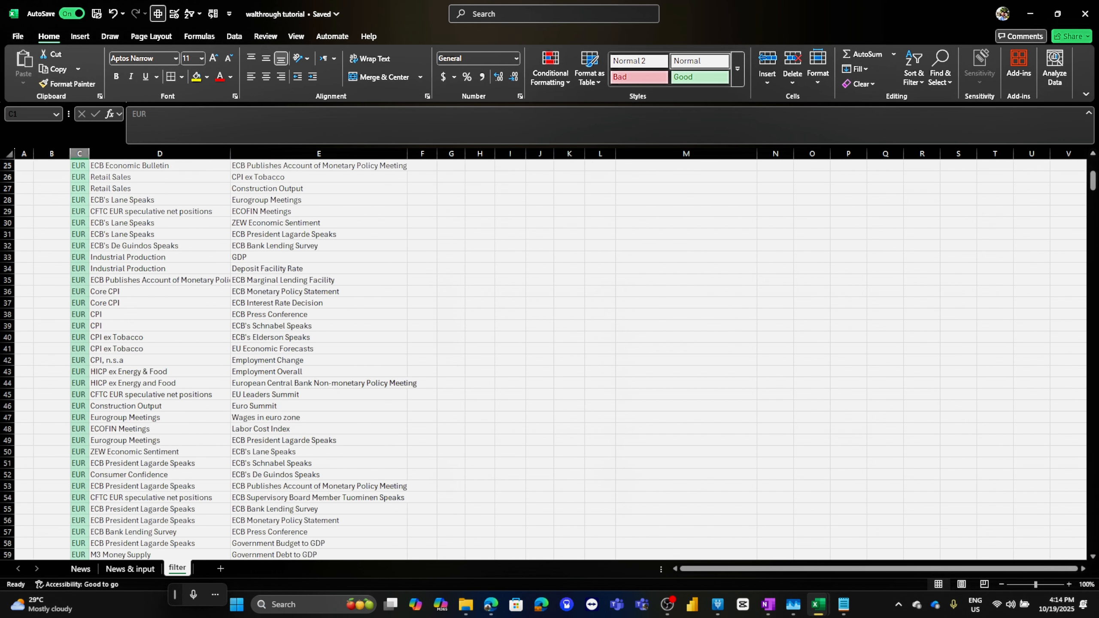
scroll(549, 360, up, 20)
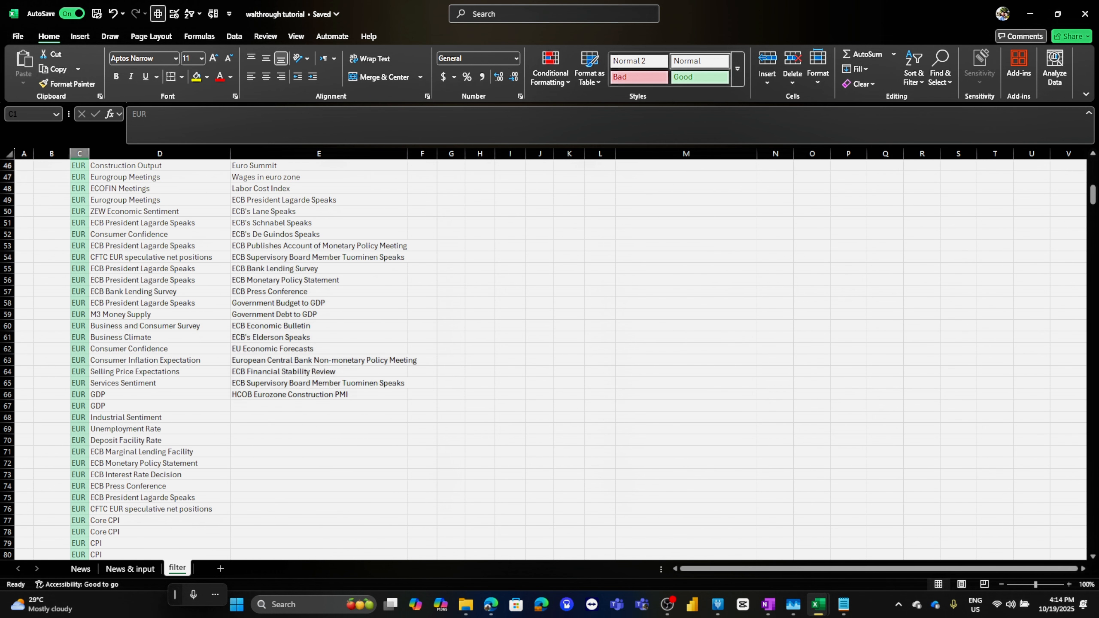
click(94, 165)
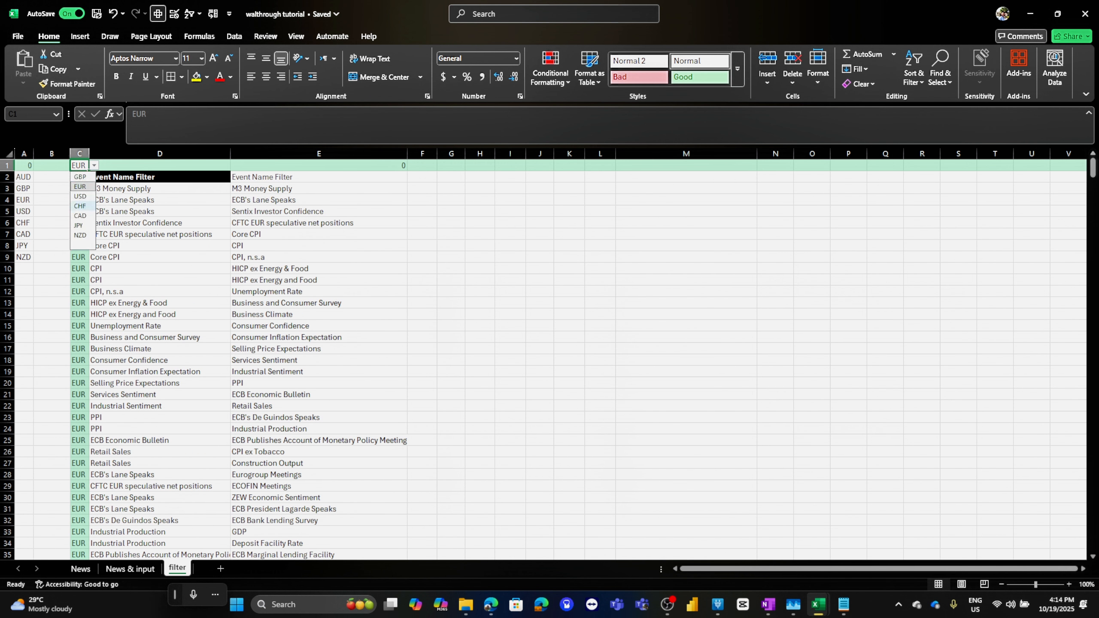
click(82, 206)
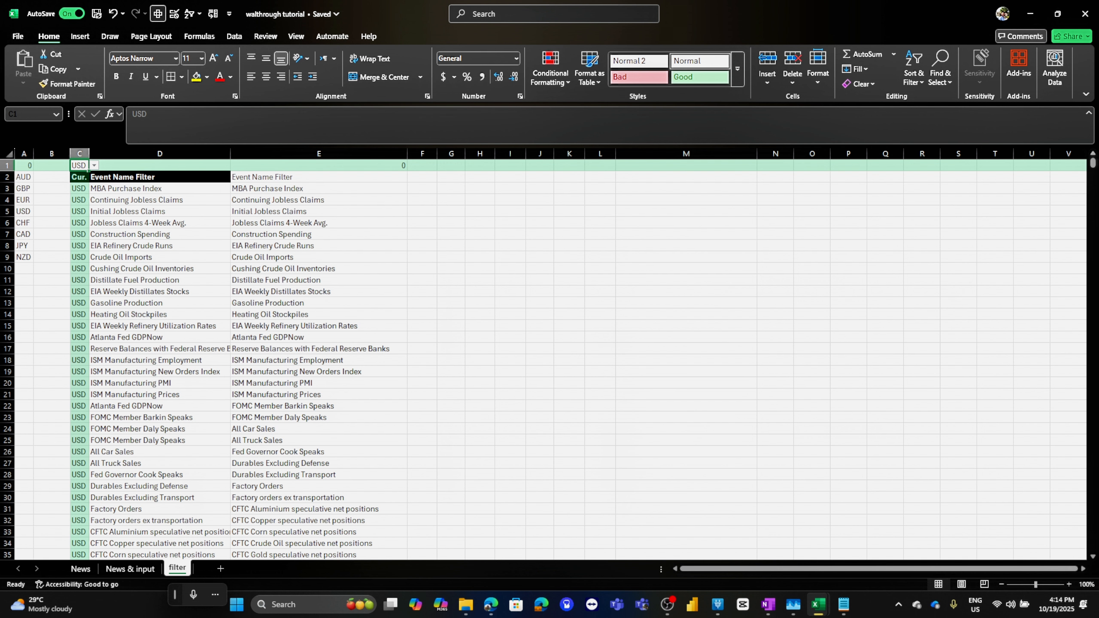
click(94, 166)
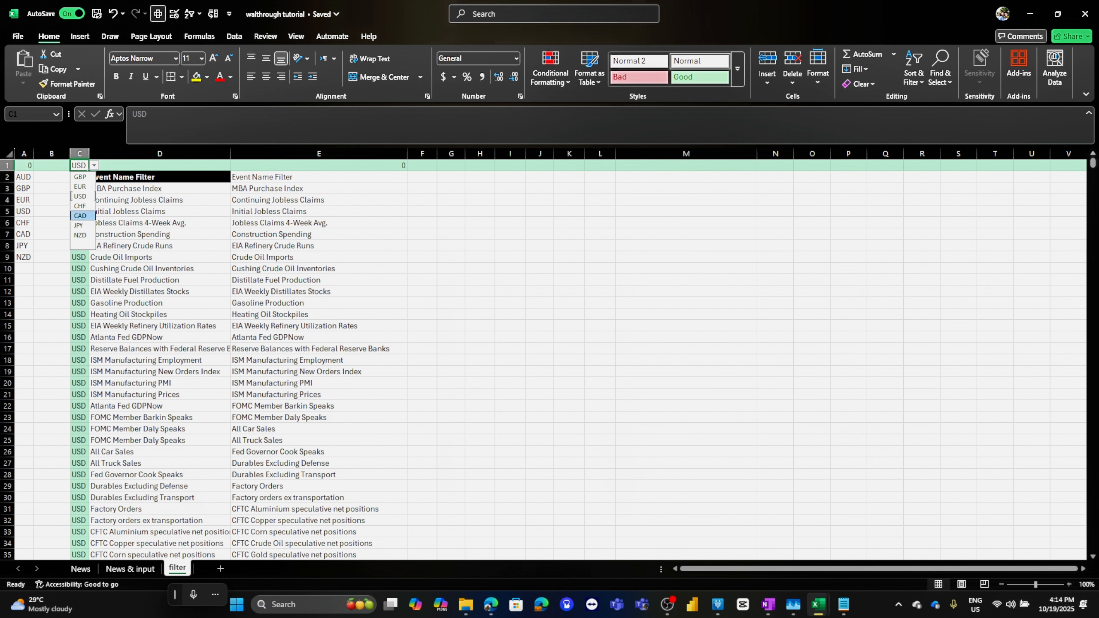
click(82, 216)
Add a new worksheet and name it AUD
click(160, 257)
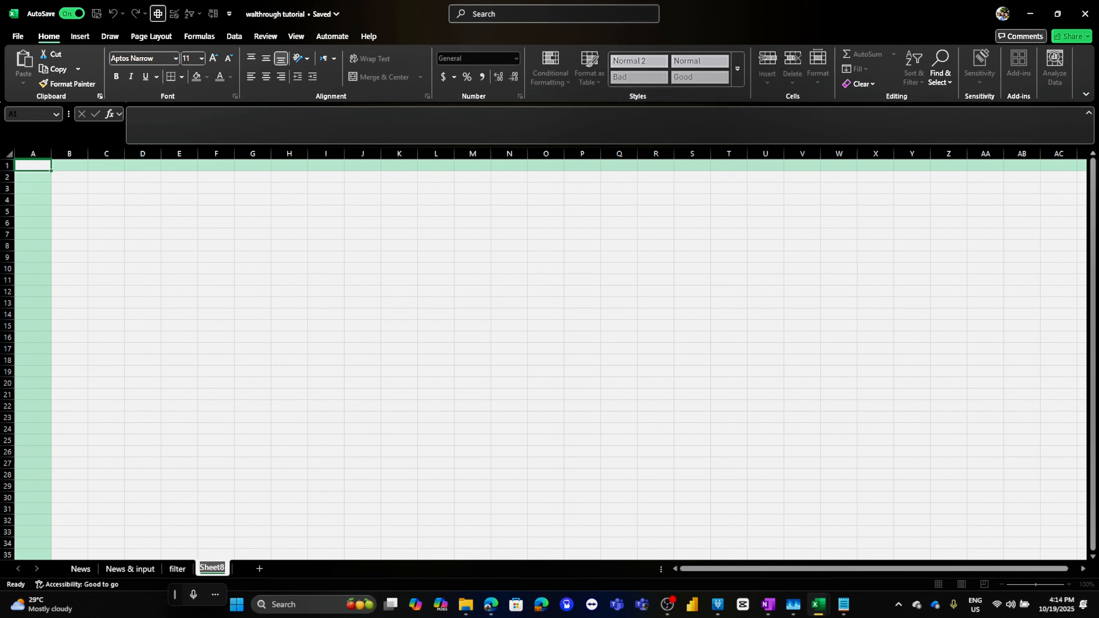
text(AUD)
key(Return)
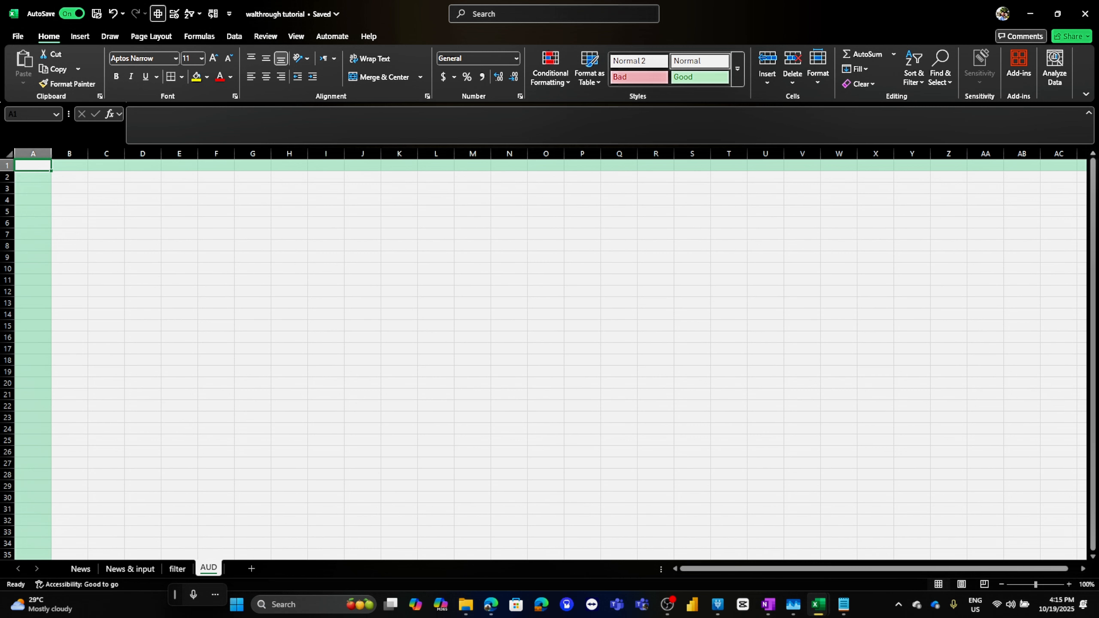
Snap the fundamental analysis workbook beside the tutorial to view its AUD dashboard sheet, then maximize the tutorial window
key(super+Right)
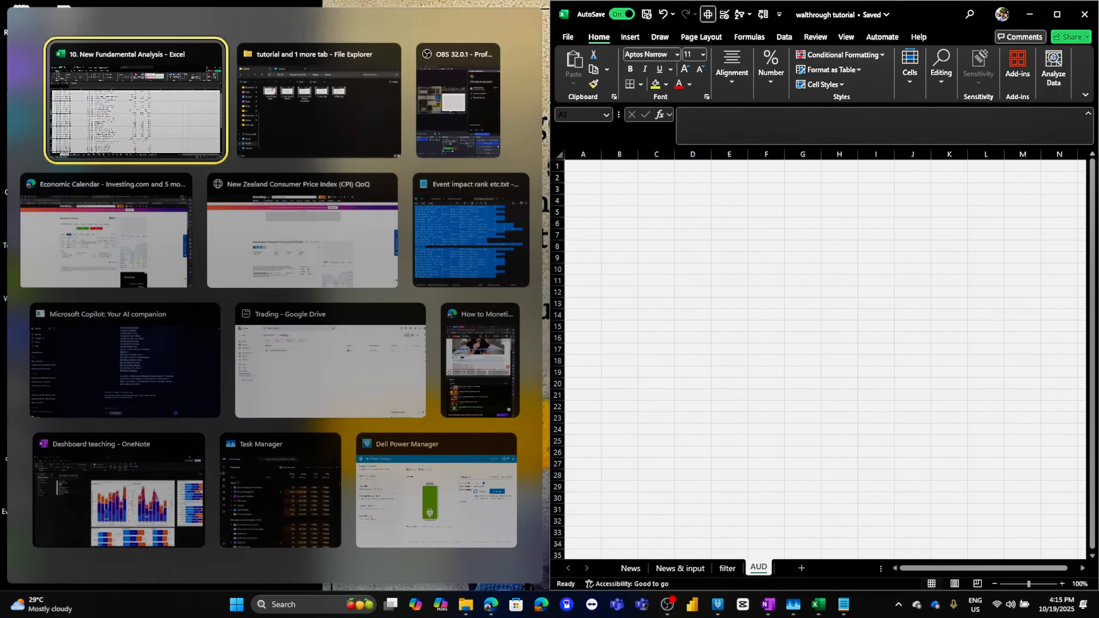
key(Return)
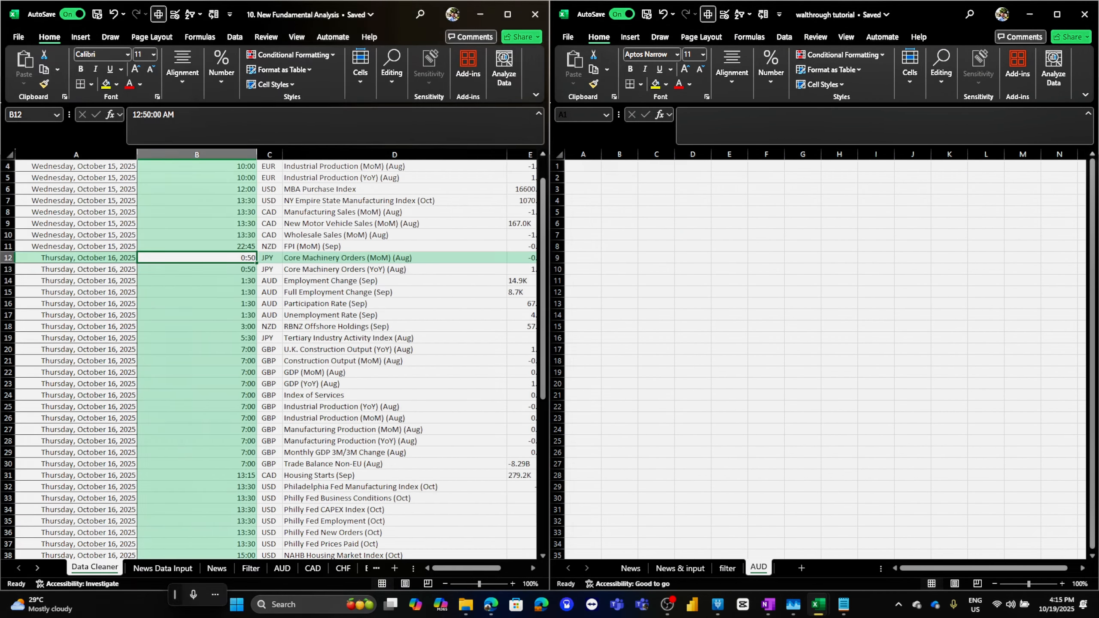
click(282, 568)
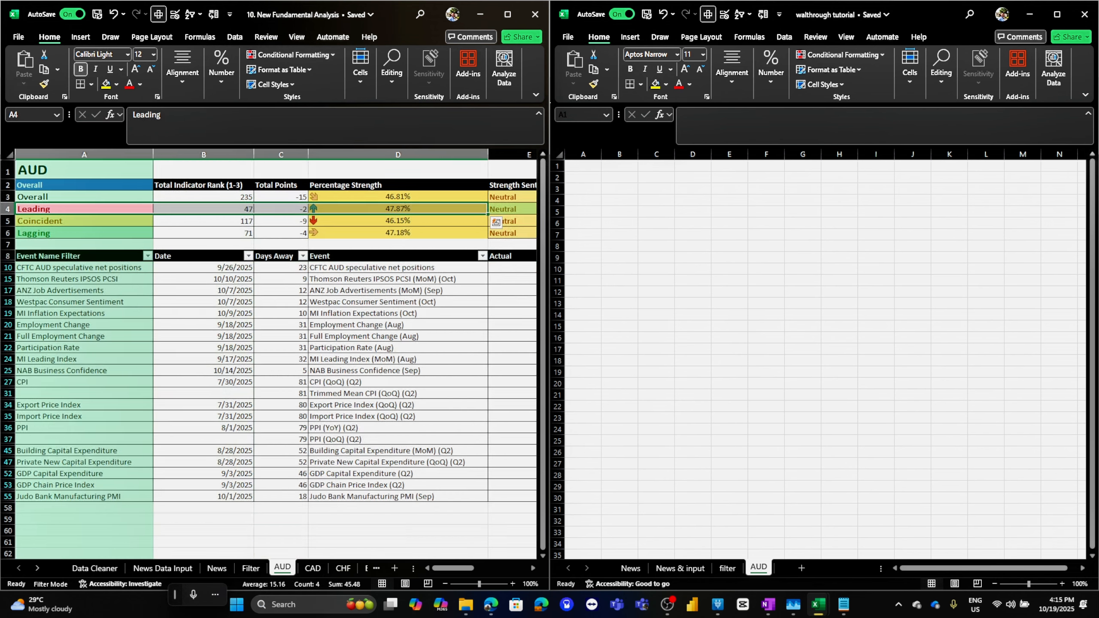
click(84, 267)
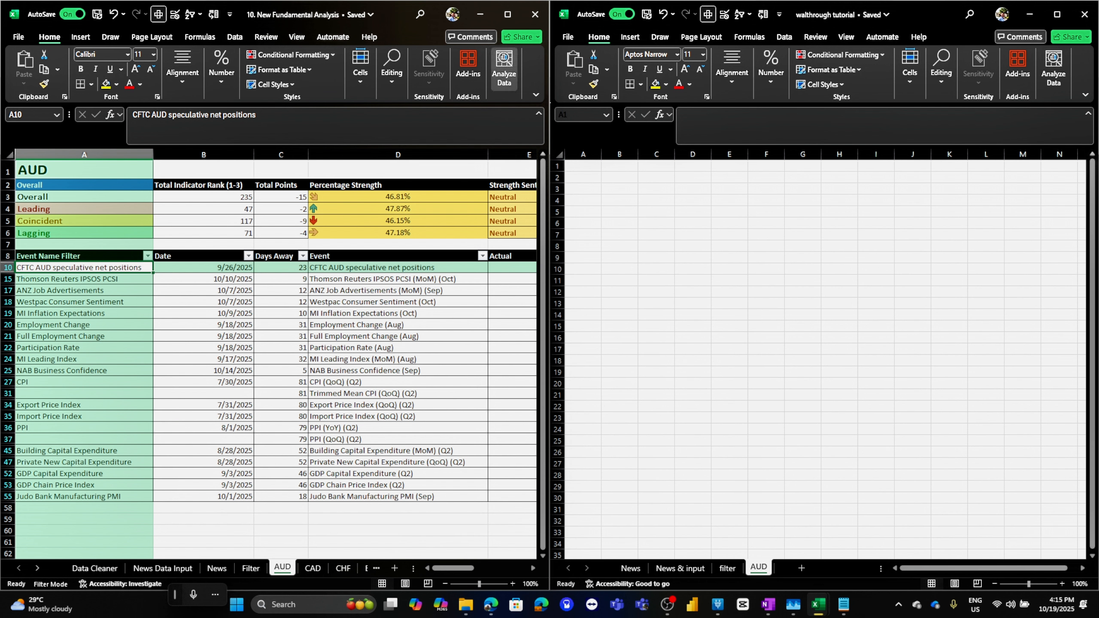
click(84, 169)
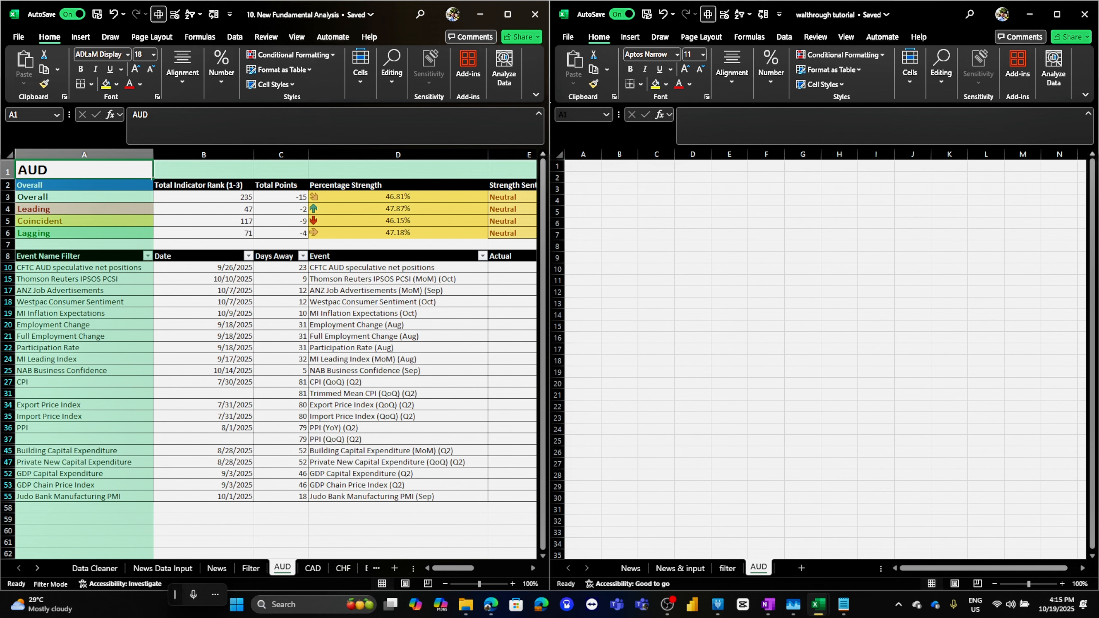
click(1056, 14)
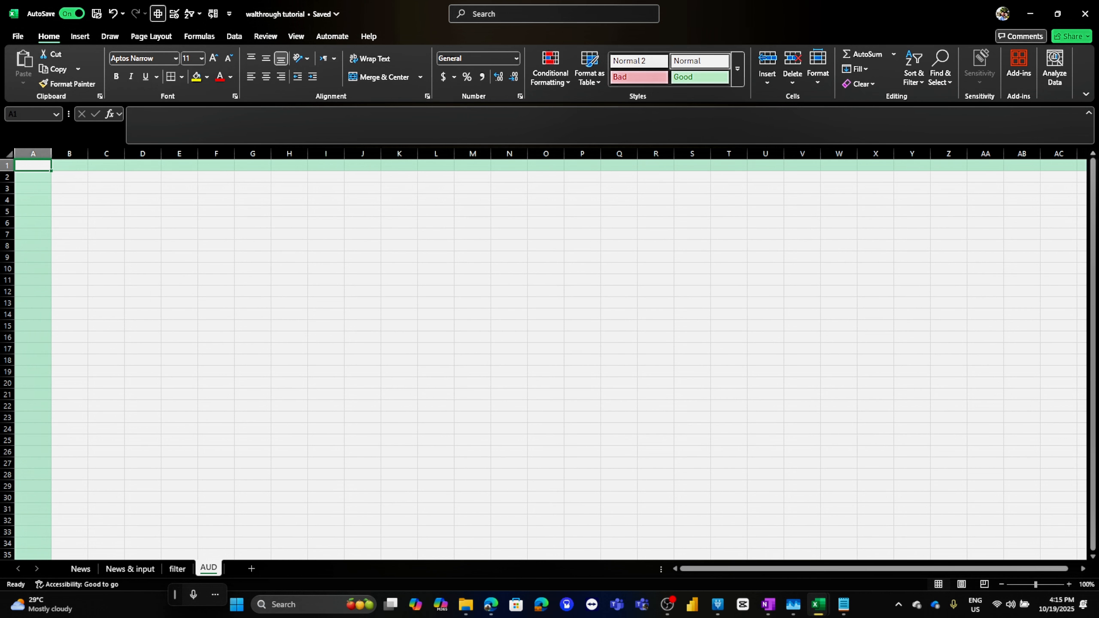
Open the currency dropdown in C1 on the filter sheet to check its options
click(176, 568)
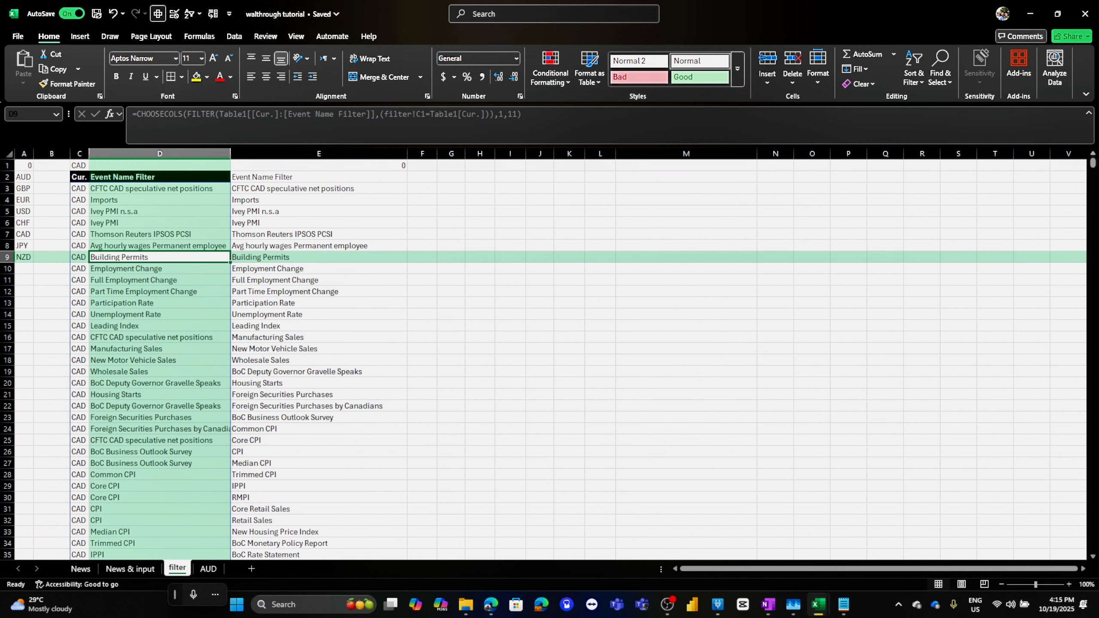
click(79, 176)
click(78, 166)
click(94, 166)
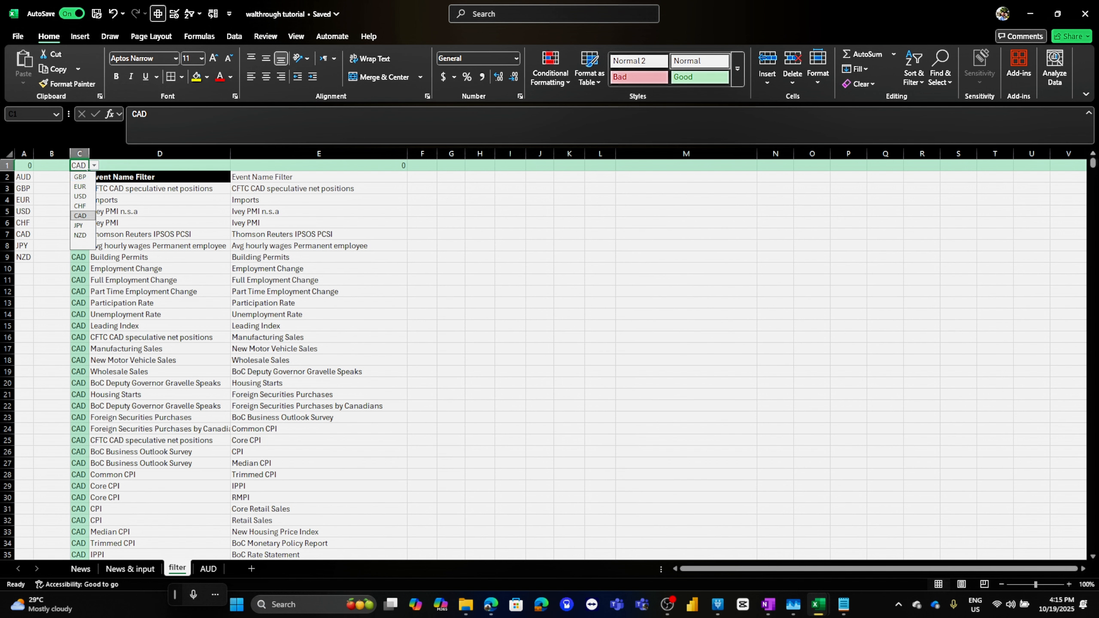
click(93, 166)
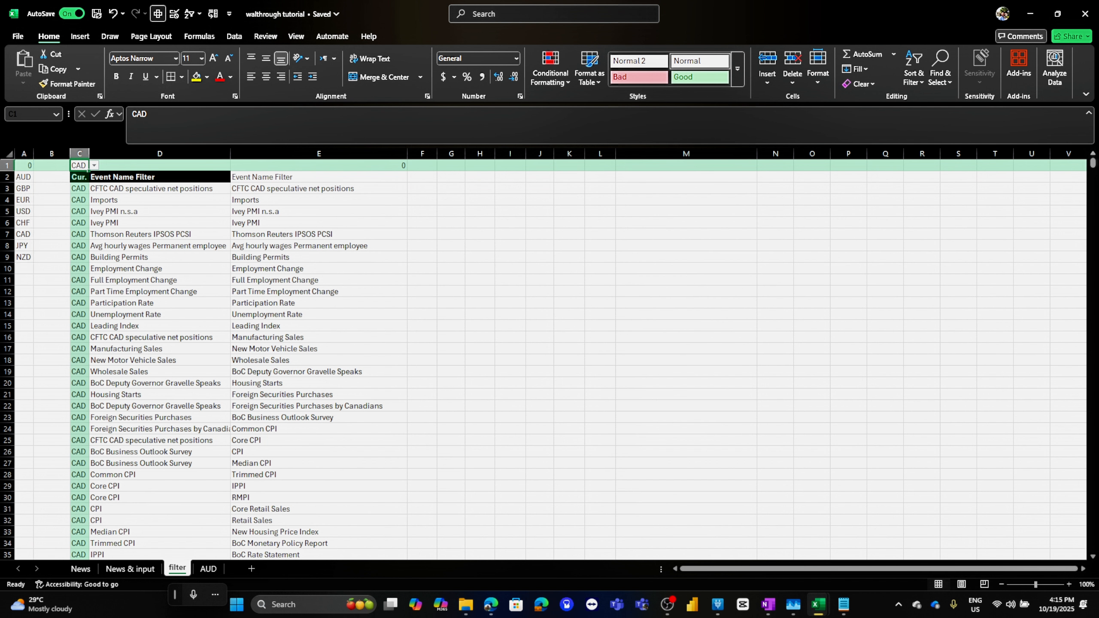
click(94, 165)
click(80, 177)
Change the data validation list source for C1 to =$A$2:$A$9 so it includes all eight currencies
click(234, 36)
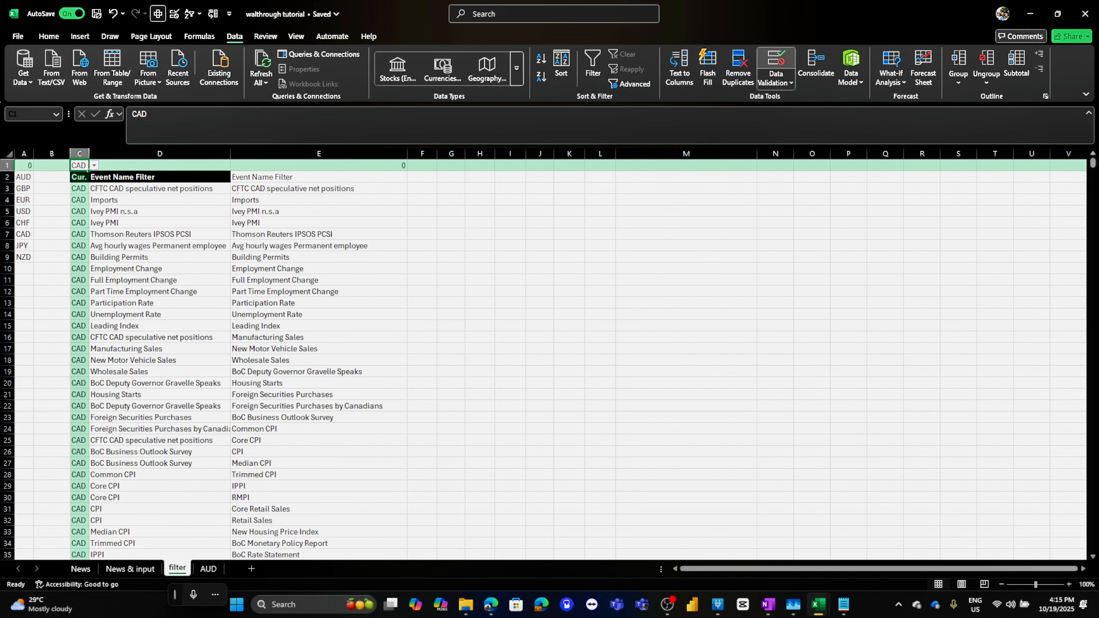
click(775, 60)
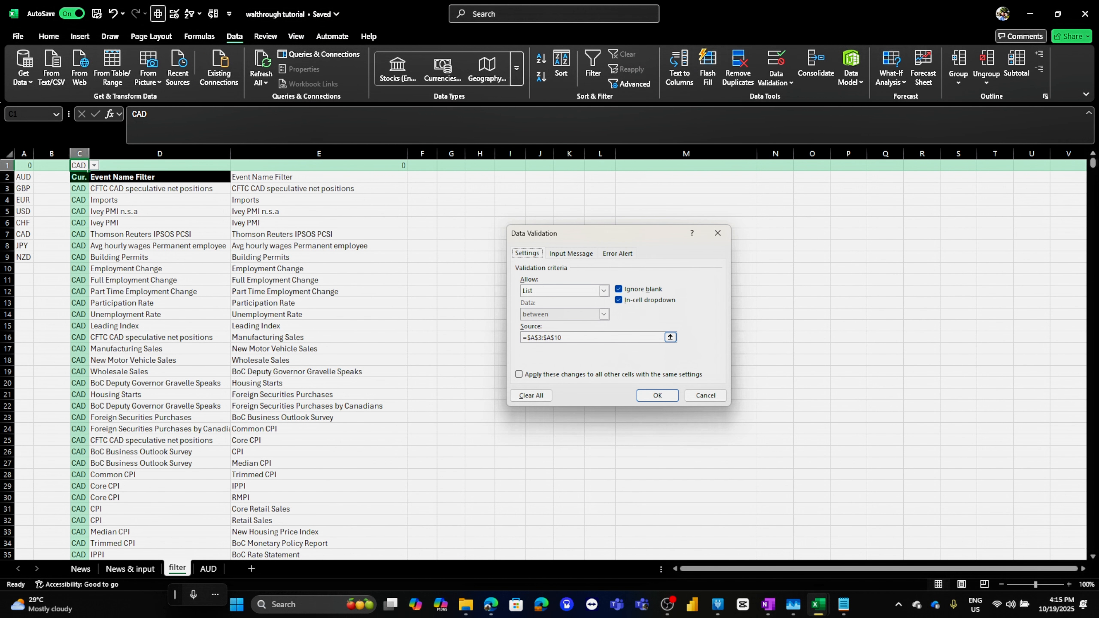
drag(623, 337, 521, 337)
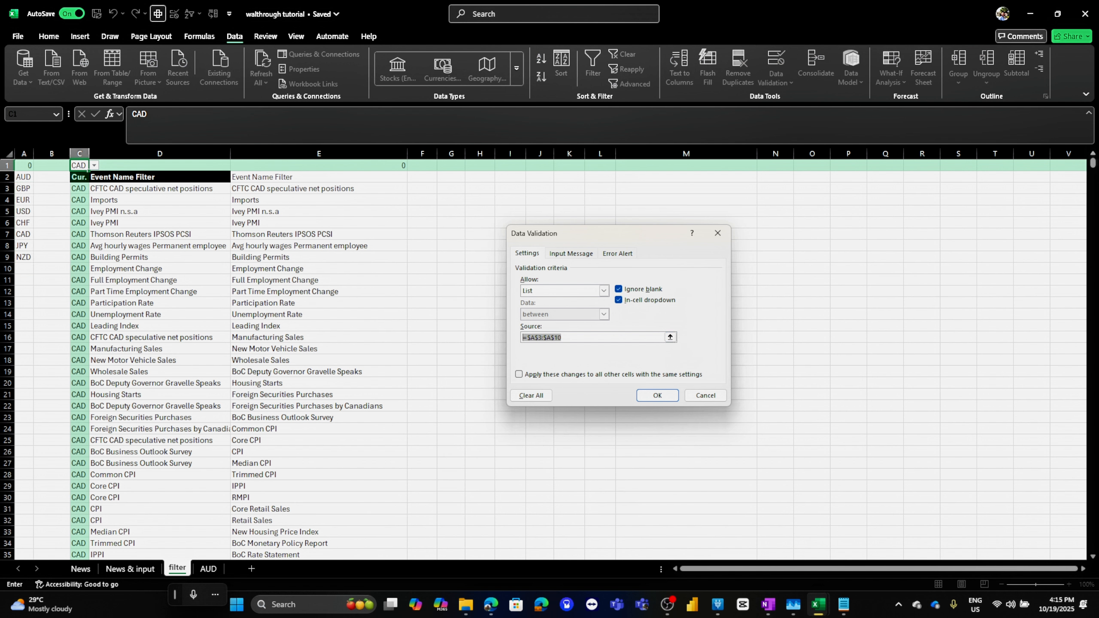
drag(24, 176, 24, 256)
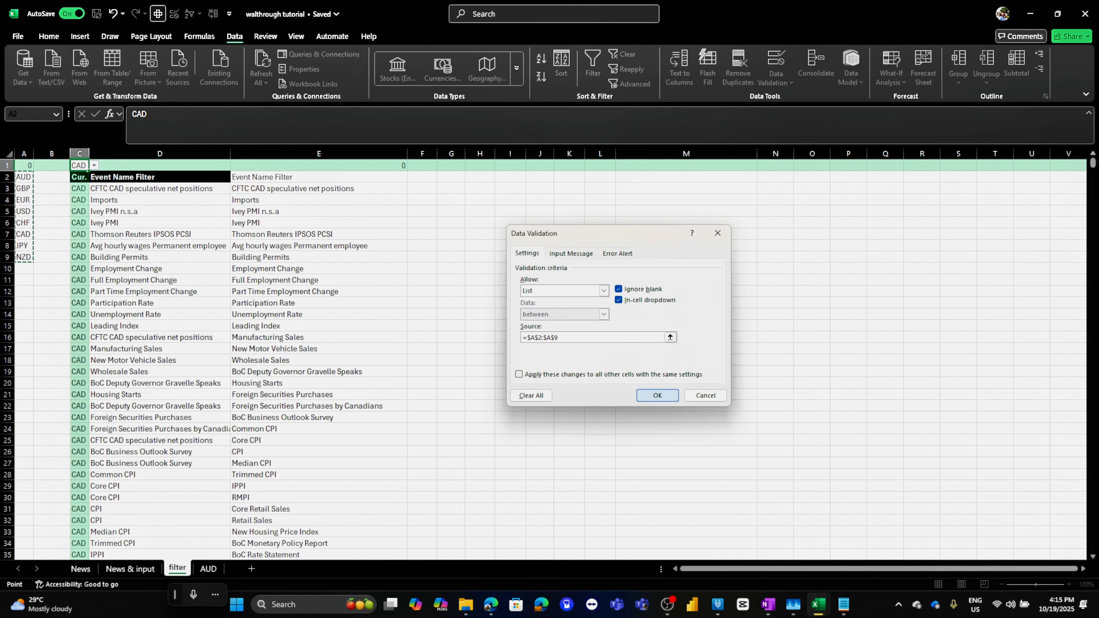
key(Return)
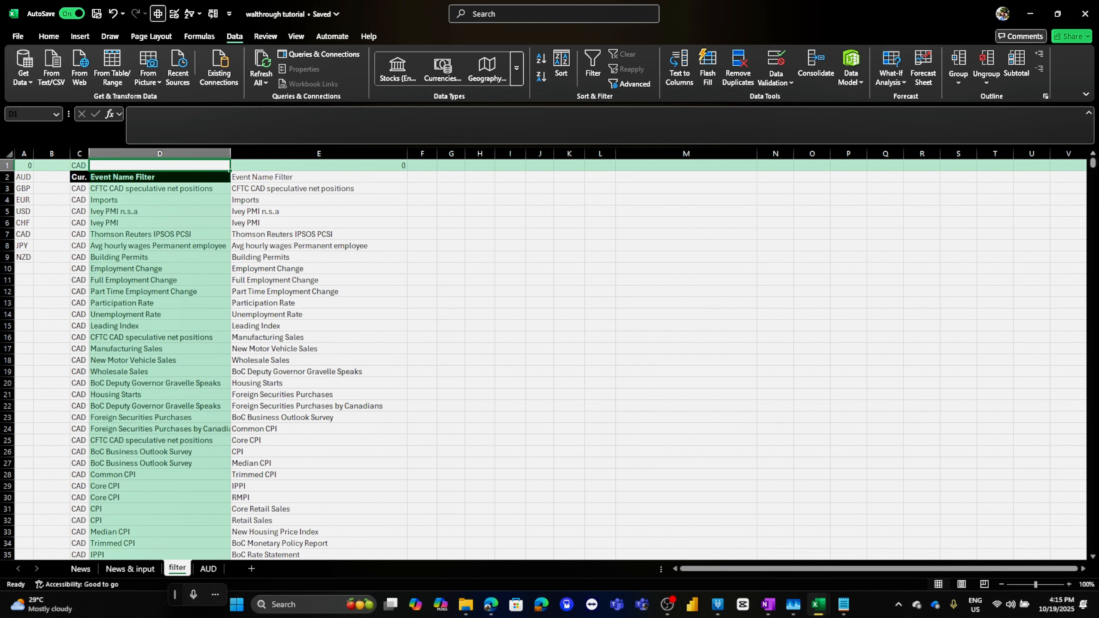
Select AUD in the currency dropdown in C1
click(94, 165)
click(80, 177)
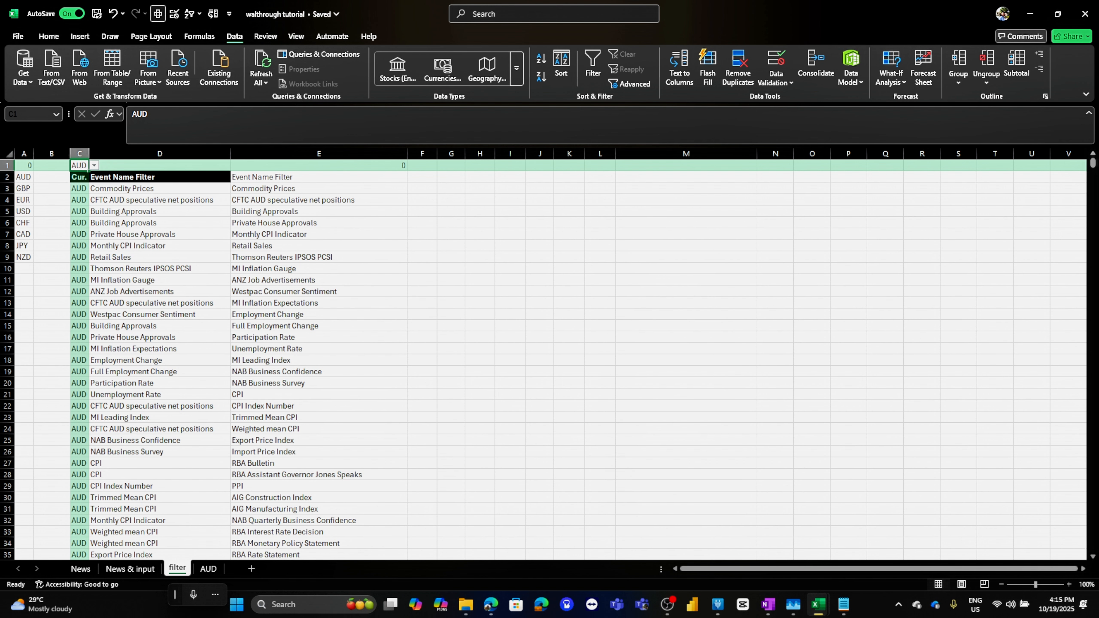
click(319, 177)
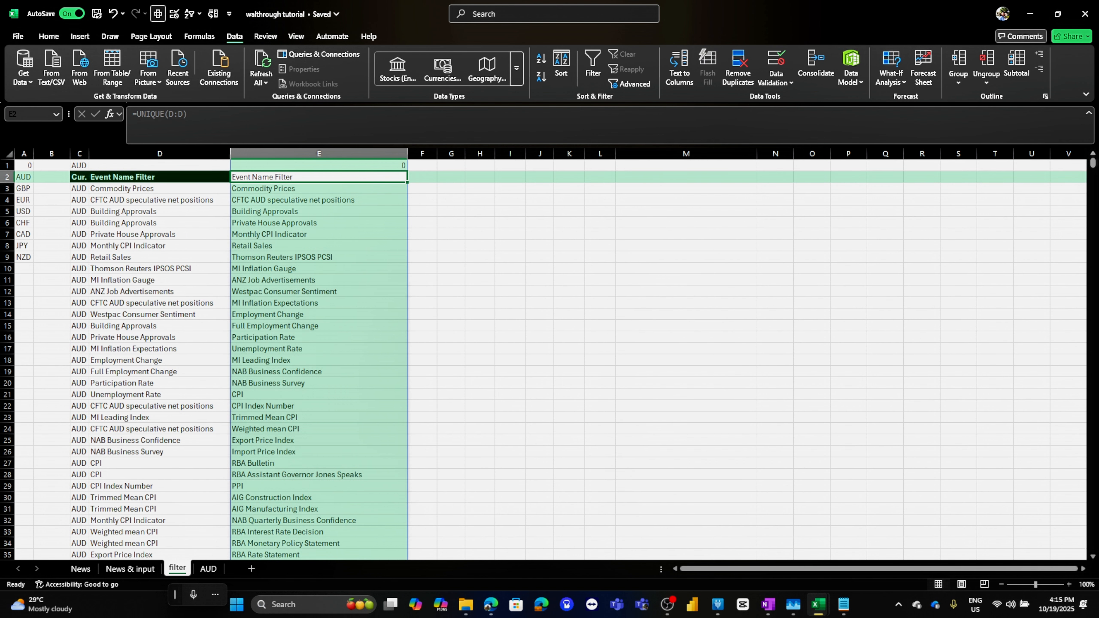
Copy the unique event name list from column E of the filter sheet and paste it as values at A3 on the AUD sheet, autofitting column A
scroll(319, 176, down, 11)
key(ctrl+c)
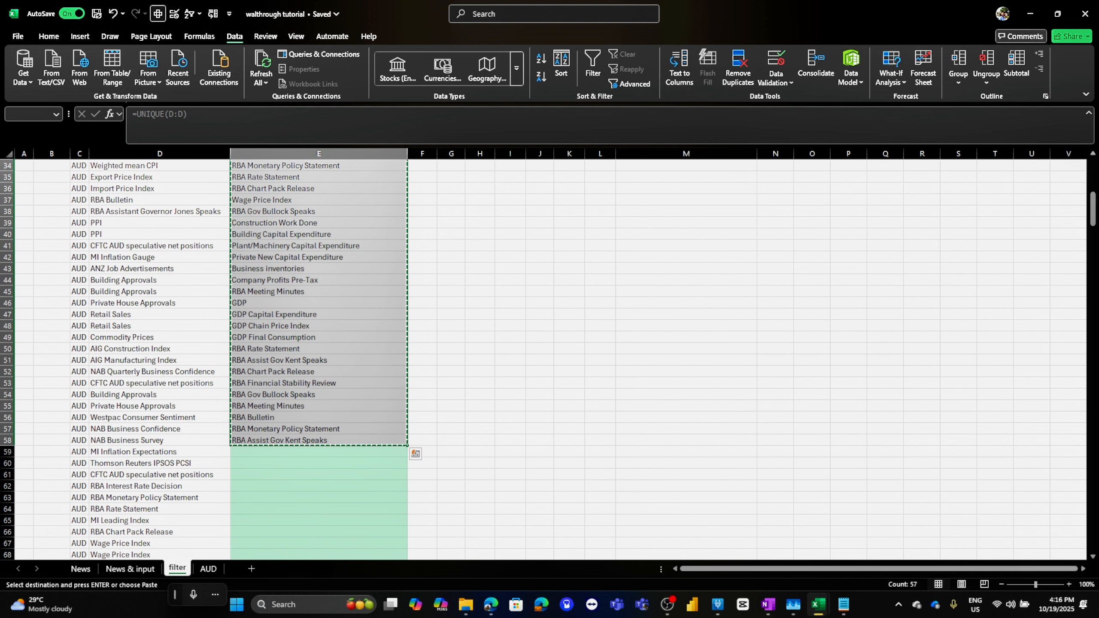
key(ctrl+Page_Down)
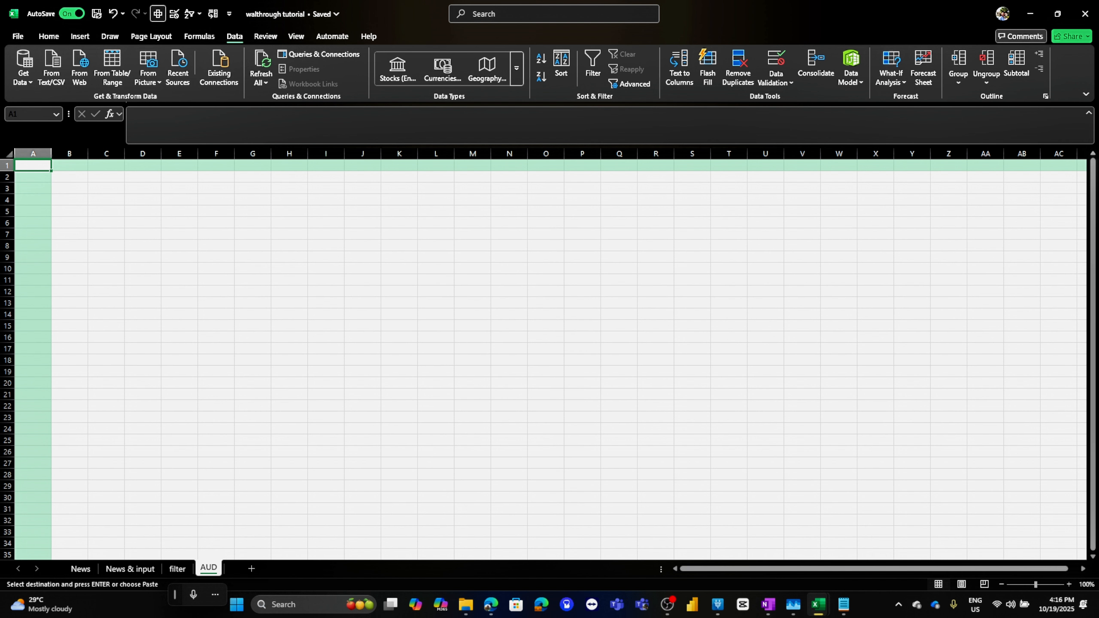
key(Down)
key(Down)
key(ctrl+v)
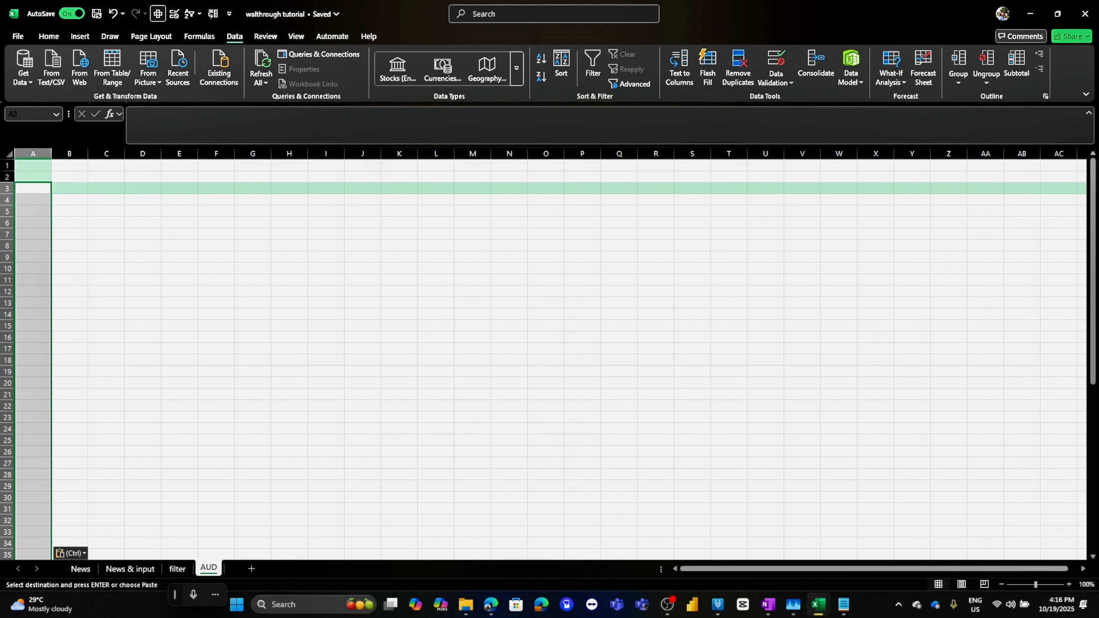
click(34, 188)
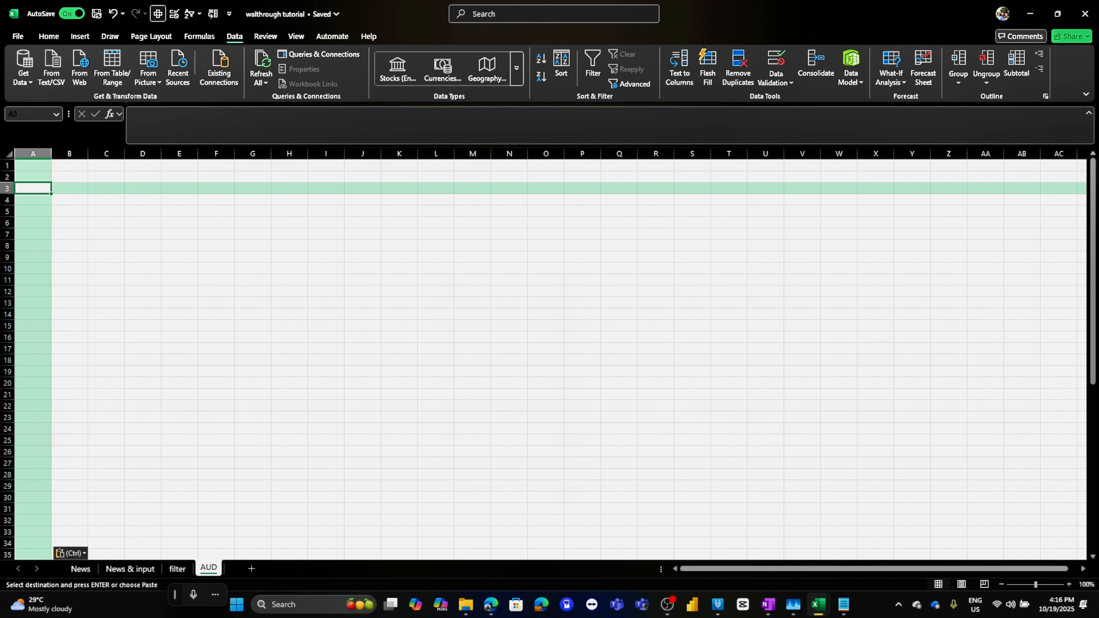
click(177, 568)
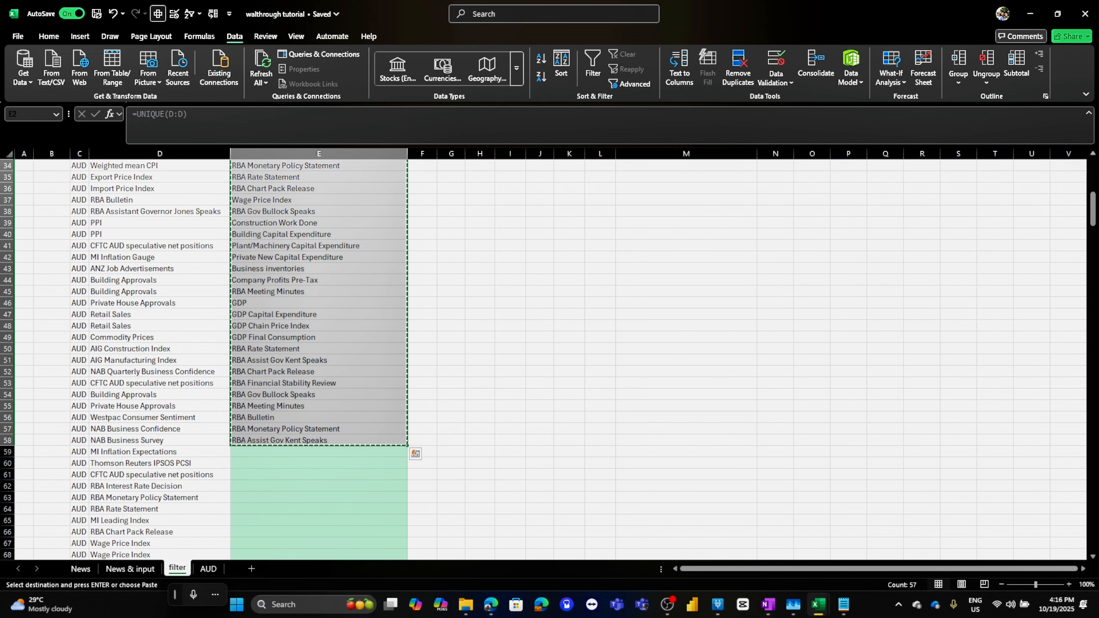
click(208, 569)
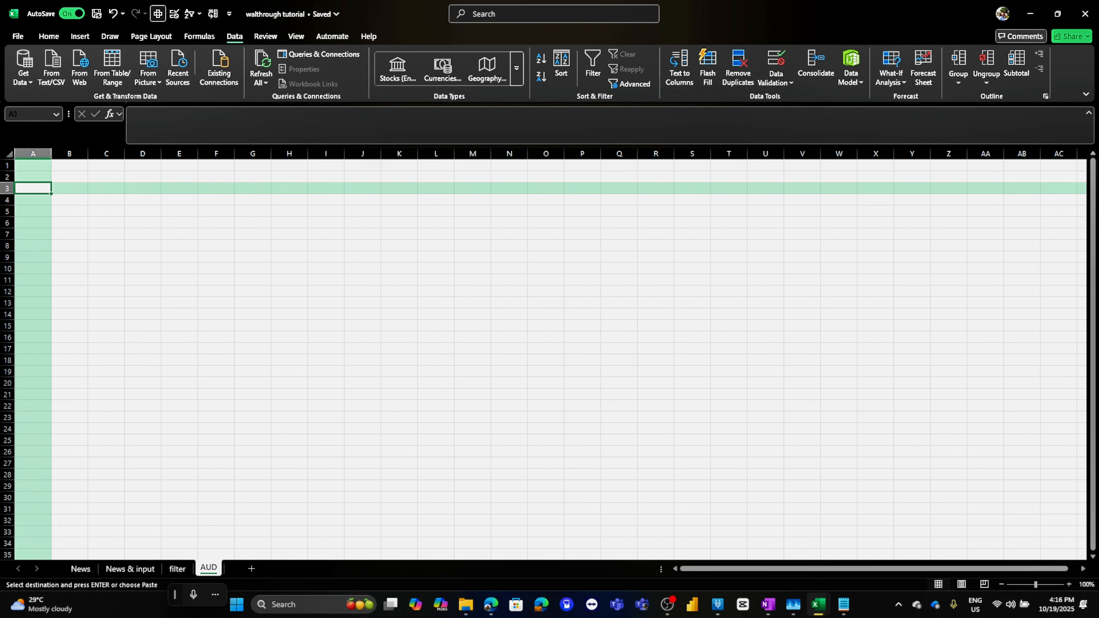
right_click(33, 188)
click(77, 264)
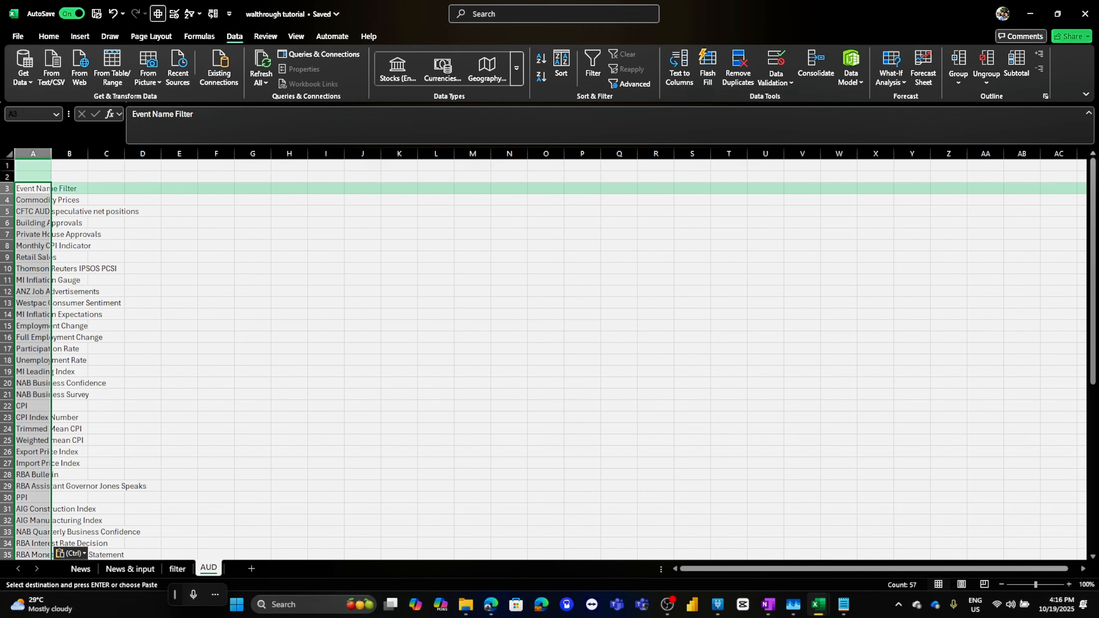
double_click(51, 154)
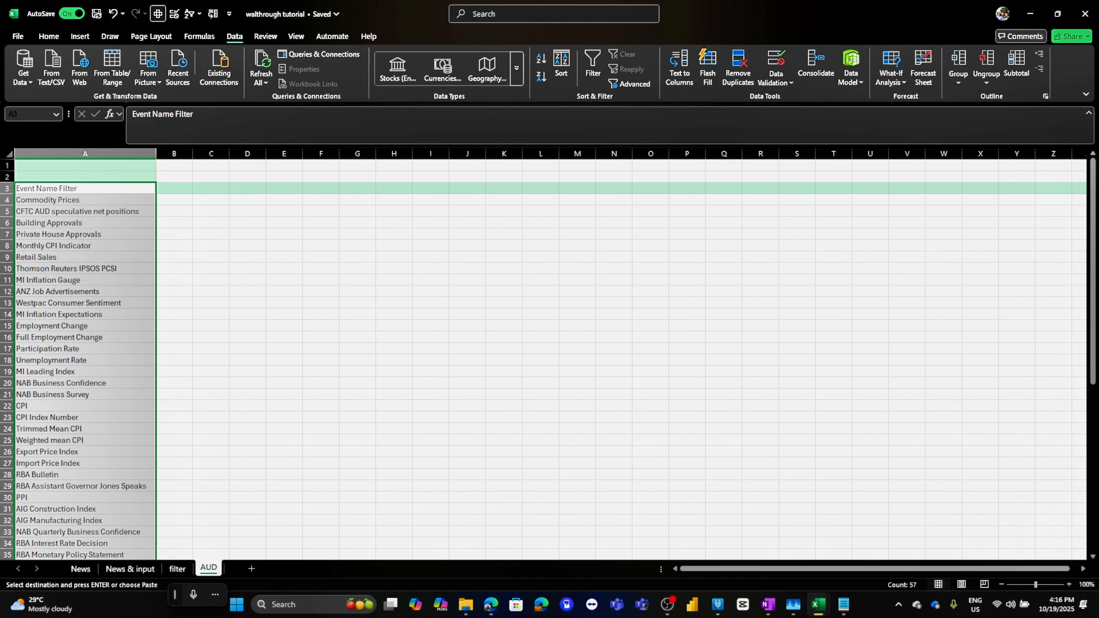
Place the two workbooks side by side and clear the filter on the fundamental analysis workbook's AUD event table
key(super+Right)
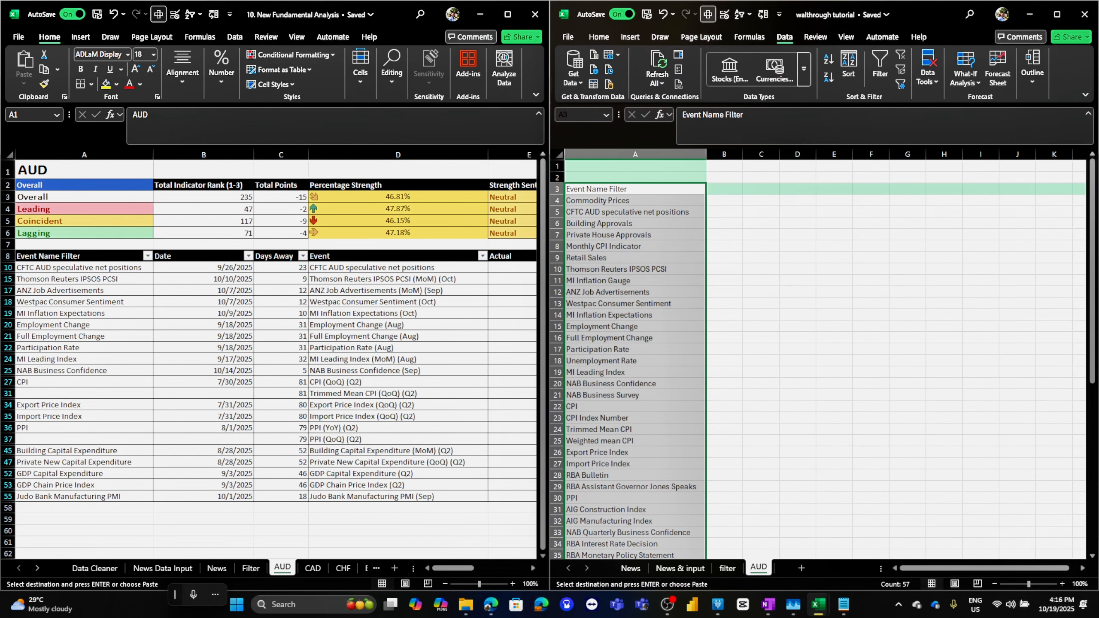
key(alt+Tab)
right_click(185, 302)
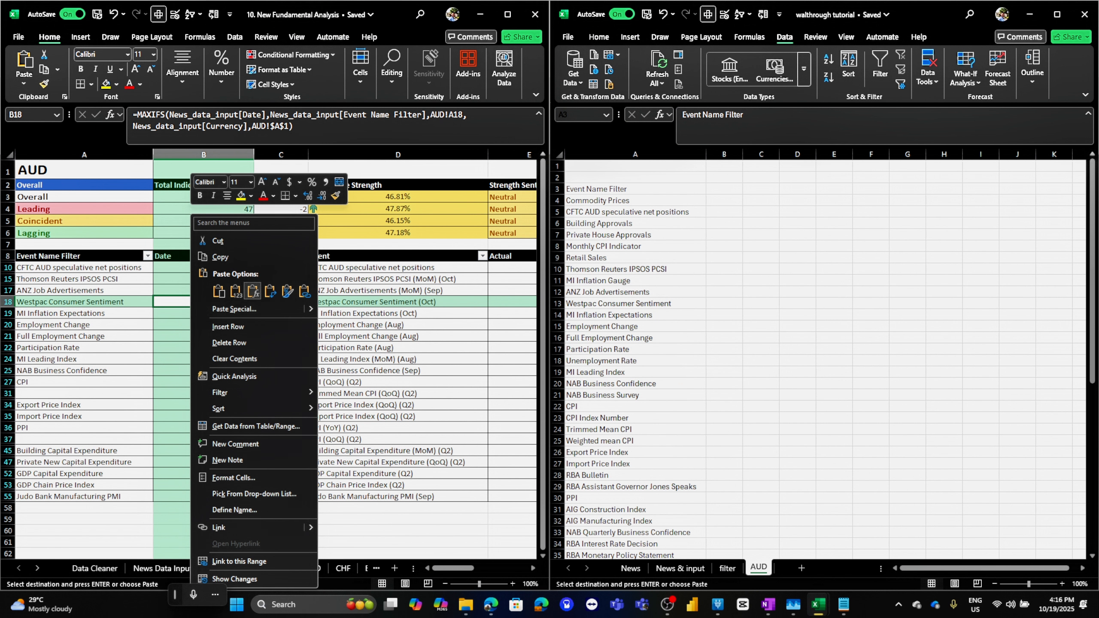
click(193, 15)
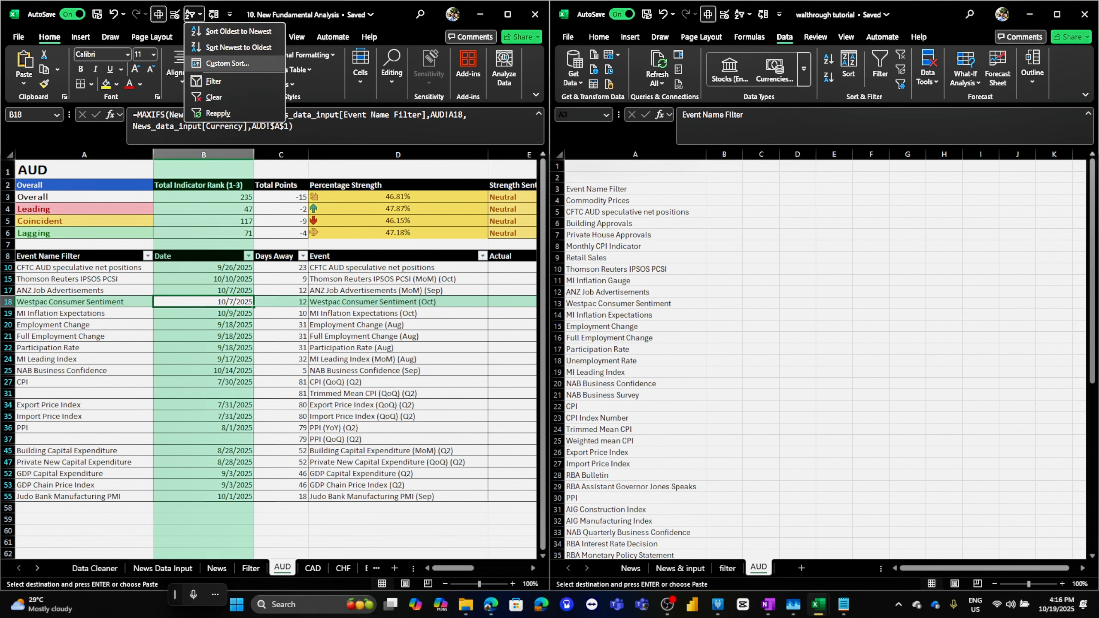
click(217, 98)
click(91, 370)
scroll(91, 370, down, 5)
scroll(276, 359, down, 15)
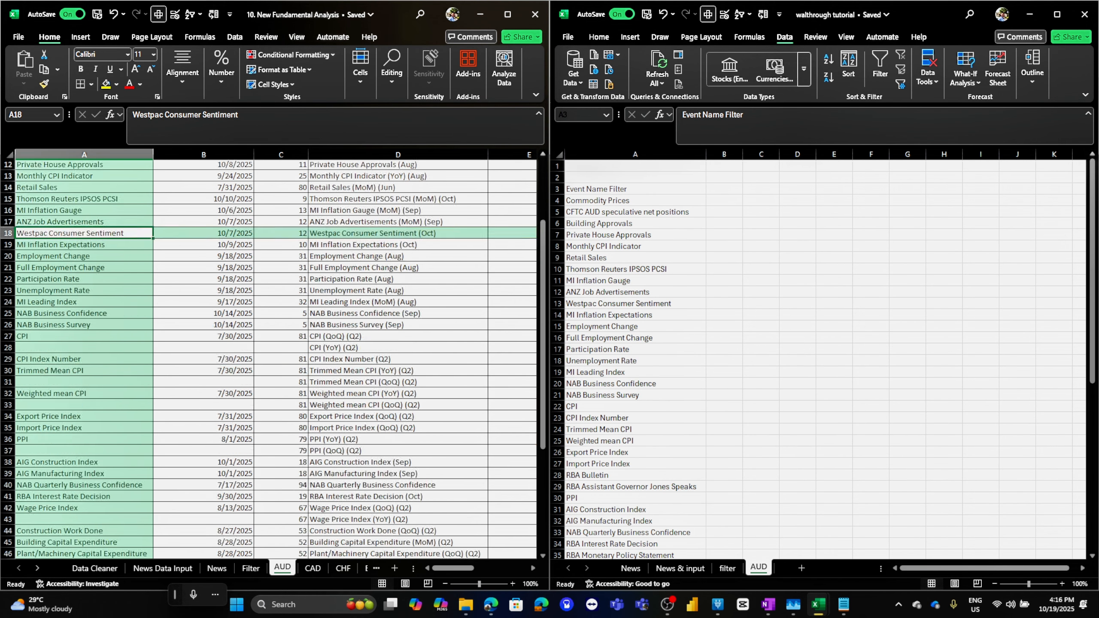
scroll(277, 359, up, 20)
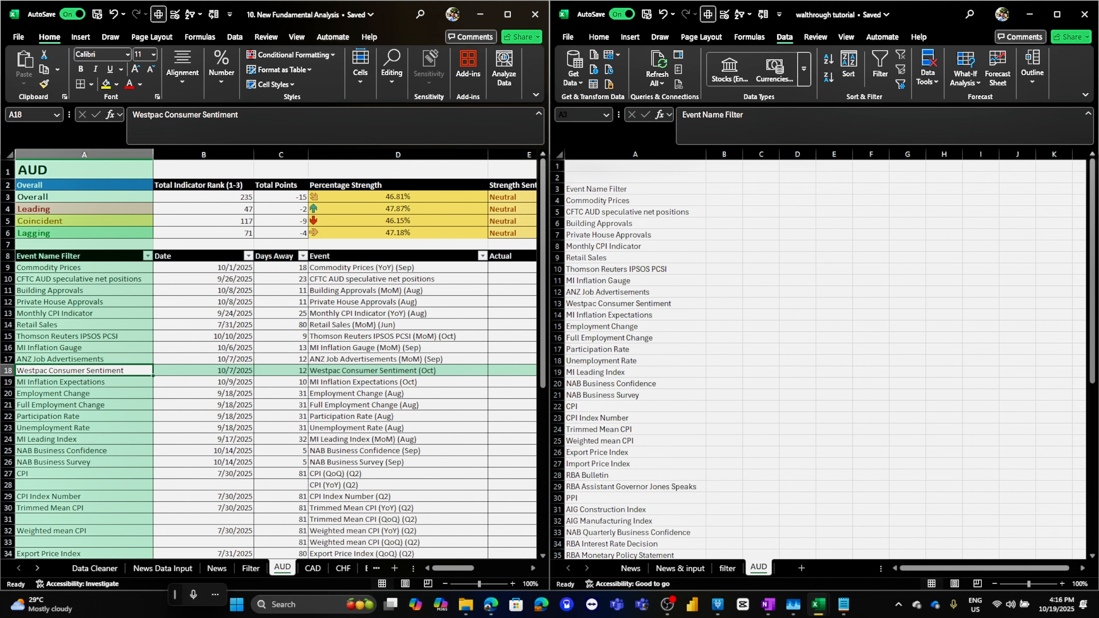
Compare the fundamental workbook's date formula in B9 with the event list on the tutorial's AUD sheet
click(635, 189)
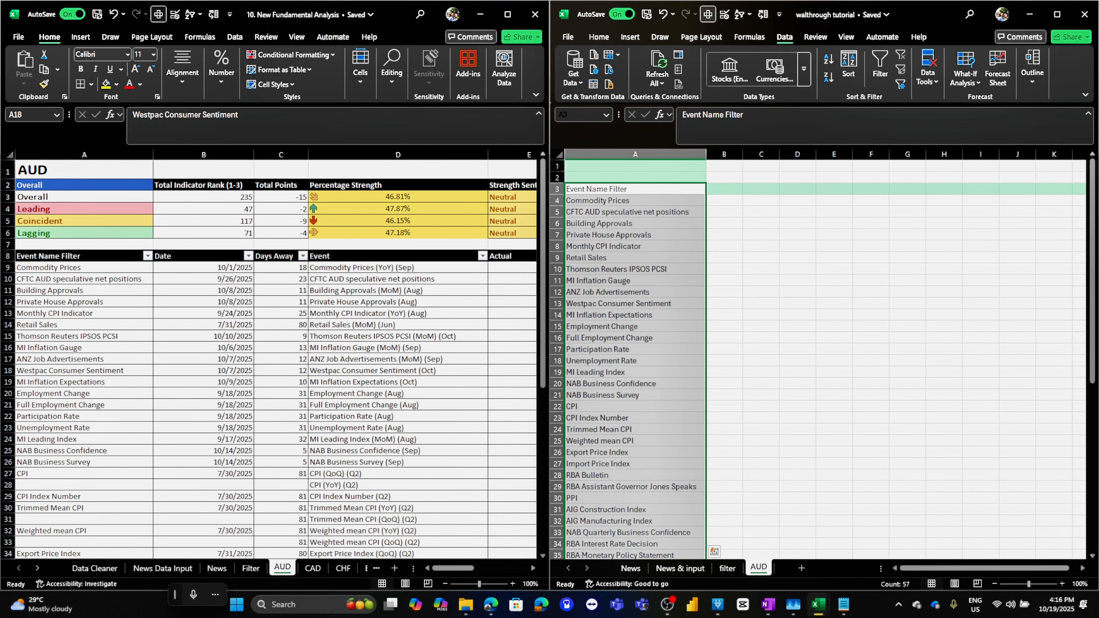
click(203, 268)
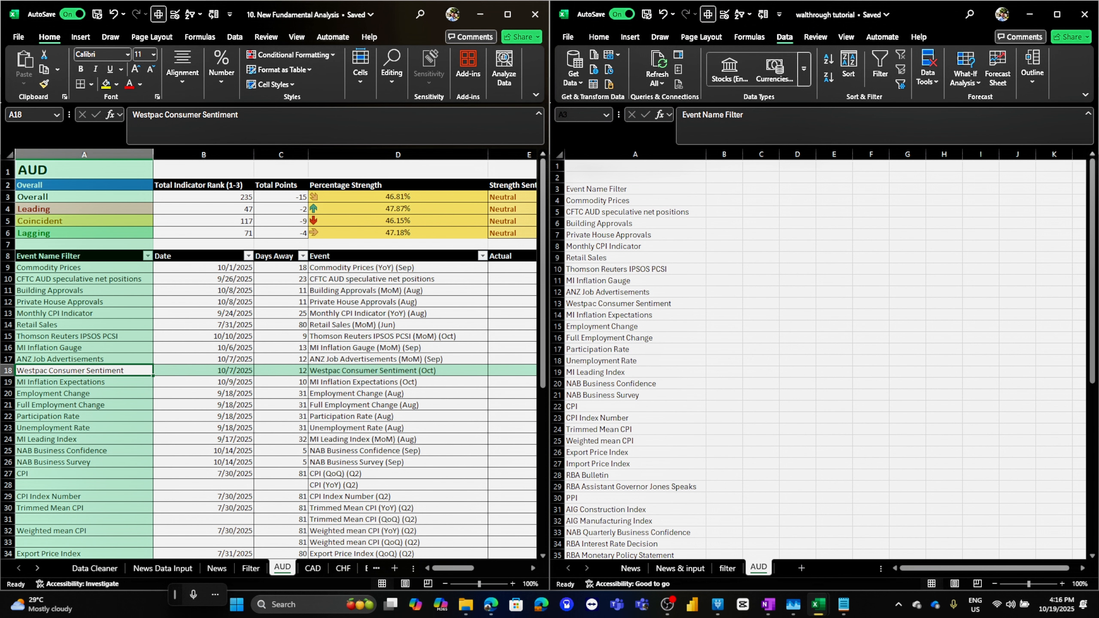
click(204, 267)
click(635, 200)
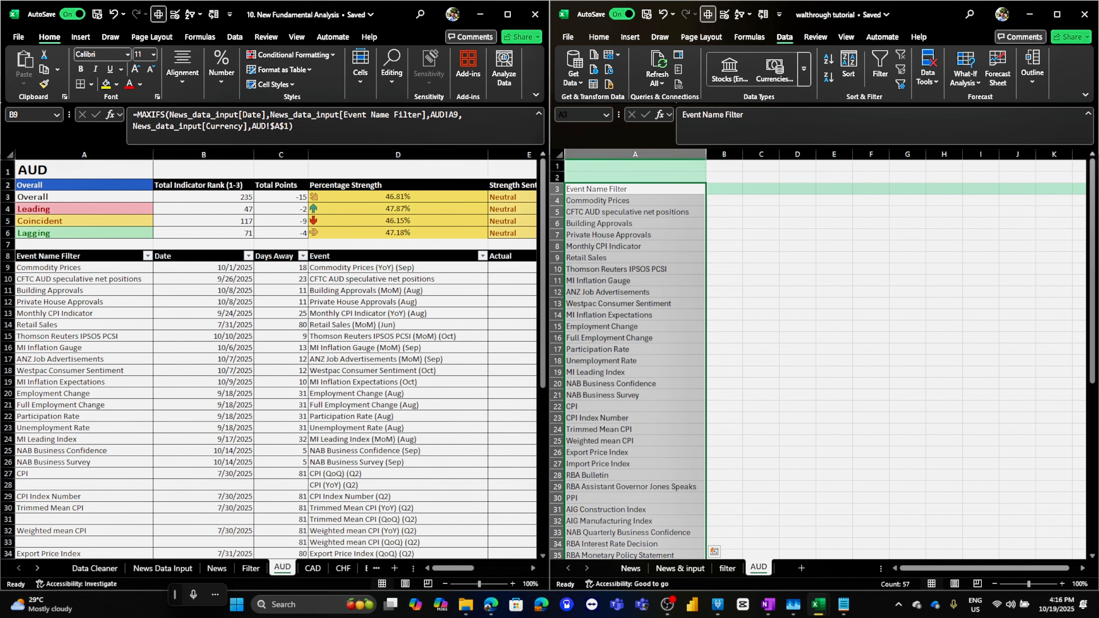
click(635, 201)
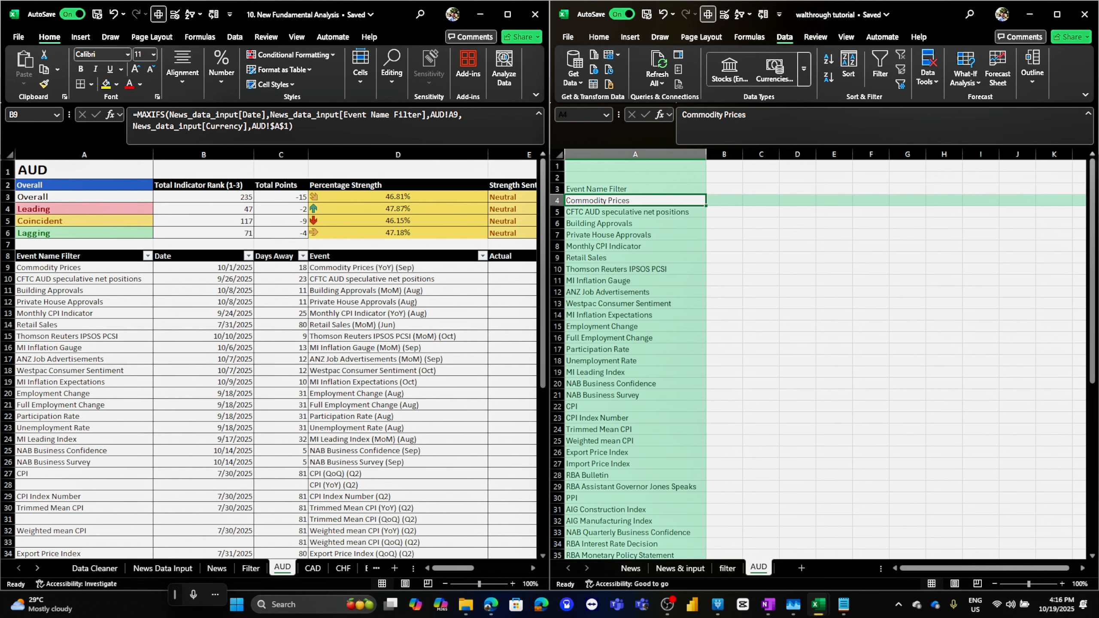
click(724, 200)
click(635, 212)
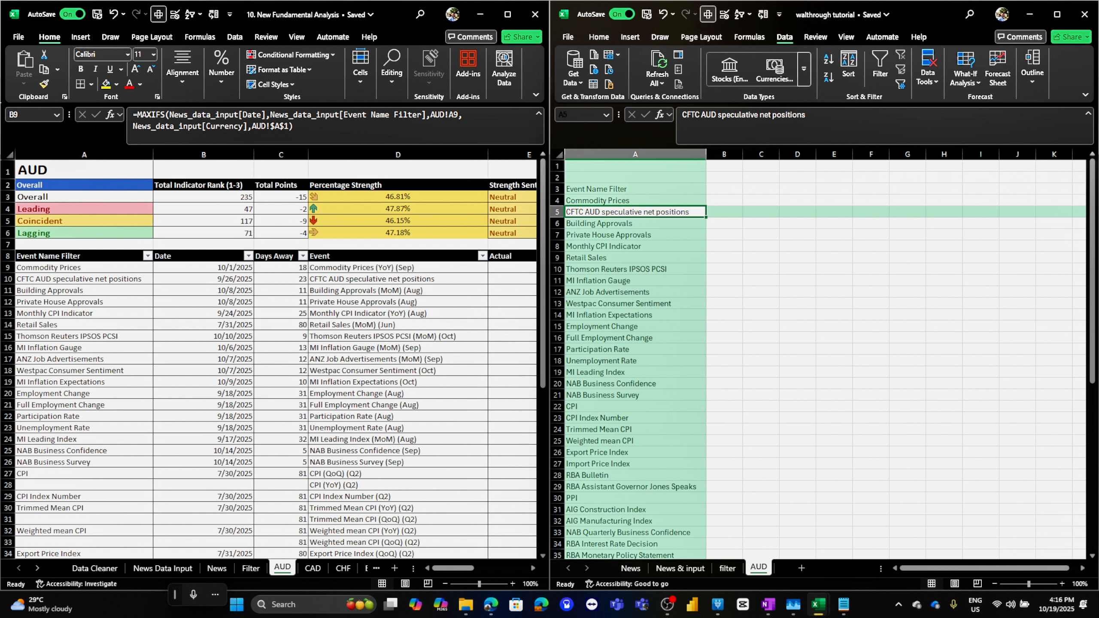
click(635, 201)
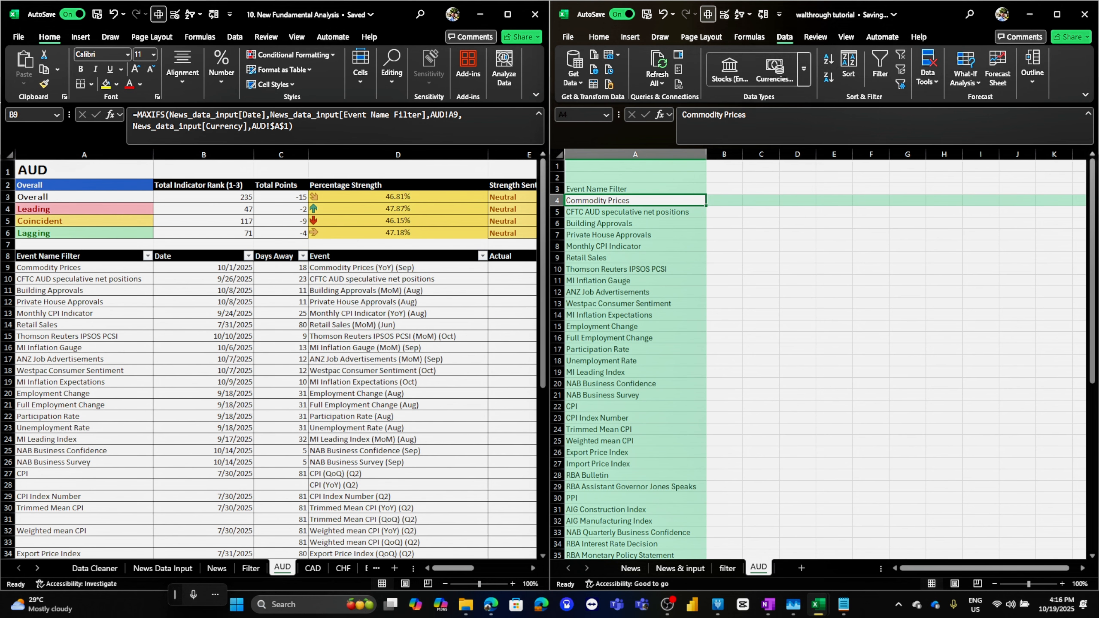
click(723, 201)
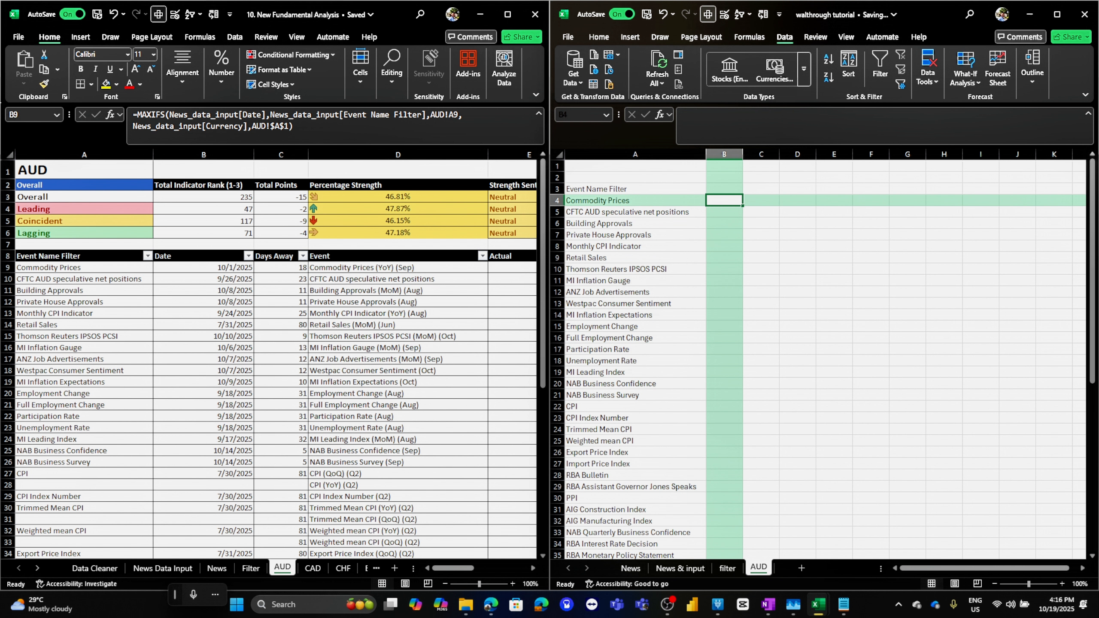
click(1056, 14)
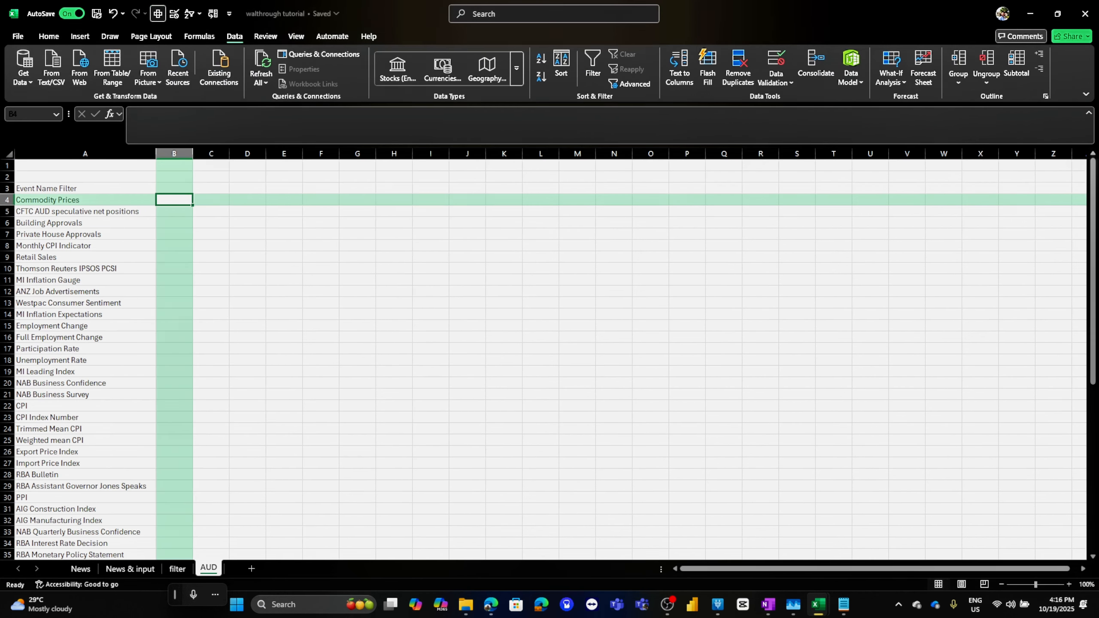
mouse_move(48, 605)
click(650, 449)
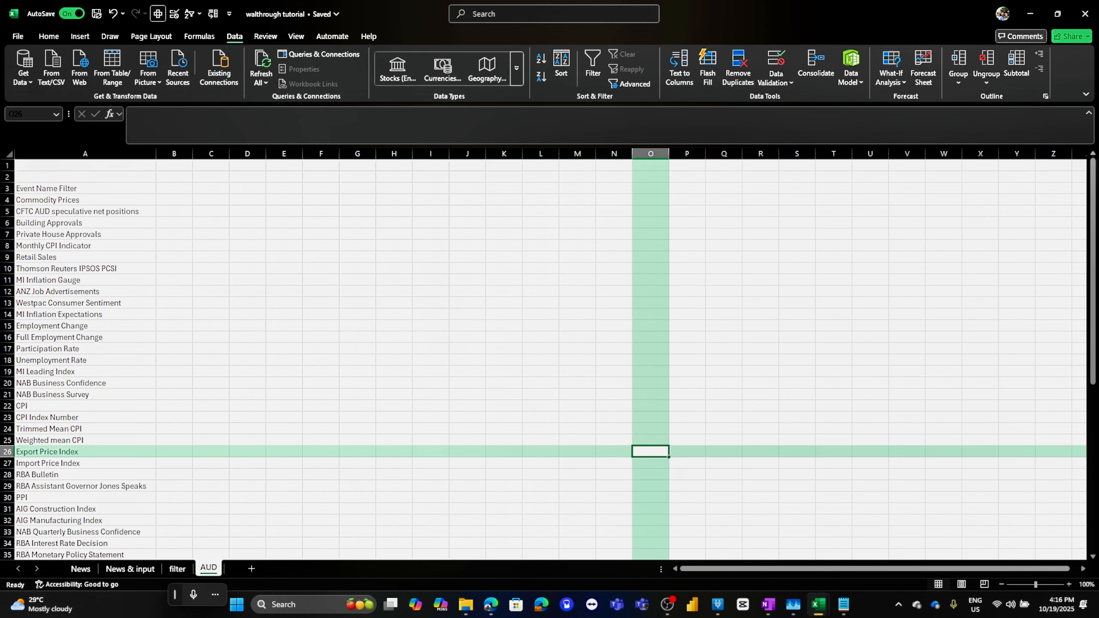
Examine the last rows of the News & input table, including the currency and Column1 cells of the newest NZD entries
click(81, 568)
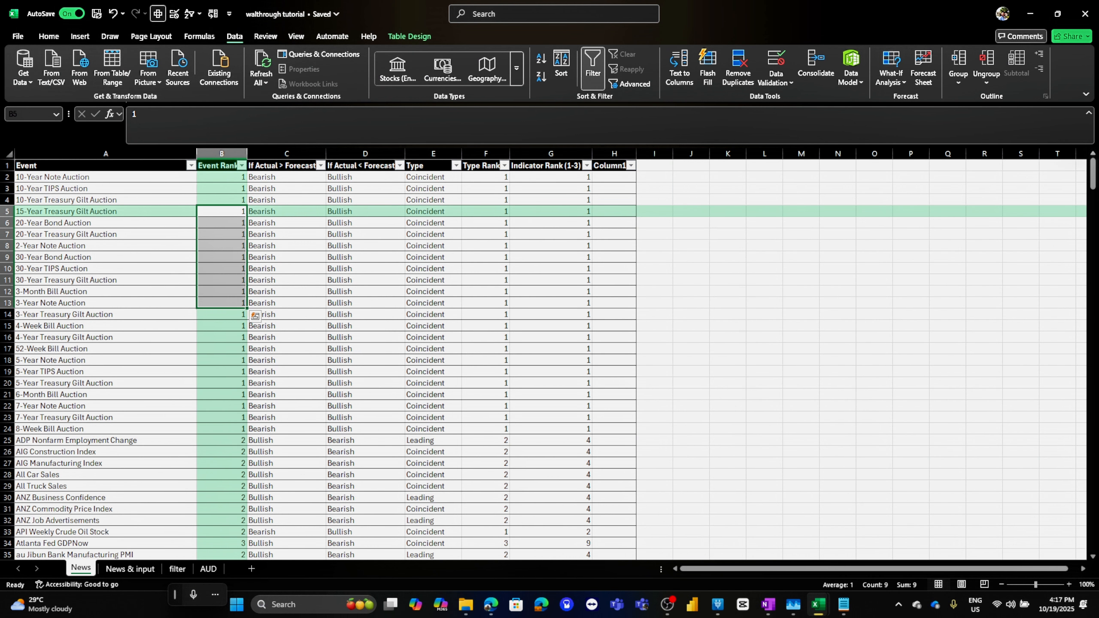
click(130, 568)
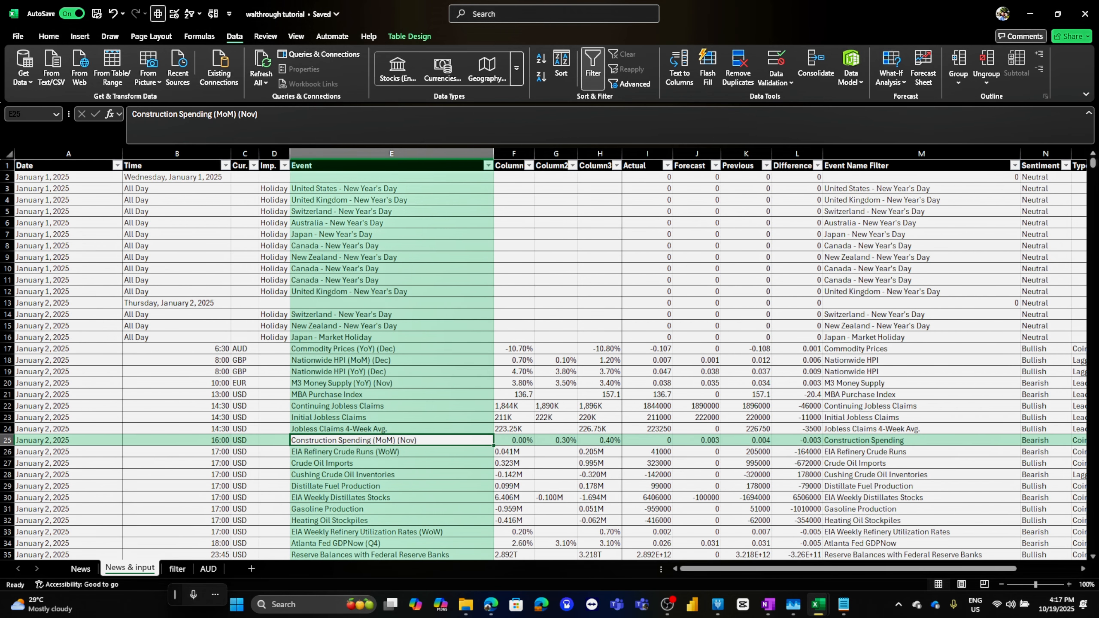
click(391, 554)
scroll(392, 554, down, 4)
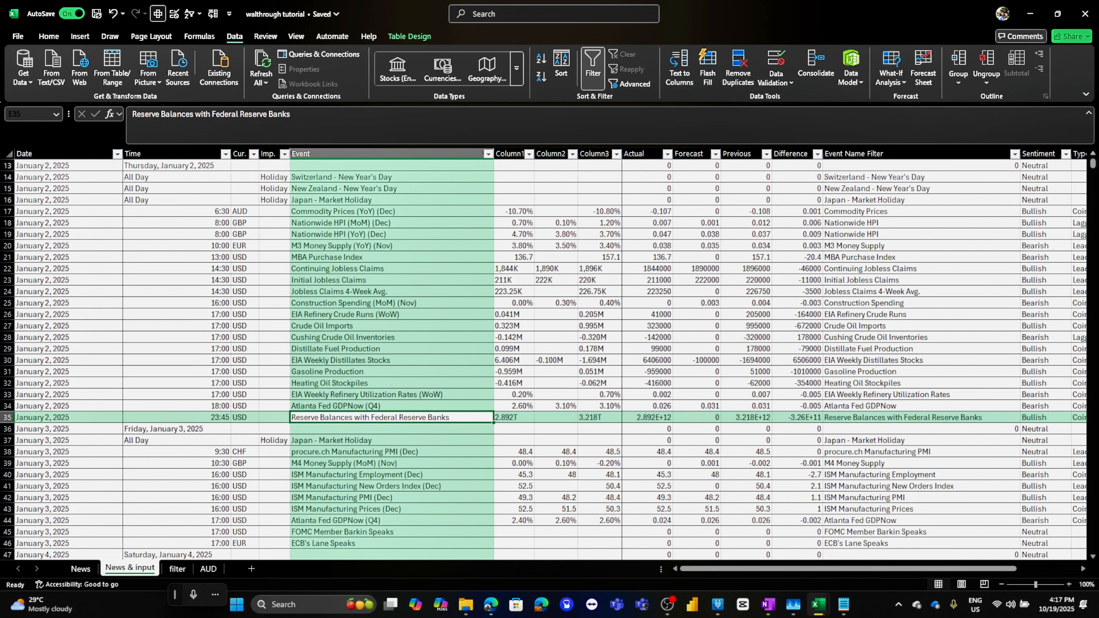
key(Home)
key(ctrl+Down)
scroll(550, 355, down, 3)
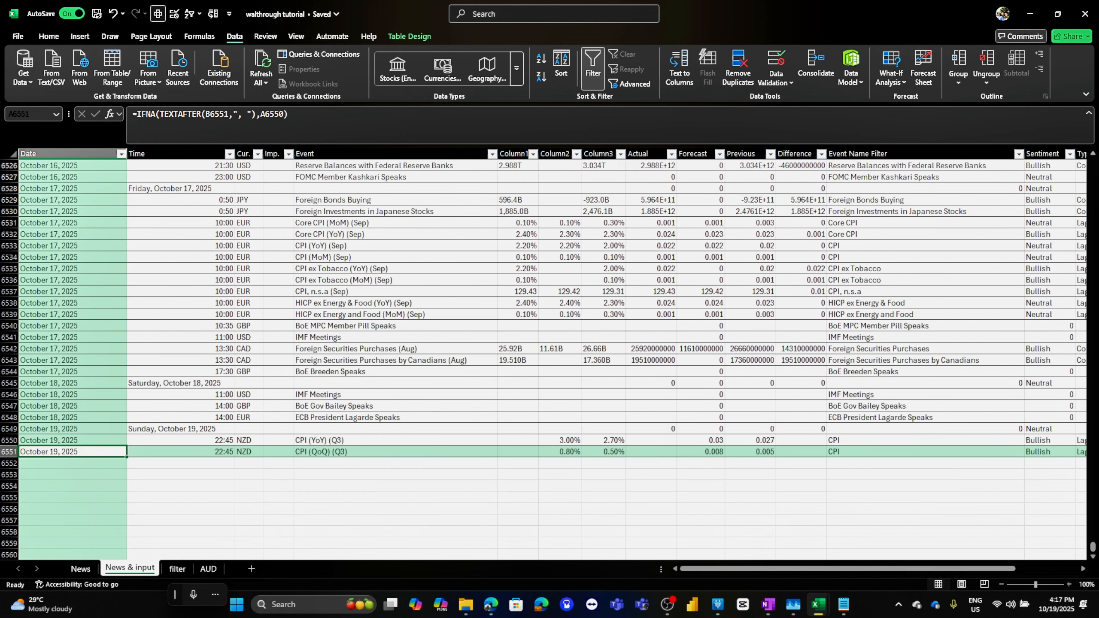
drag(395, 440, 559, 451)
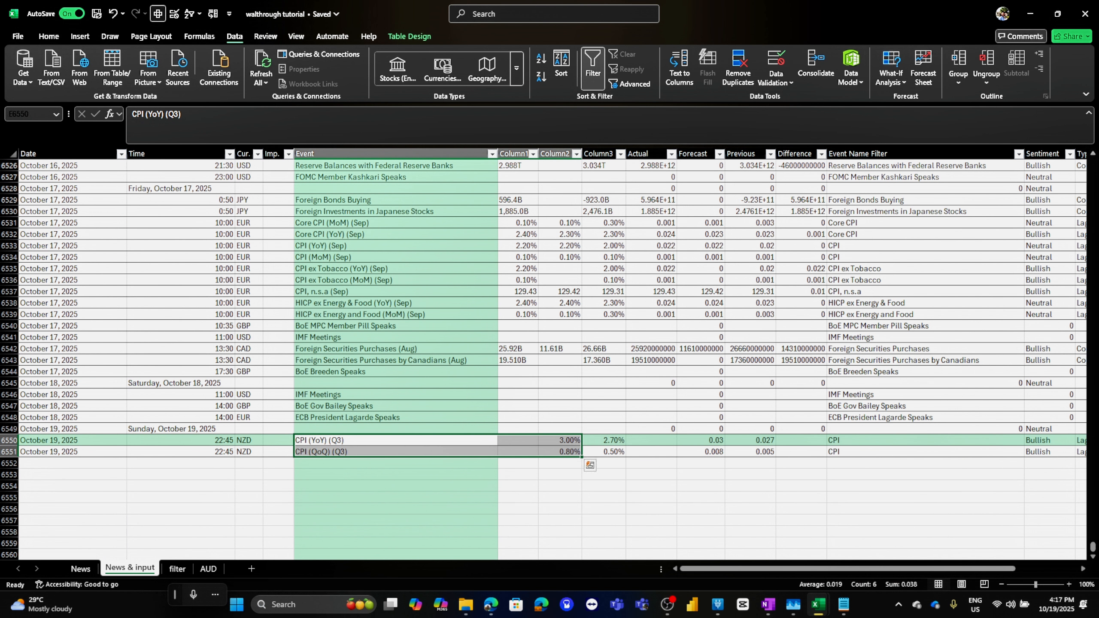
click(249, 452)
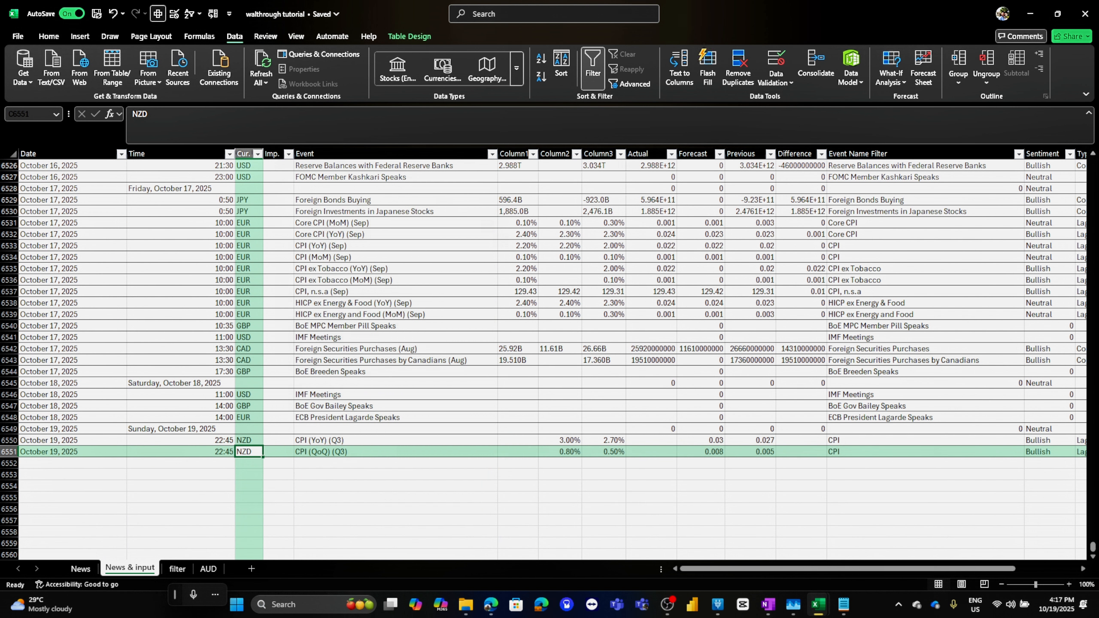
click(249, 441)
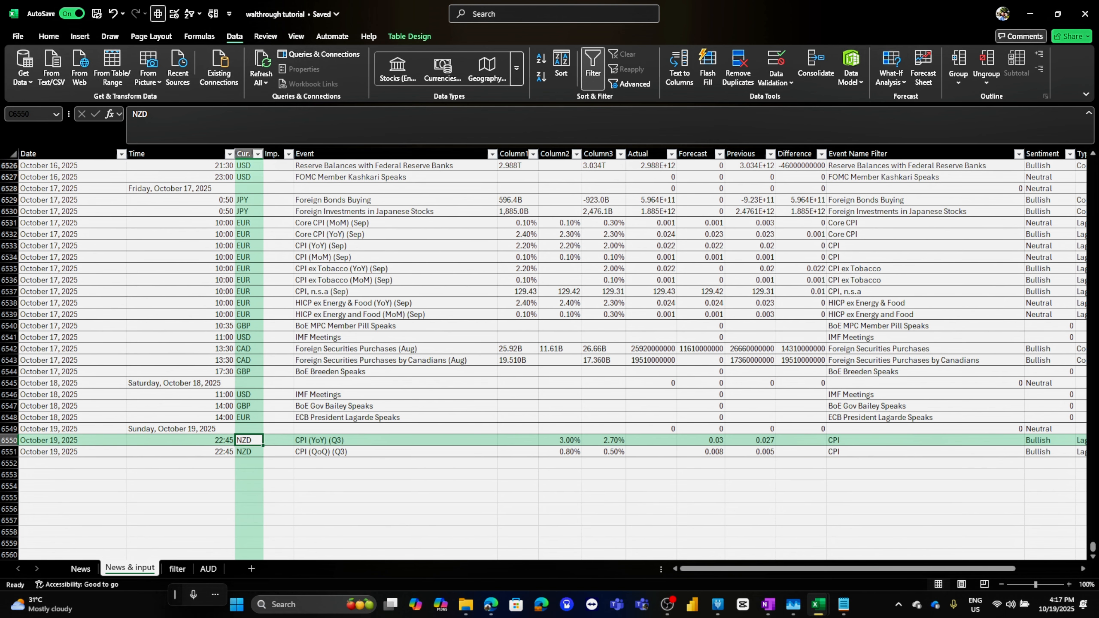
mouse_move(517, 441)
mouse_down()
mouse_move(559, 452)
mouse_move(560, 441)
mouse_move(517, 451)
mouse_up()
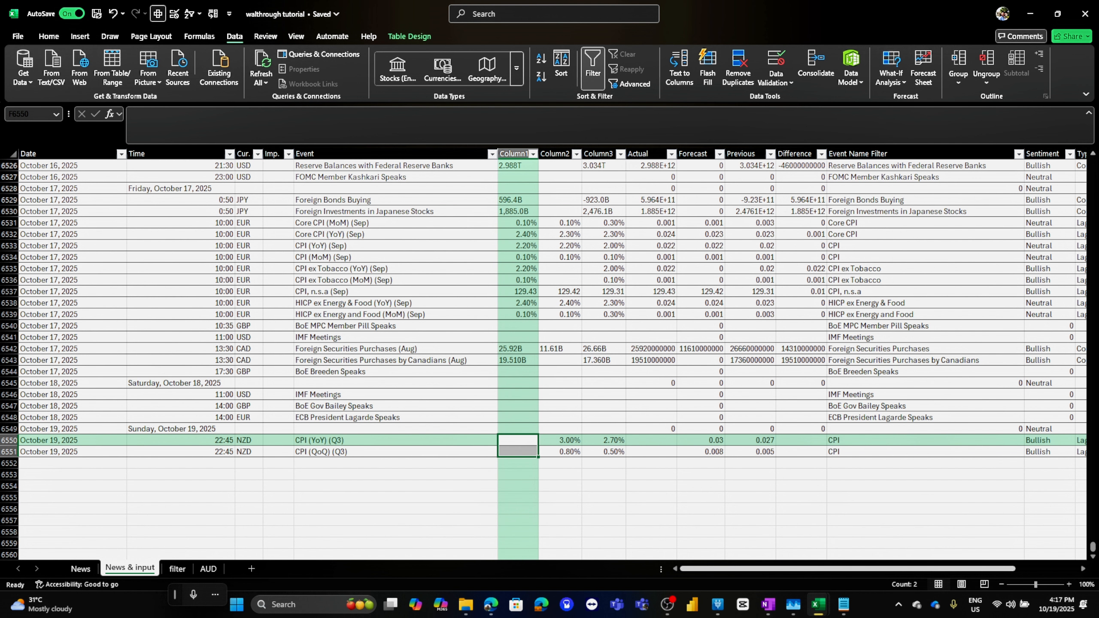
scroll(550, 346, right, 3)
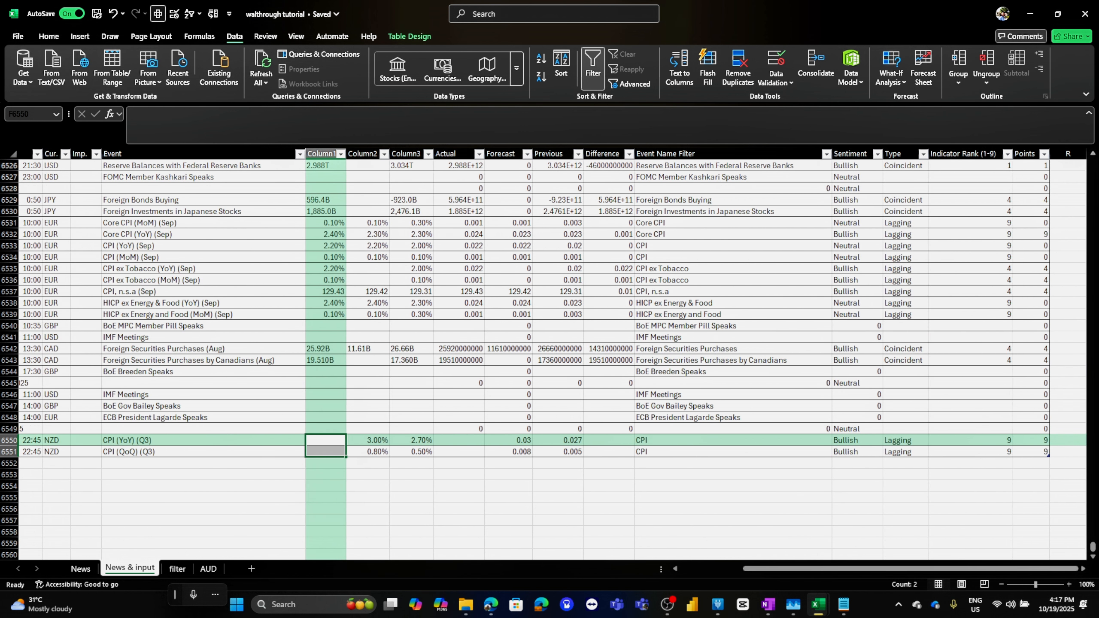
drag(1032, 441, 1062, 450)
click(979, 441)
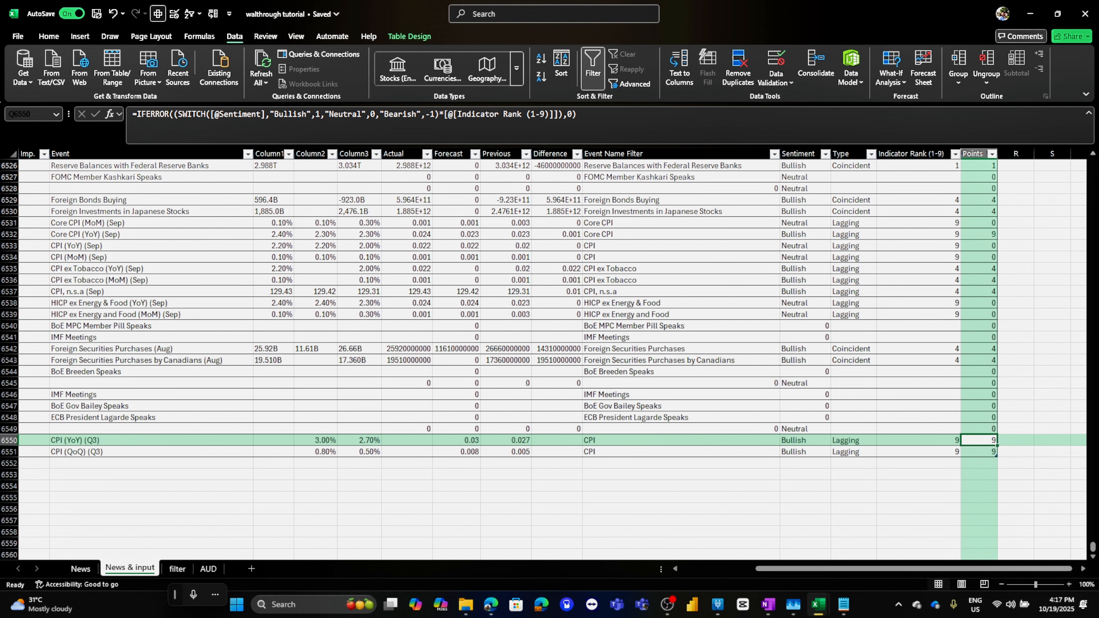
drag(996, 440, 997, 452)
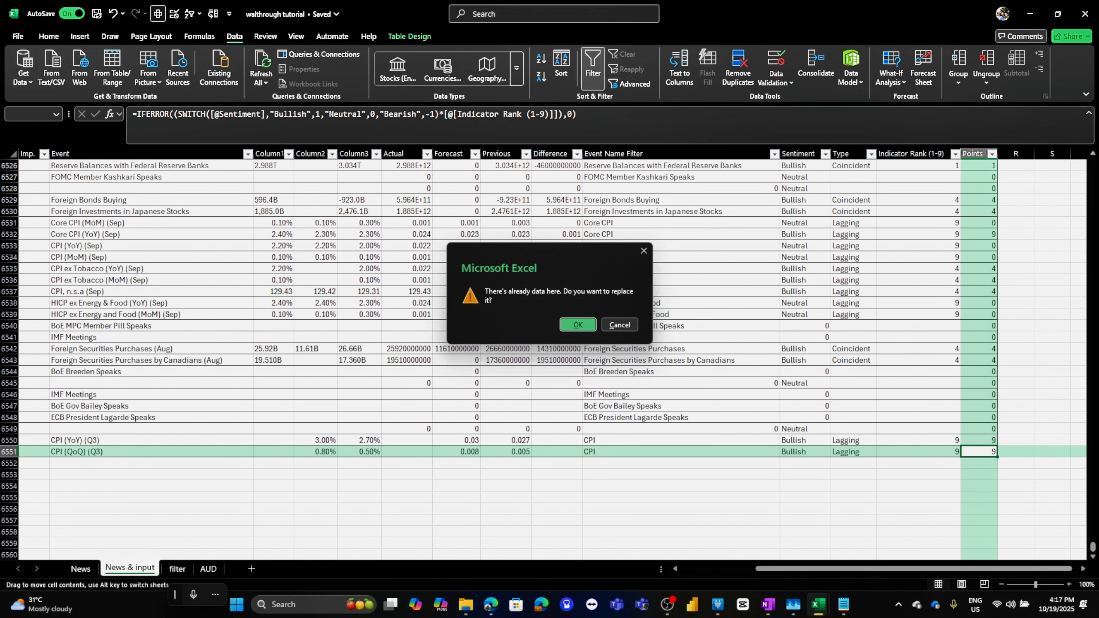
click(619, 324)
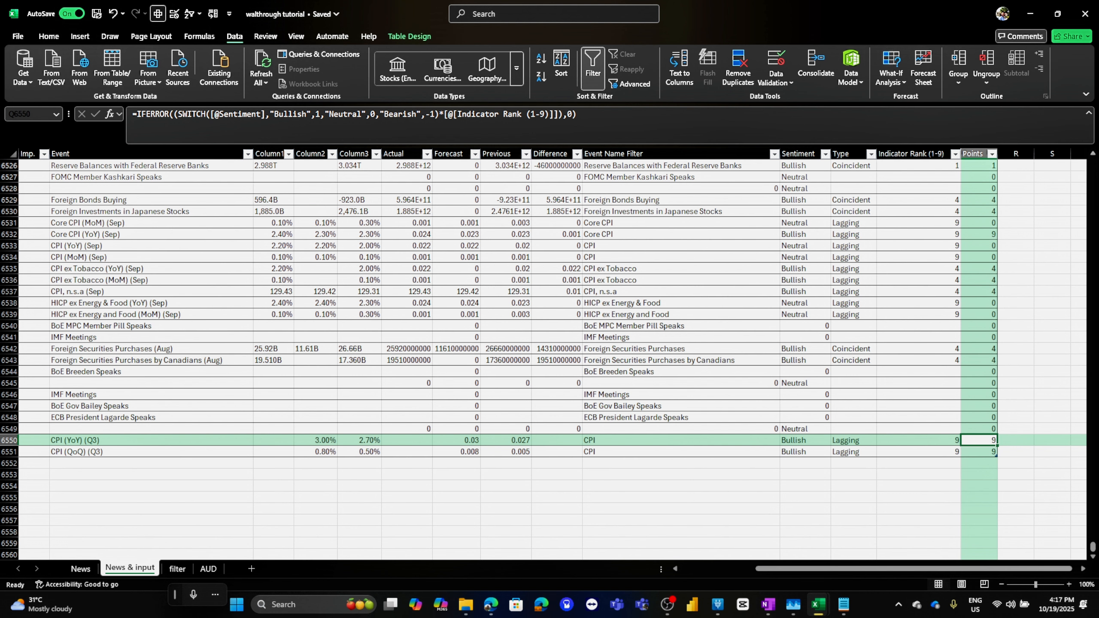
scroll(550, 353, left, 3)
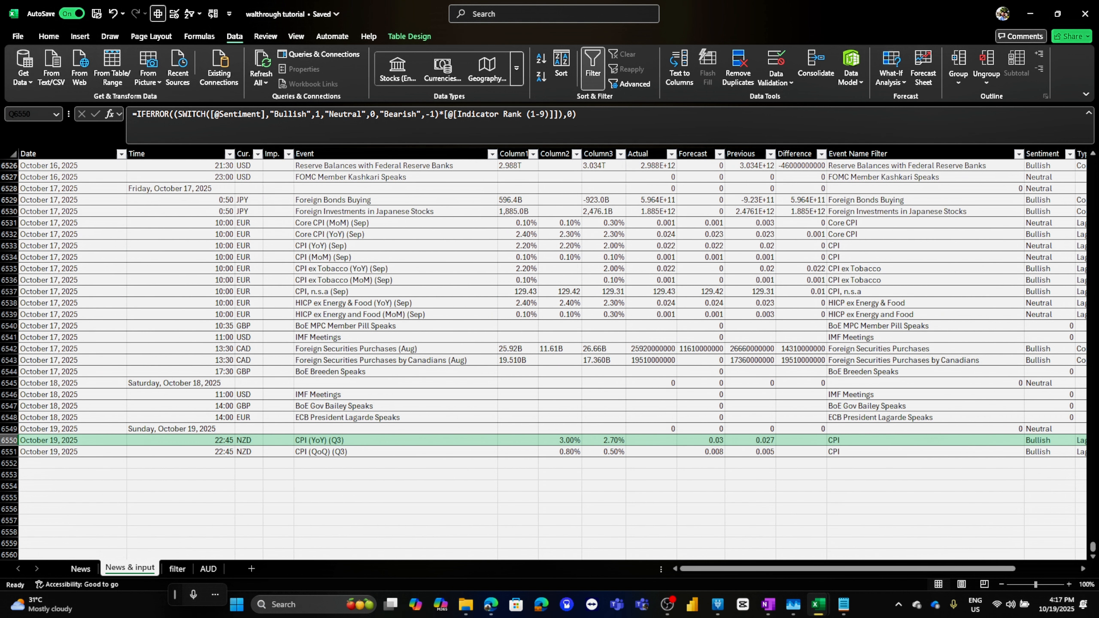
Compare the fundamental workbook's MAXIFS date formula in B9 with cell B4 on the tutorial's AUD sheet
click(395, 269)
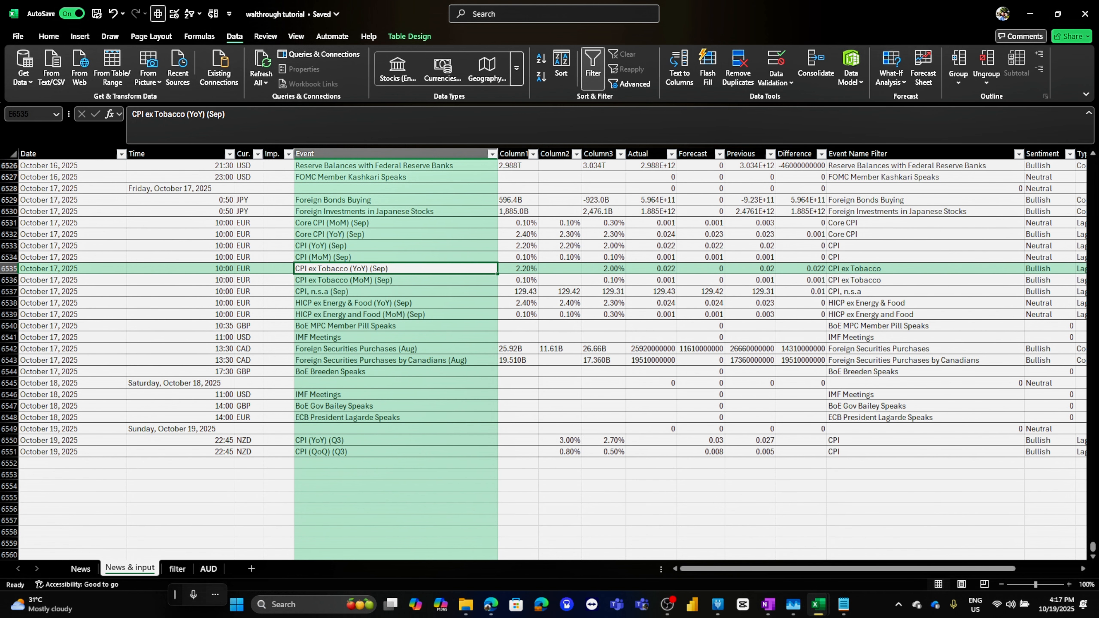
click(208, 568)
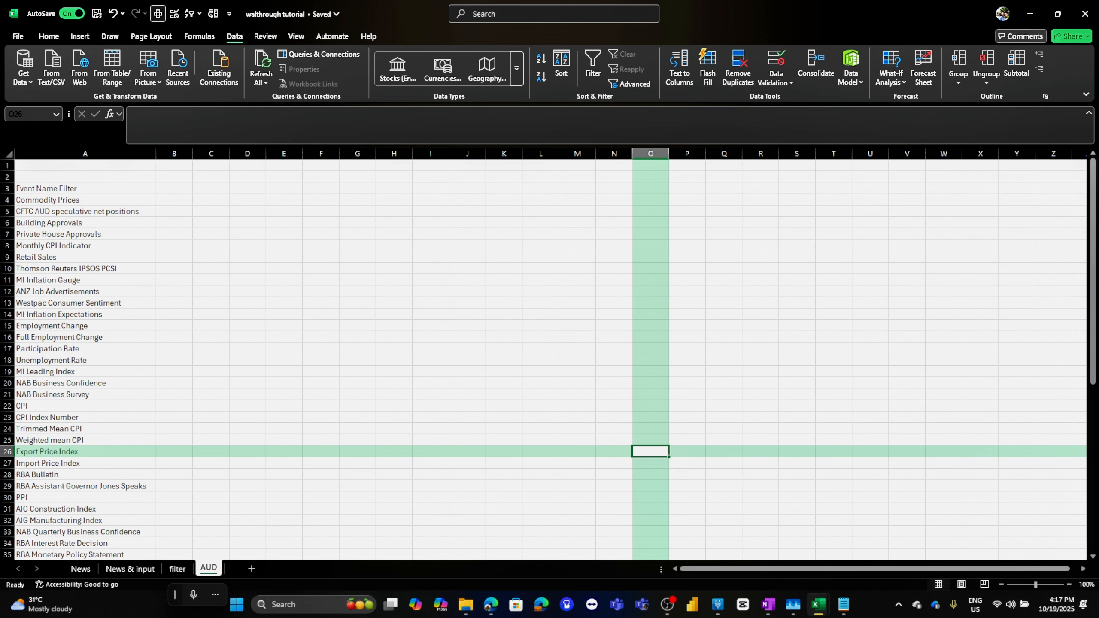
click(174, 200)
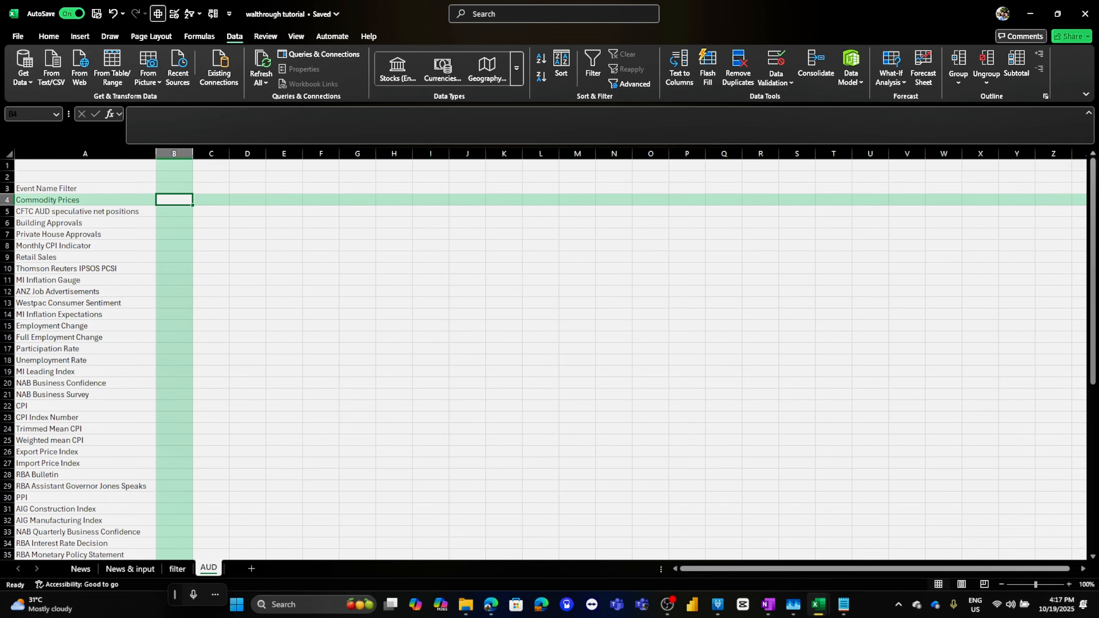
key(super+Right)
click(204, 267)
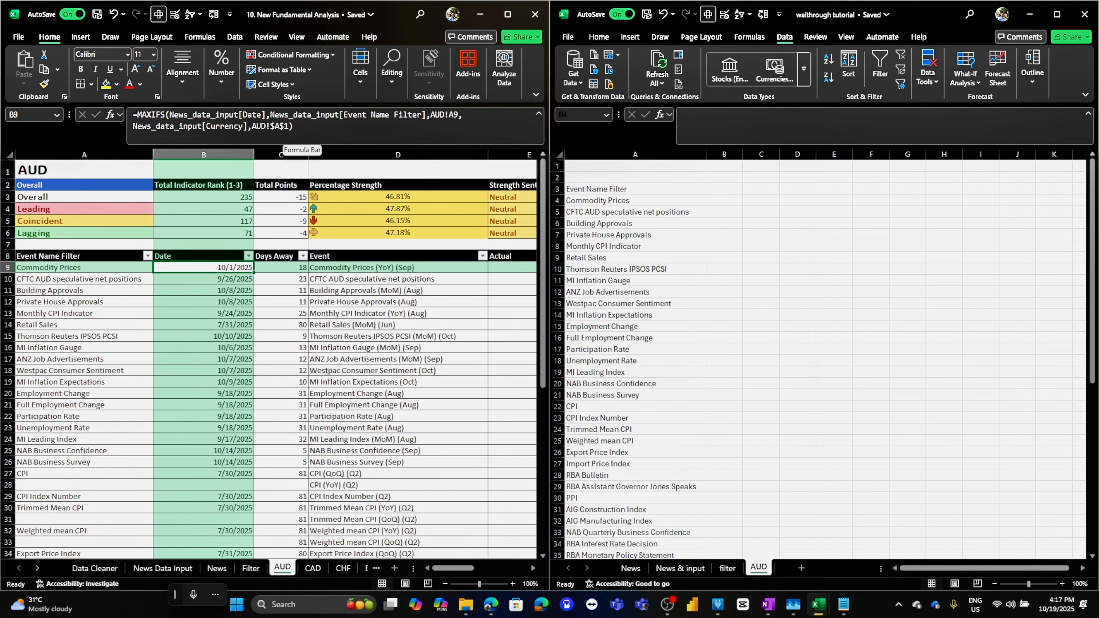
drag(300, 129, 133, 114)
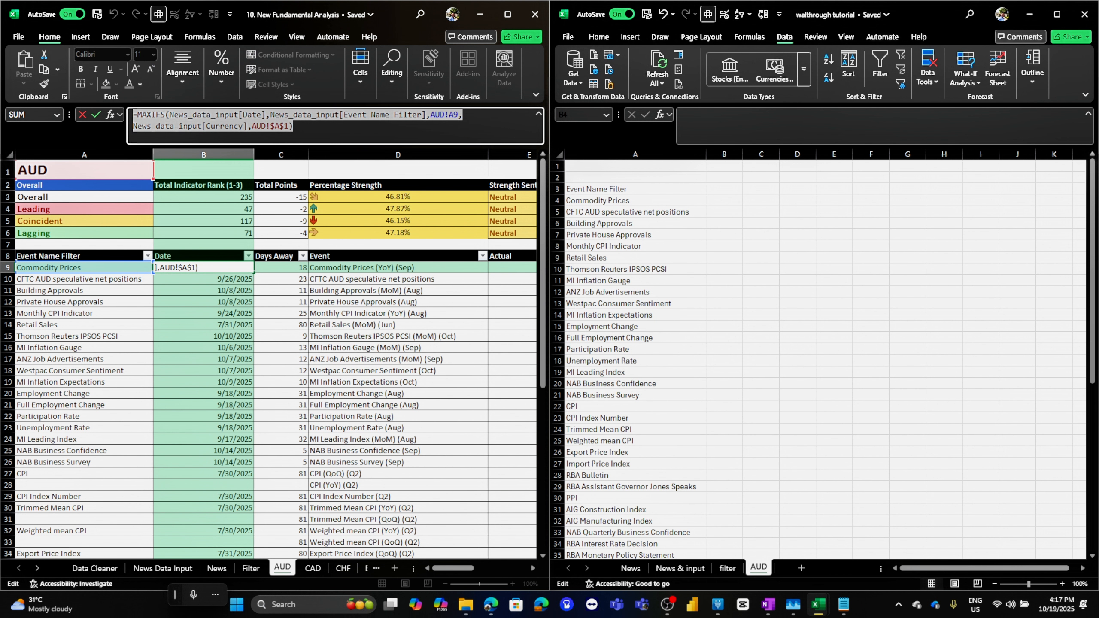
key(Escape)
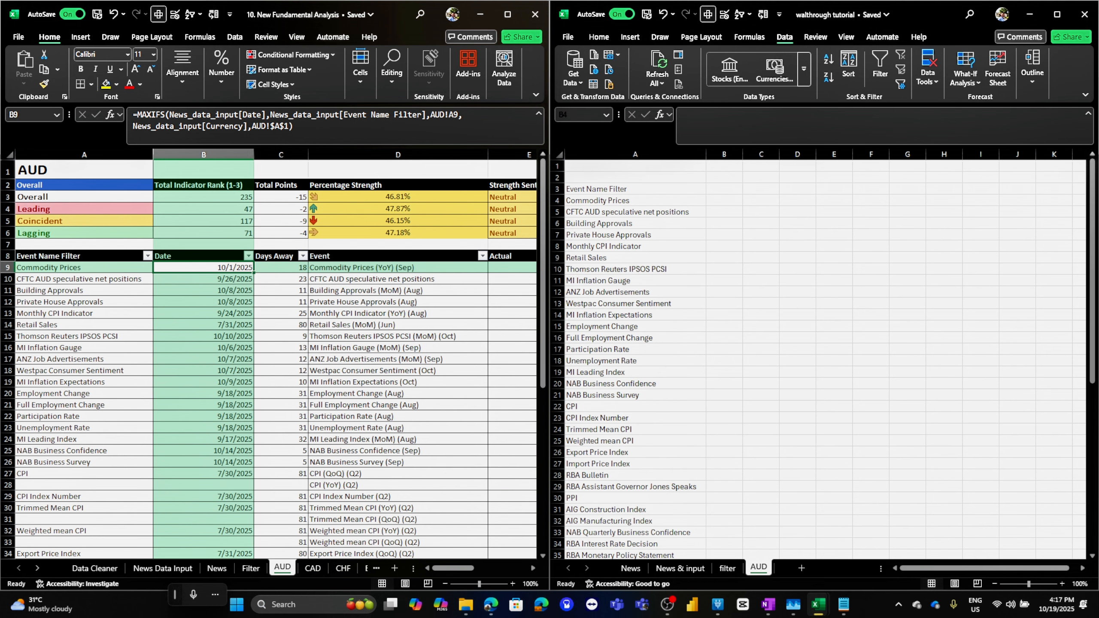
Rename the tutorial workbook's News & input sheet to News Data Input, matching the fundamental workbook
click(163, 568)
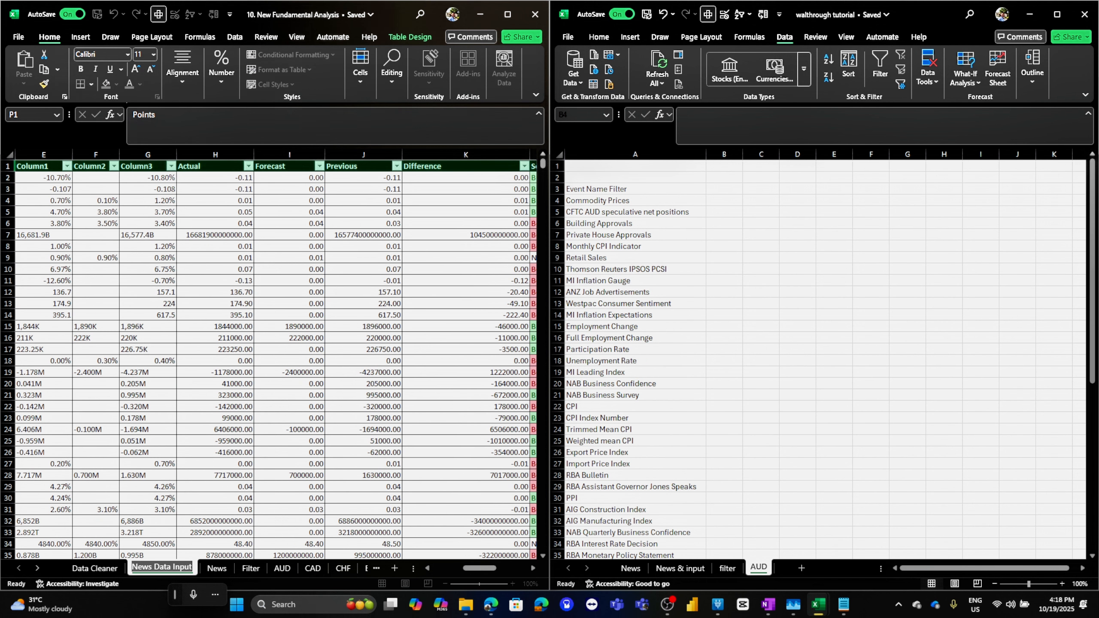
click(680, 568)
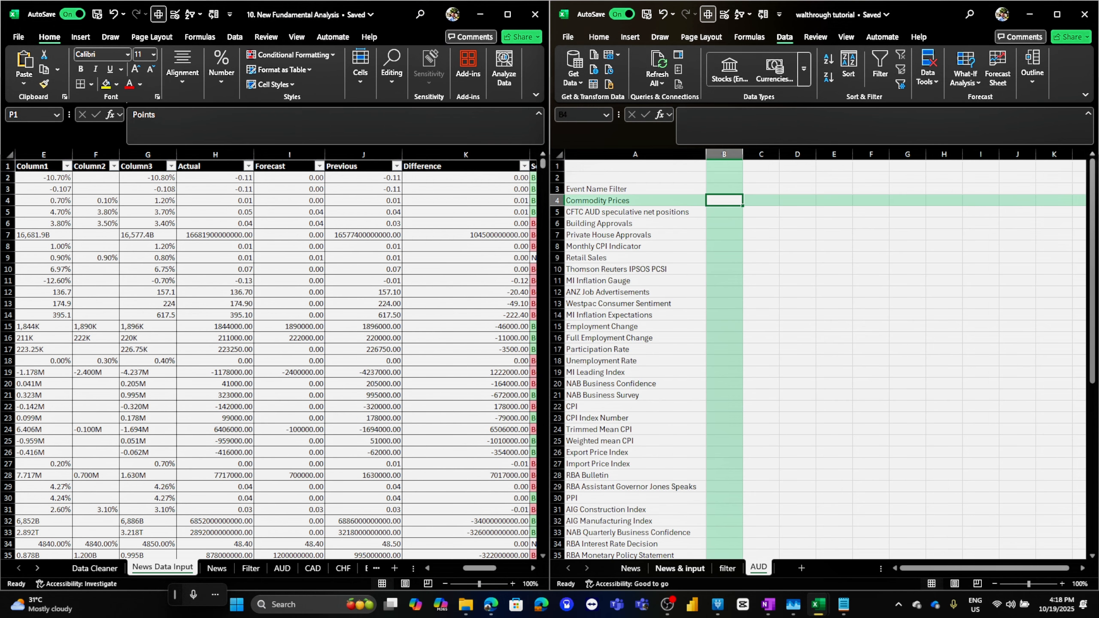
text(News Data Input)
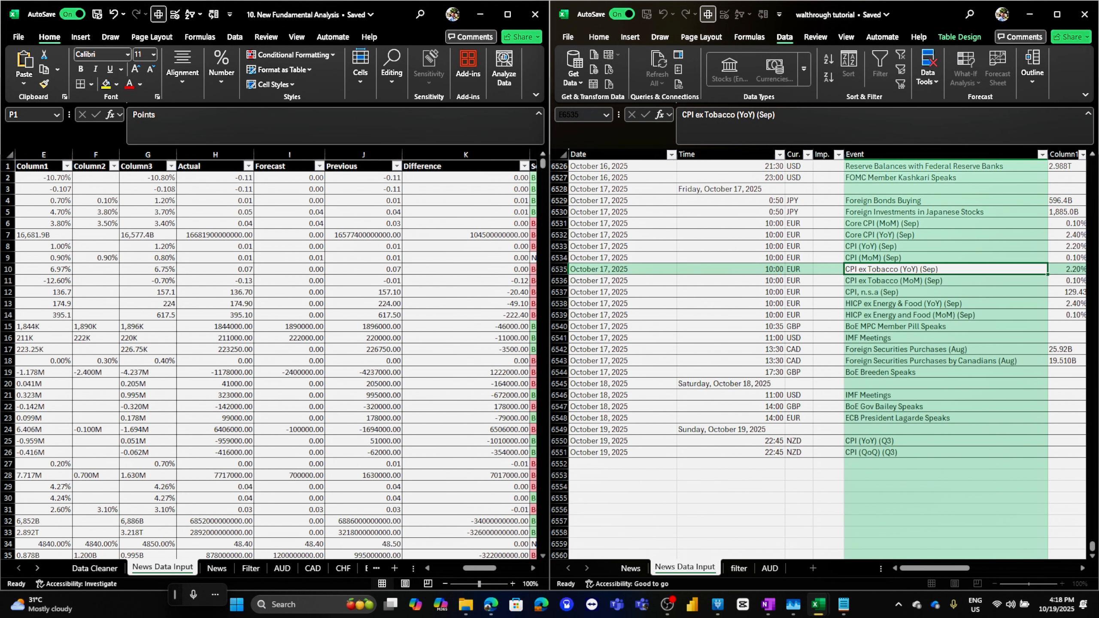
click(730, 544)
click(769, 568)
click(684, 567)
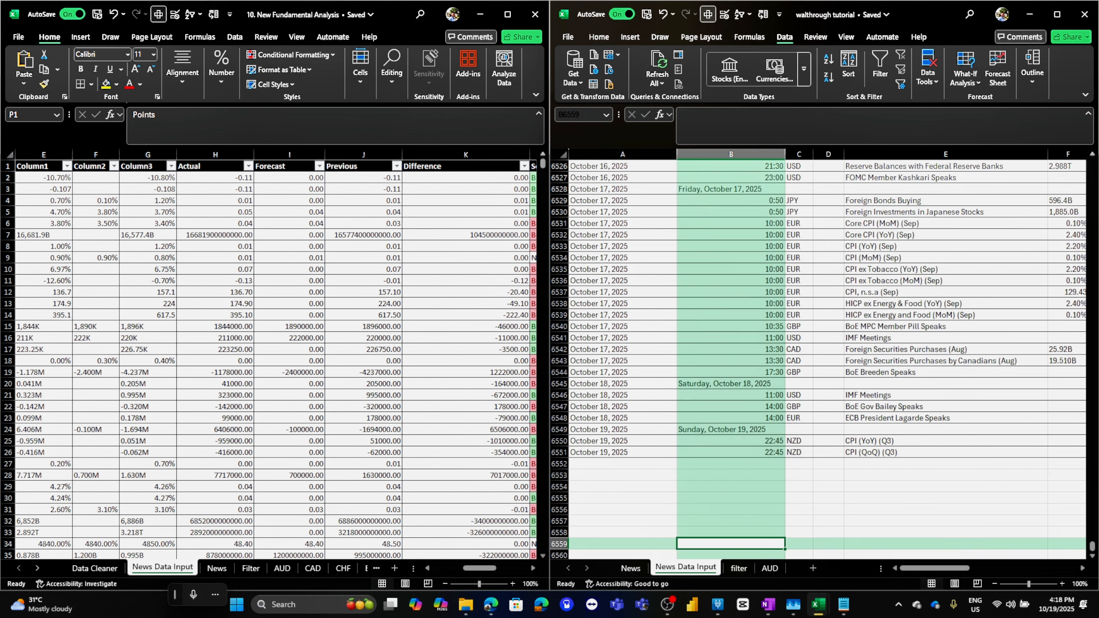
Try to paste the fundamental workbook's B9 MAXIFS formula into B4 on the tutorial's AUD sheet
click(770, 568)
click(282, 568)
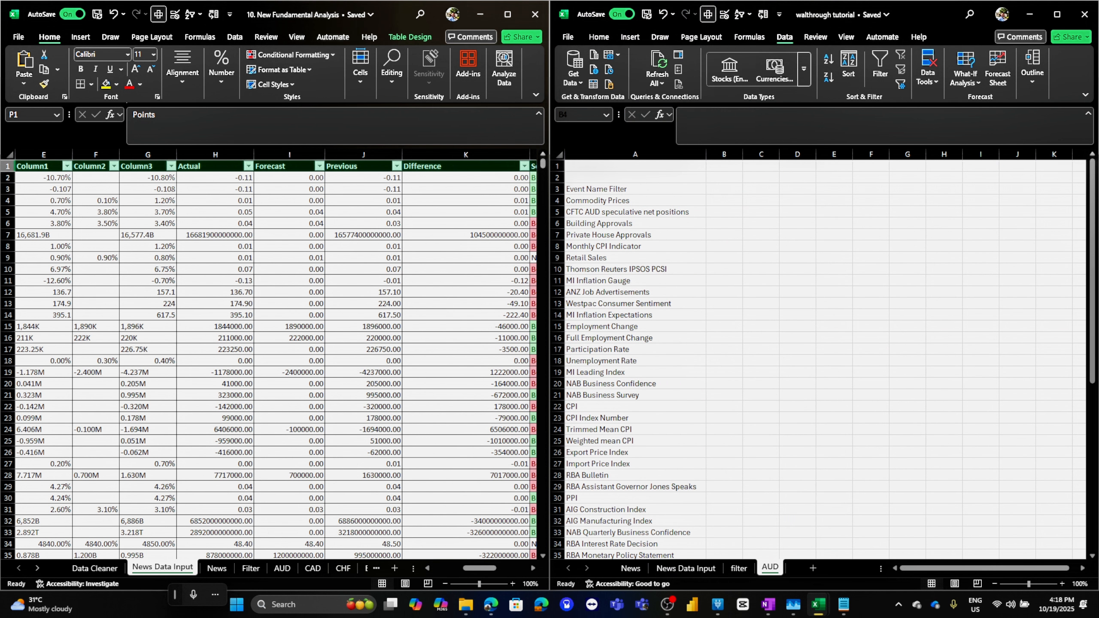
click(282, 567)
drag(294, 126, 133, 115)
key(ctrl+c)
key(Escape)
click(724, 201)
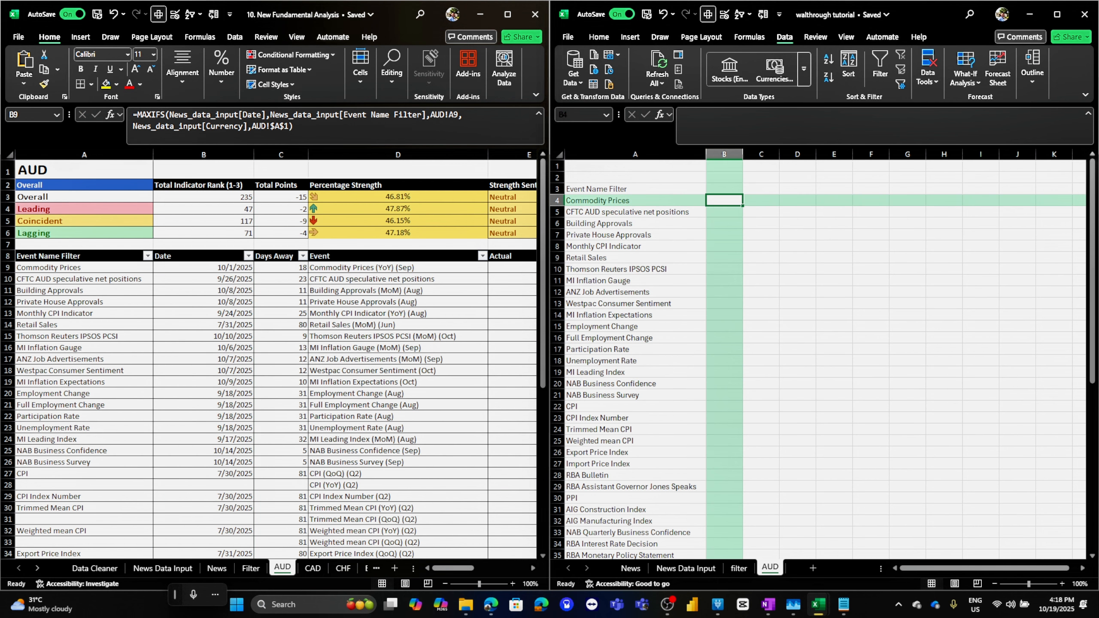
click(779, 123)
key(ctrl+v)
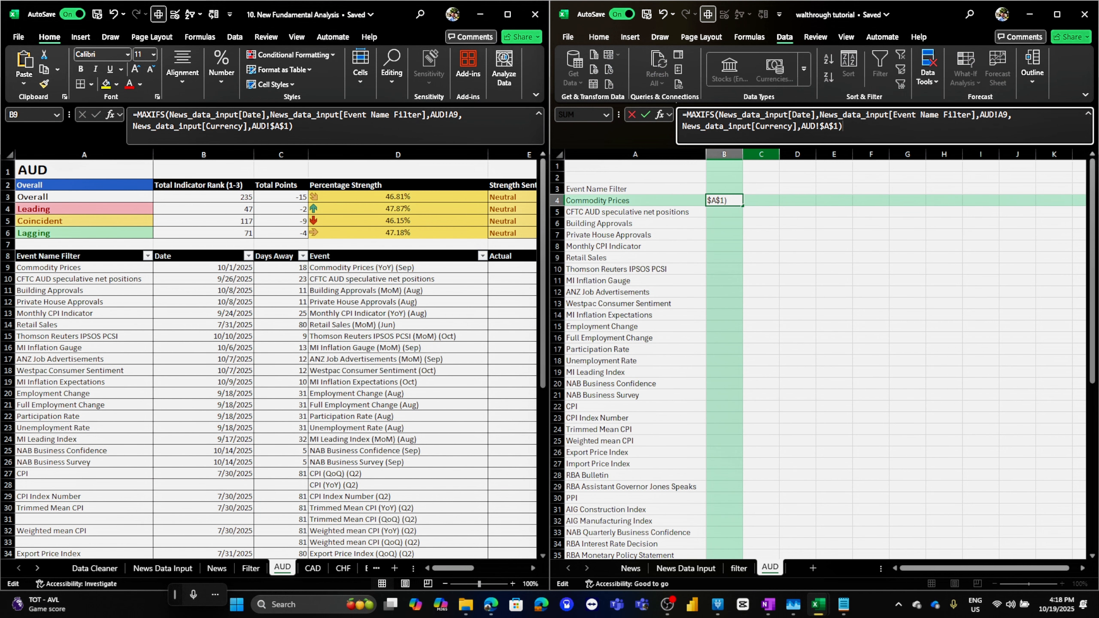
key(Return)
key(Return)
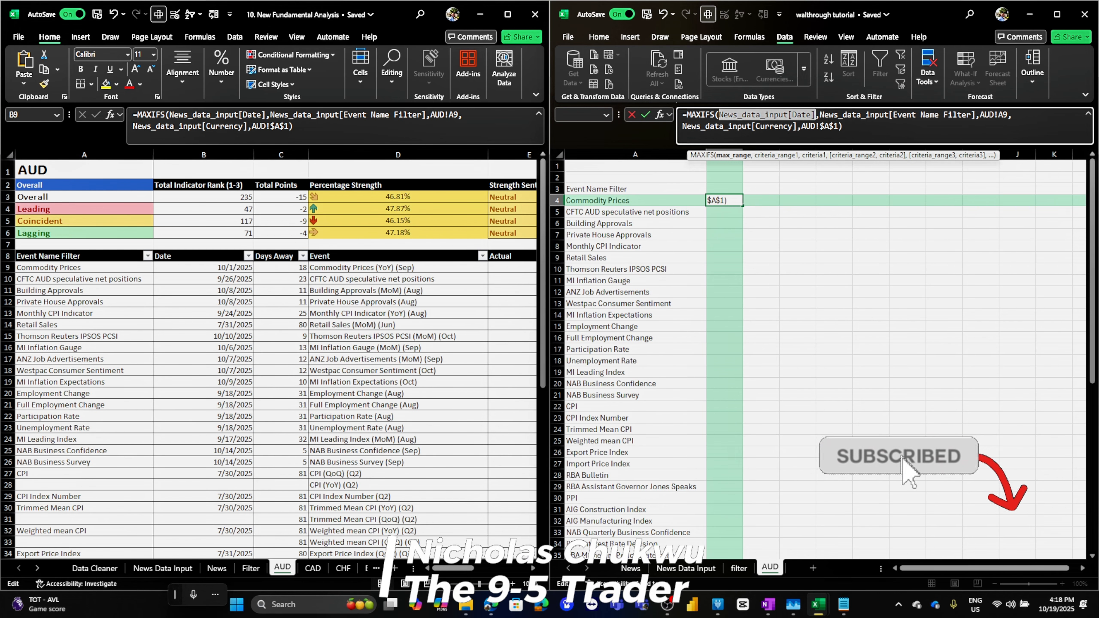
key(Escape)
Examine the News Data Input sheet's columns from the top, including the Date and Cur. columns
click(1057, 14)
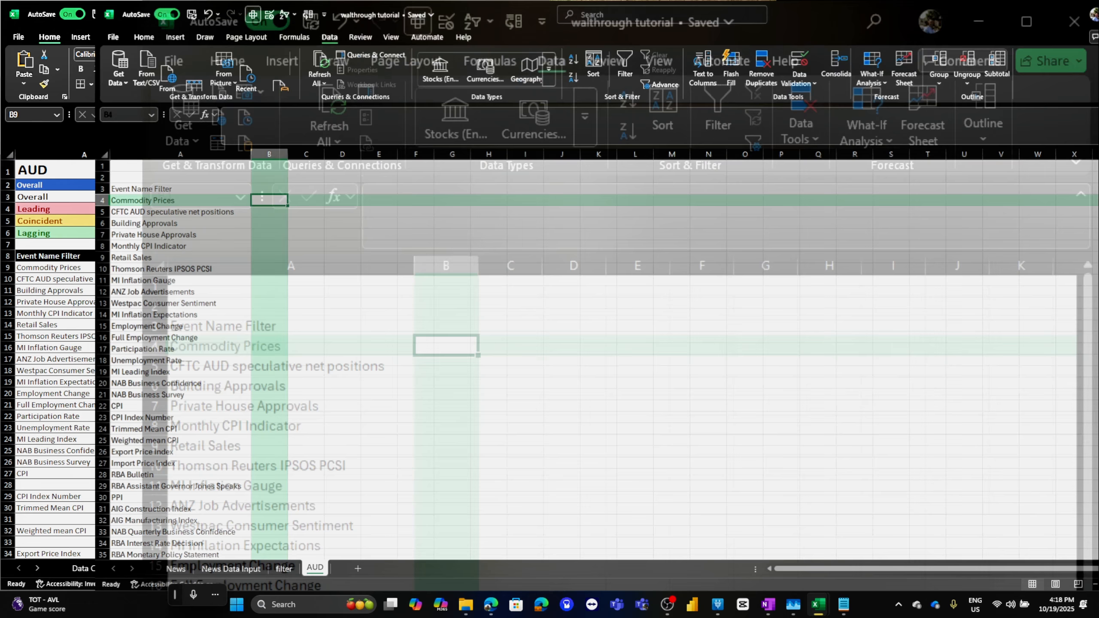
click(135, 569)
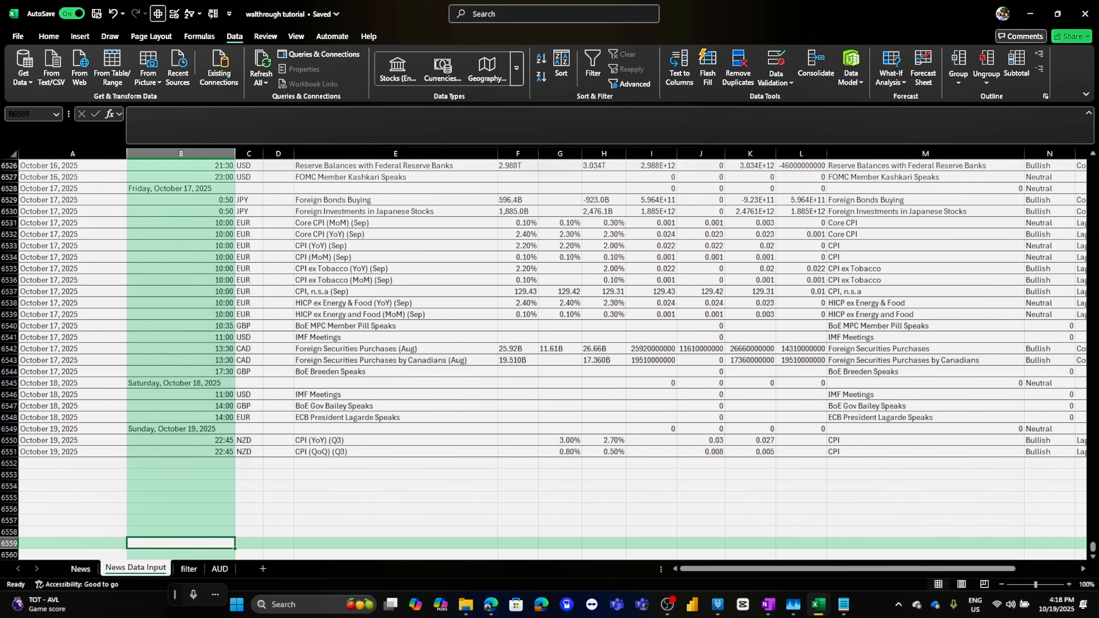
click(73, 211)
key(ctrl+Up)
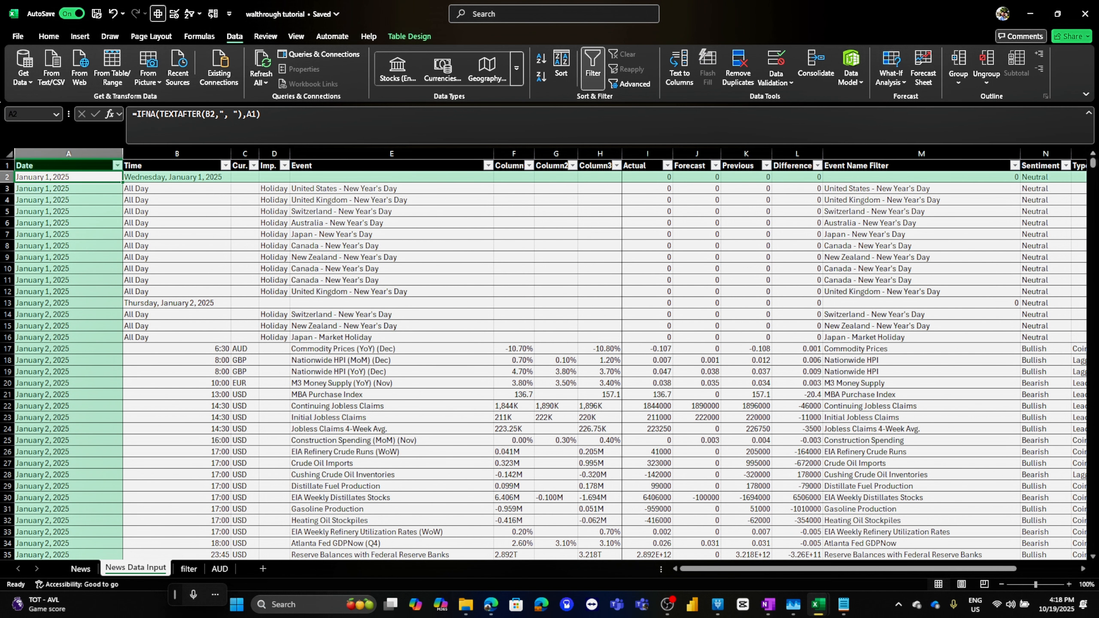
click(240, 165)
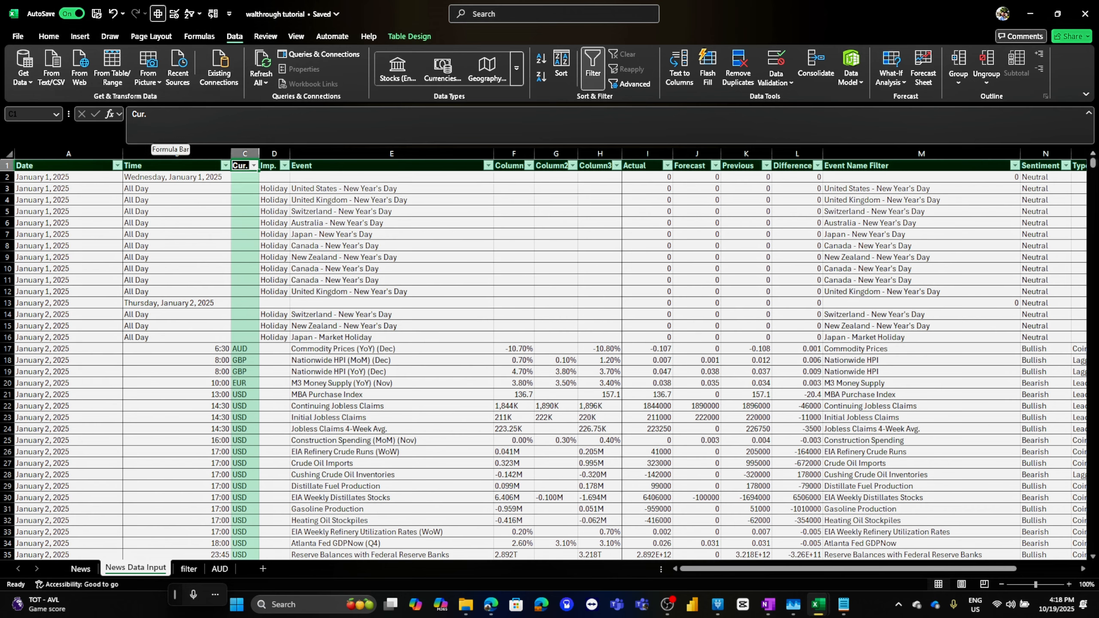
Start a MAXIFS formula in B4 on the AUD sheet
click(220, 568)
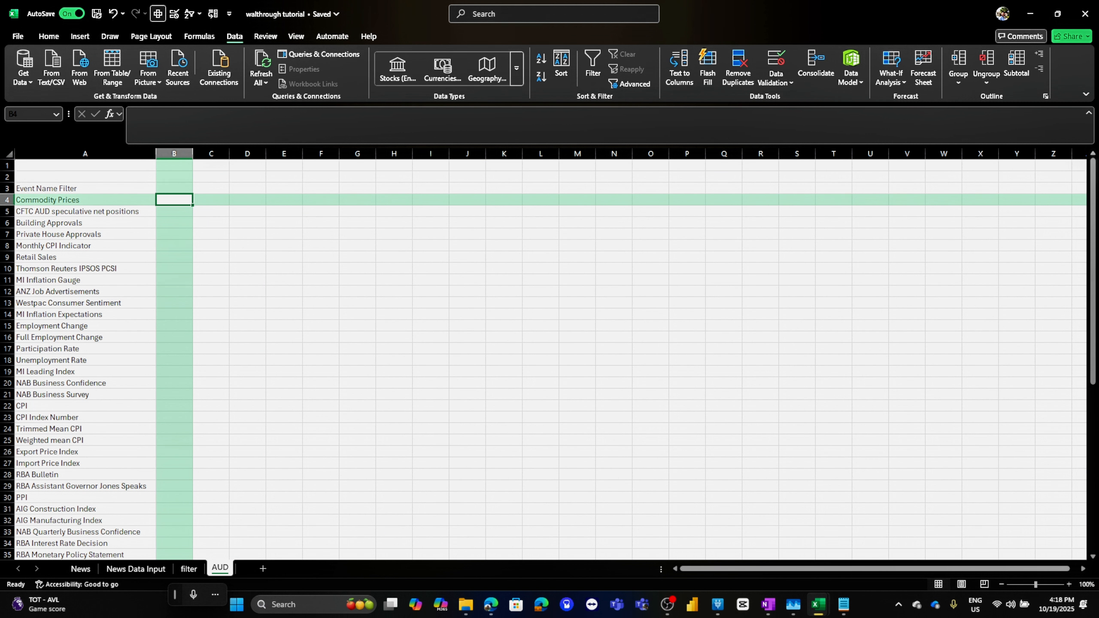
text(=ma)
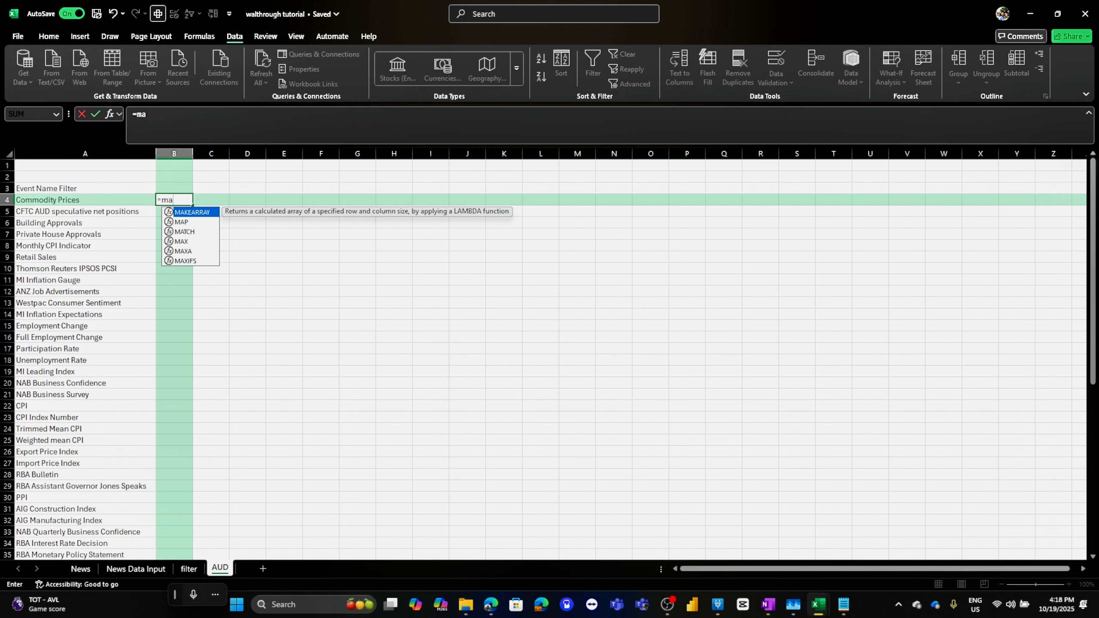
text(xifs)
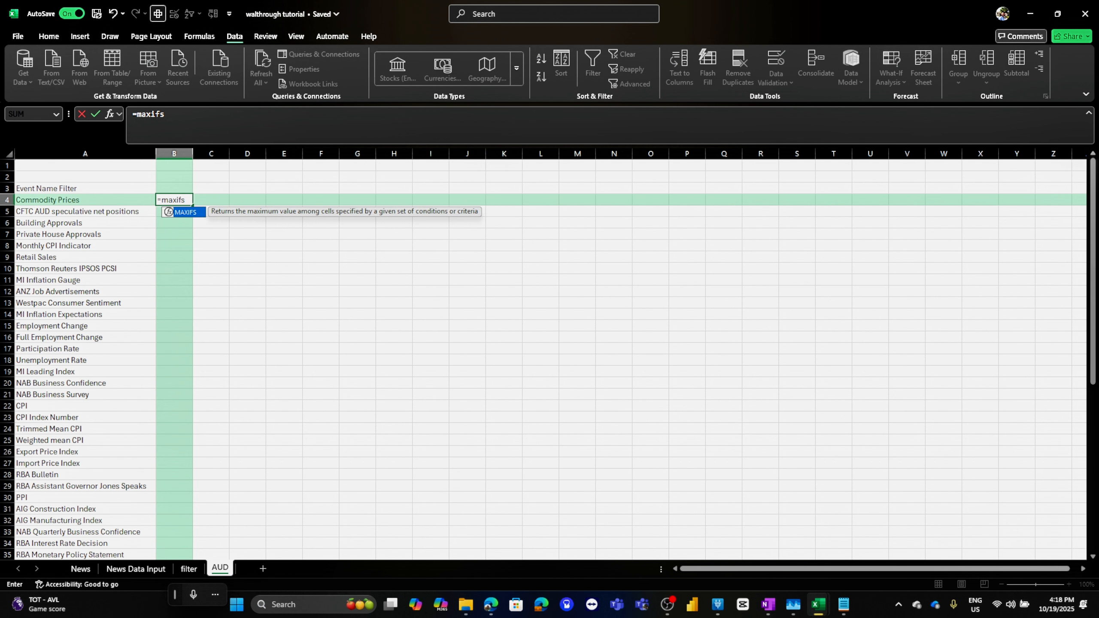
key(Escape)
key(super+Right)
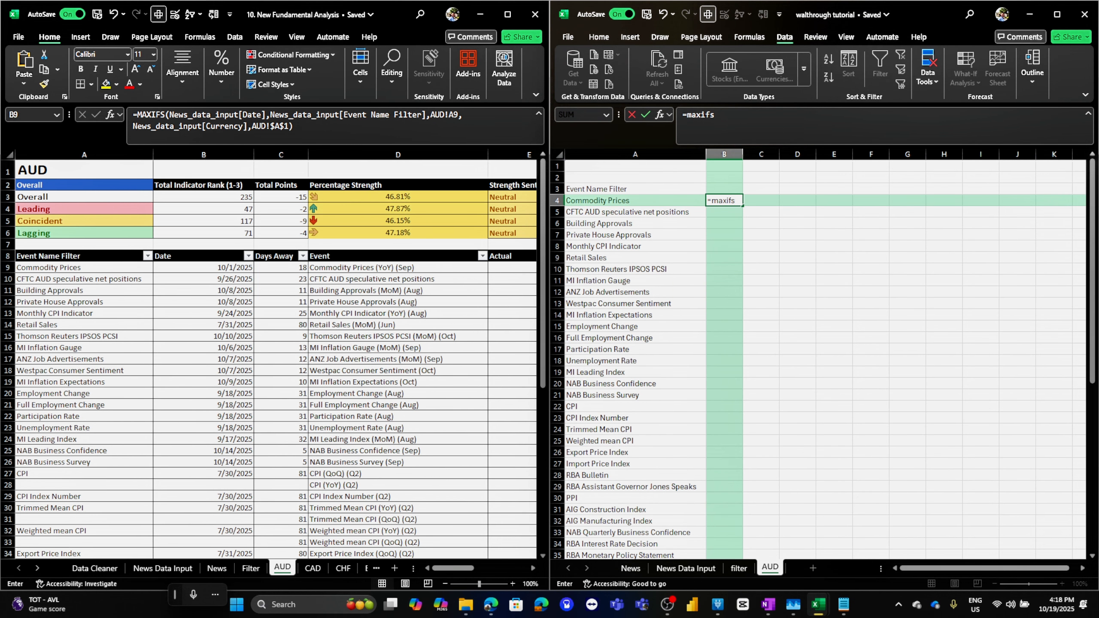
key(super+Up)
click(166, 114)
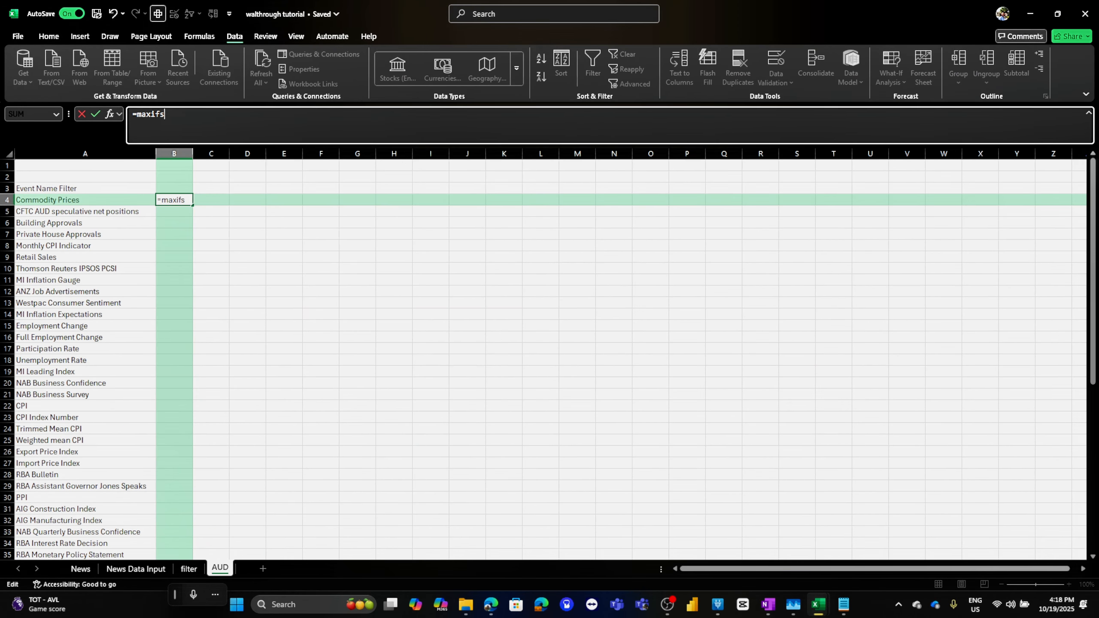
text(()
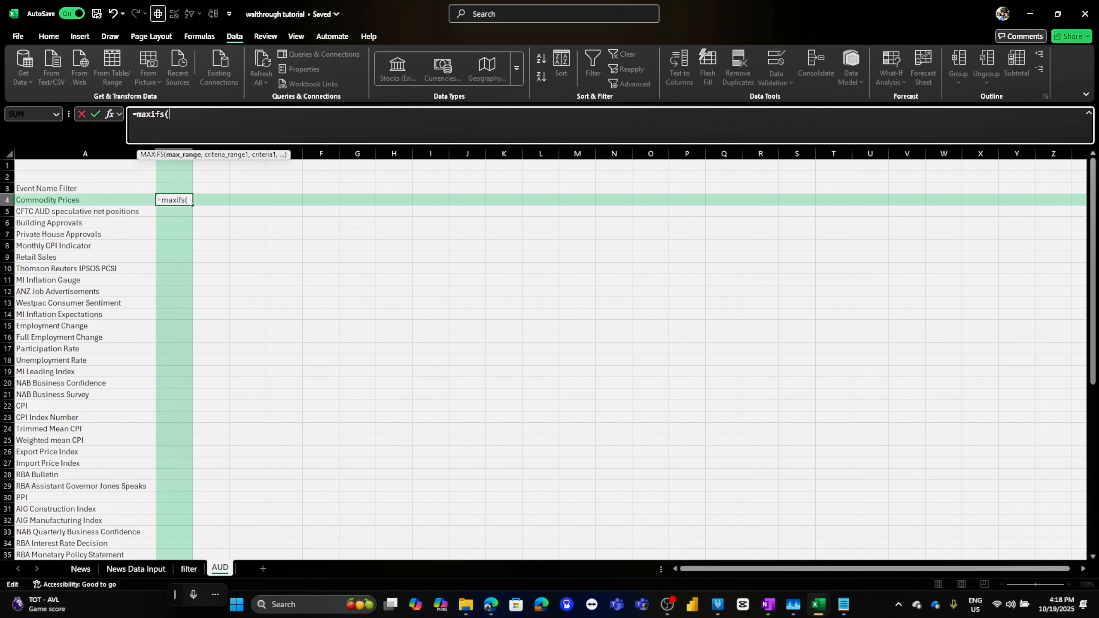
key(super+Down)
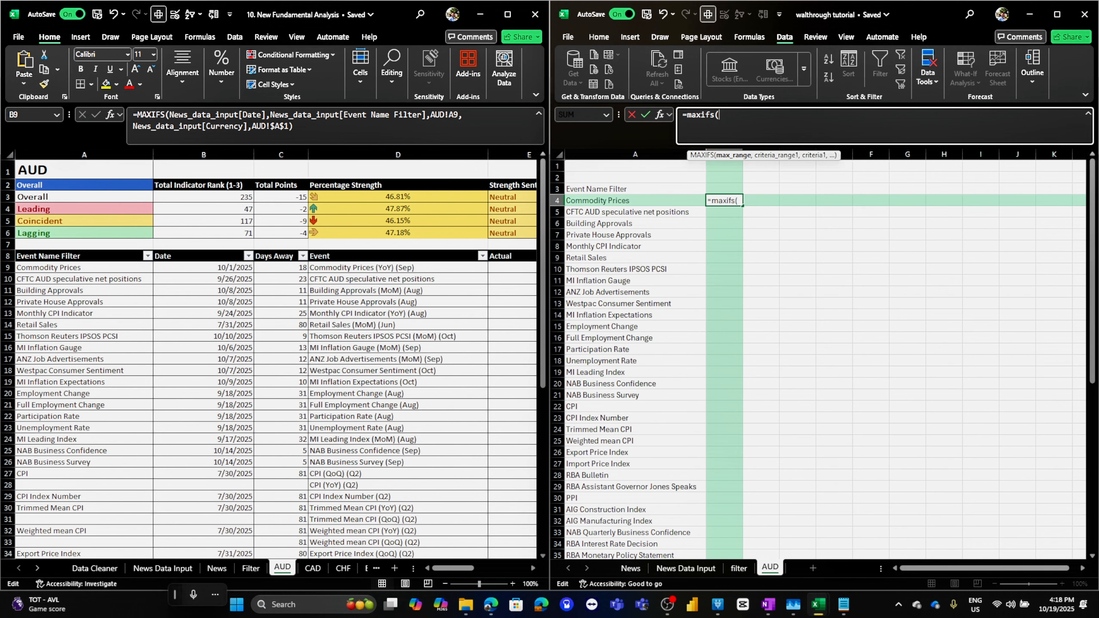
Set the MAXIFS max range to News Data Input column A and its first criterion to column C equal to "AUD"
click(685, 568)
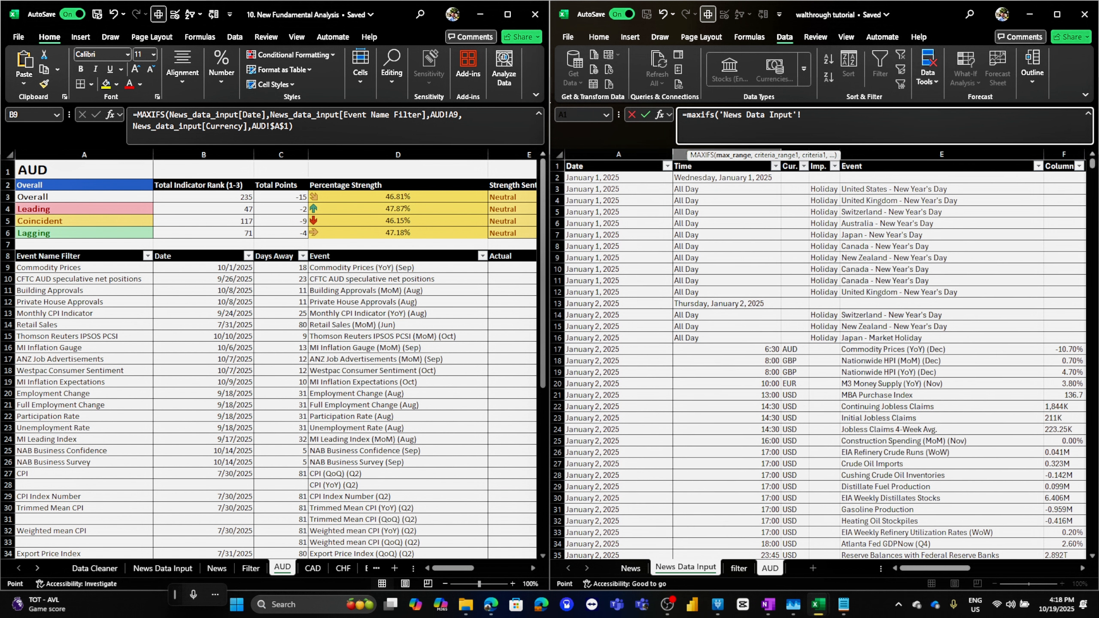
drag(764, 155, 857, 160)
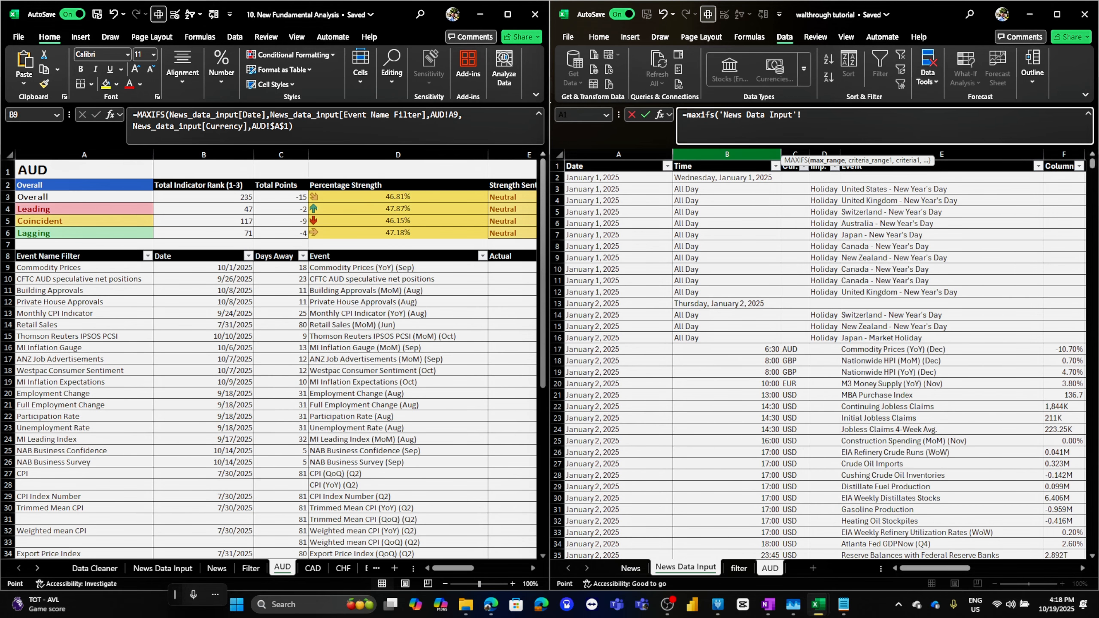
click(619, 155)
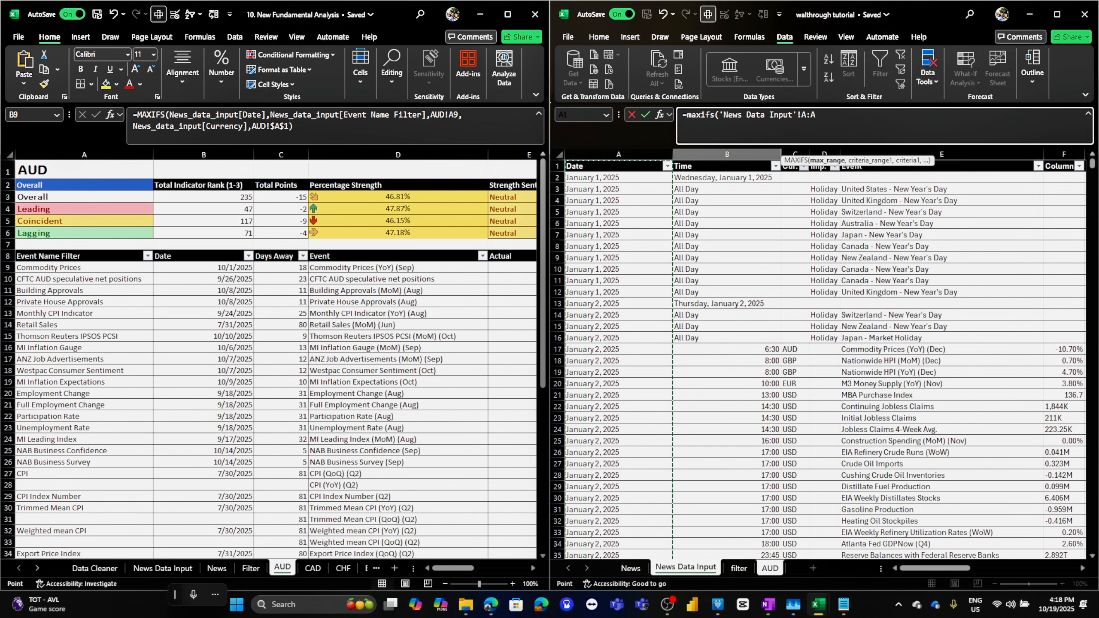
text(,)
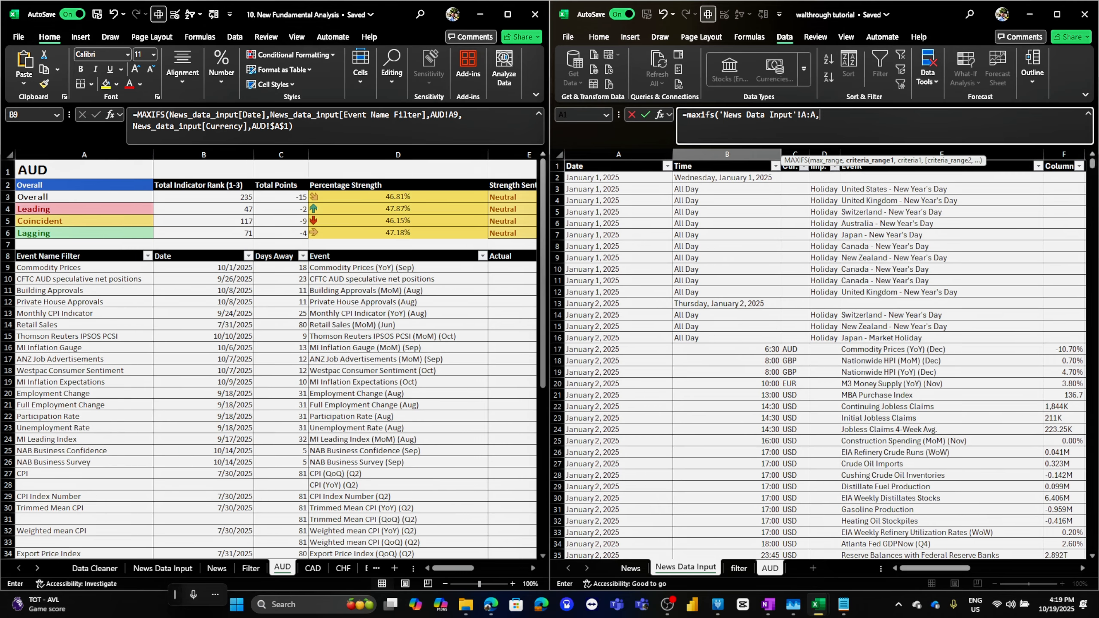
click(942, 168)
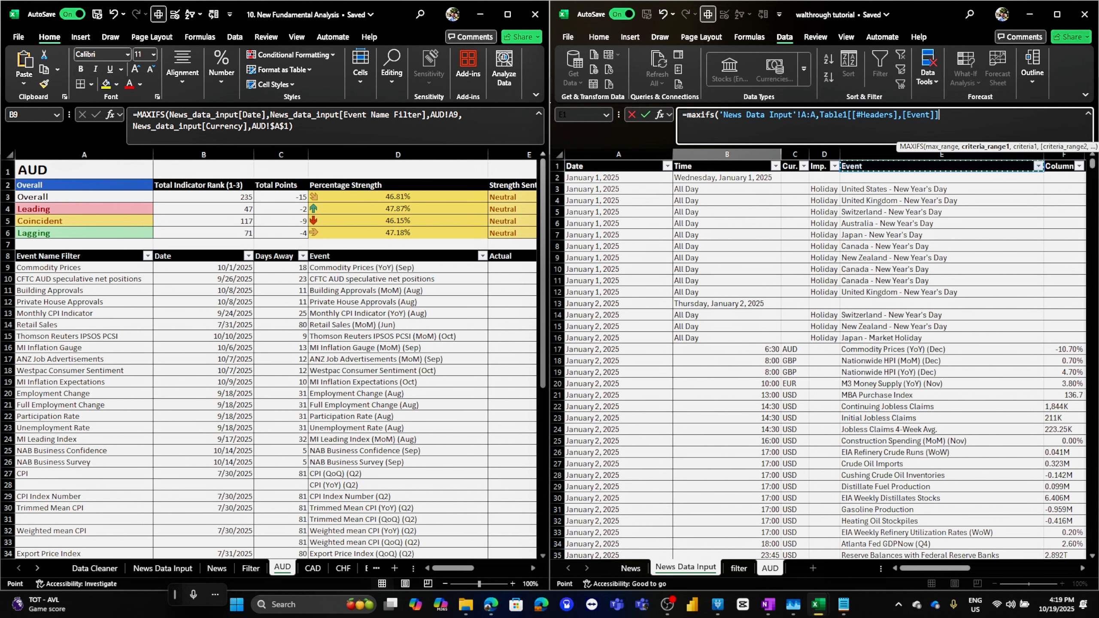
click(795, 154)
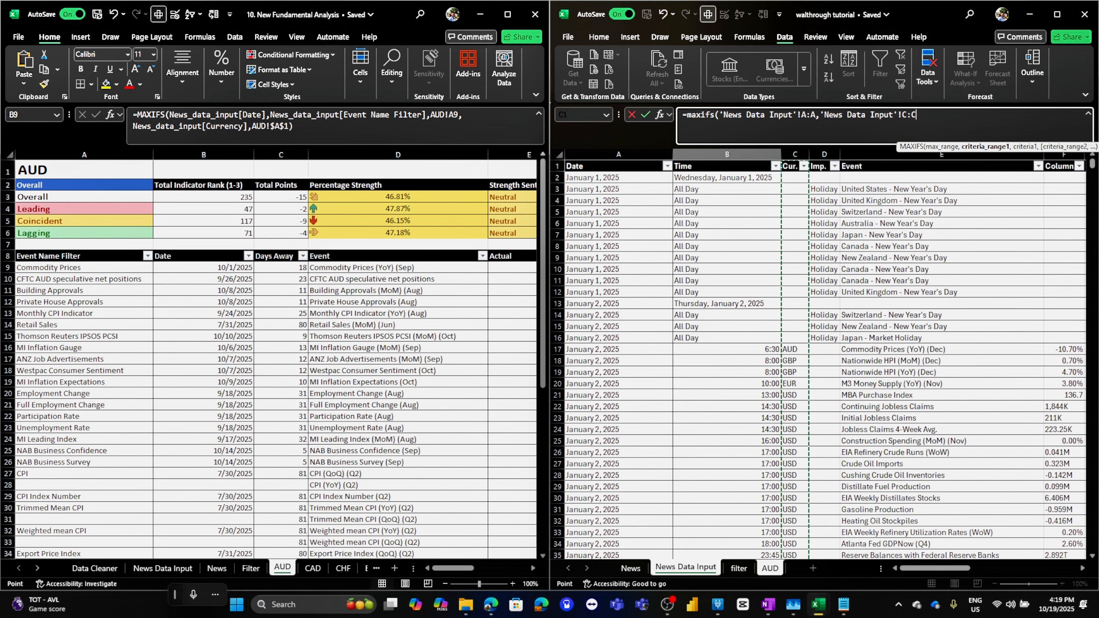
text(,)
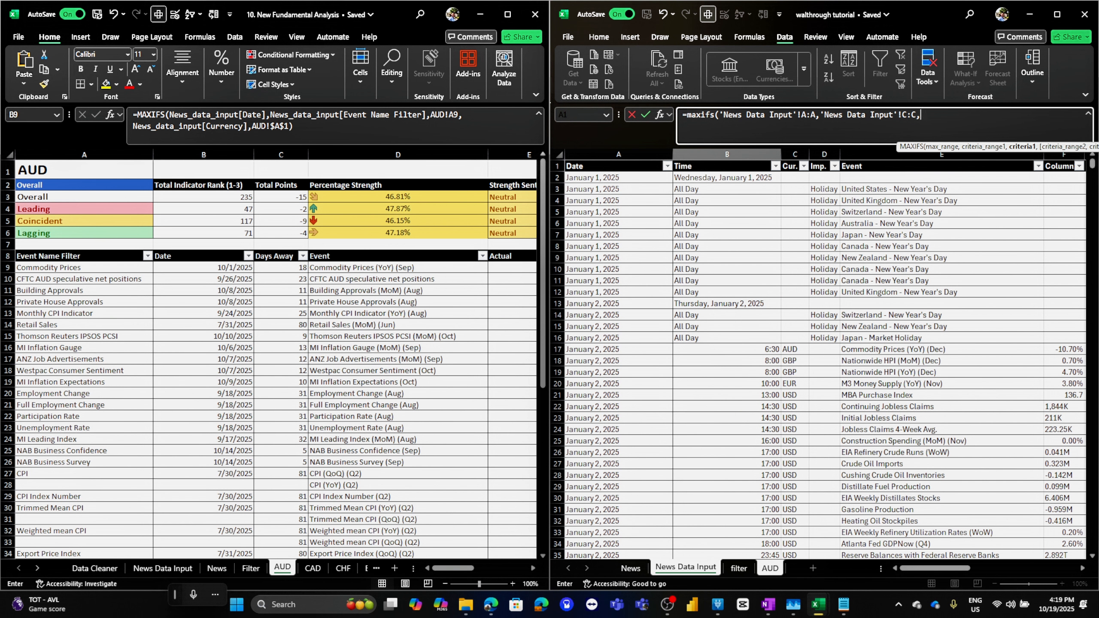
text("AUD",)
Add a second MAXIFS criterion matching News Data Input column M to the event name in A4, and enter the formula in B4
drag(935, 567, 1042, 567)
click(770, 568)
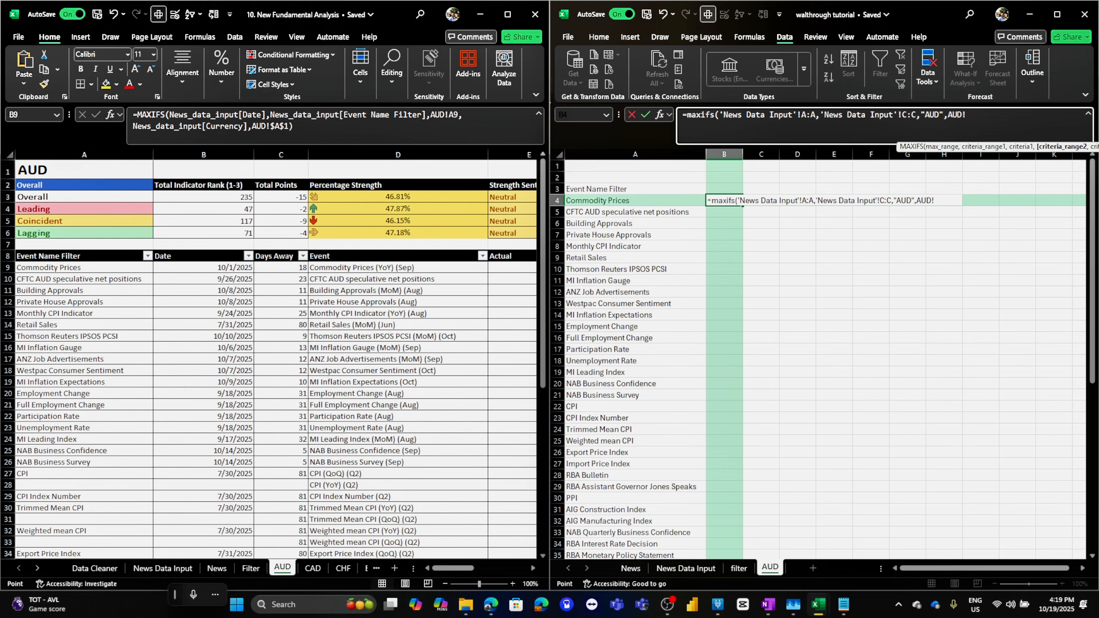
click(685, 568)
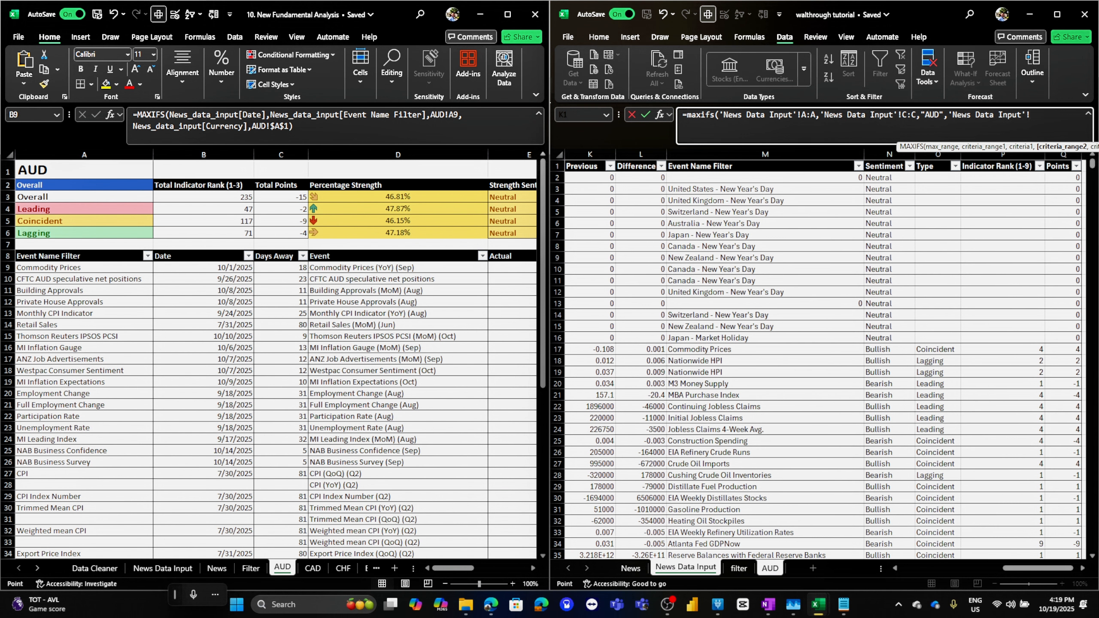
click(764, 154)
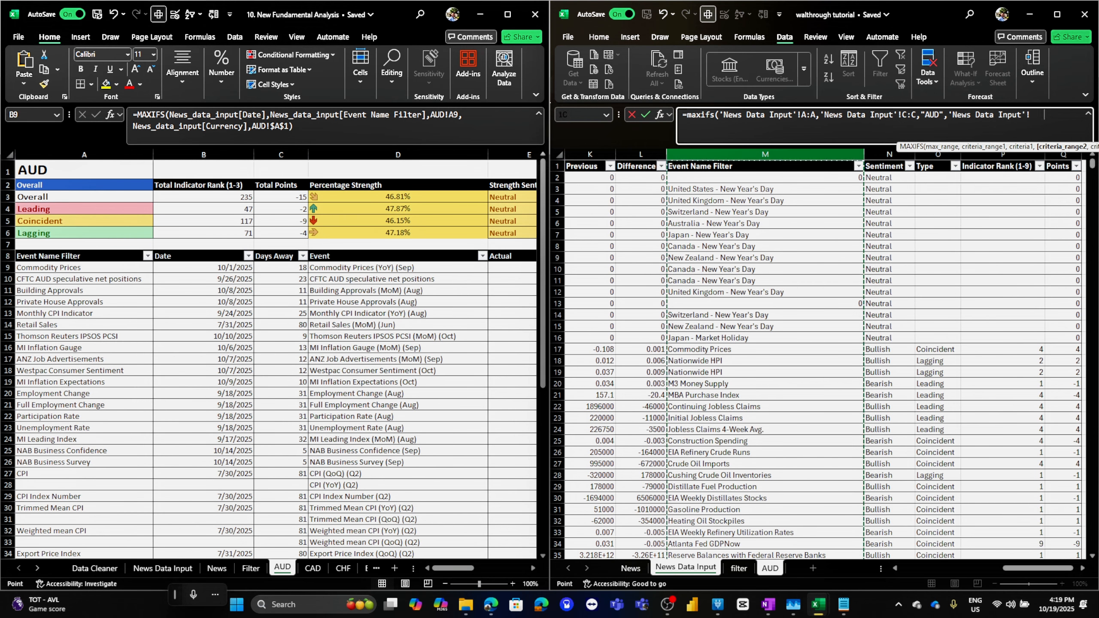
text(,)
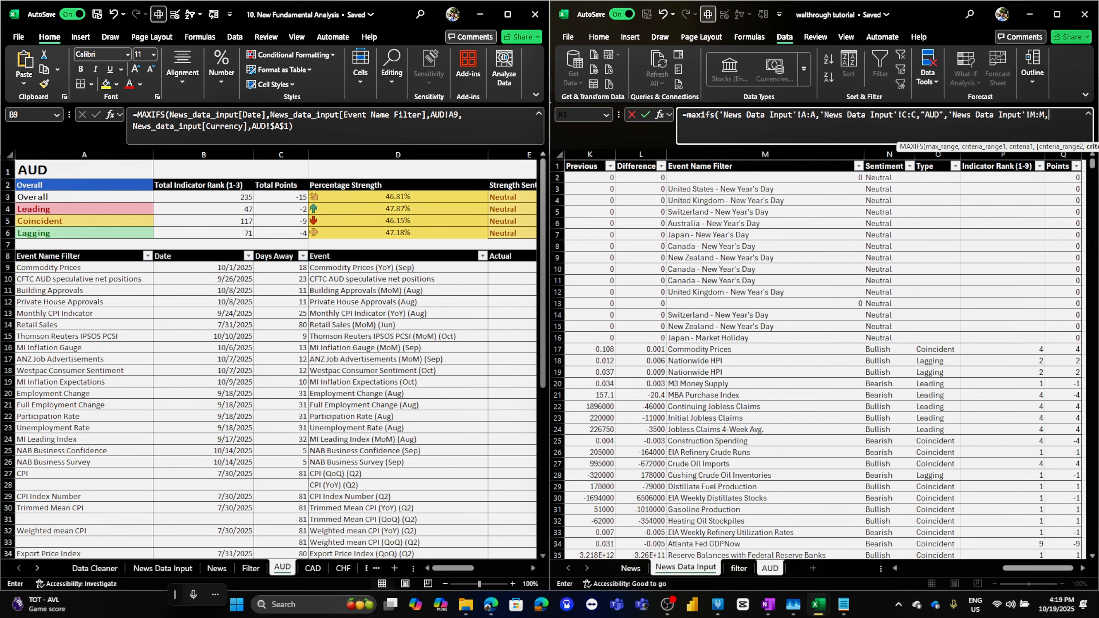
click(770, 568)
click(705, 200)
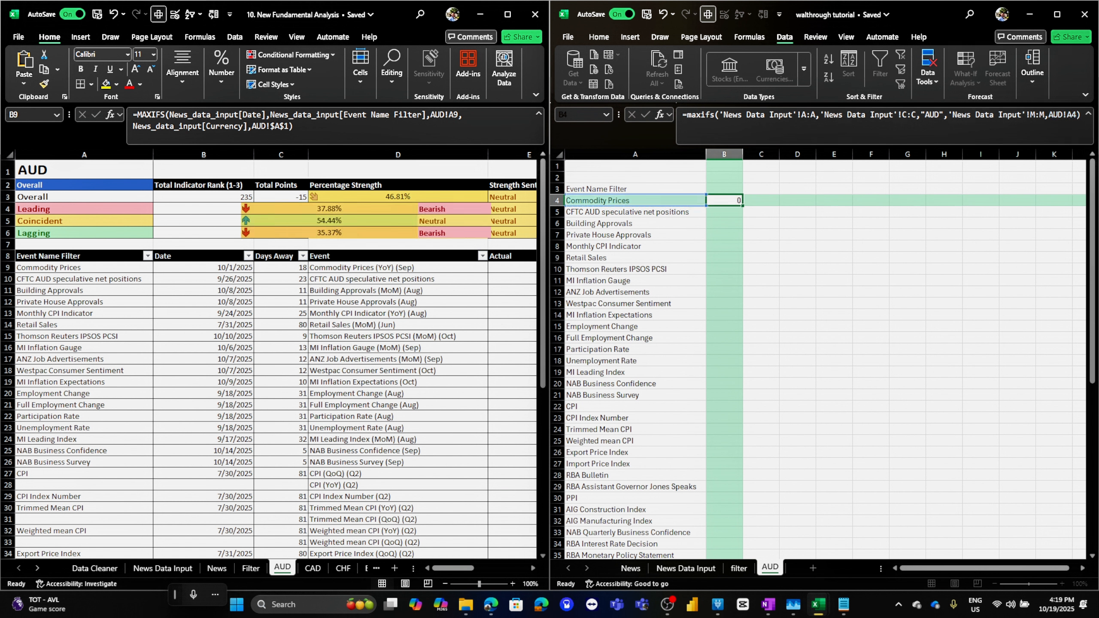
key(Return)
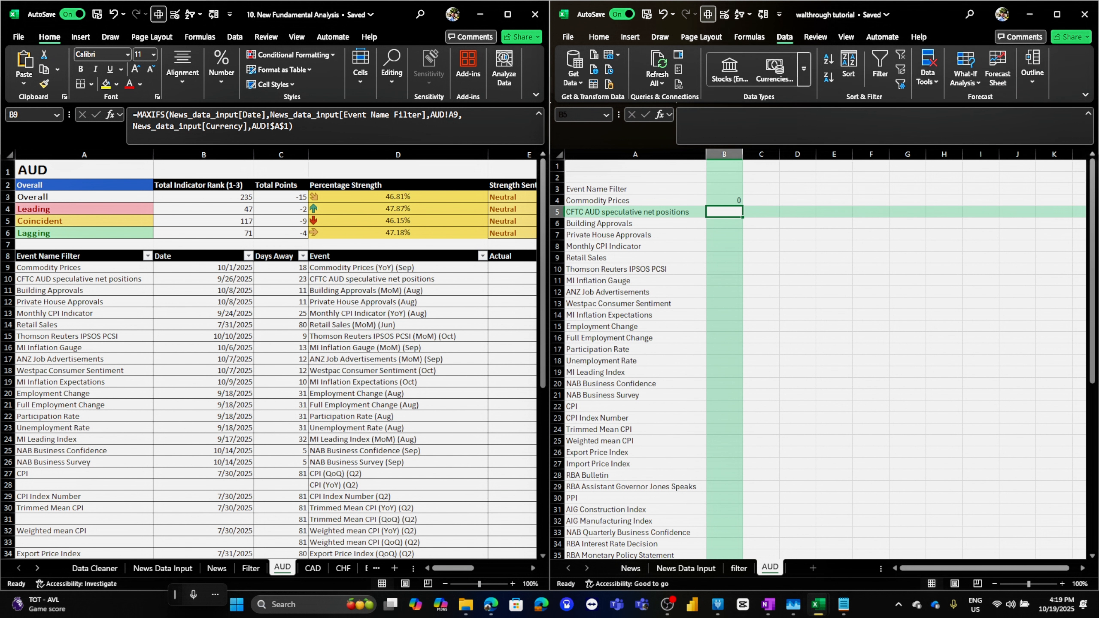
Fill the B4 MAXIFS formula down column B for every event in the AUD sheet's list
click(203, 268)
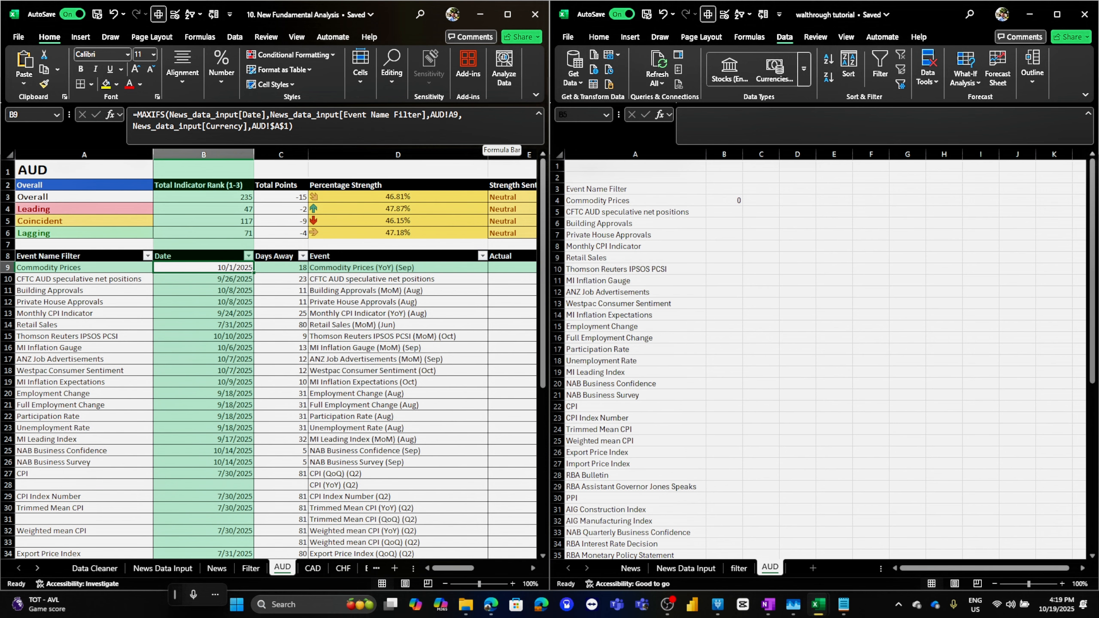
right_click(721, 199)
key(Escape)
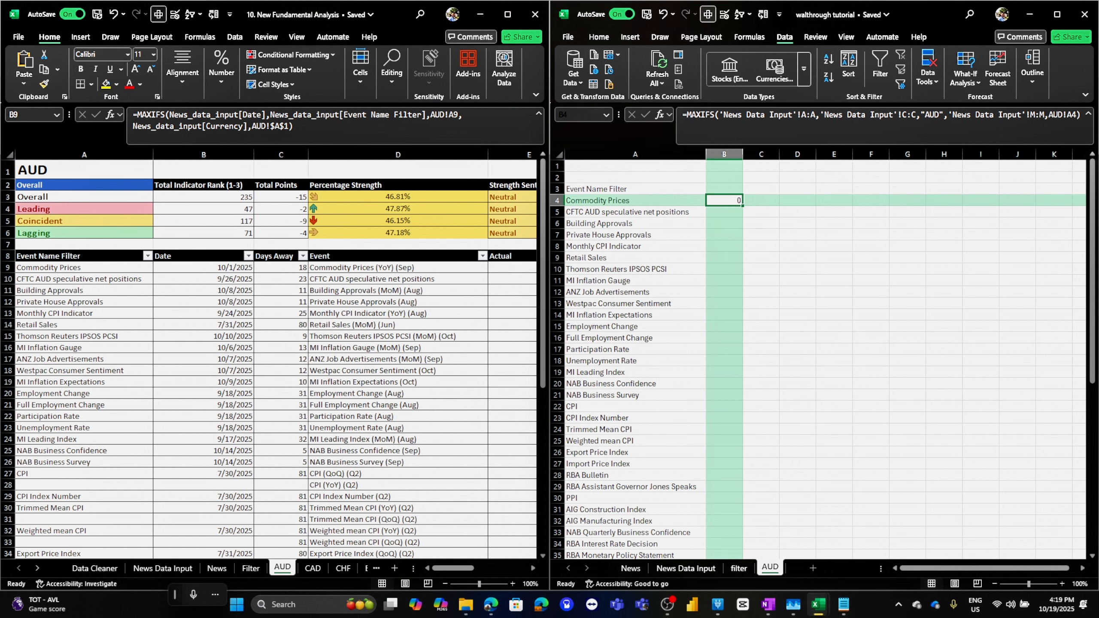
click(724, 211)
click(724, 200)
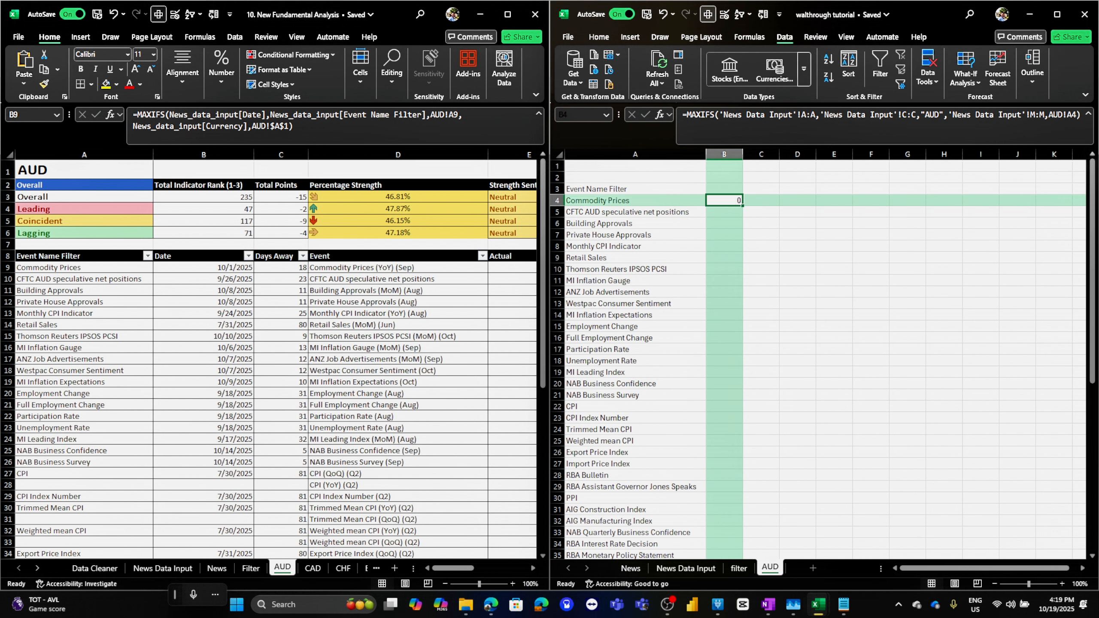
double_click(743, 206)
click(635, 223)
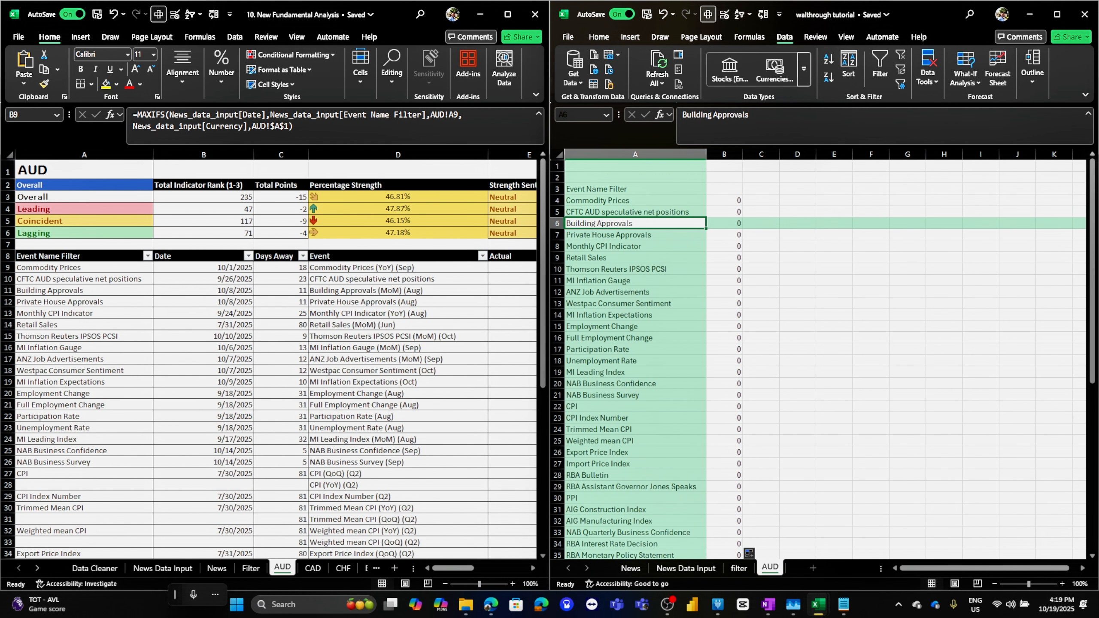
Copy the Event Name Filter and Date headers from the fundamental workbook into A3:B3 of the AUD sheet
scroll(817, 359, down, 4)
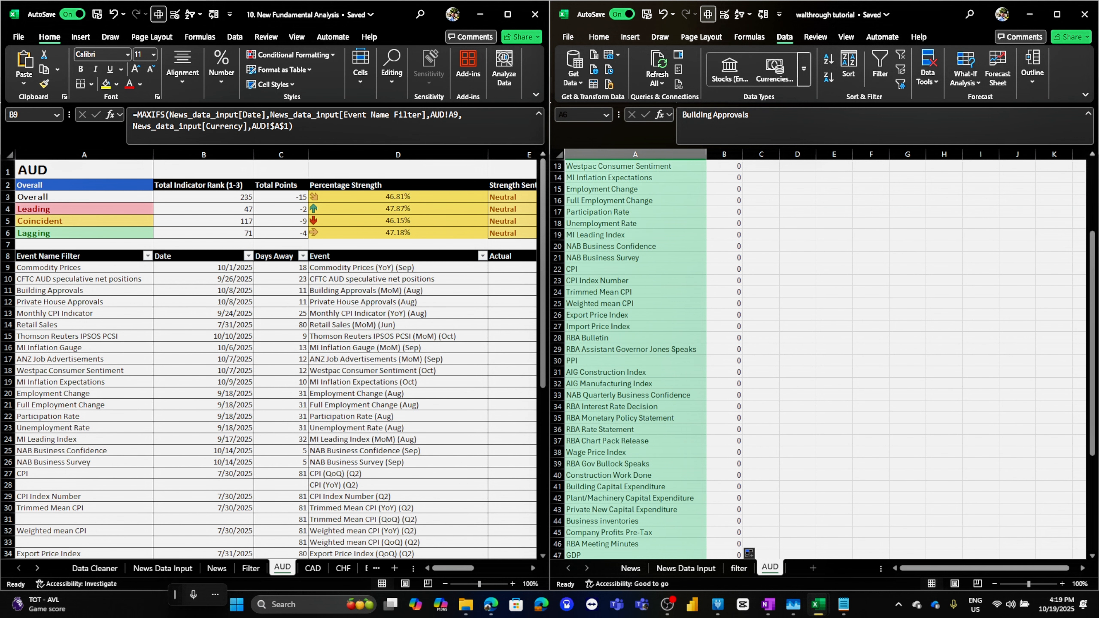
scroll(817, 359, up, 4)
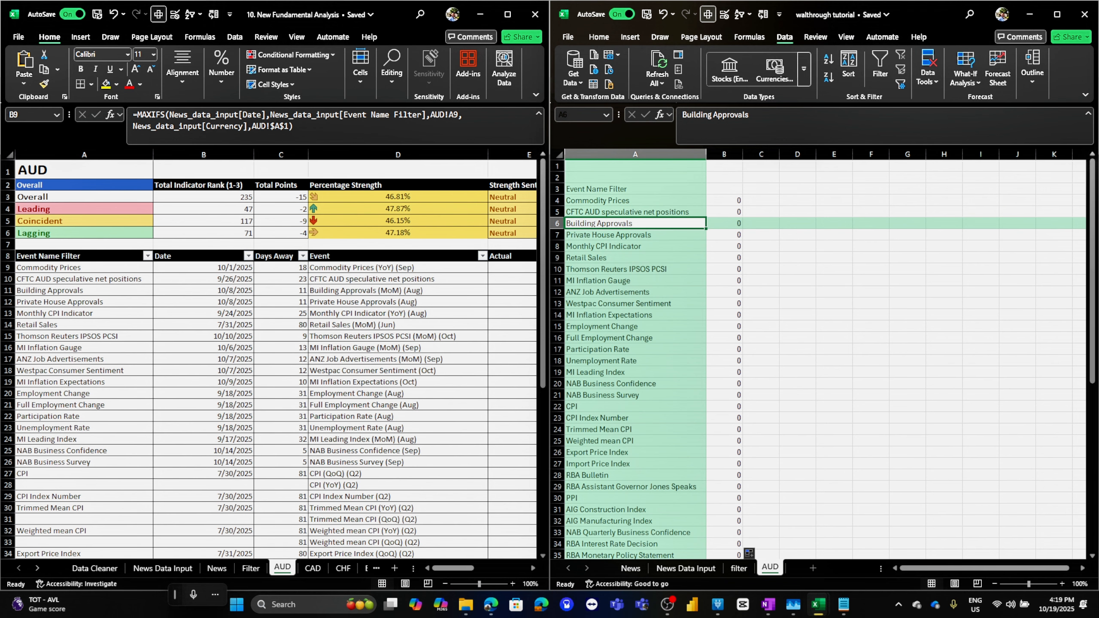
click(203, 257)
drag(203, 256, 86, 256)
key(ctrl+c)
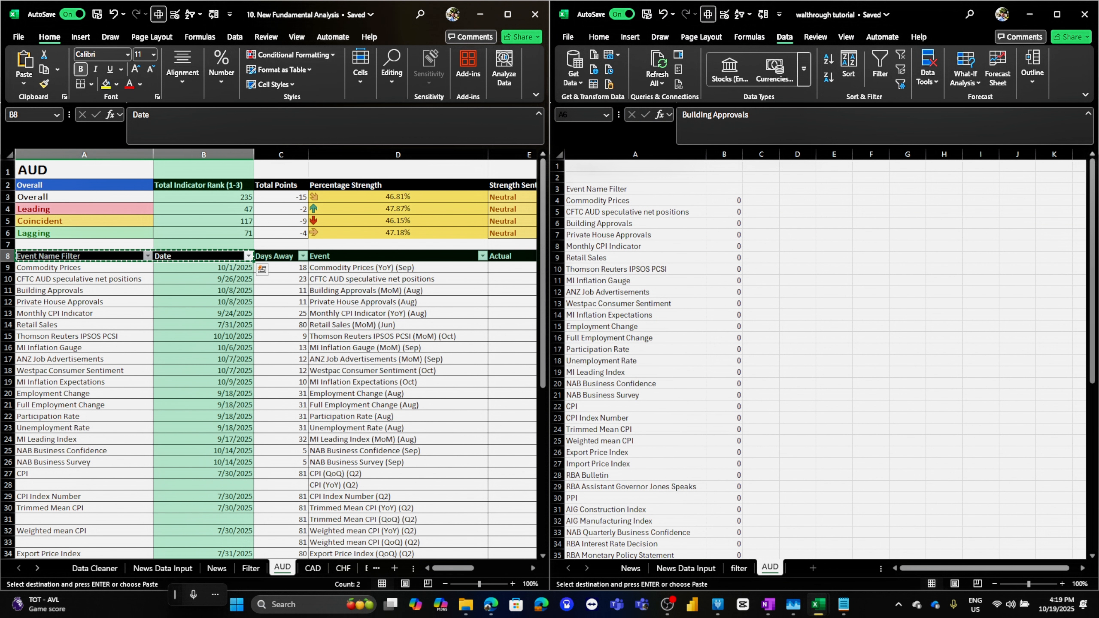
click(635, 189)
click(636, 189)
key(ctrl+v)
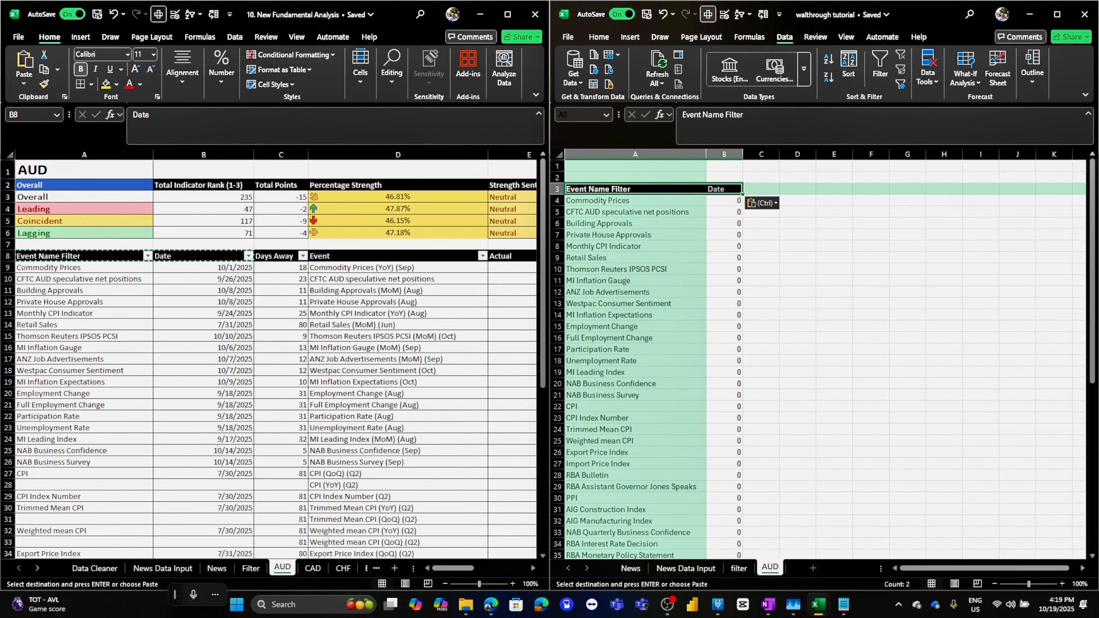
click(635, 212)
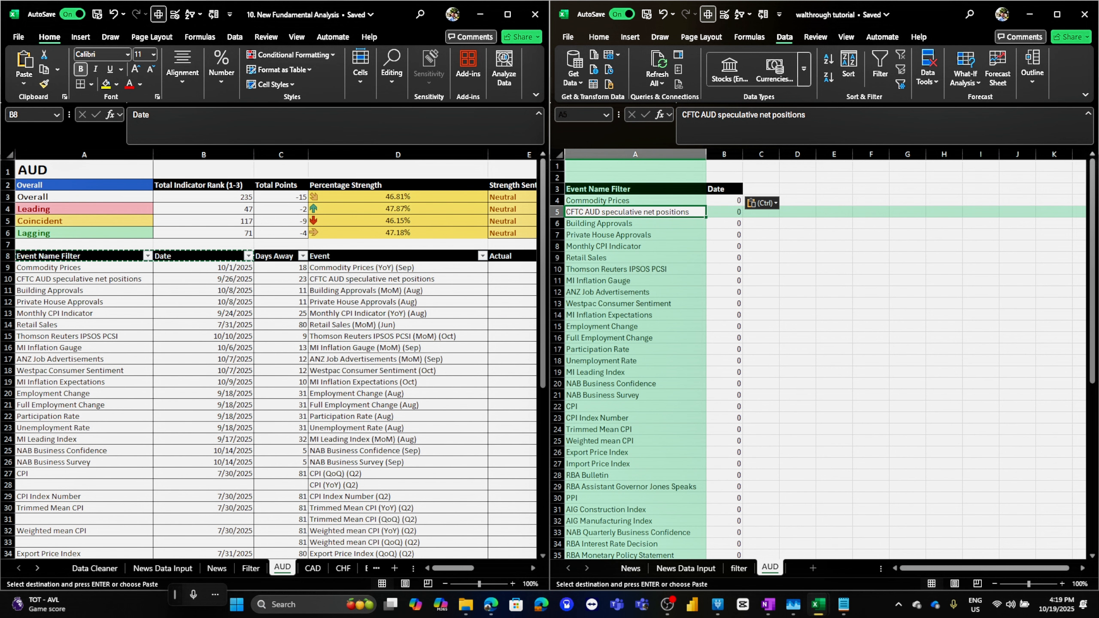
Format the AUD sheet's event list with its Date column as a table with headers
double_click(930, 14)
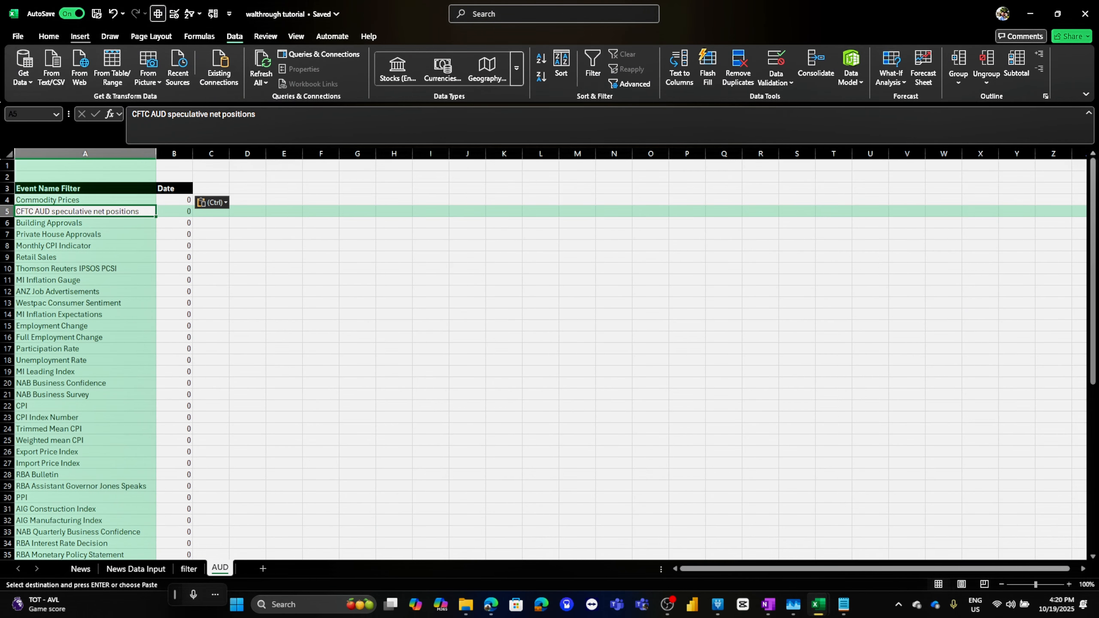
click(48, 36)
click(590, 69)
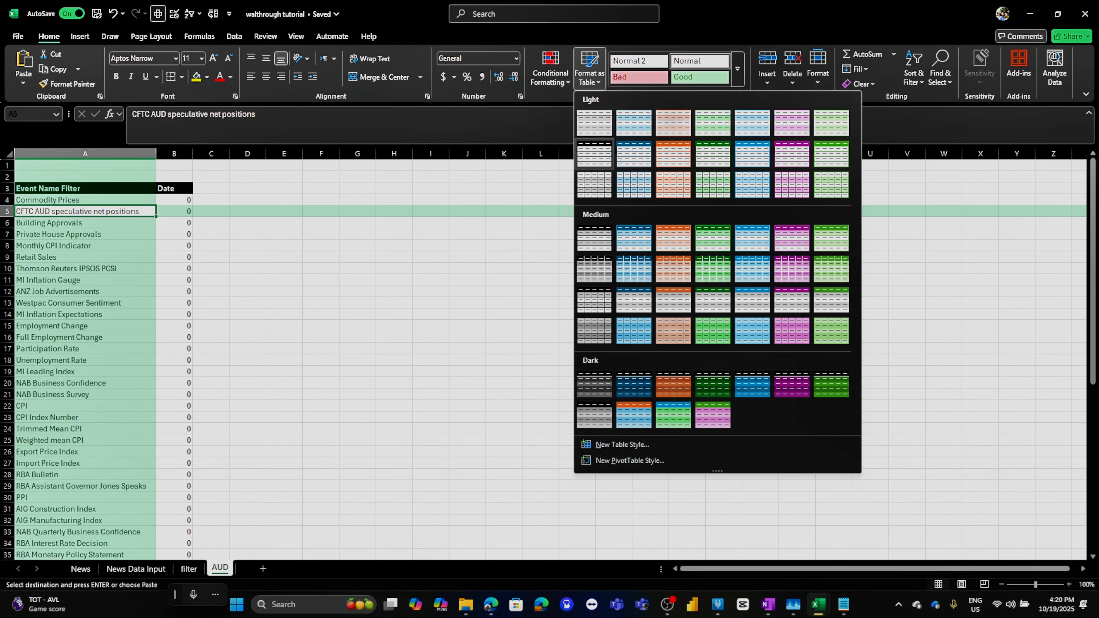
click(635, 239)
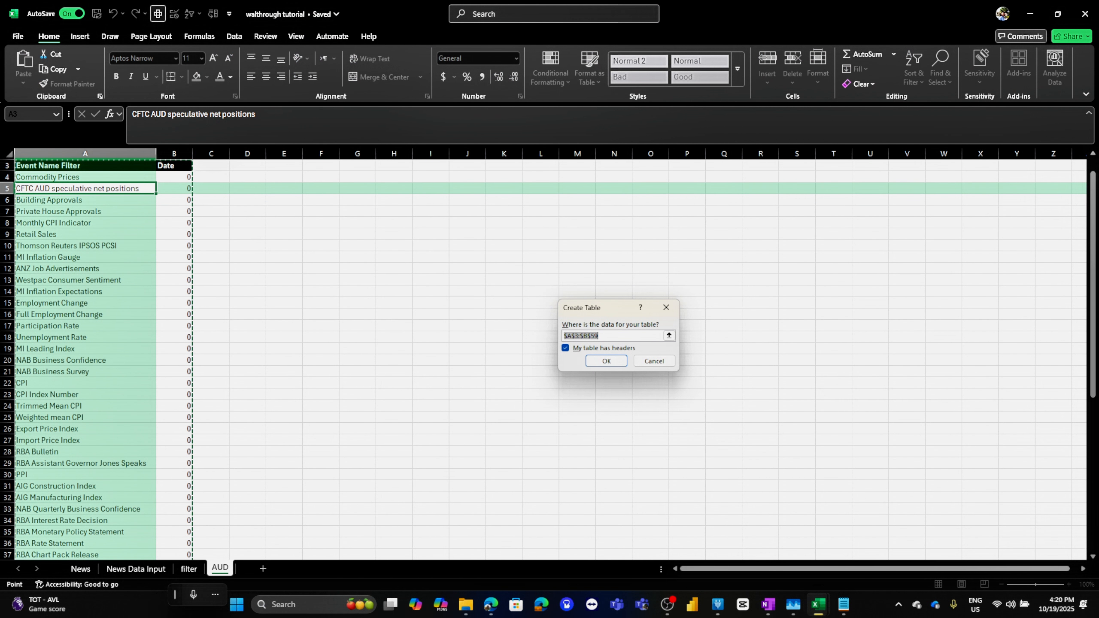
click(606, 361)
click(173, 177)
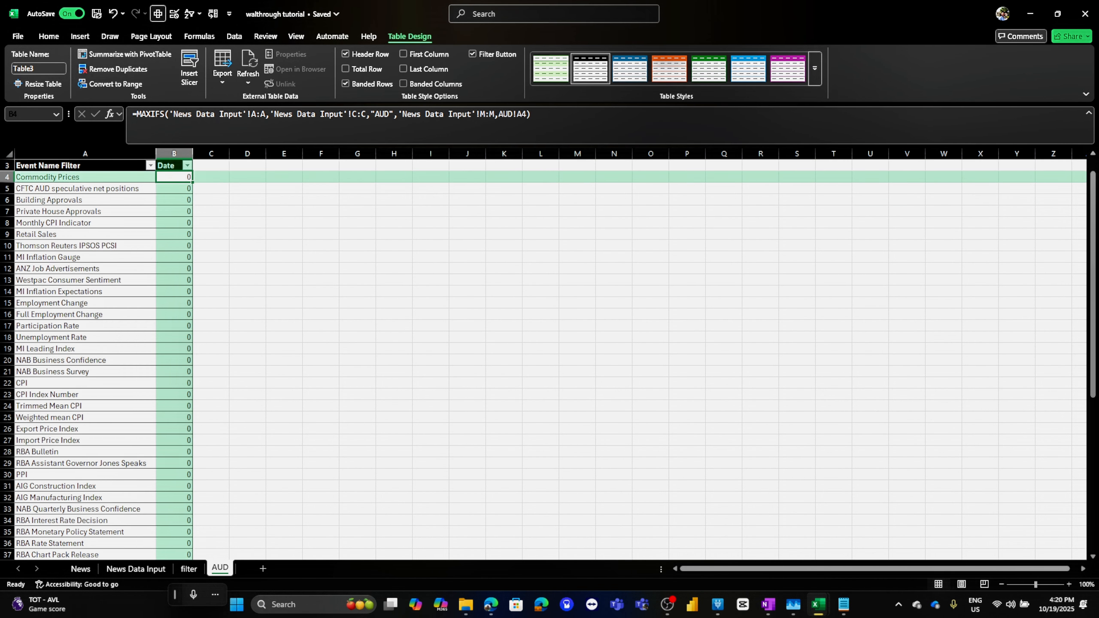
scroll(549, 360, up, 1)
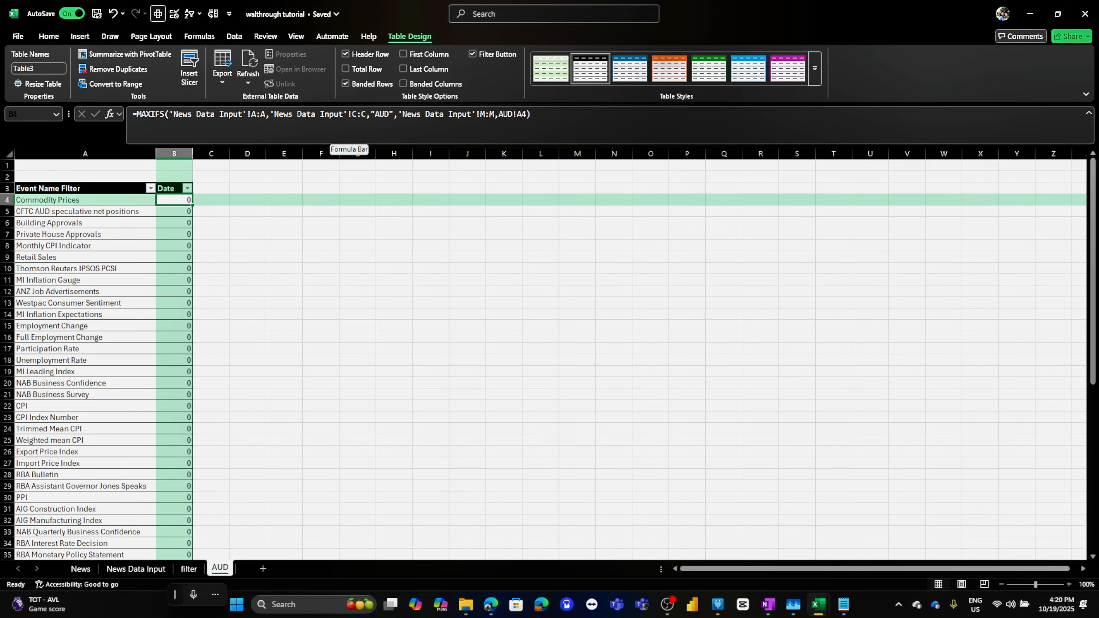
Compare the arguments of the fundamental workbook's B9 MAXIFS formula with the B4 formula on the AUD sheet
key(super+Right)
click(204, 267)
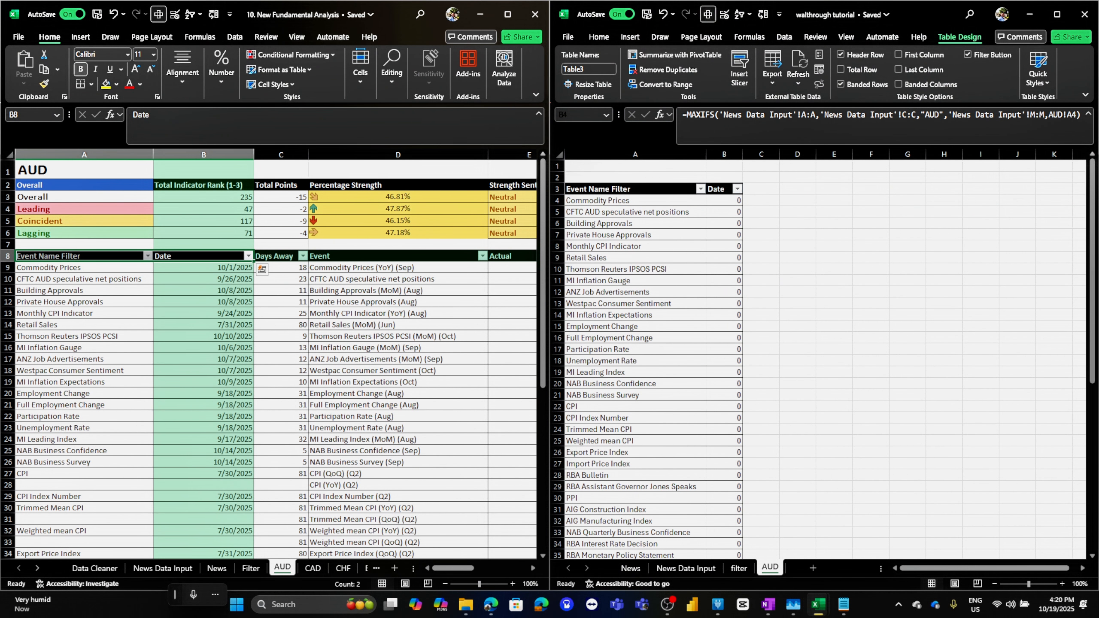
click(203, 267)
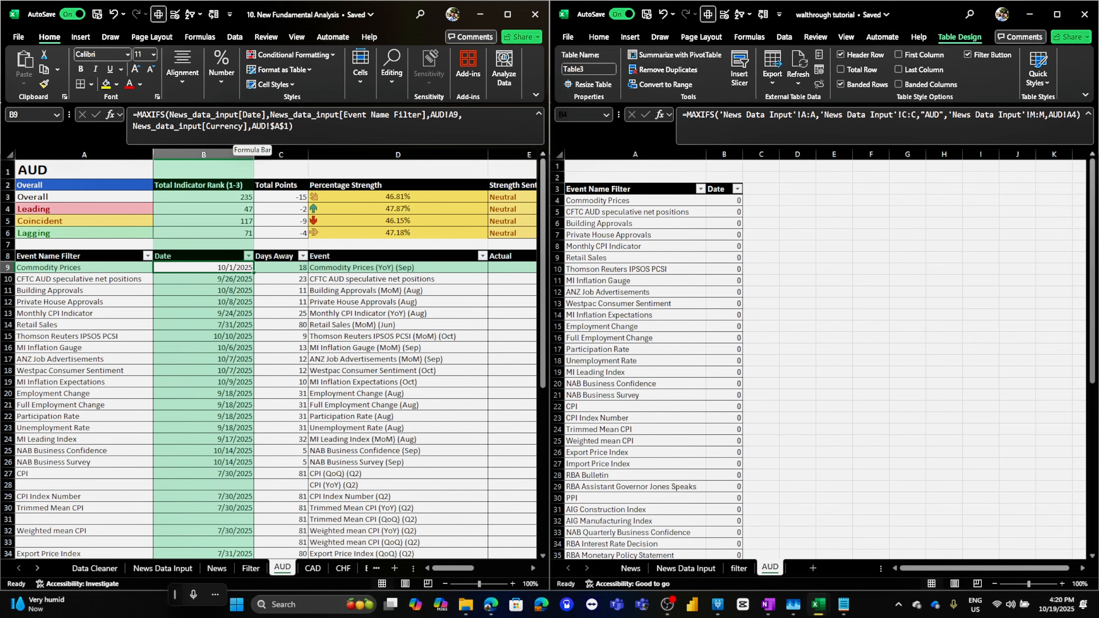
drag(242, 115, 265, 115)
click(190, 115)
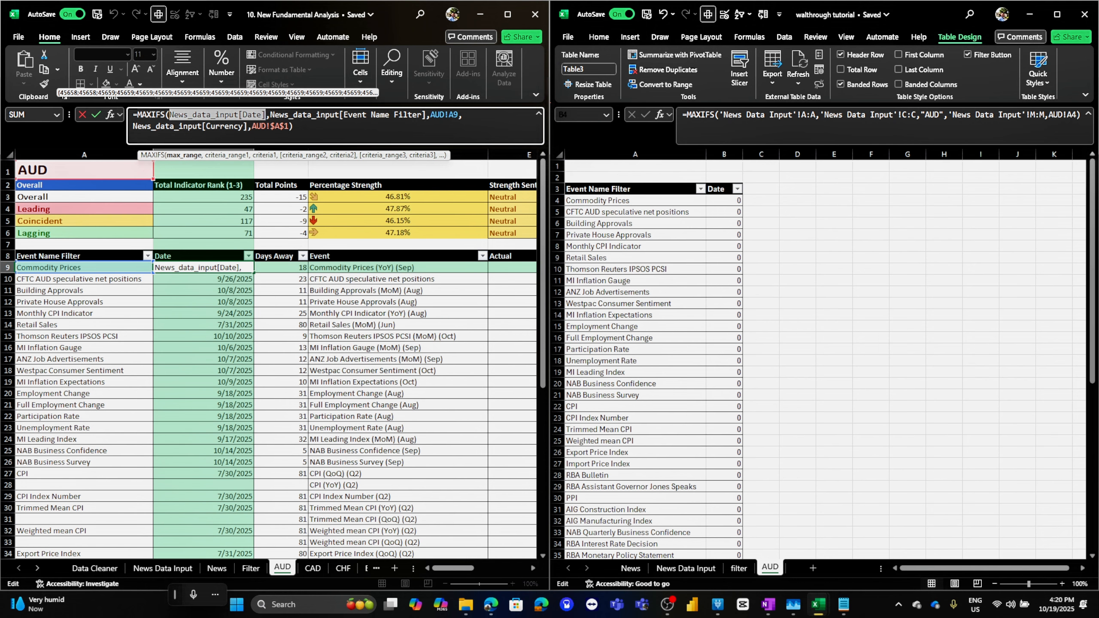
drag(271, 115, 457, 115)
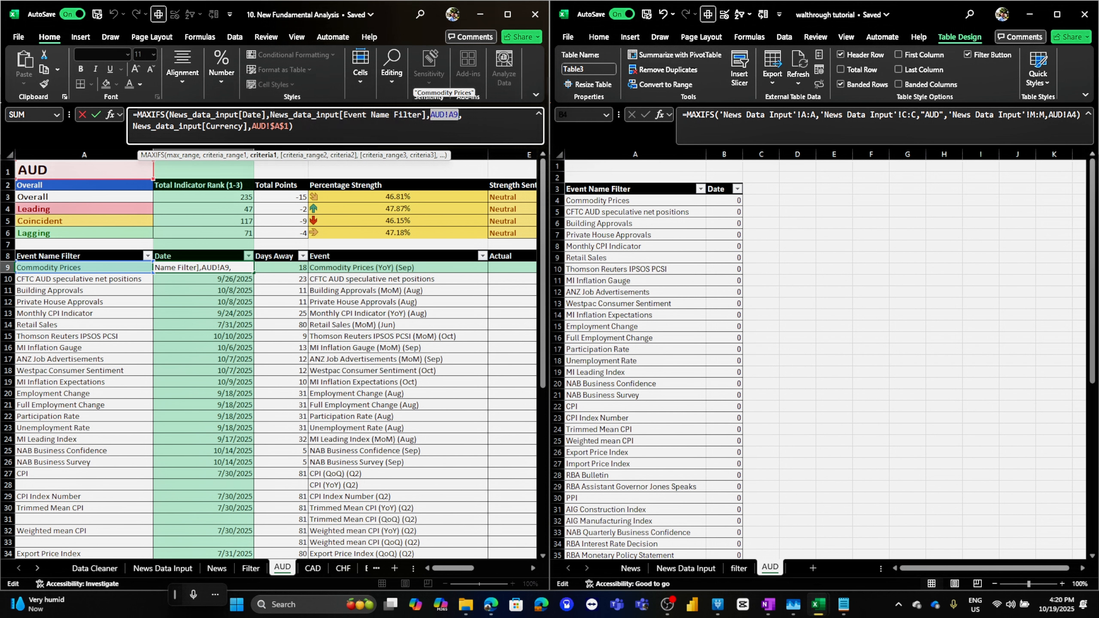
drag(137, 125, 288, 126)
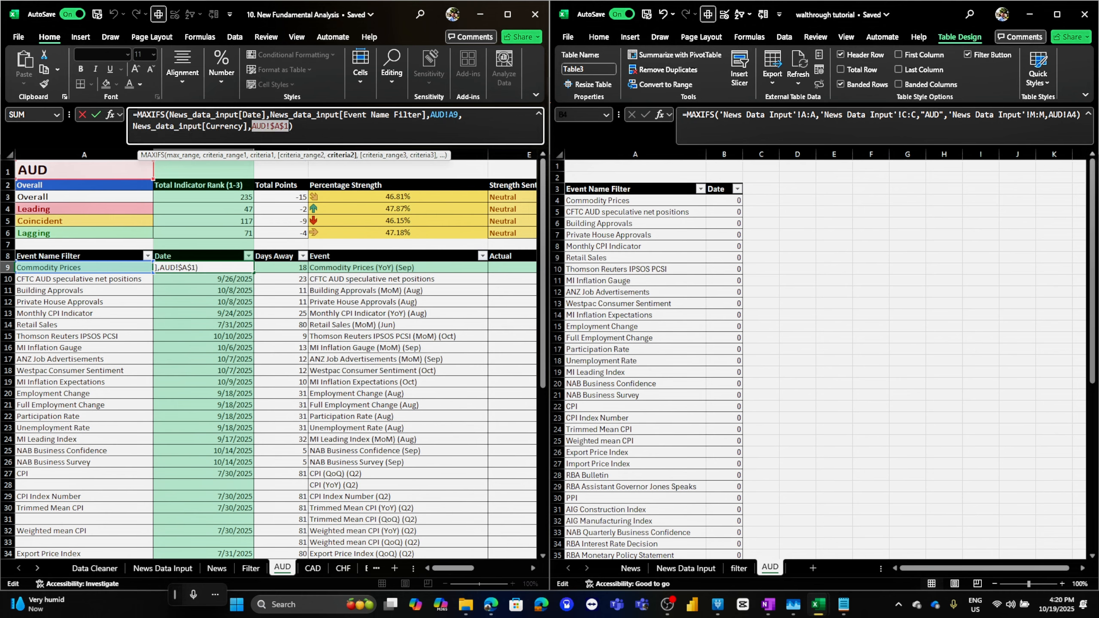
key(Escape)
click(724, 200)
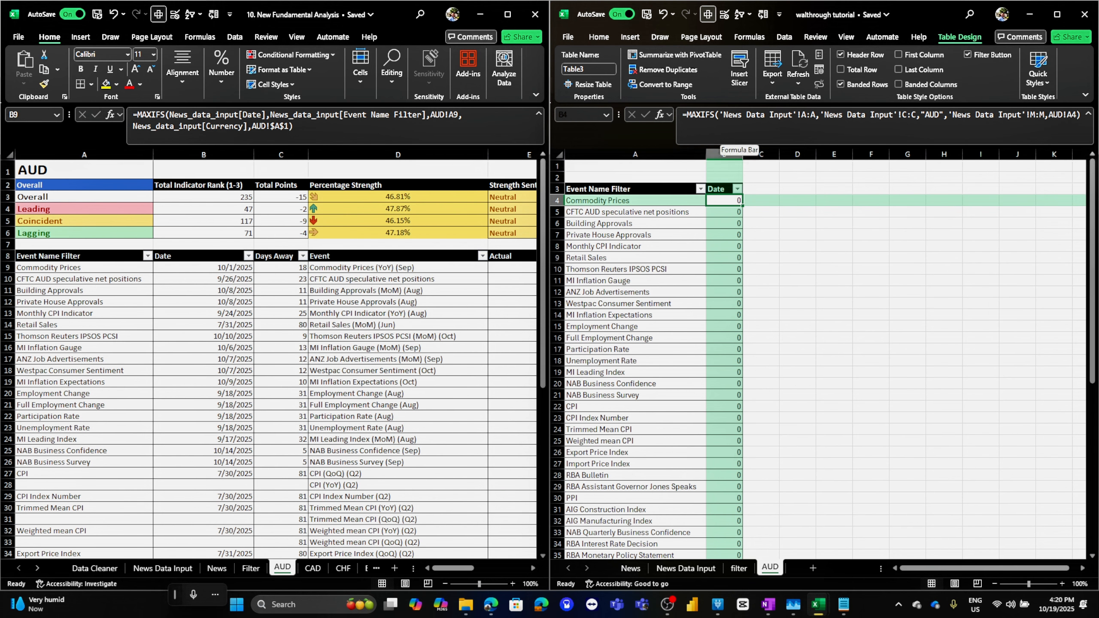
drag(719, 114, 816, 114)
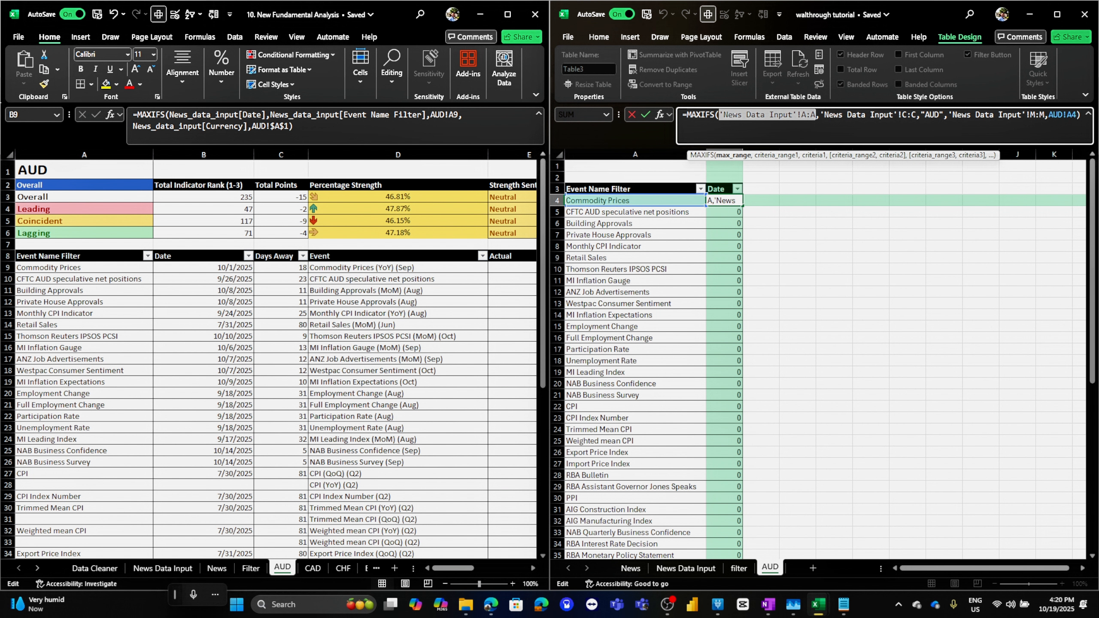
click(743, 115)
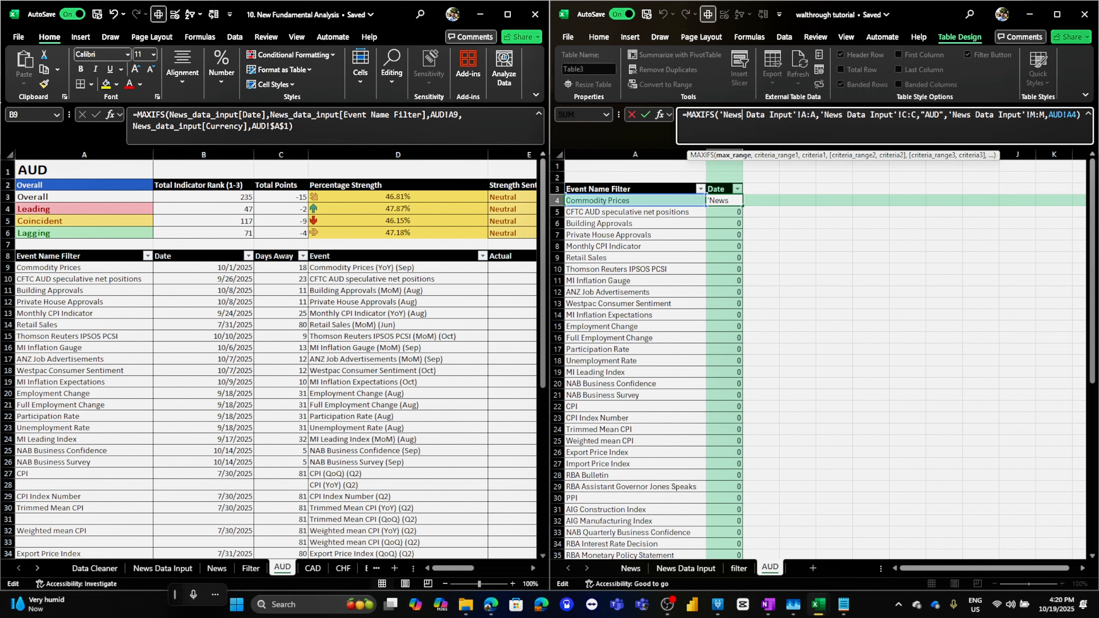
drag(719, 114, 817, 115)
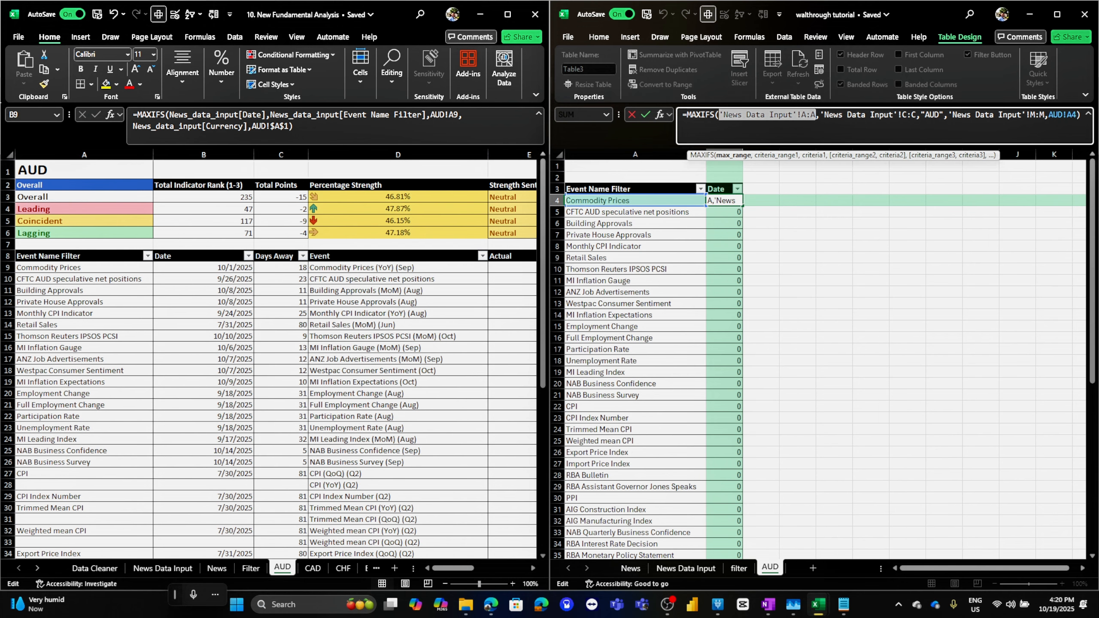
key(Return)
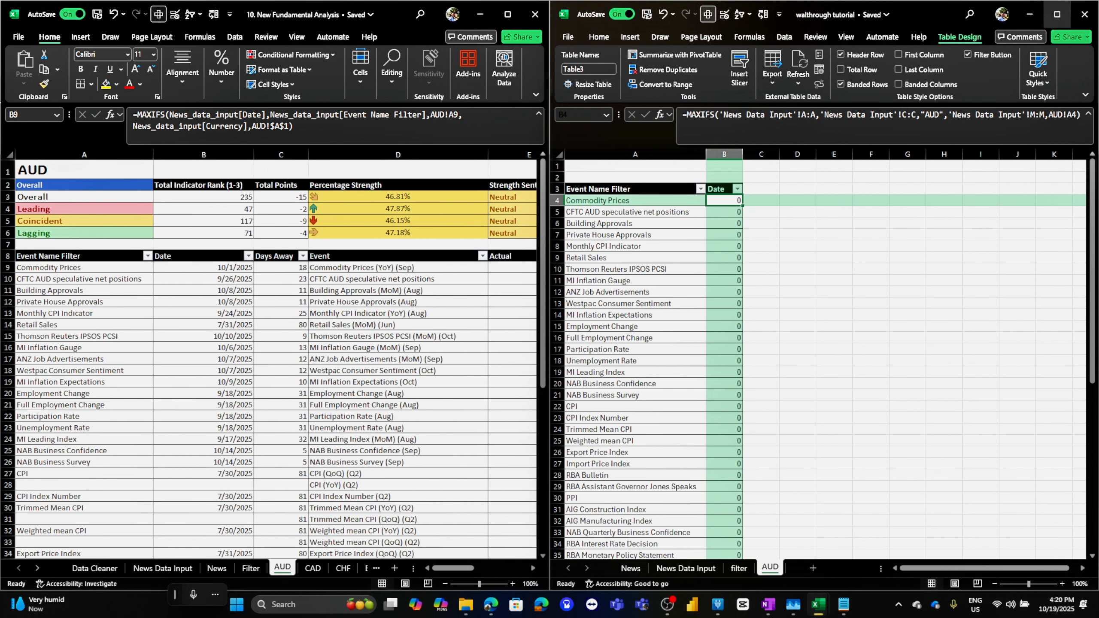
Inspect the Date column formula in A2 of the News Data Input sheet
click(1057, 13)
click(80, 568)
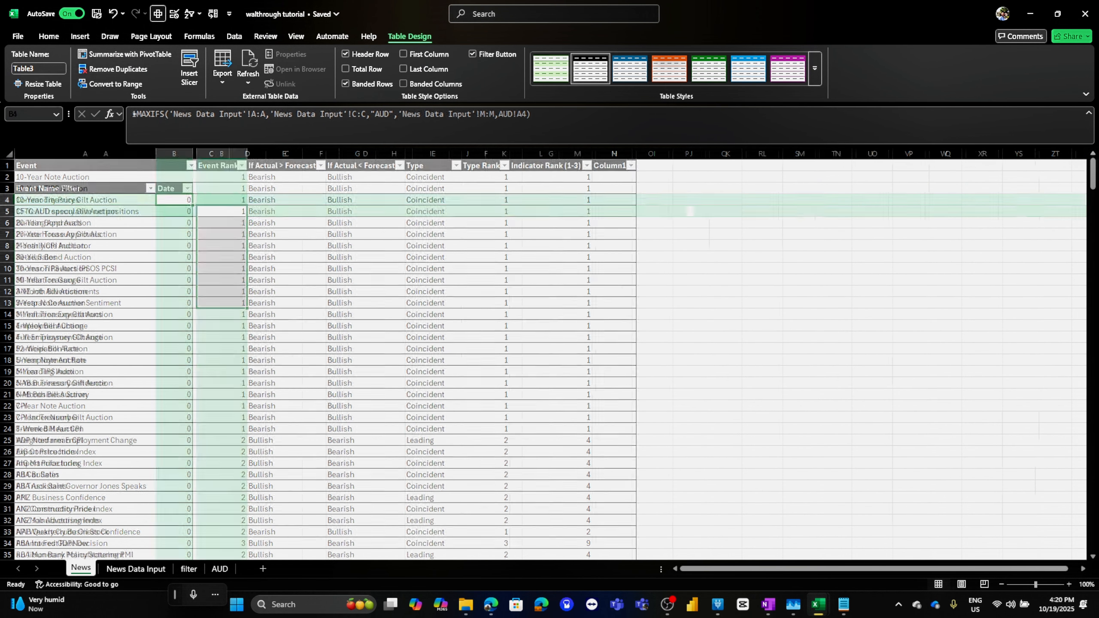
click(136, 568)
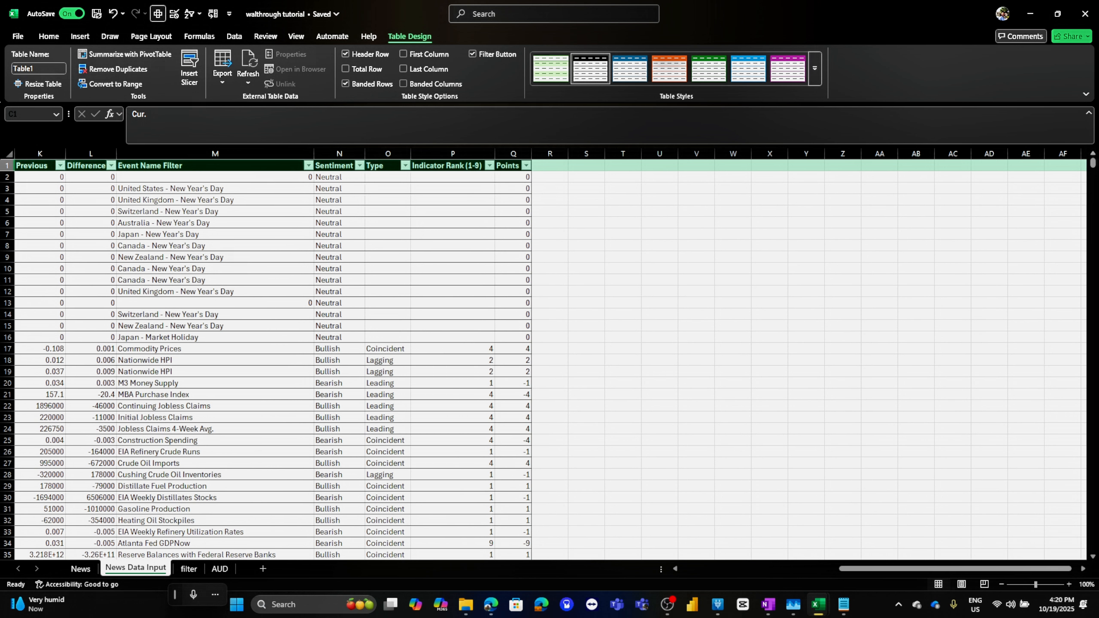
drag(875, 569, 716, 568)
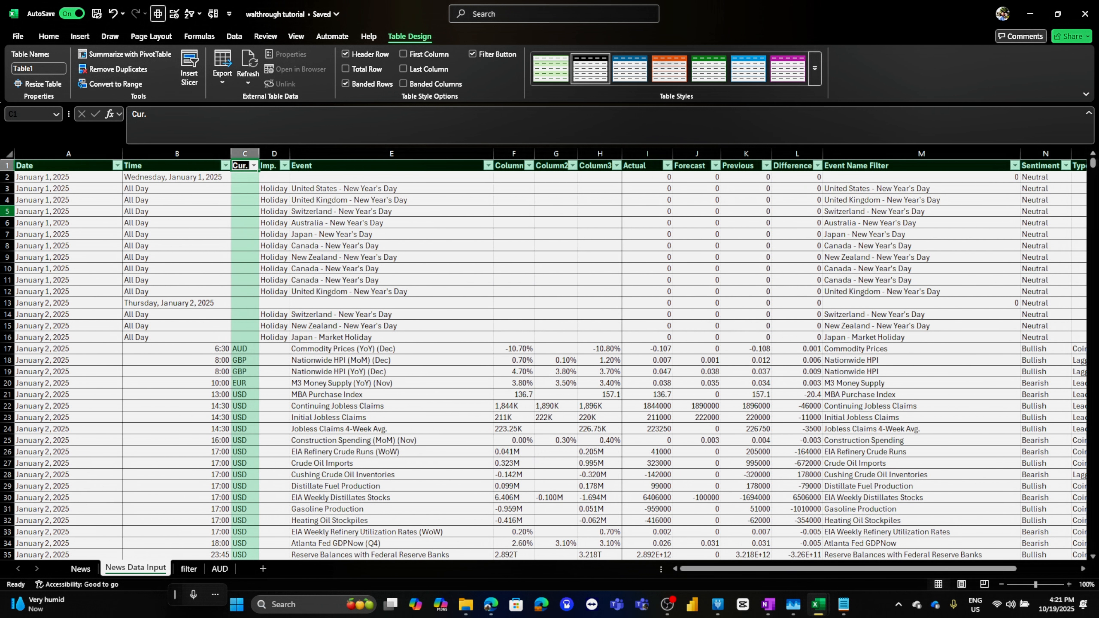
click(57, 177)
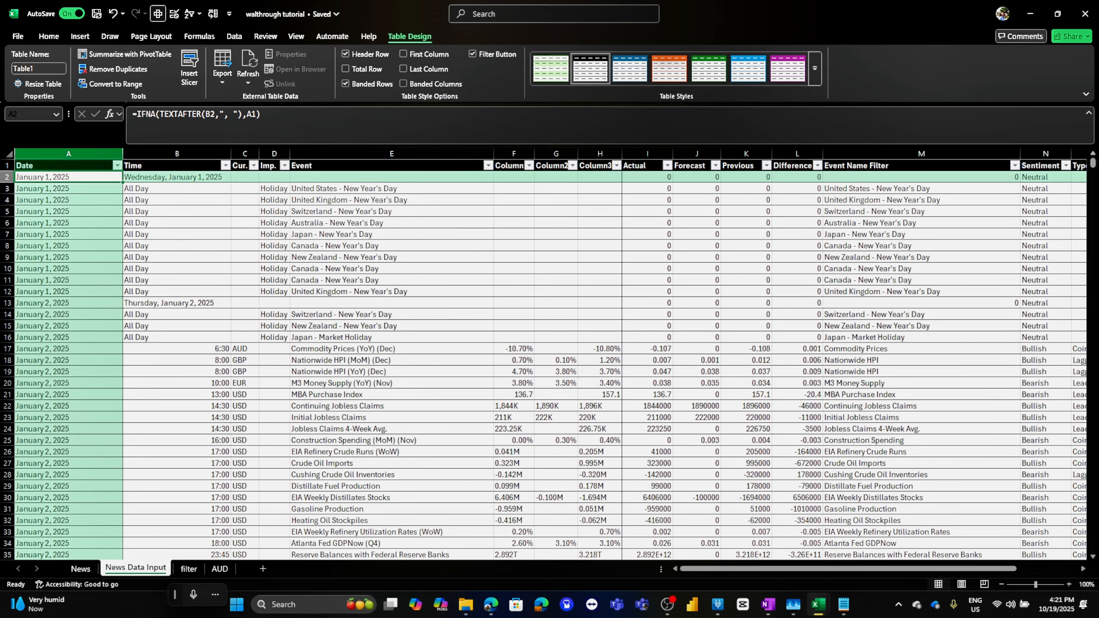
click(137, 114)
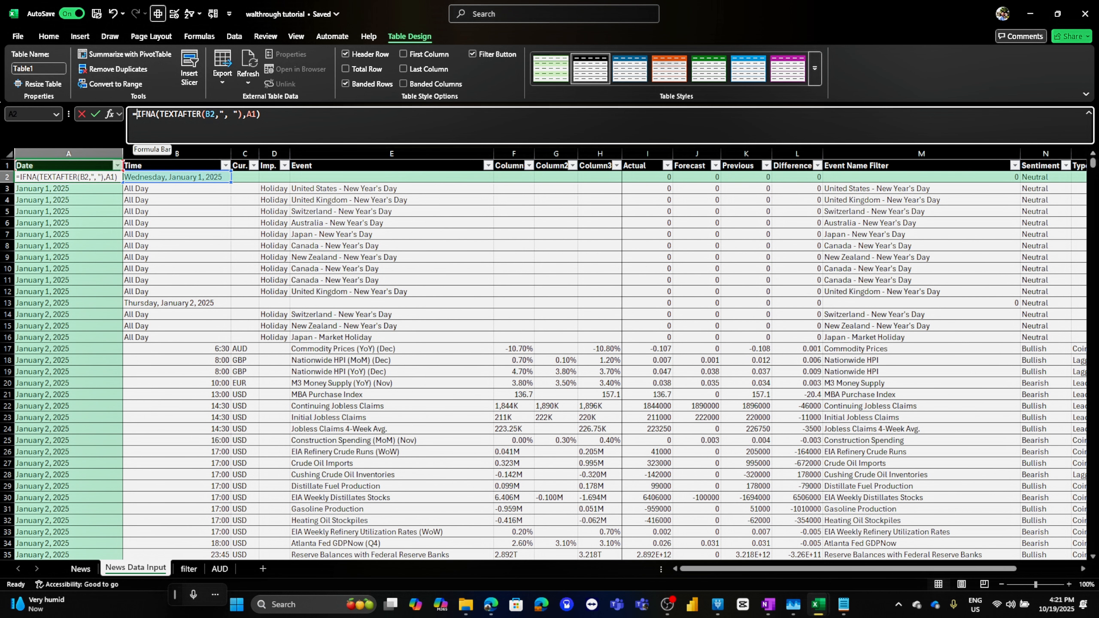
Try wrapping the entire Date formula in A2 of News Data Input inside DATEVALUE and fill it down
text(date)
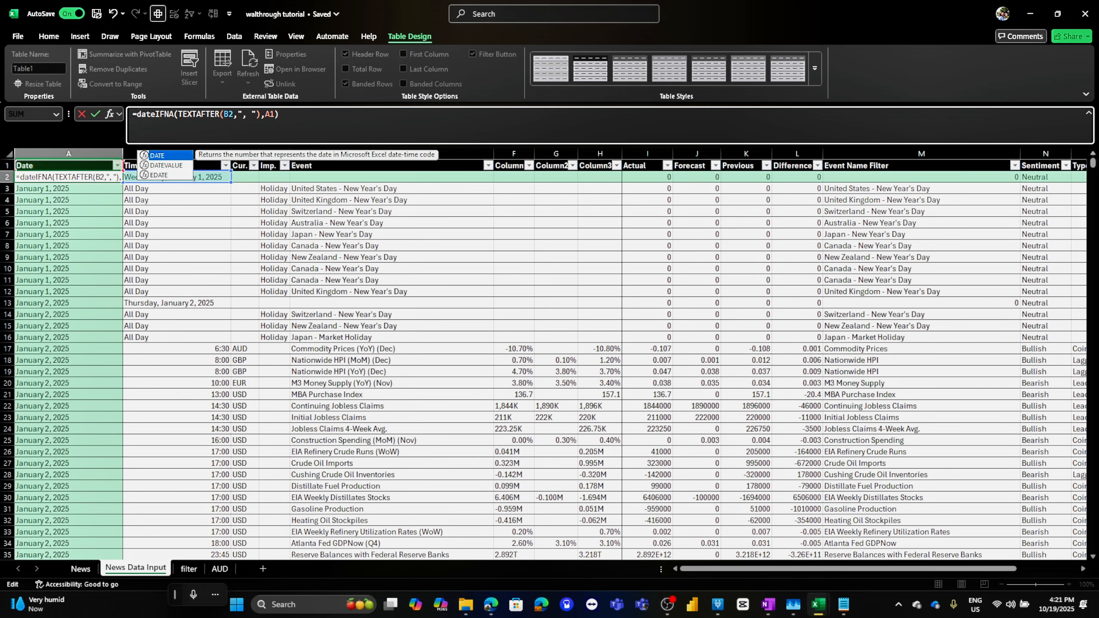
text(()
key(End)
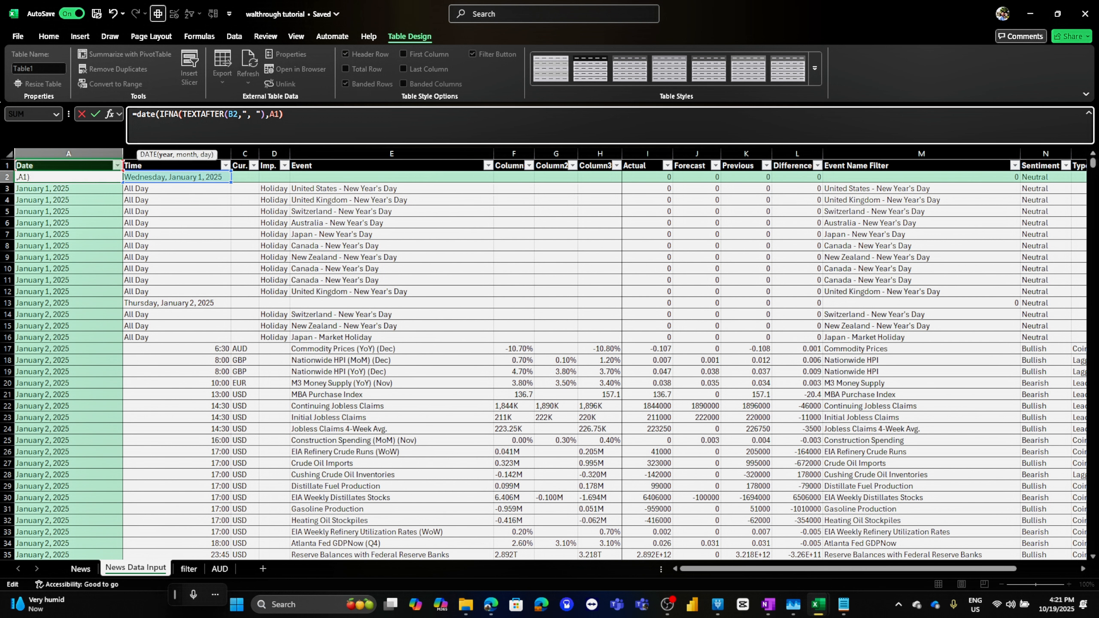
key(Left)
key(Left)
key(Left)
key(Left)
key(Left)
key(Left)
key(Left)
key(Left)
key(Left)
key(Left)
key(Left)
key(Left)
key(Left)
key(Left)
key(Left)
key(Left)
key(Left)
key(Left)
key(Left)
key(Left)
key(Left)
text(vakue)
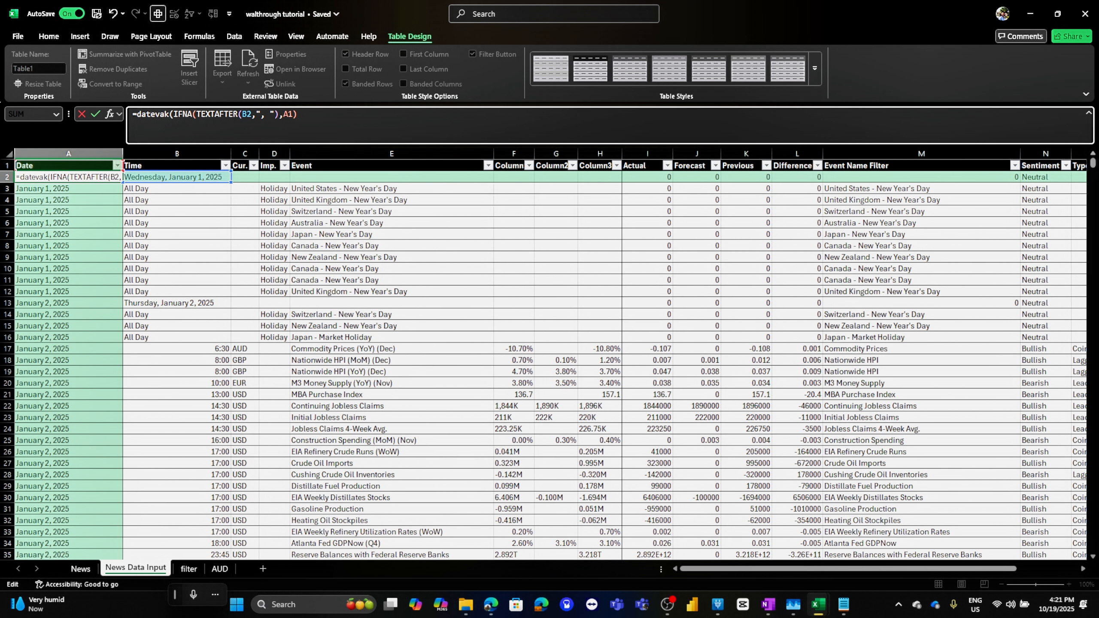
key(BackSpace)
key(BackSpace)
key(BackSpace)
text(lue)
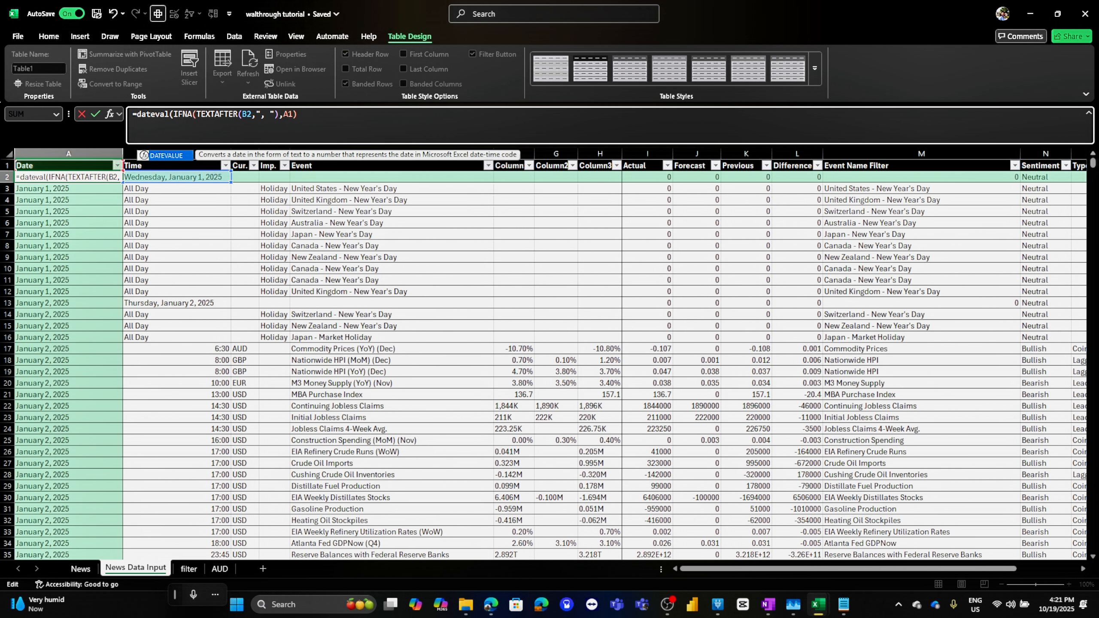
text(()
key(End)
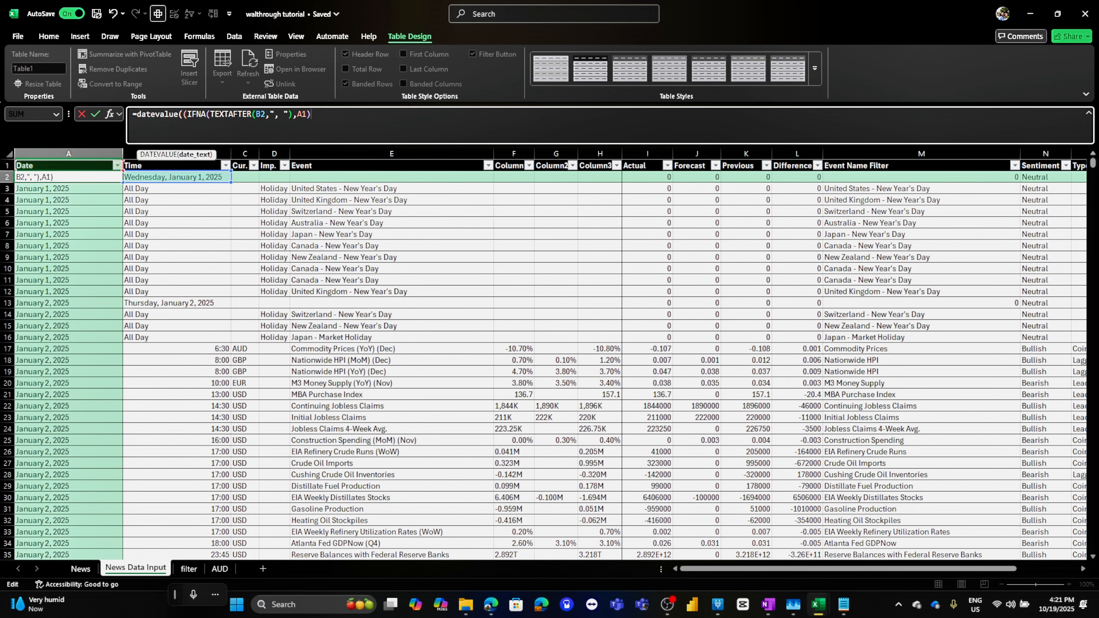
text())
key(Return)
key(Return)
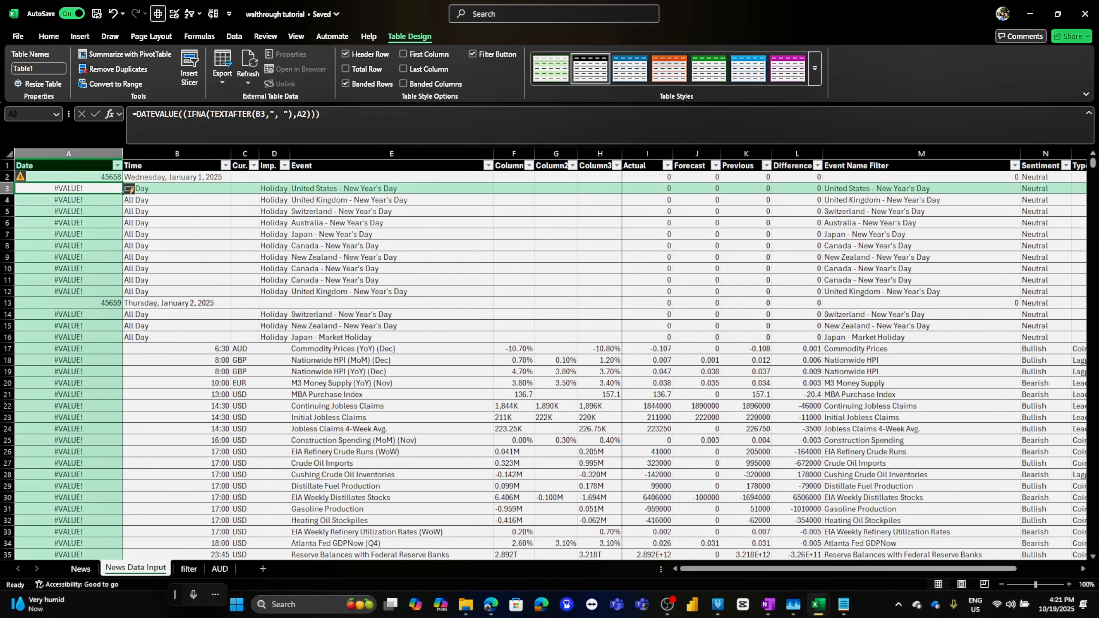
Undo the DATEVALUE wrapping of the Date column formula
key(Up)
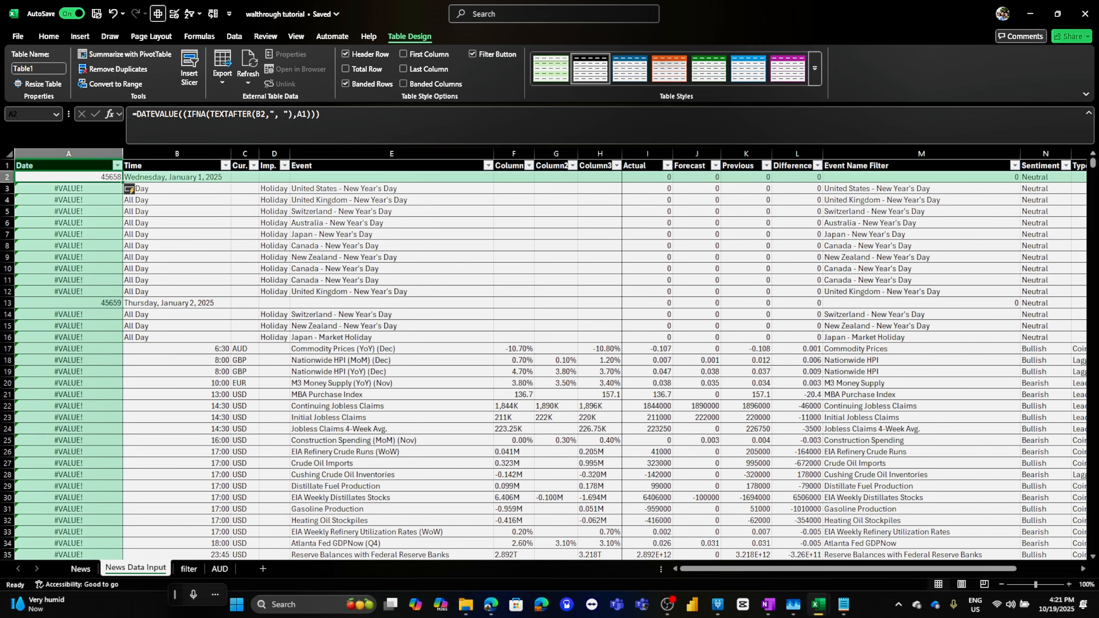
key(F2)
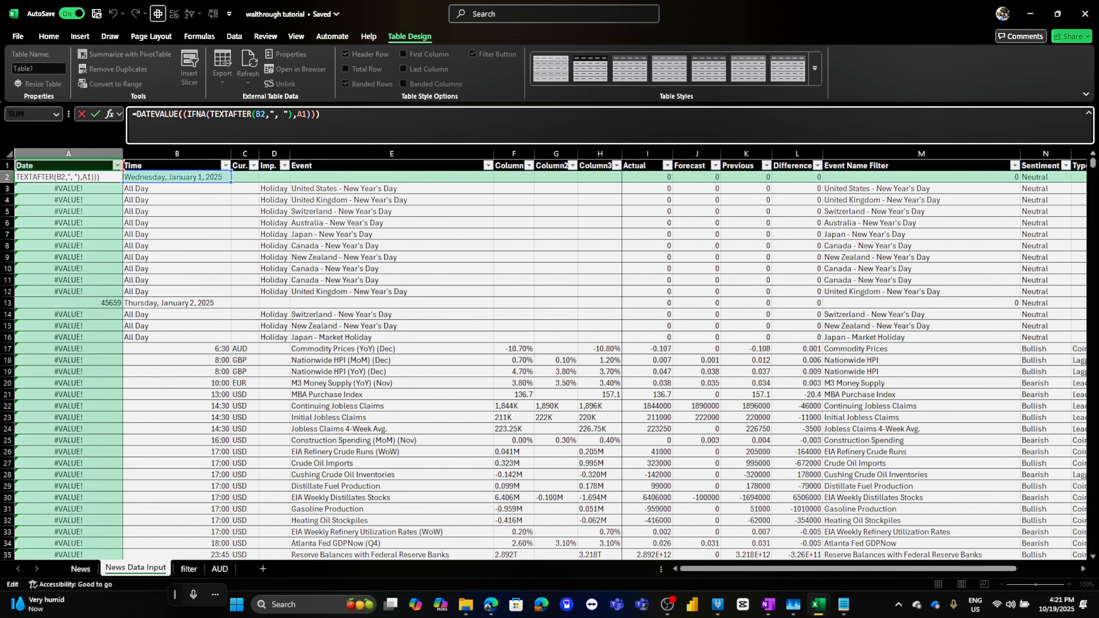
key(Return)
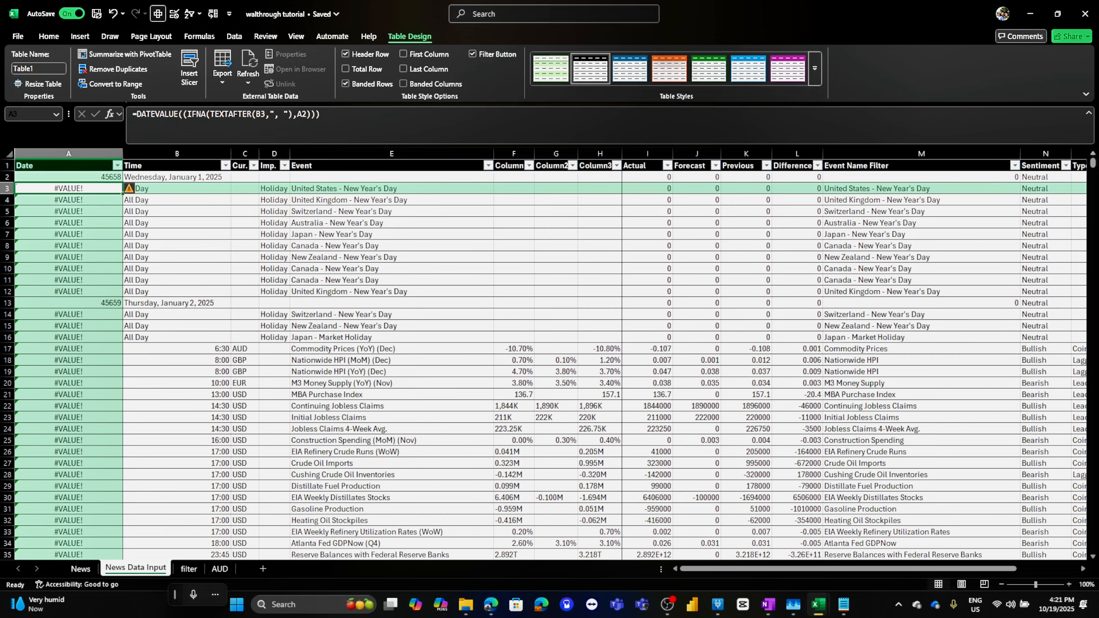
click(169, 114)
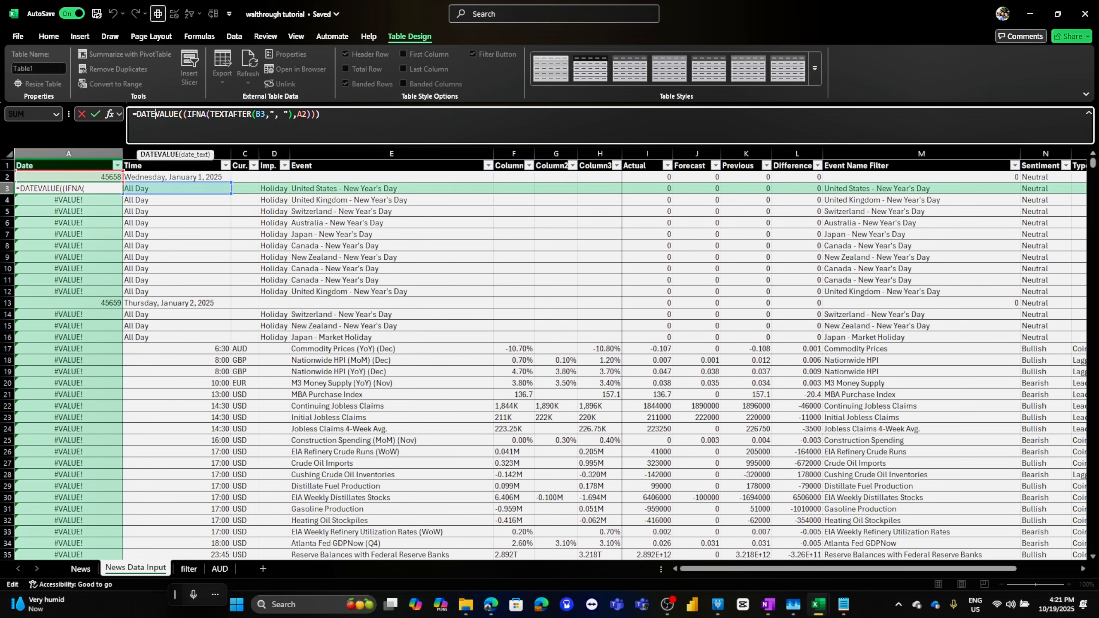
key(Escape)
click(176, 200)
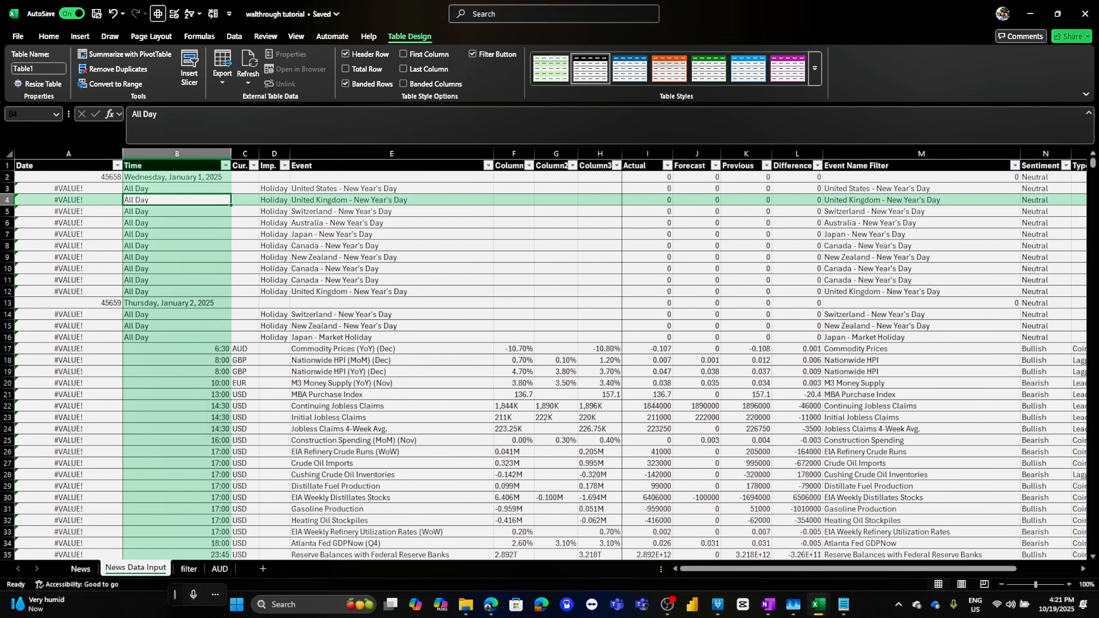
key(ctrl+z)
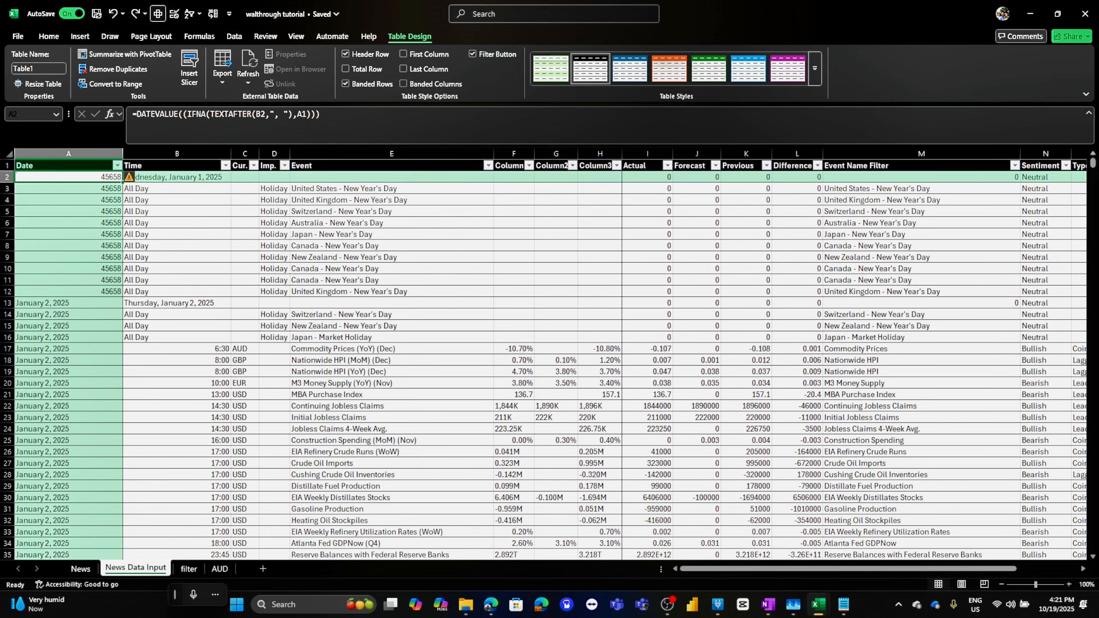
key(ctrl+z)
Edit the A2 Date formula to apply DATEVALUE to the TEXTAFTER result inside IFNA: =IFNA(DATEVALUE(TEXTAFTER(B2,", ")),A1)
key(F2)
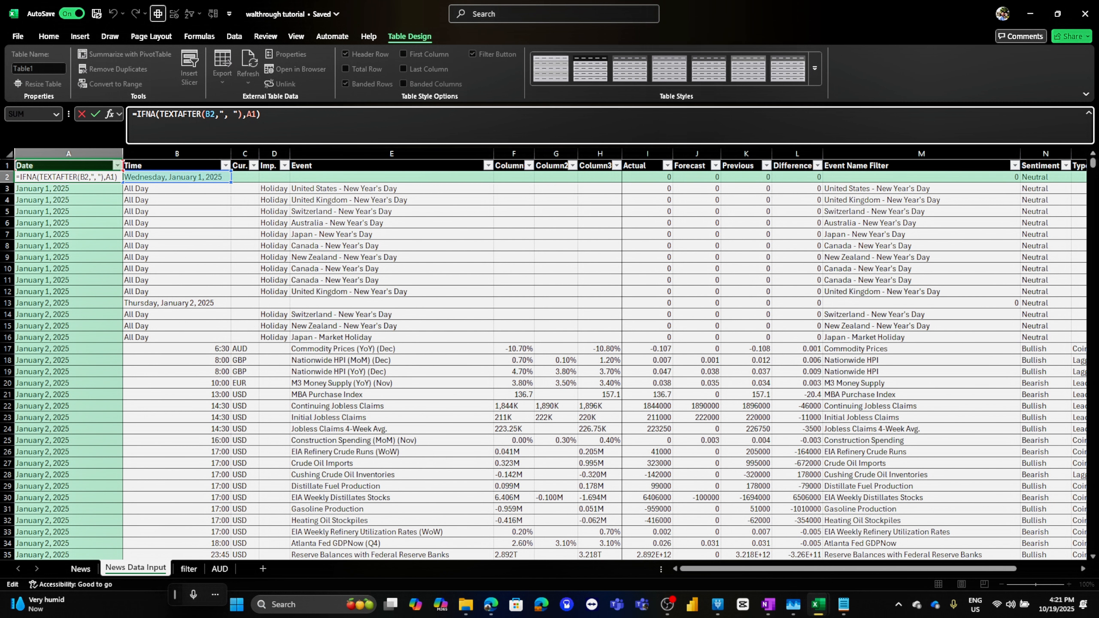
click(160, 115)
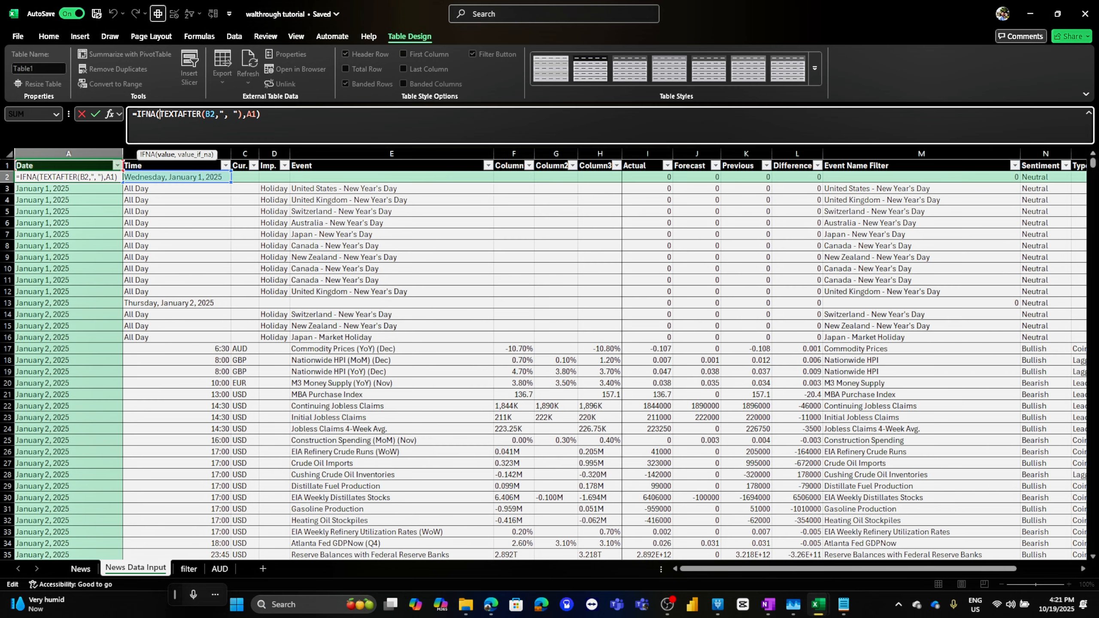
text(dateva)
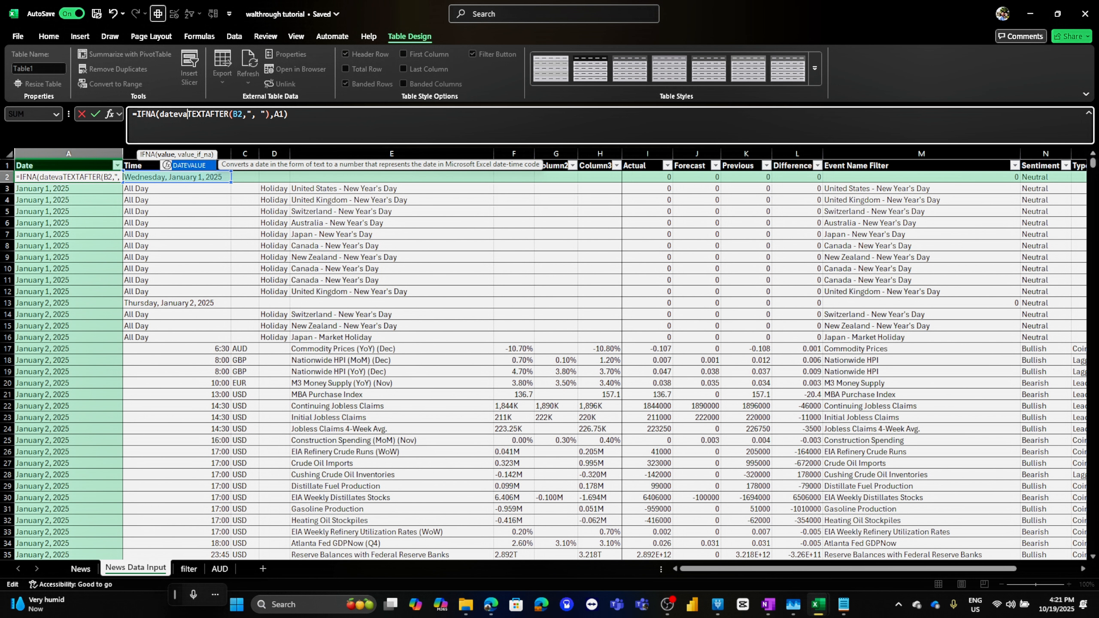
text(lue)
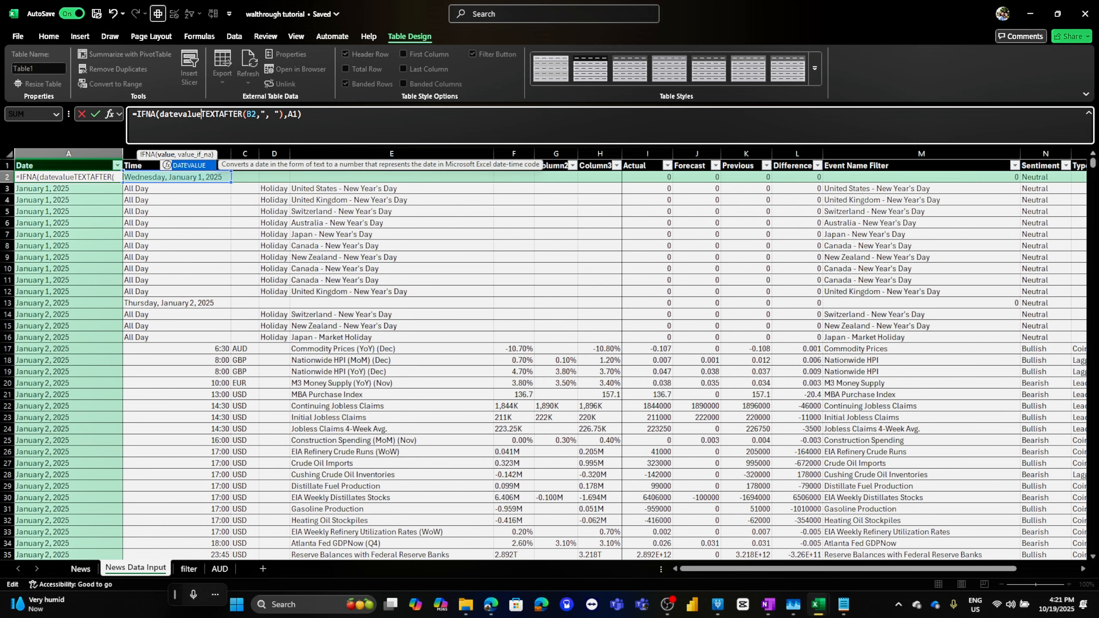
text(()
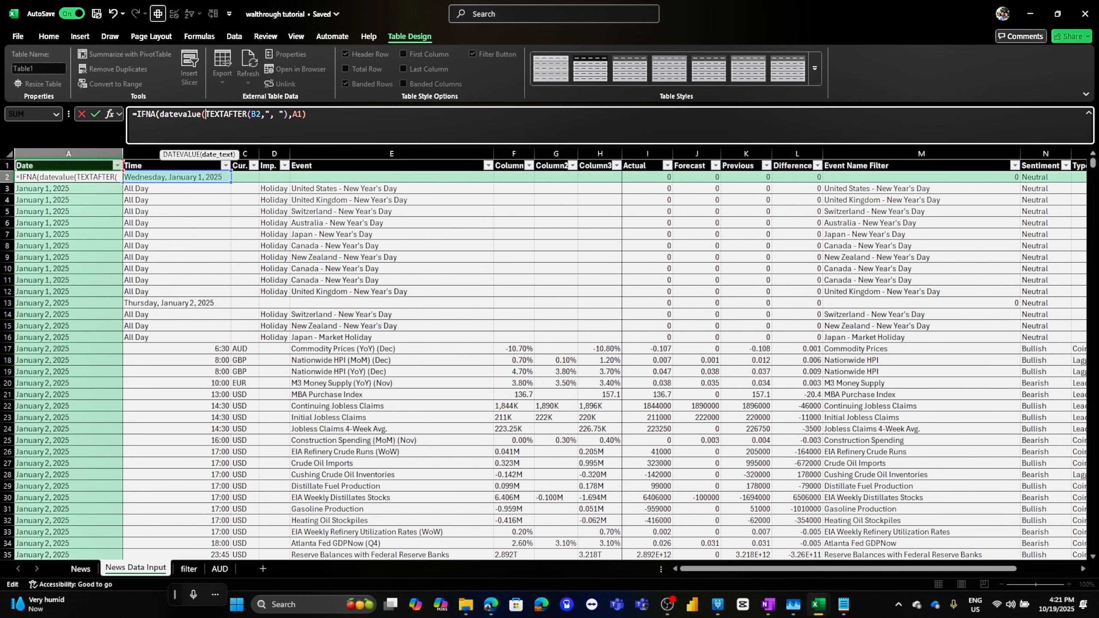
click(287, 114)
text(,)
key(Return)
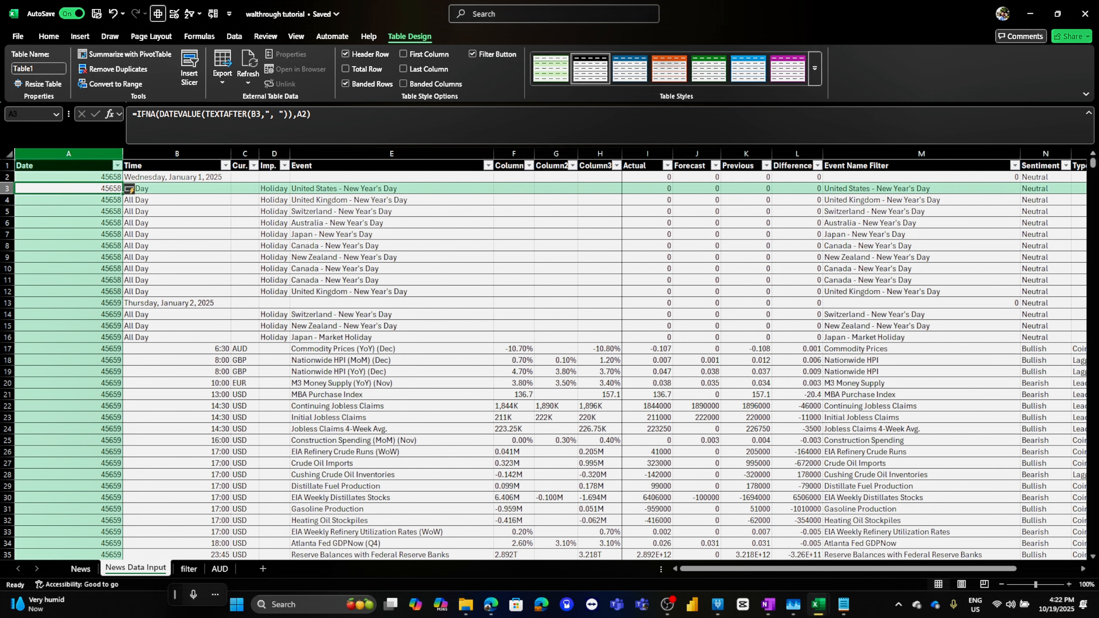
Format the News Data Input Date column with the Long Date number format
click(69, 153)
click(49, 36)
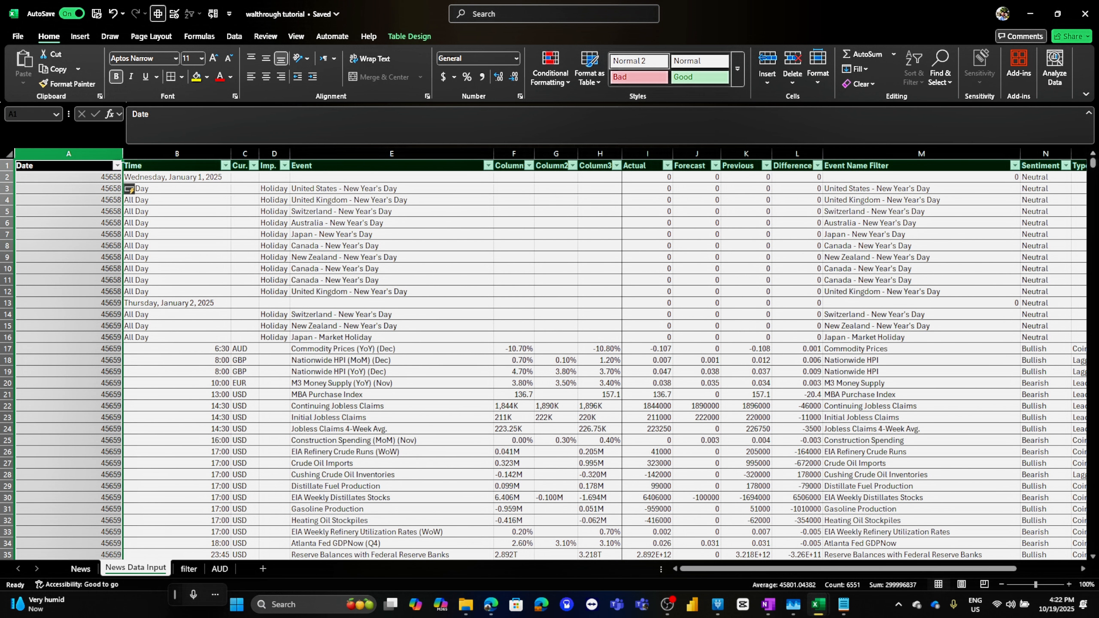
click(515, 58)
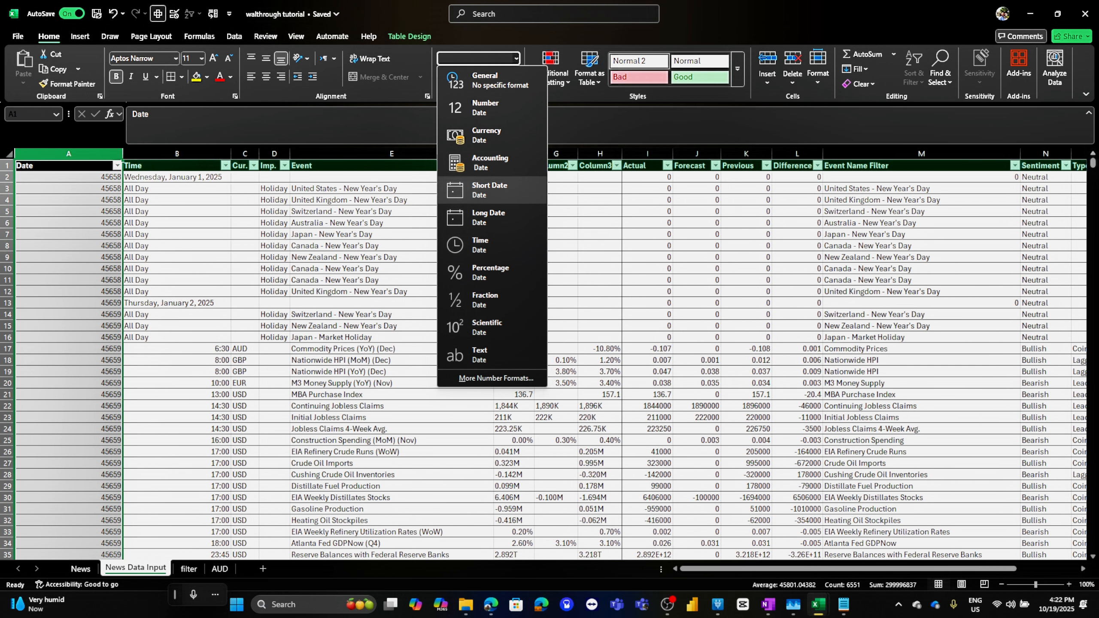
click(488, 190)
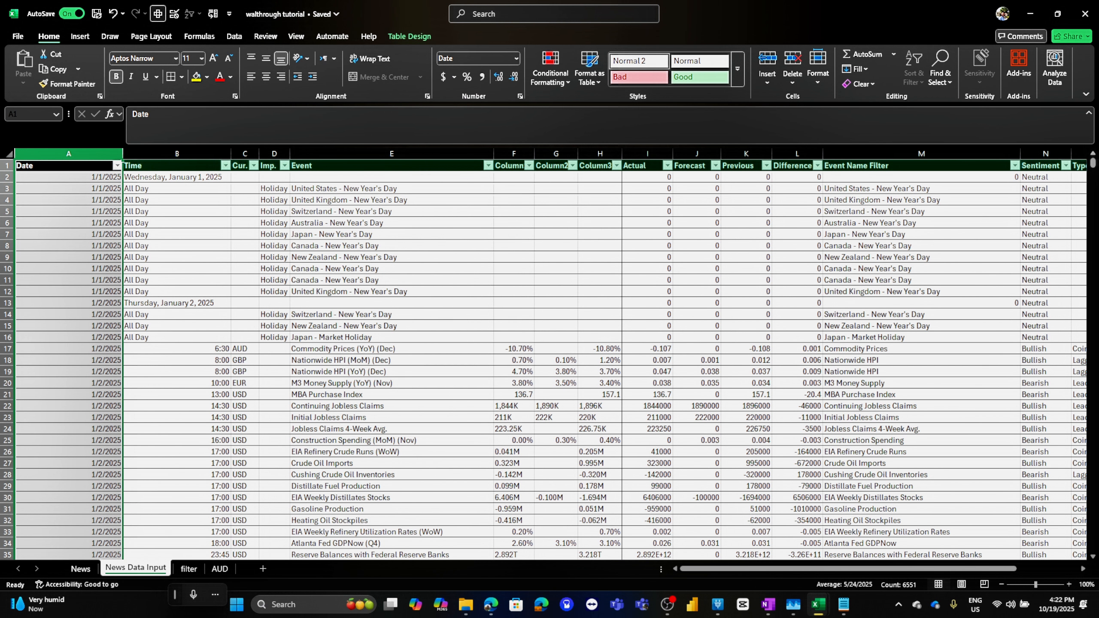
click(515, 58)
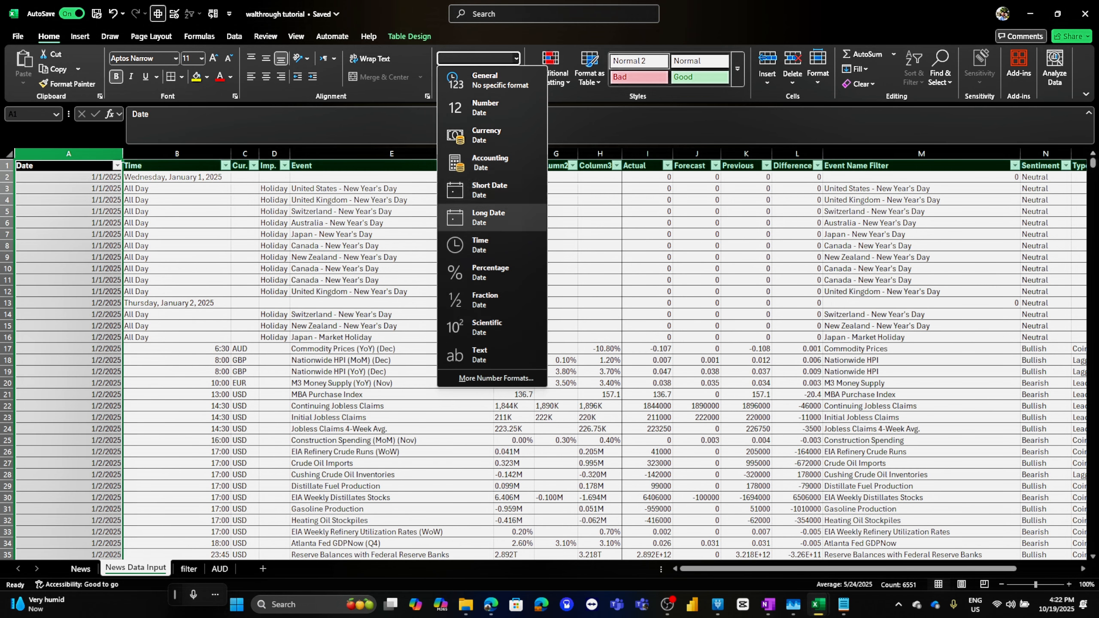
click(489, 217)
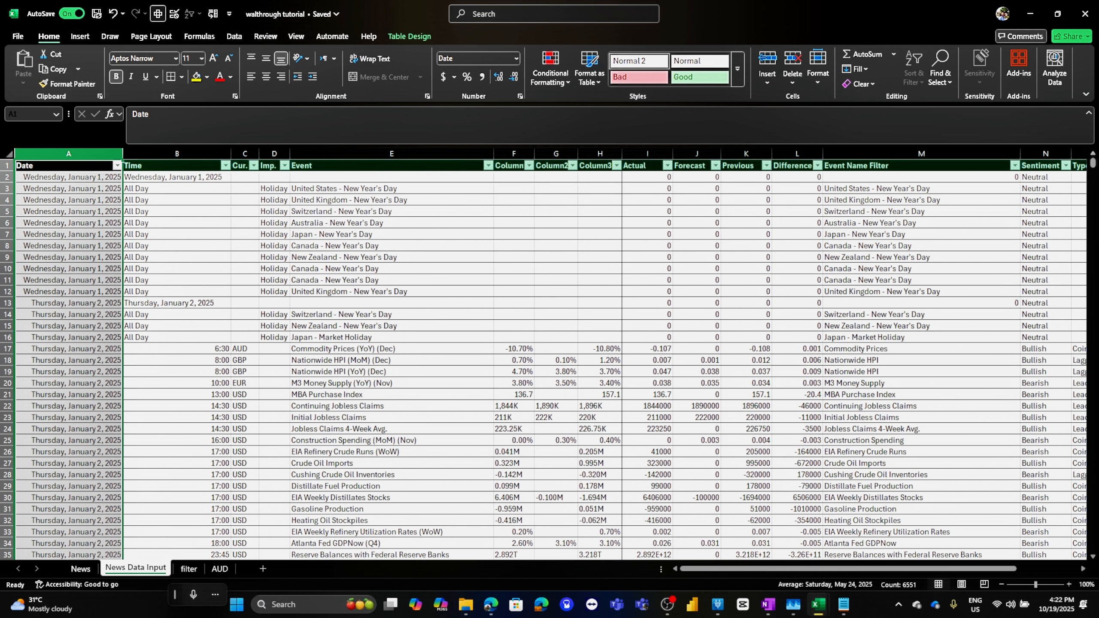
click(219, 568)
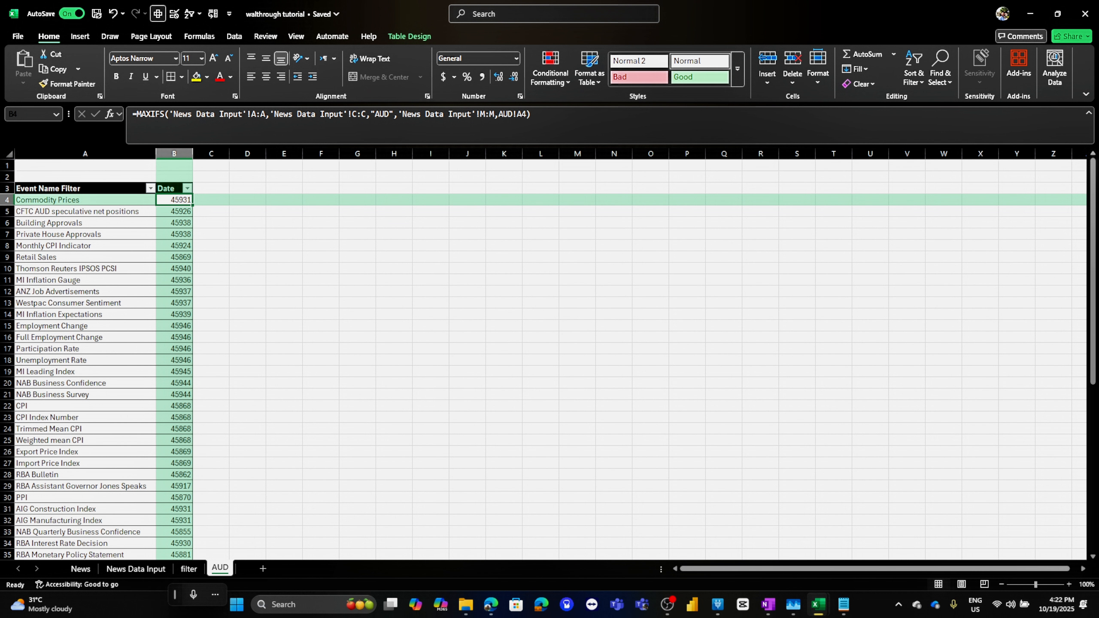
drag(173, 337, 174, 406)
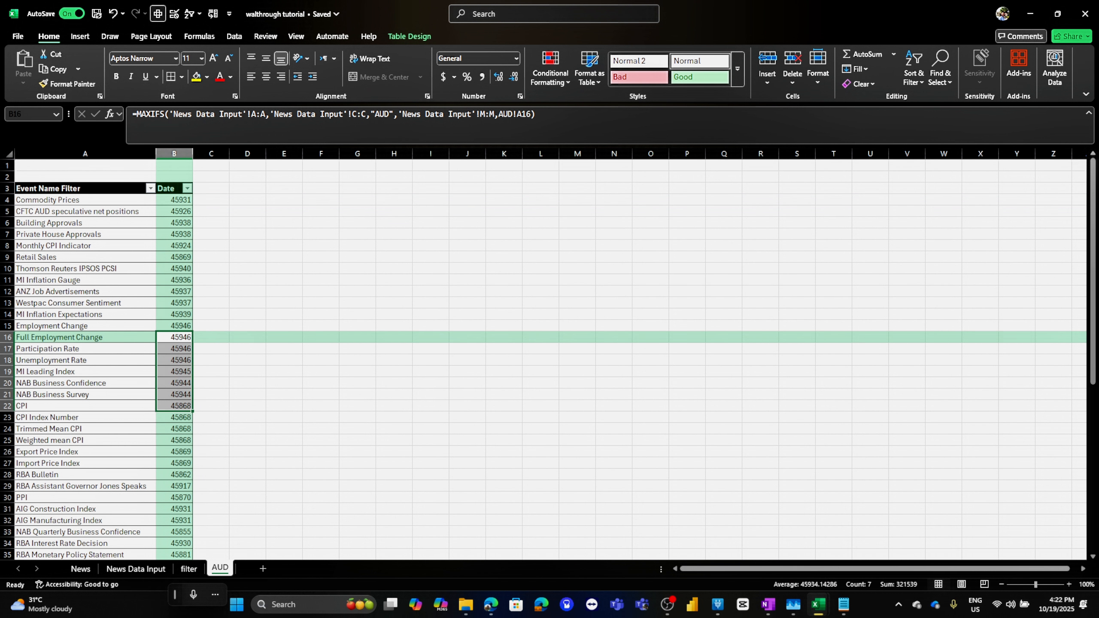
click(81, 569)
right_click(118, 176)
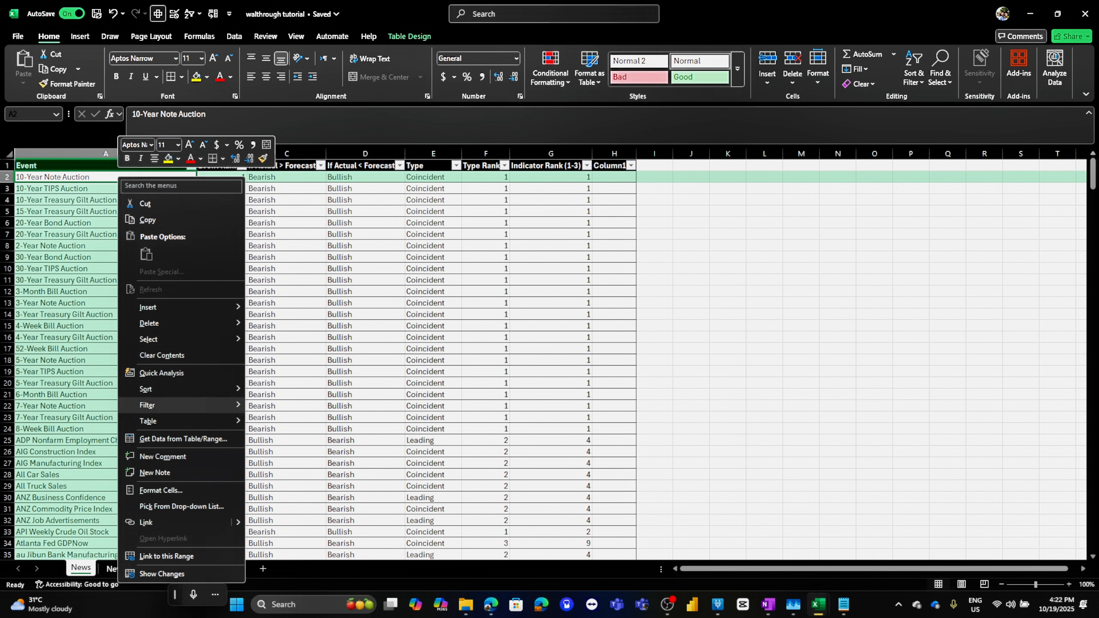
click(175, 440)
click(136, 569)
Copy the Date column's formatting onto the AUD sheet's Date values and autofit the Date column width
click(68, 177)
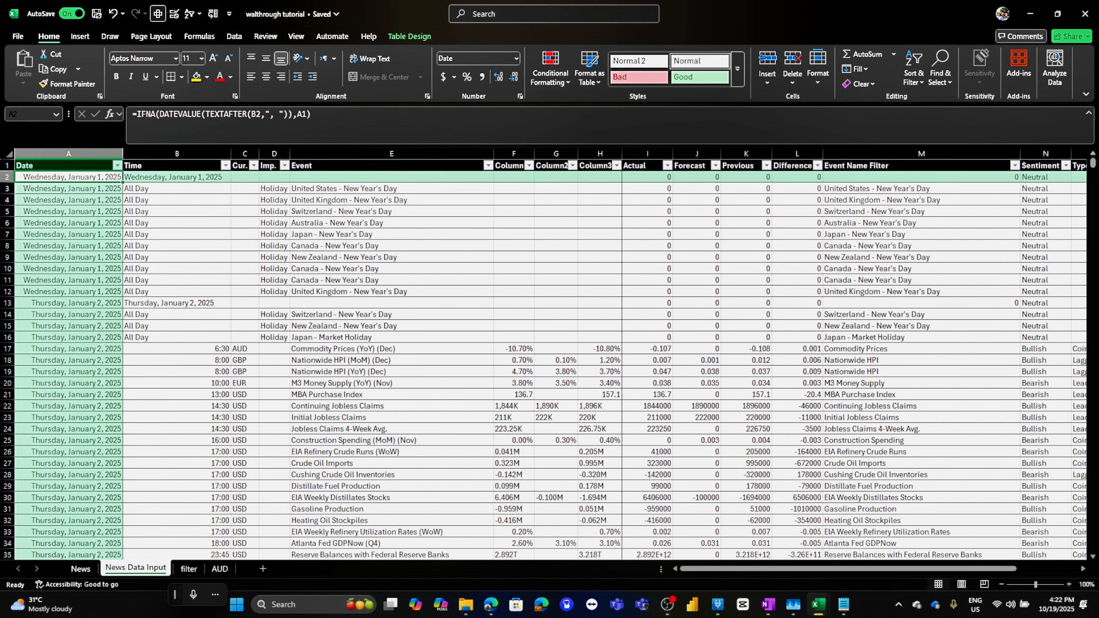
click(69, 83)
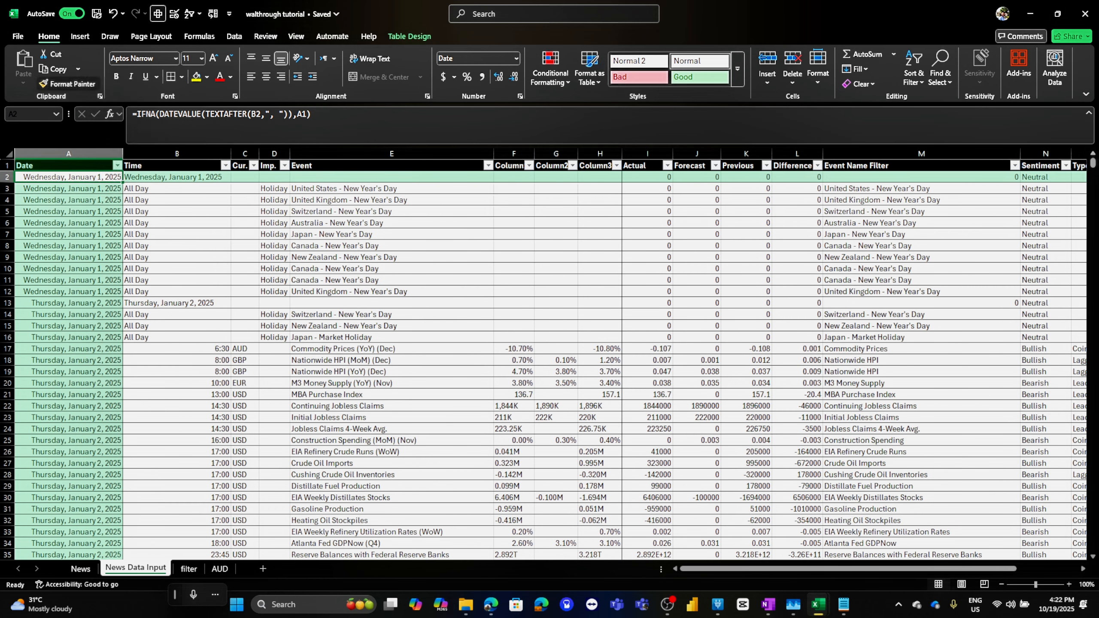
click(220, 569)
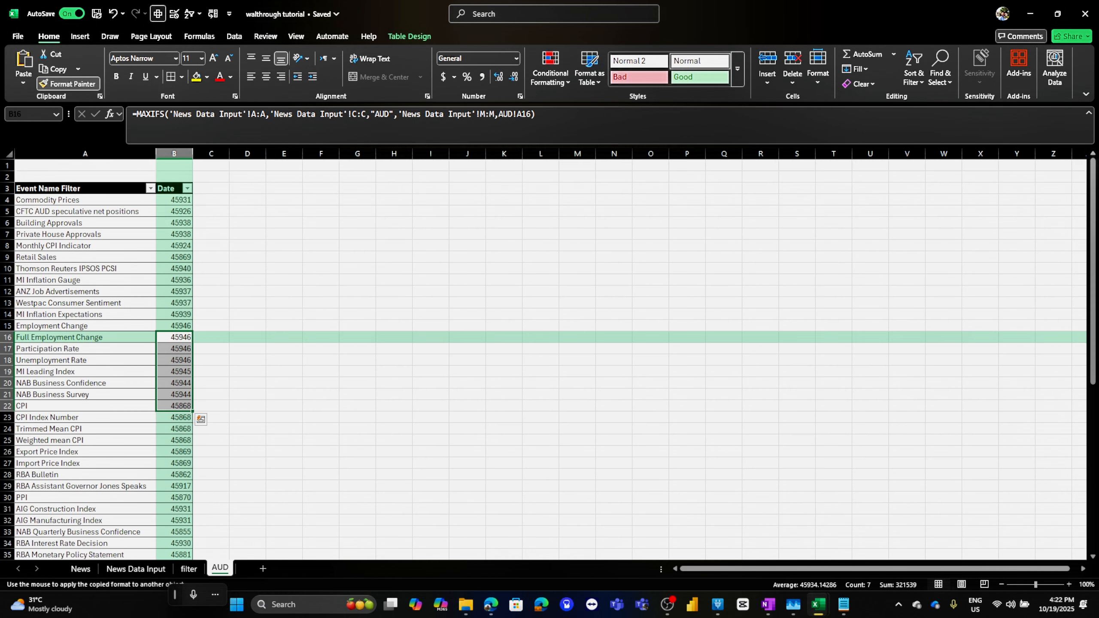
mouse_move(174, 200)
mouse_down()
mouse_move(175, 551)
mouse_move(193, 562)
mouse_up()
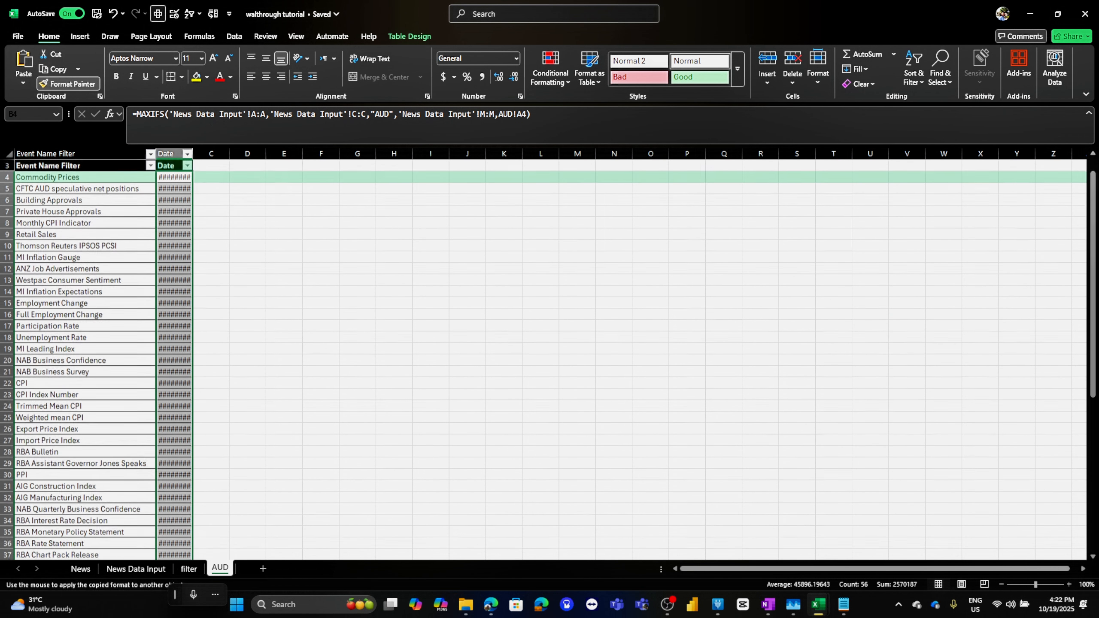
double_click(192, 154)
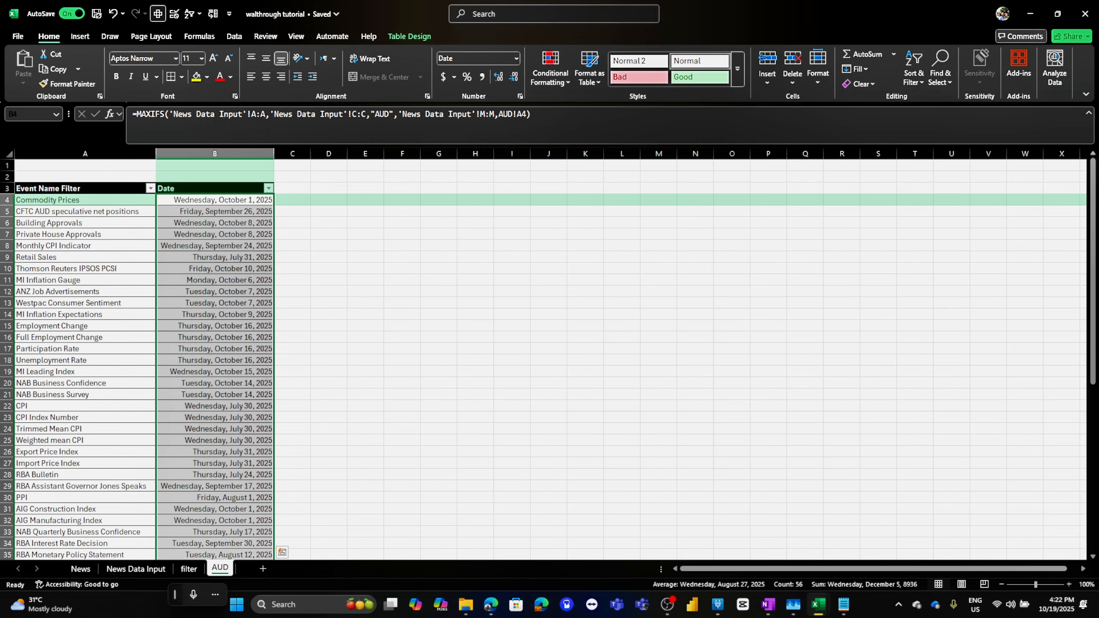
Place both workbooks side by side and inspect the Days Away column formula in the fundamental workbook's AUD sheet
key(super+Right)
key(alt+Tab)
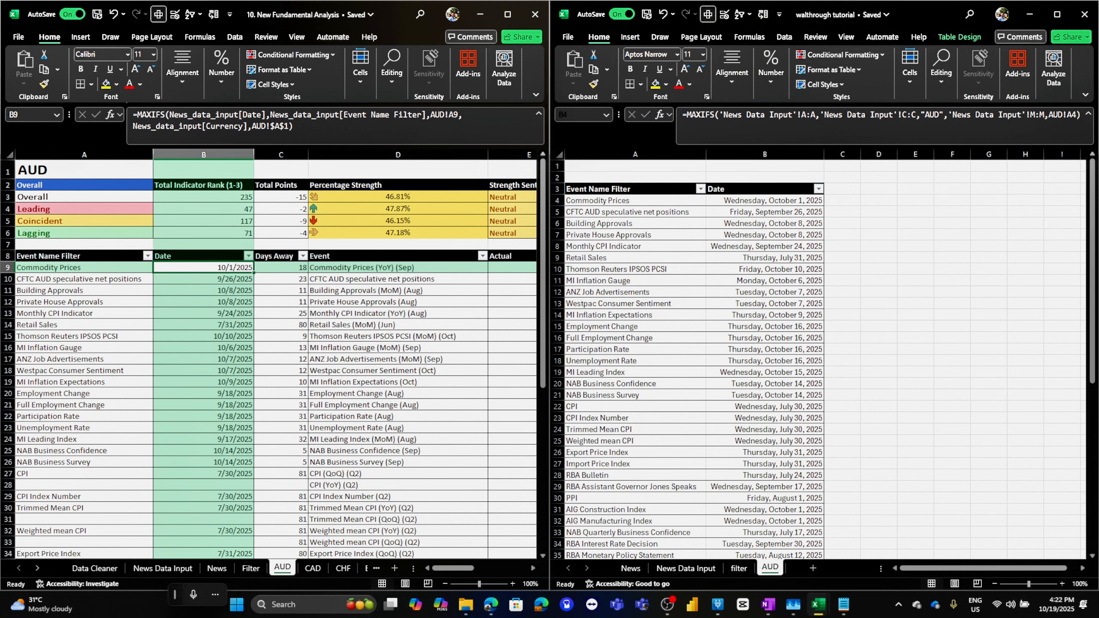
click(280, 268)
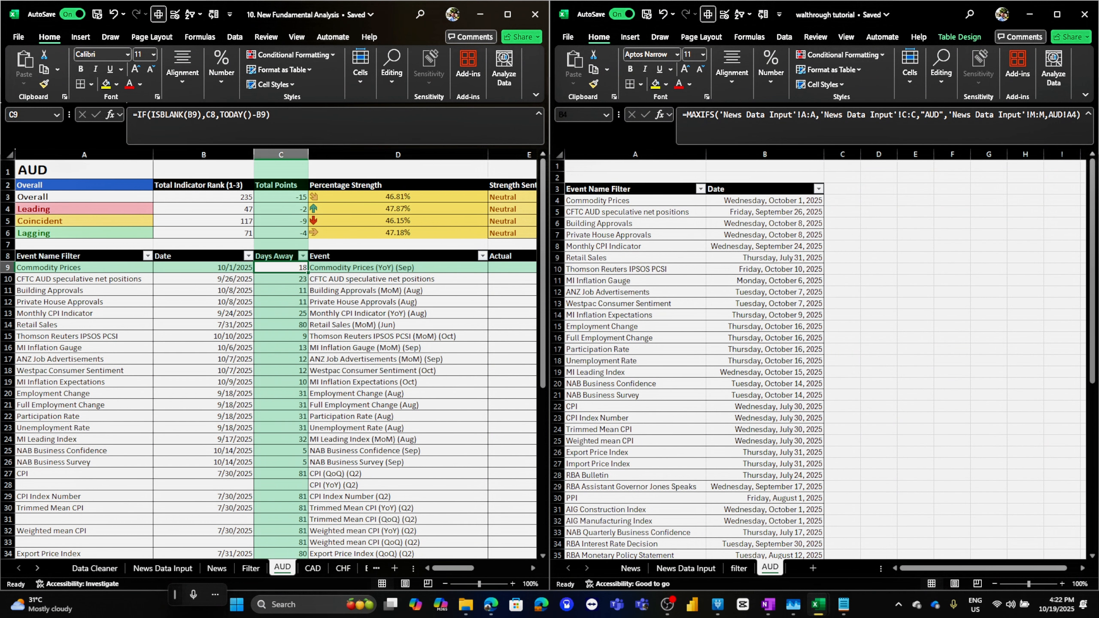
click(277, 255)
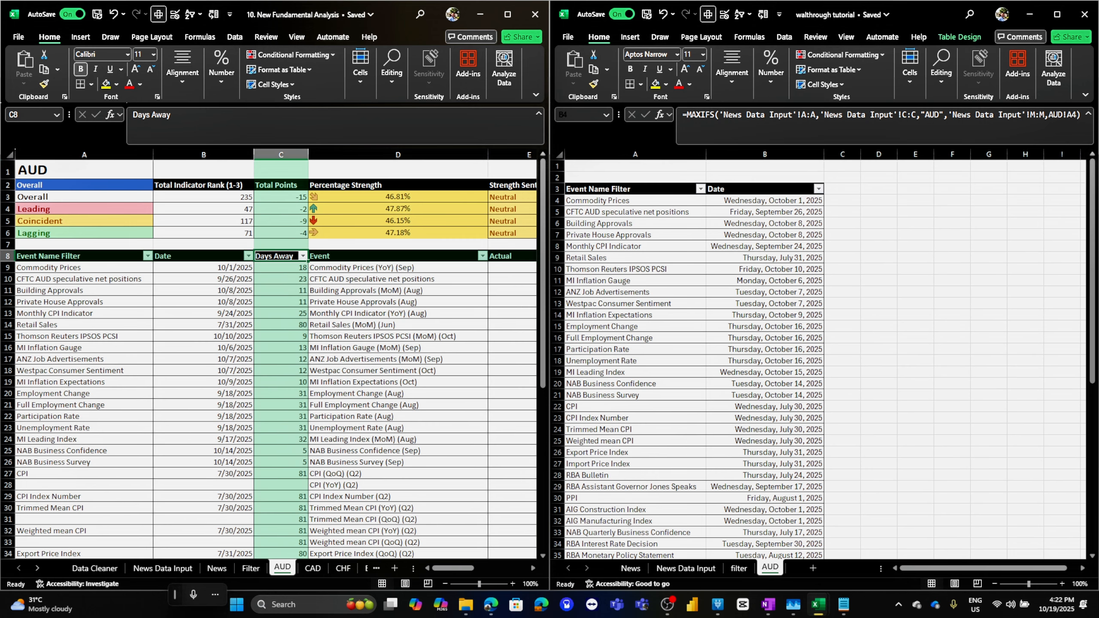
click(842, 189)
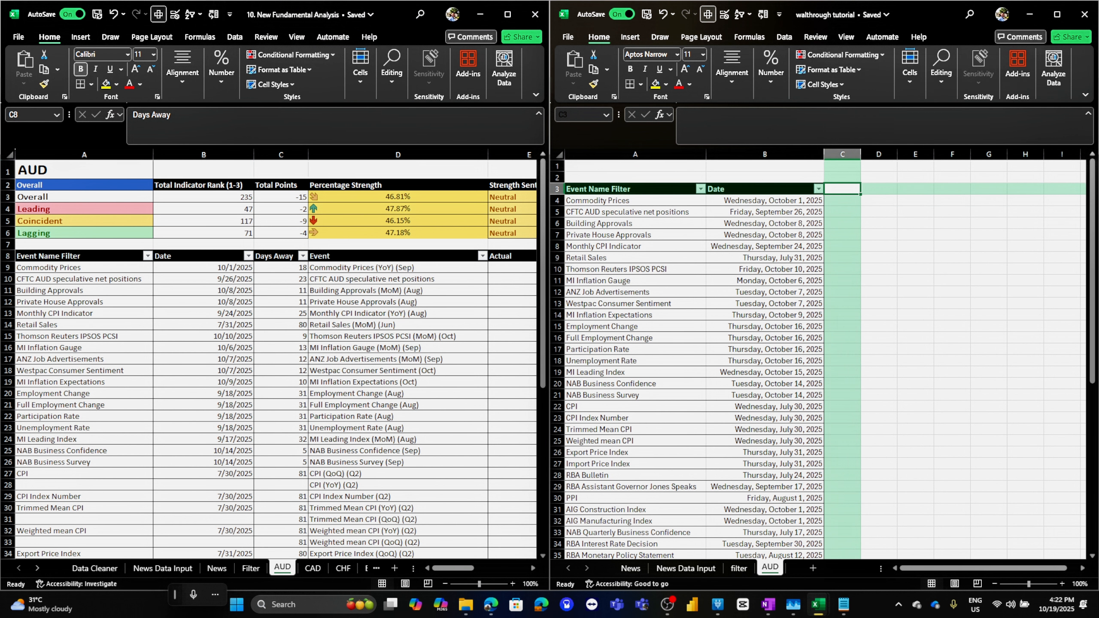
Copy the Days Away header from the fundamental workbook into column C of the AUD table and autofit its width
click(276, 256)
key(ctrl+c)
click(841, 190)
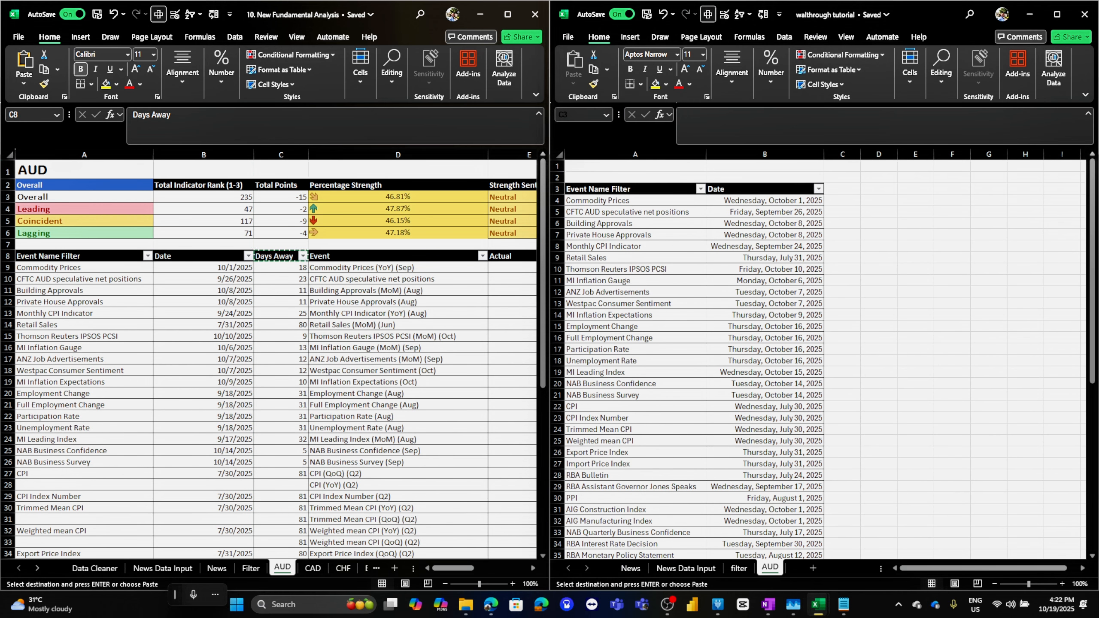
key(ctrl+v)
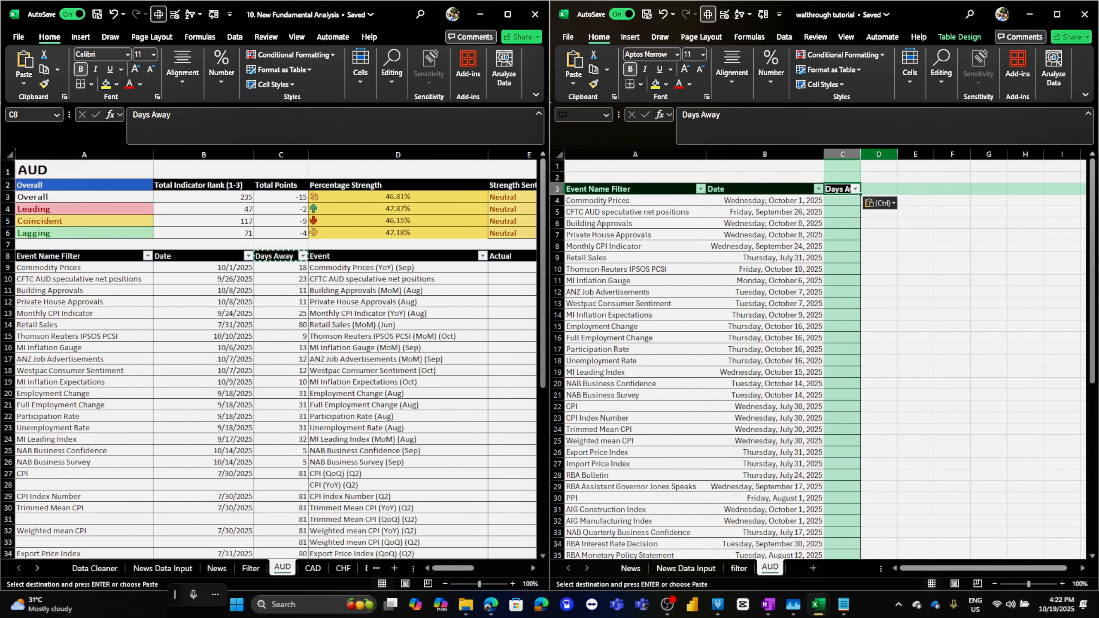
double_click(861, 154)
Examine the CHOOSECOLS/FILTER formulas in the fundamental workbook's AUD sheet and on the tutorial's filter sheet
click(389, 267)
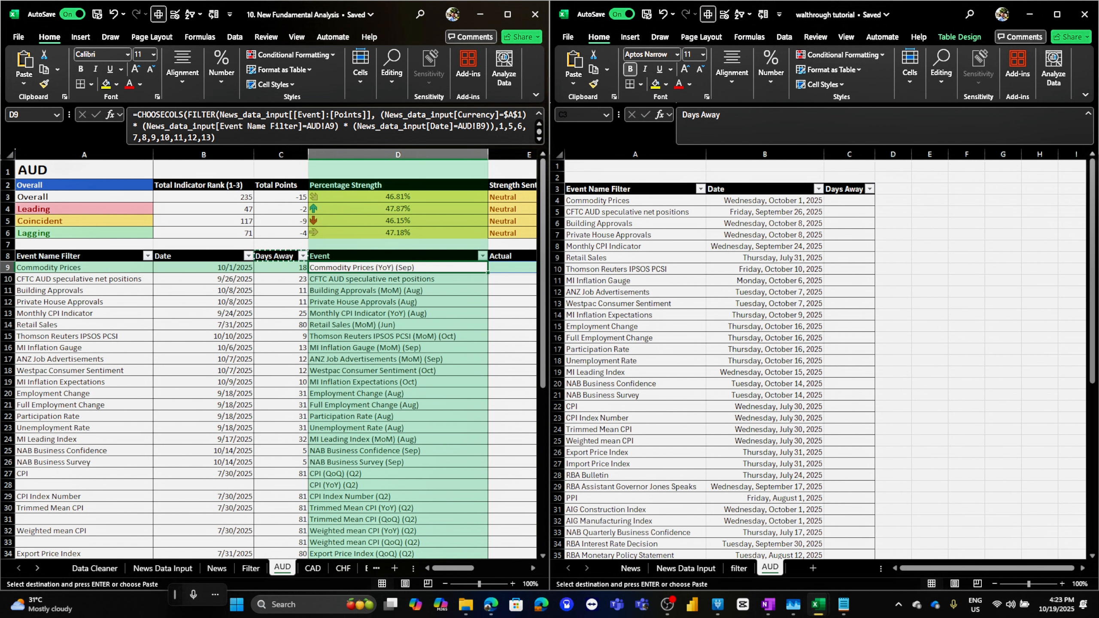
click(507, 14)
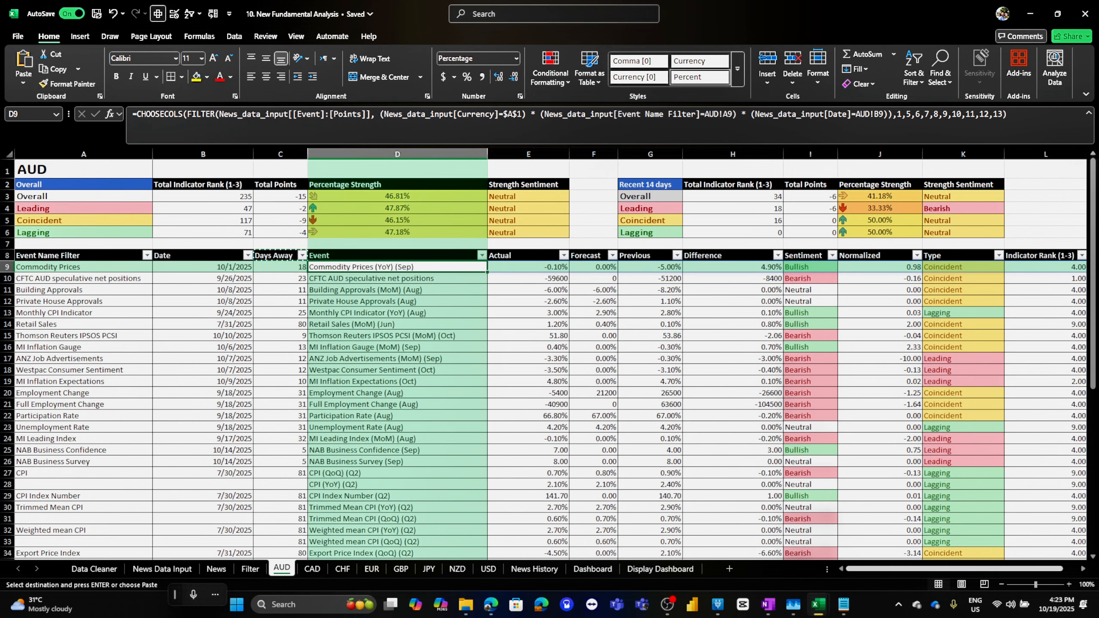
scroll(550, 359, right, 2)
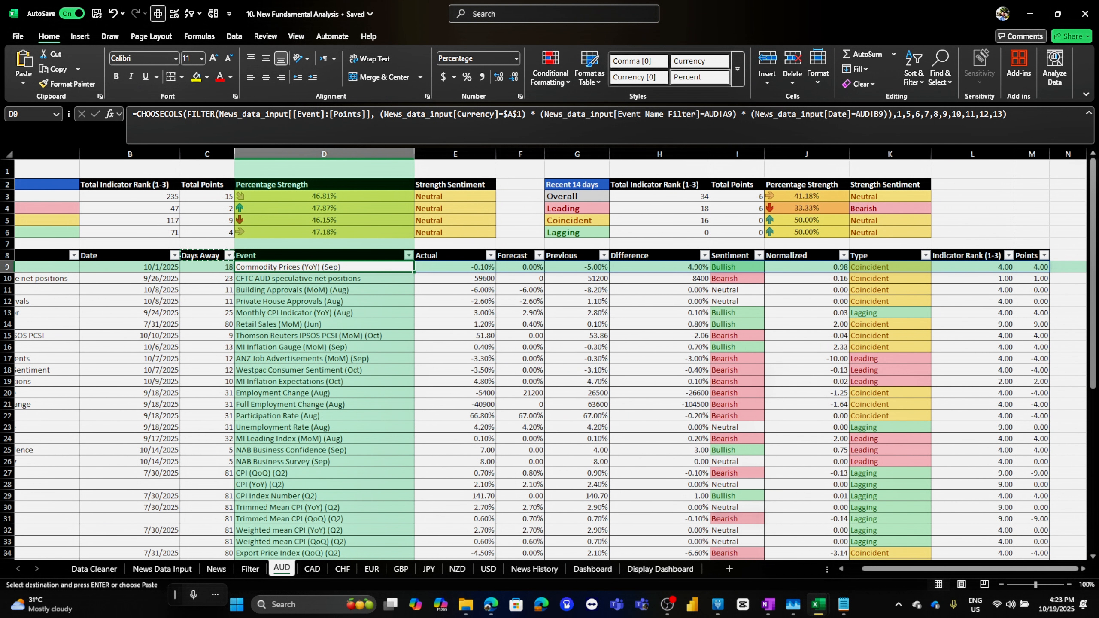
click(1029, 13)
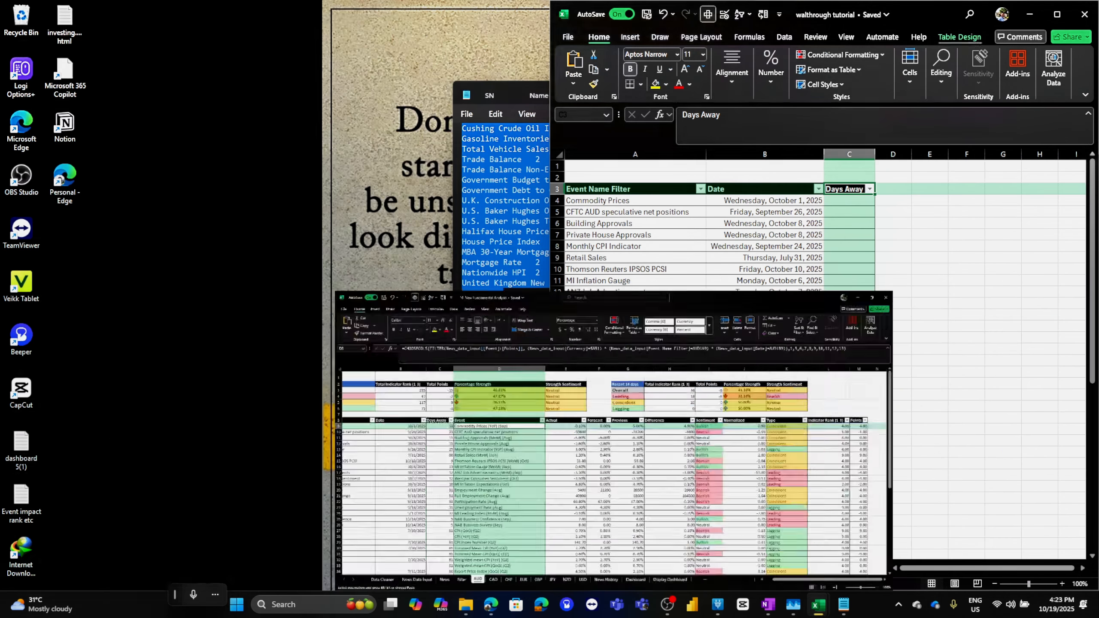
click(738, 567)
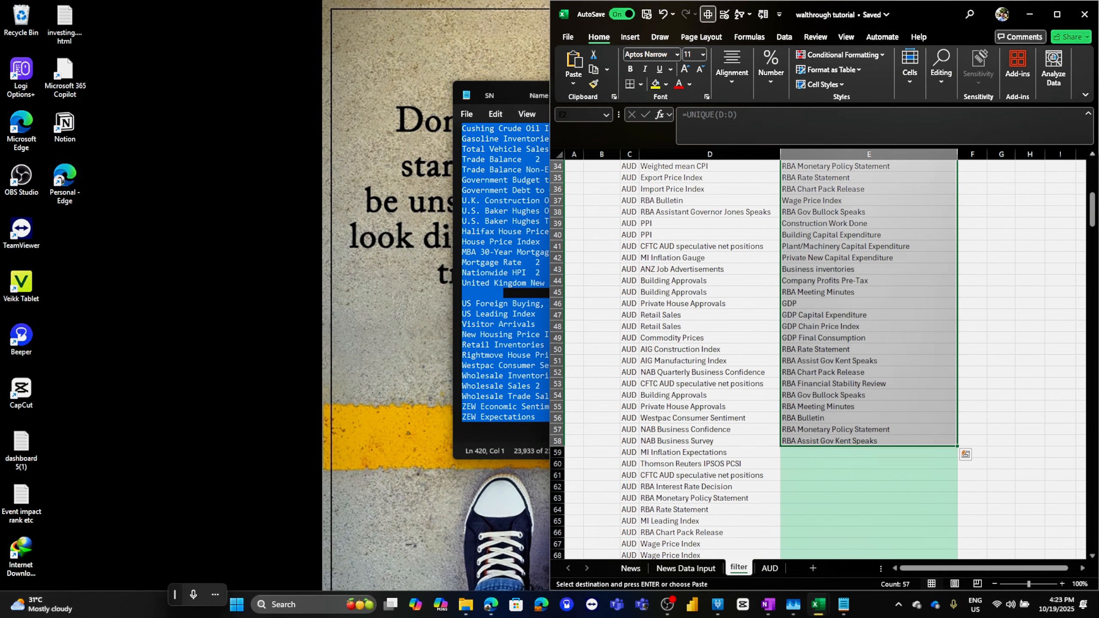
click(1056, 14)
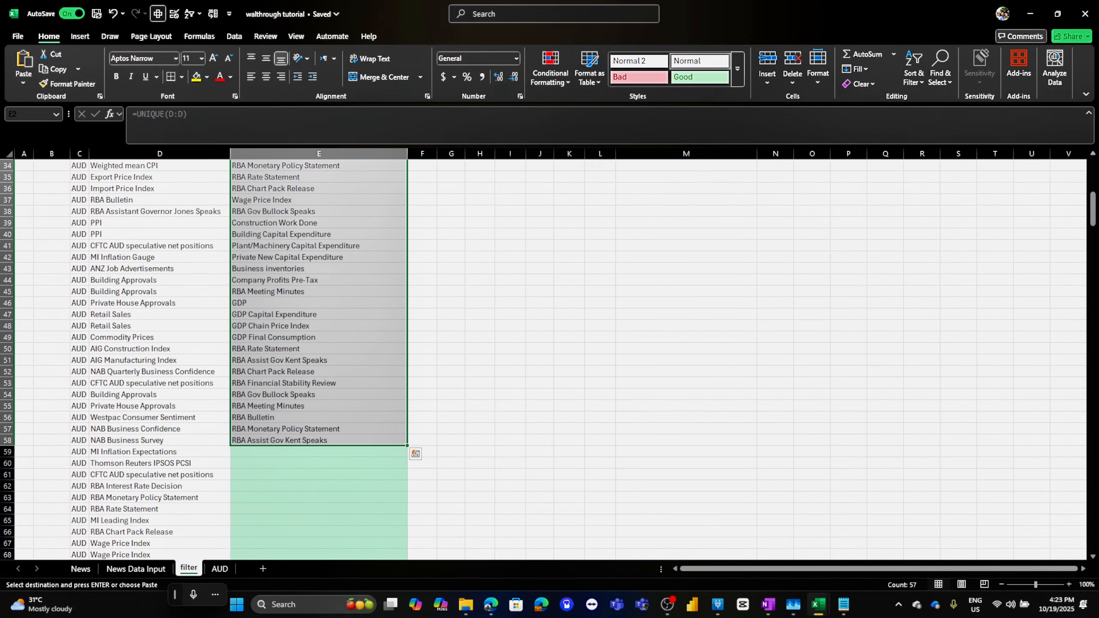
scroll(549, 359, up, 11)
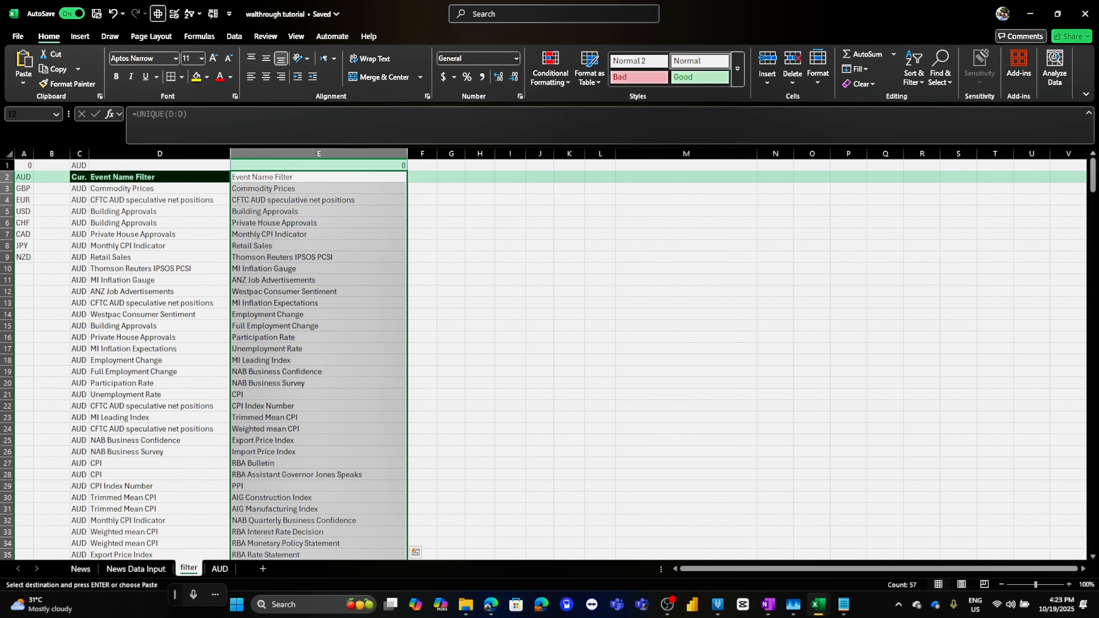
click(79, 189)
drag(160, 189, 159, 200)
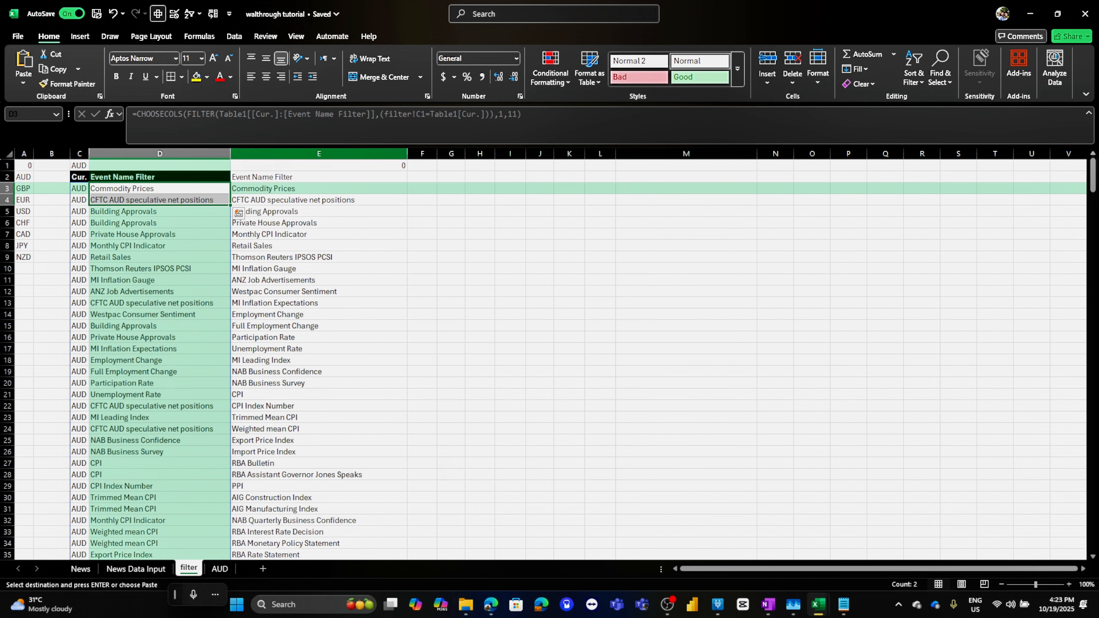
click(1030, 13)
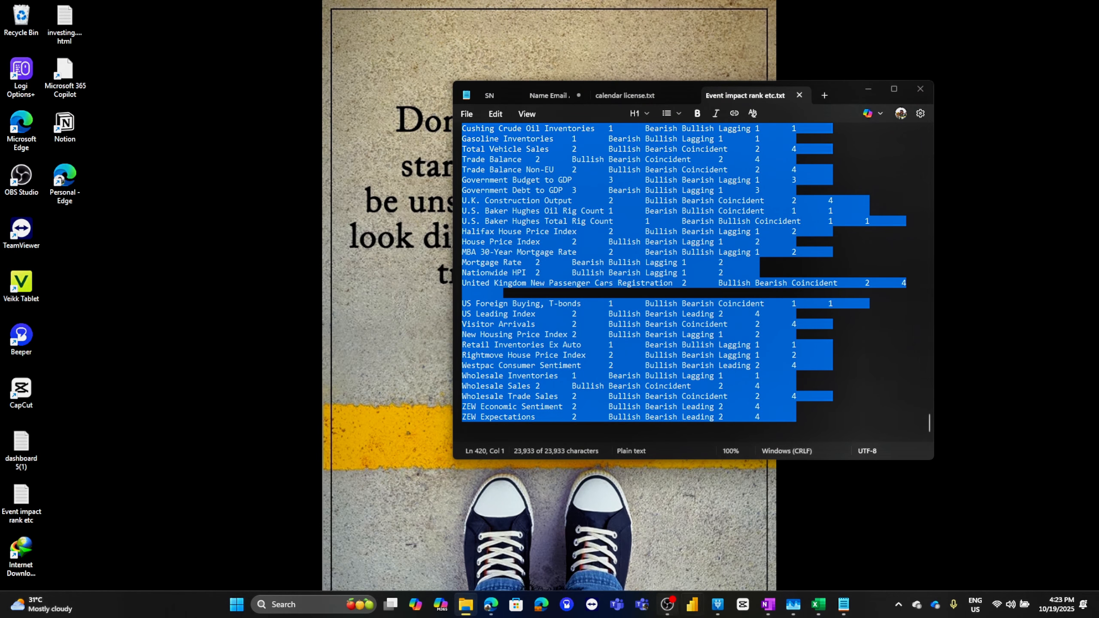
click(913, 559)
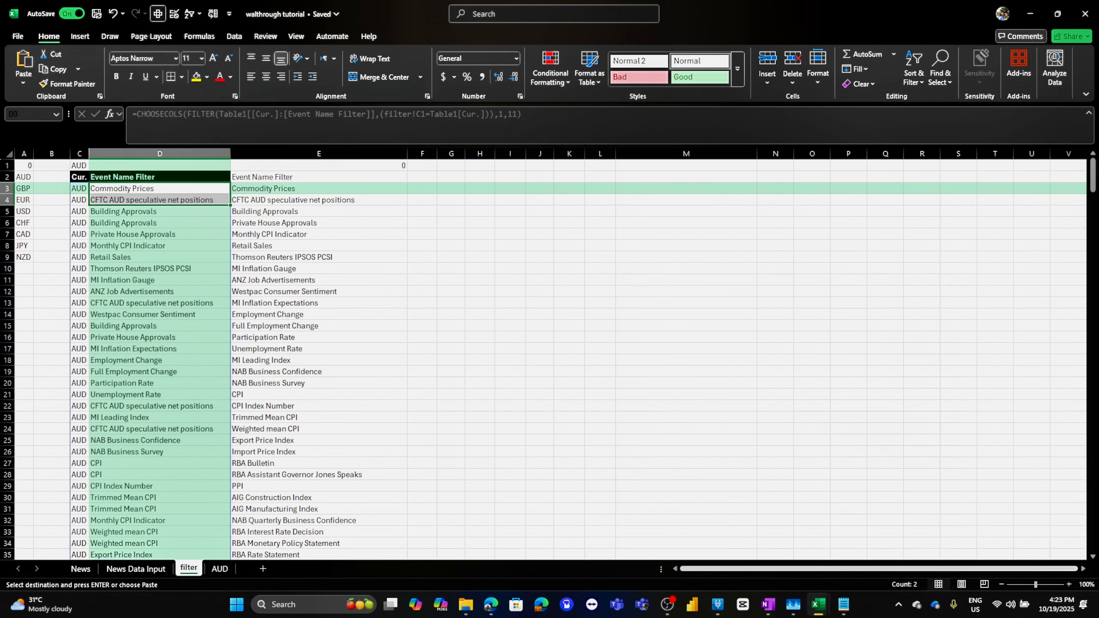
mouse_move(818, 604)
click(753, 545)
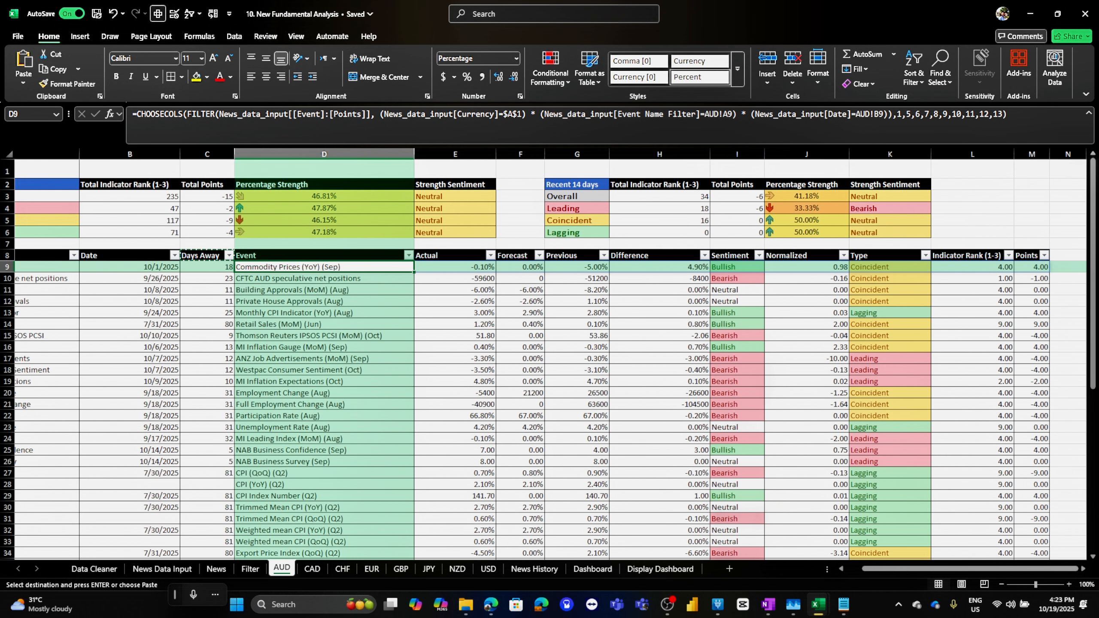
click(1030, 14)
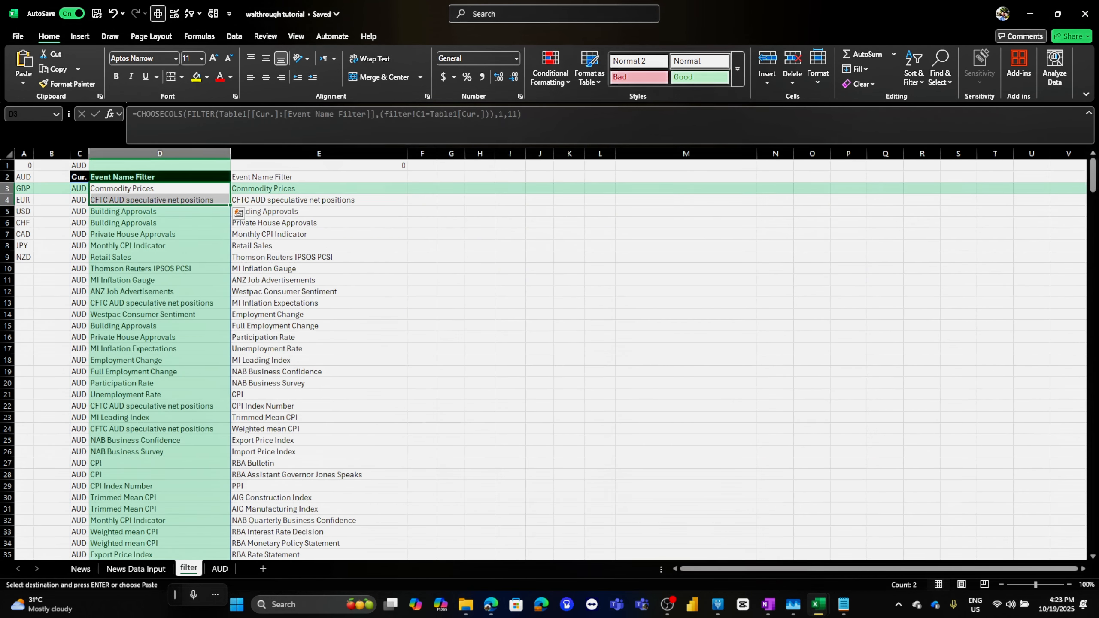
click(220, 568)
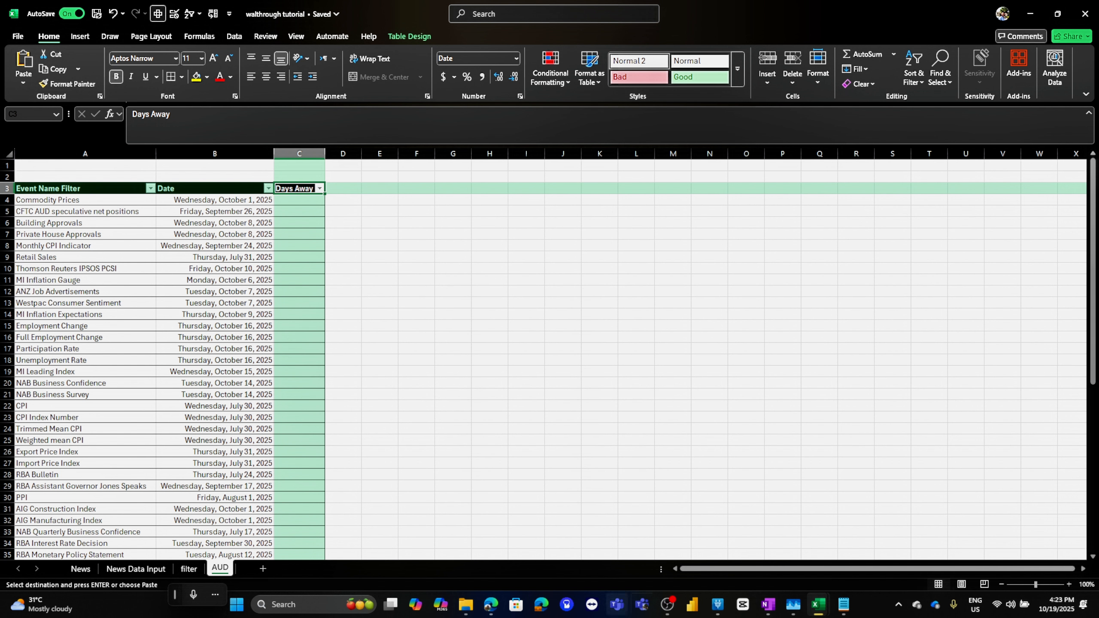
Copy the News Data Input headers from Imp. through Points and paste them into the AUD table starting at D3
click(135, 568)
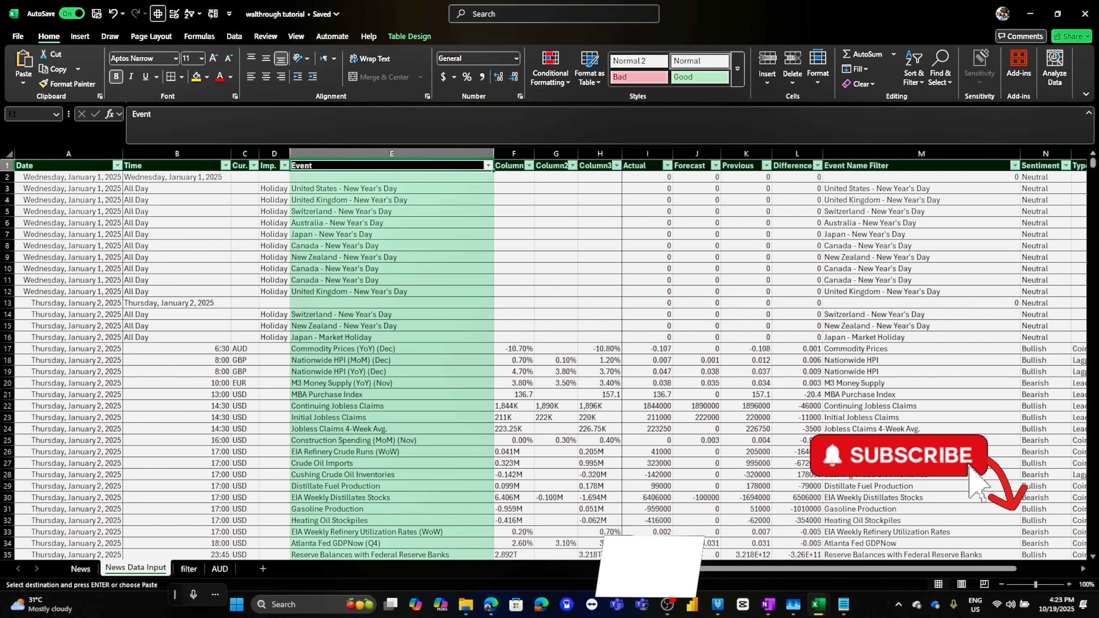
click(240, 166)
key(Left)
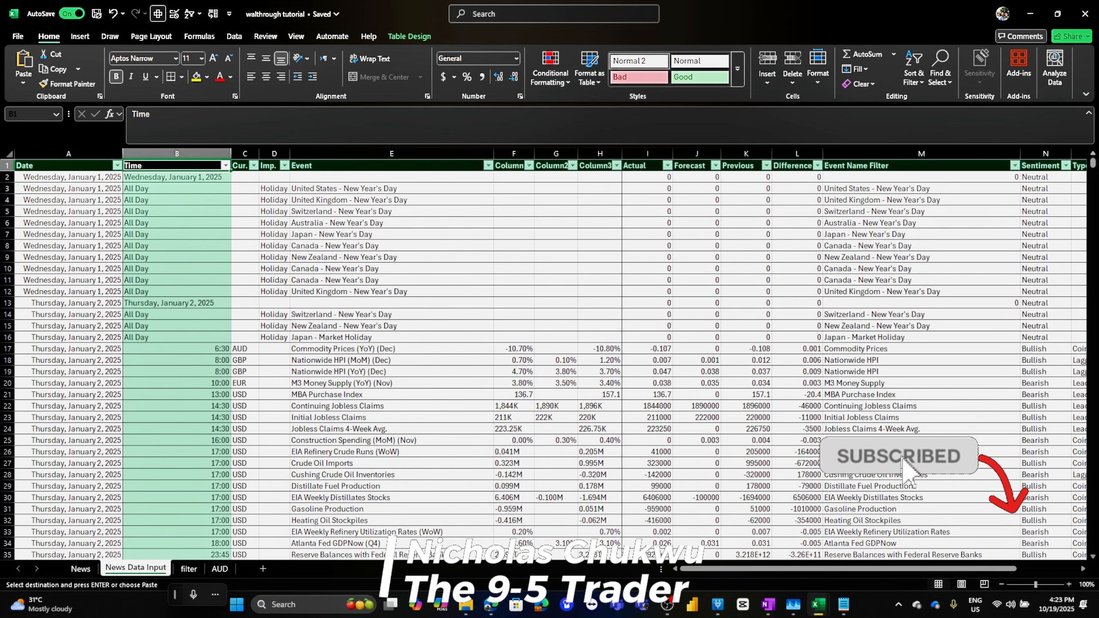
key(Right)
key(Right)
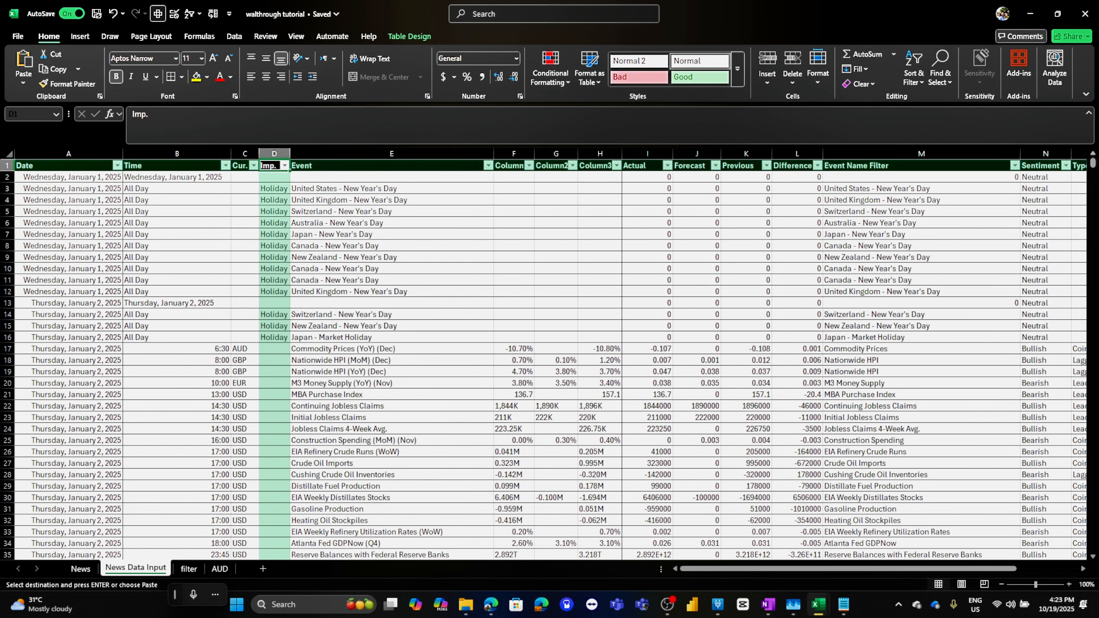
key(ctrl+shift+Right)
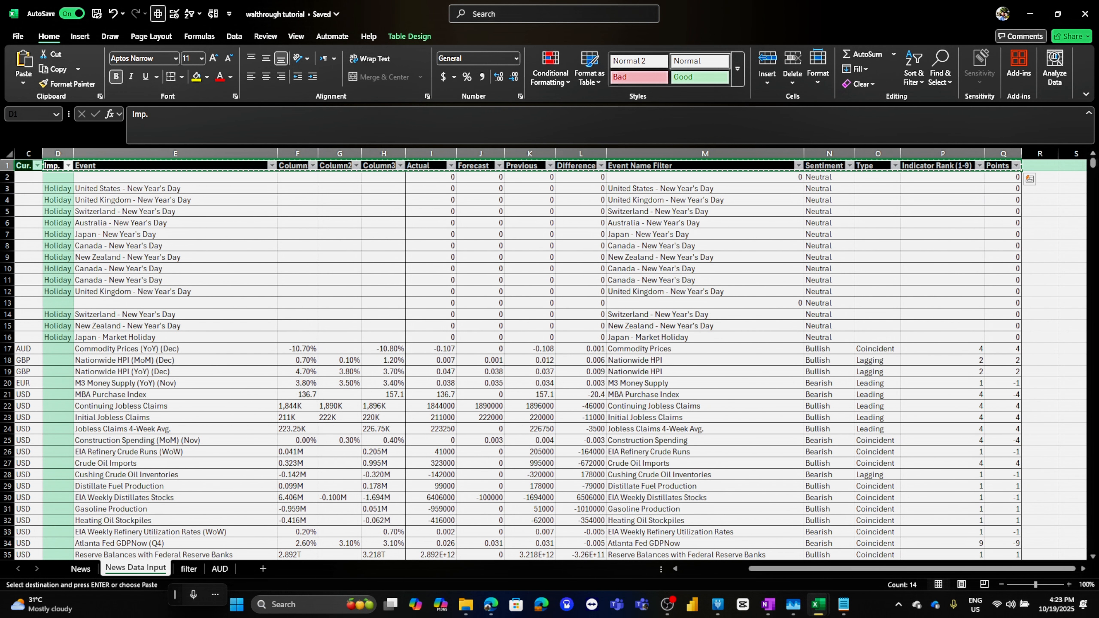
click(1030, 13)
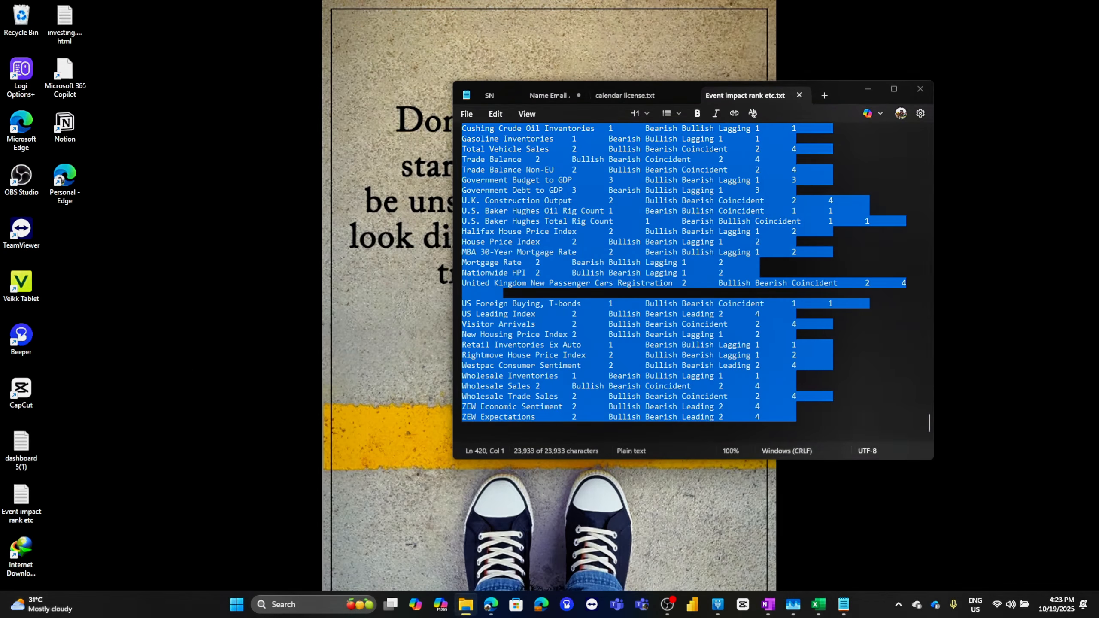
mouse_move(818, 604)
click(885, 559)
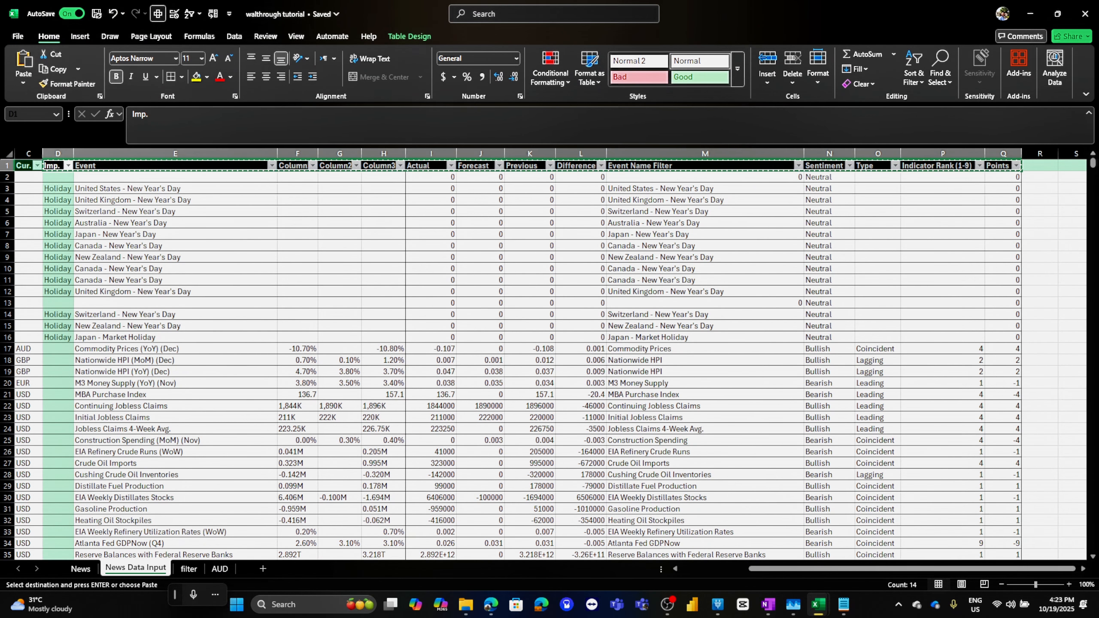
click(219, 568)
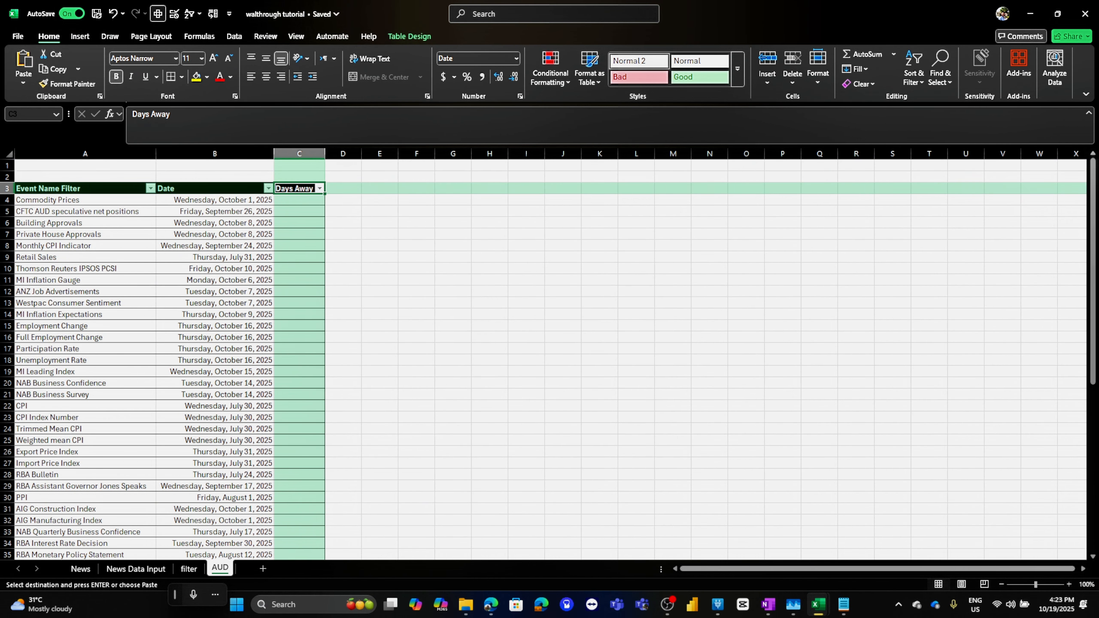
click(342, 188)
key(ctrl+v)
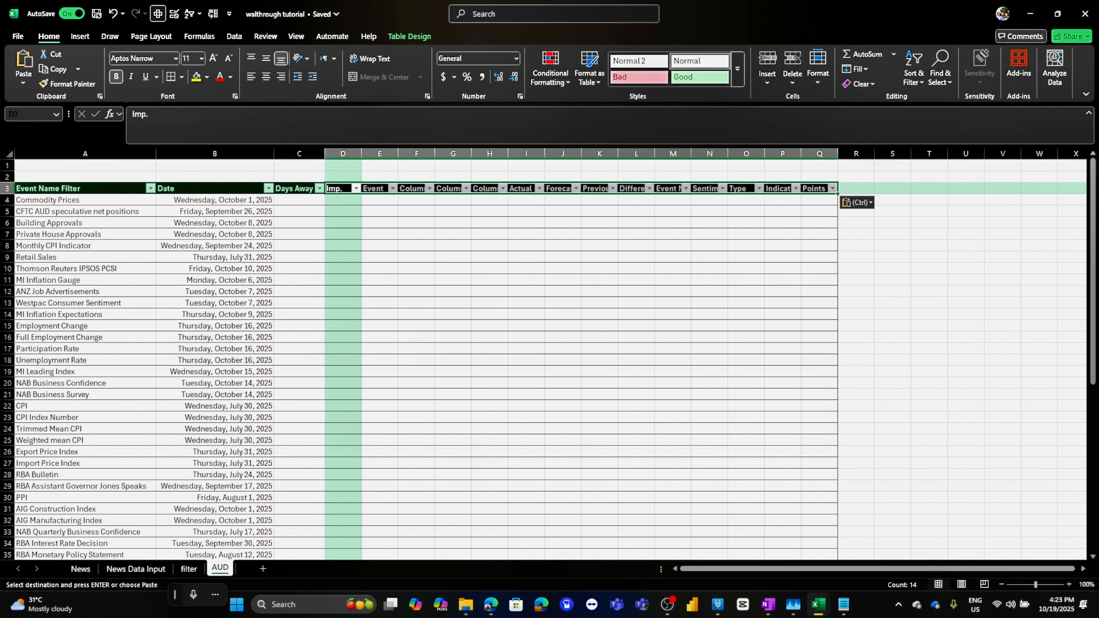
In D4 of the AUD sheet, start a FILTER formula using News Data Input columns D:Q as the array
click(343, 200)
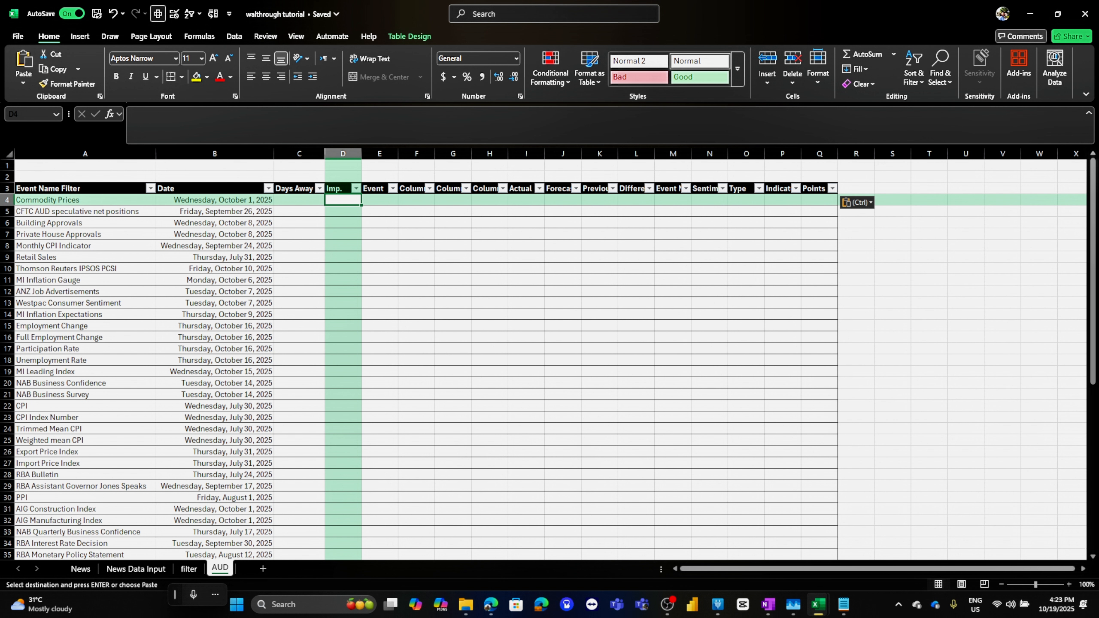
click(181, 116)
text(=filter()
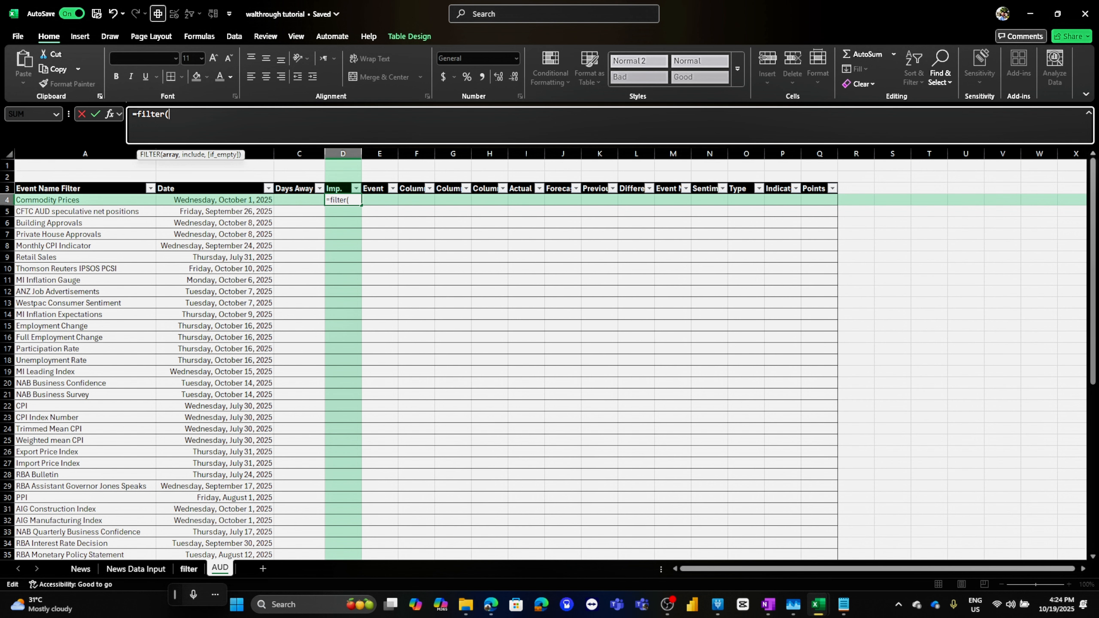
click(189, 568)
click(135, 569)
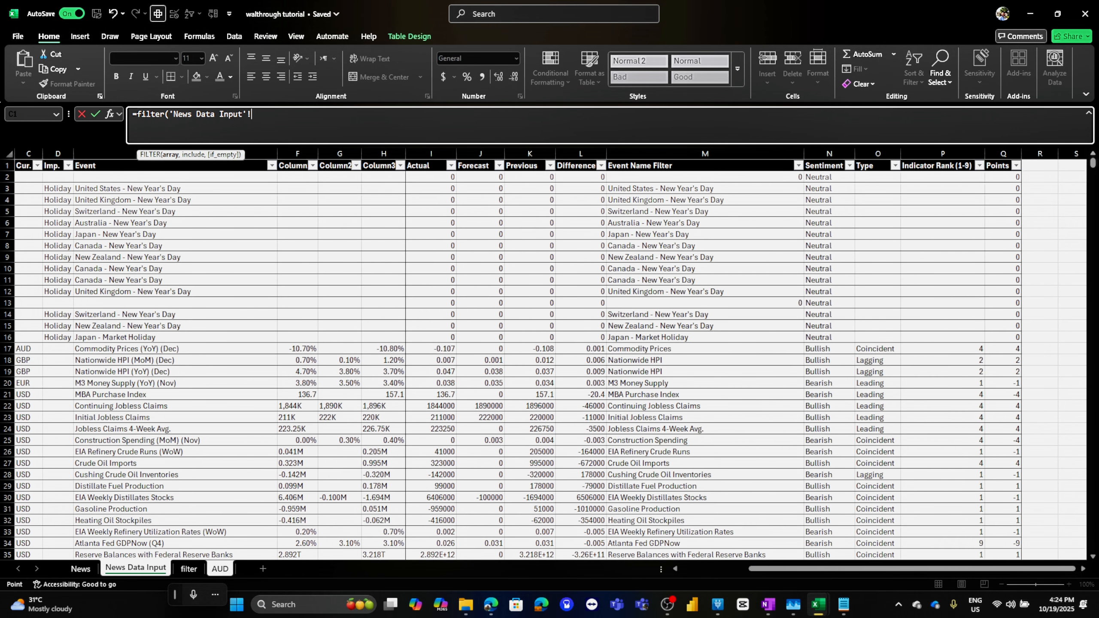
drag(57, 153, 1003, 153)
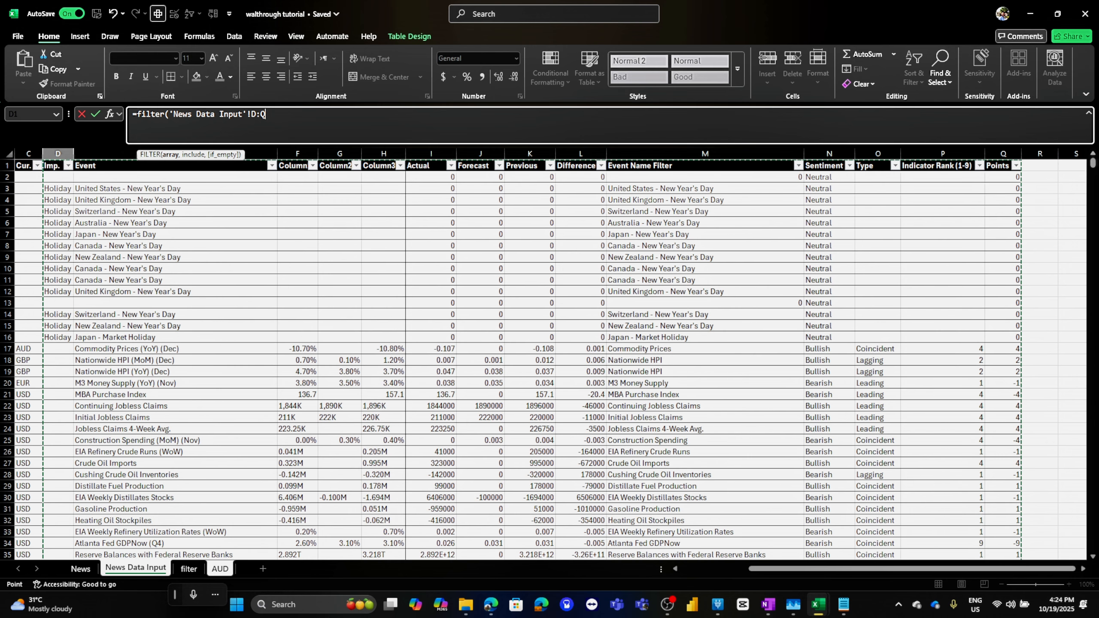
text(,)
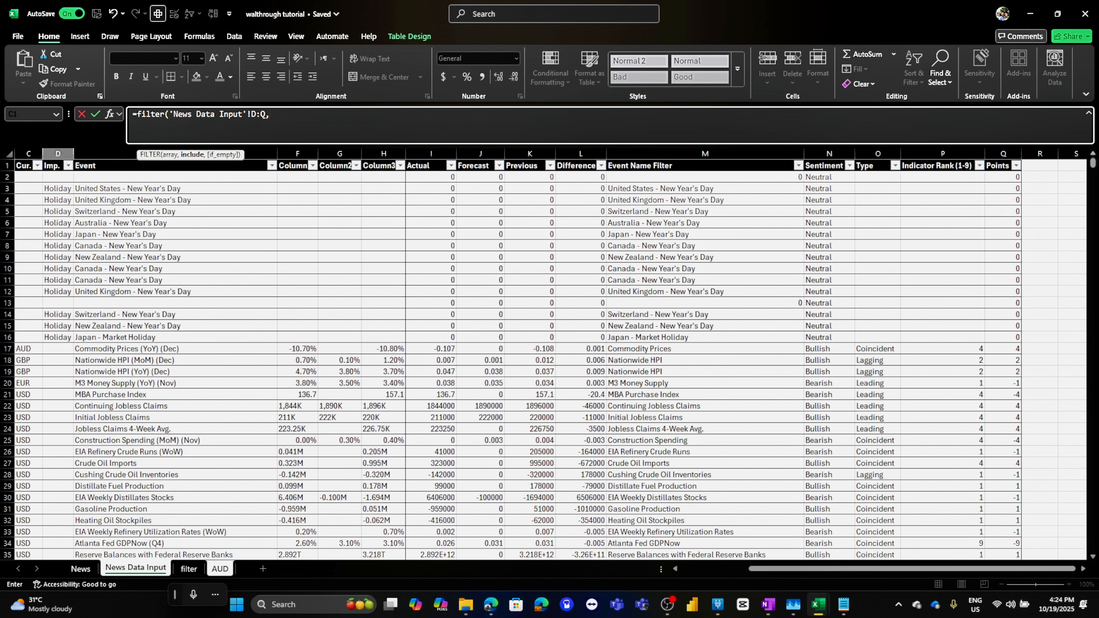
Add the include condition that News Data Input column C equals "AUD"
click(220, 568)
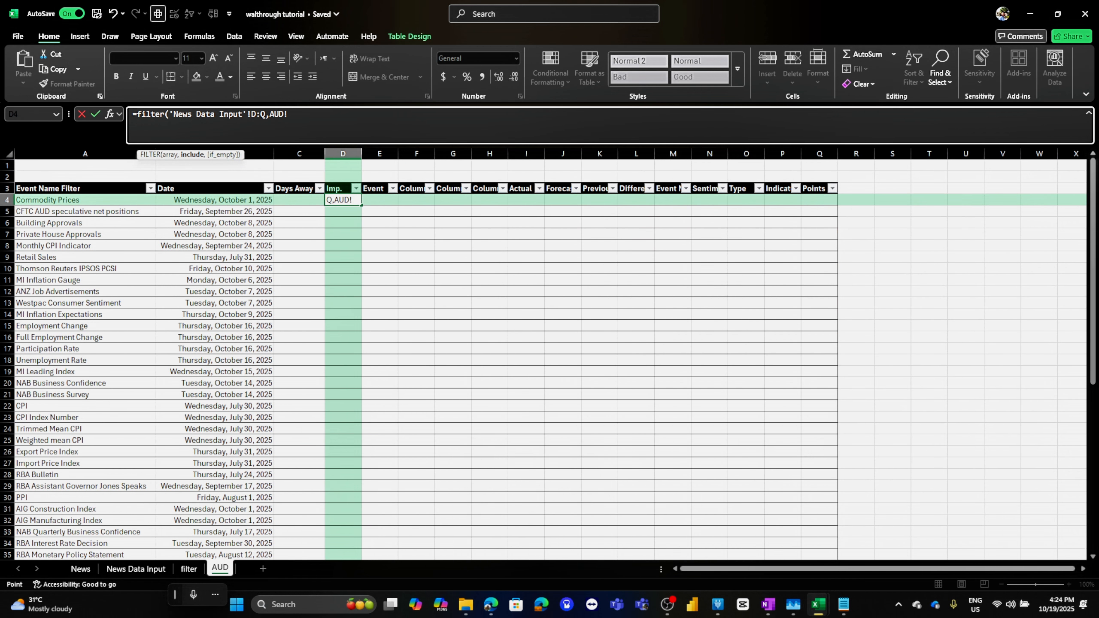
click(136, 569)
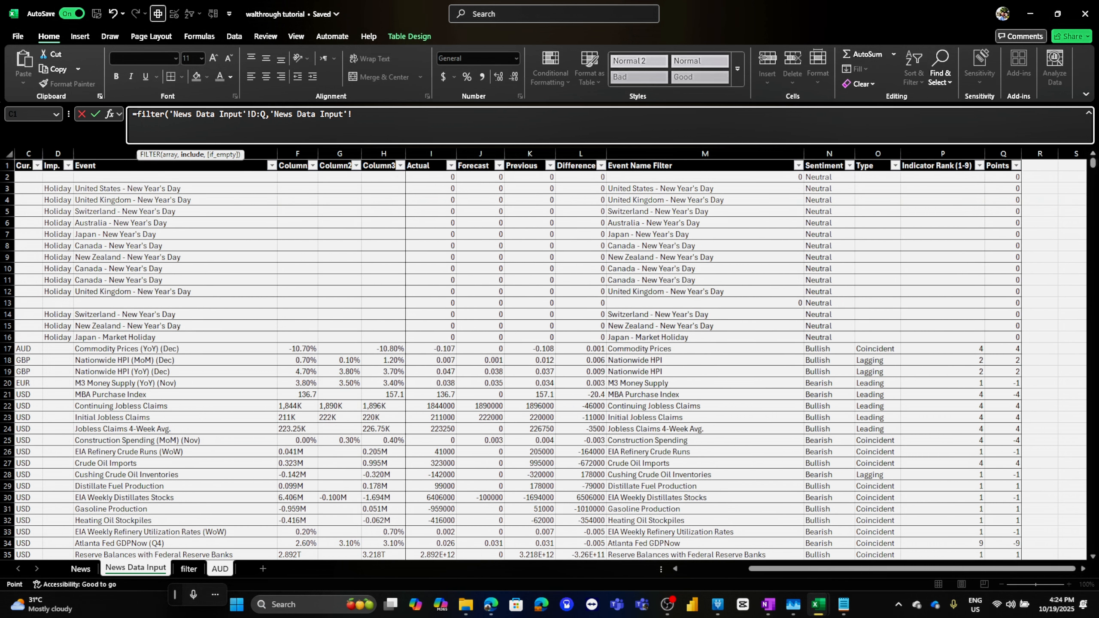
key(BackSpace)
key(BackSpace)
key(BackSpace)
key(BackSpace)
key(BackSpace)
key(BackSpace)
key(BackSpace)
key(BackSpace)
key(BackSpace)
key(BackSpace)
key(BackSpace)
key(BackSpace)
key(BackSpace)
key(BackSpace)
key(BackSpace)
key(BackSpace)
key(BackSpace)
key(BackSpace)
text(()
click(29, 153)
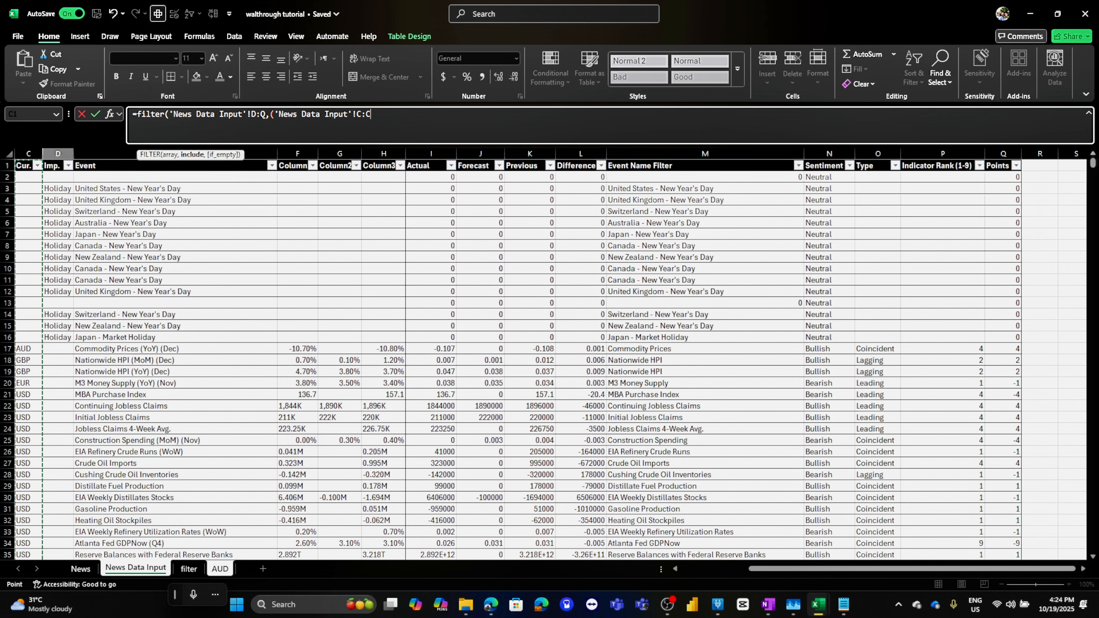
text(=)
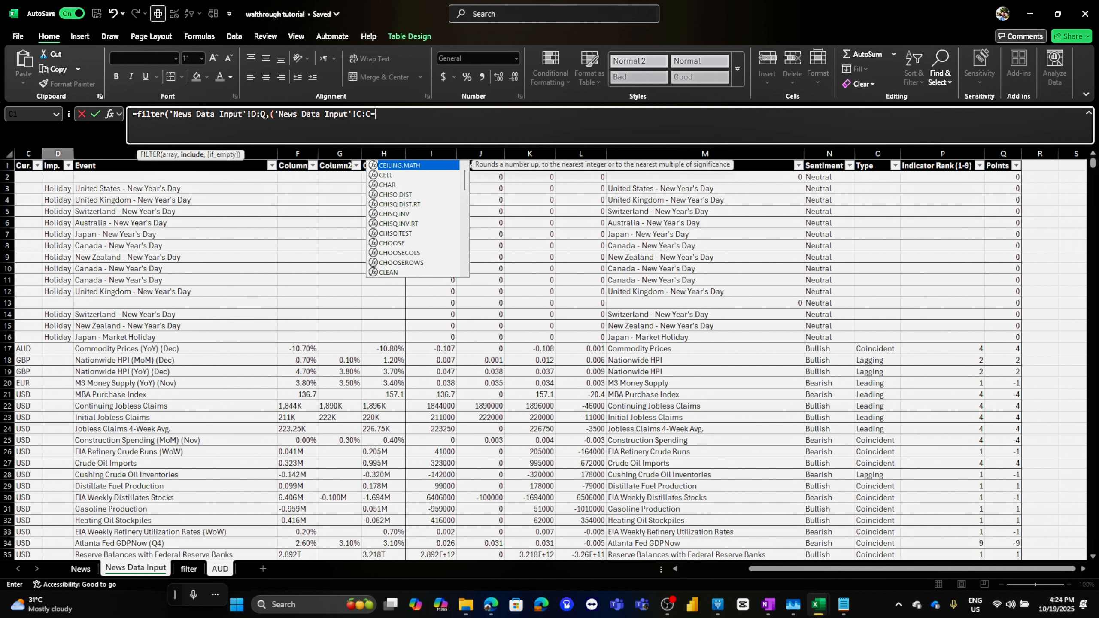
text("AUD")
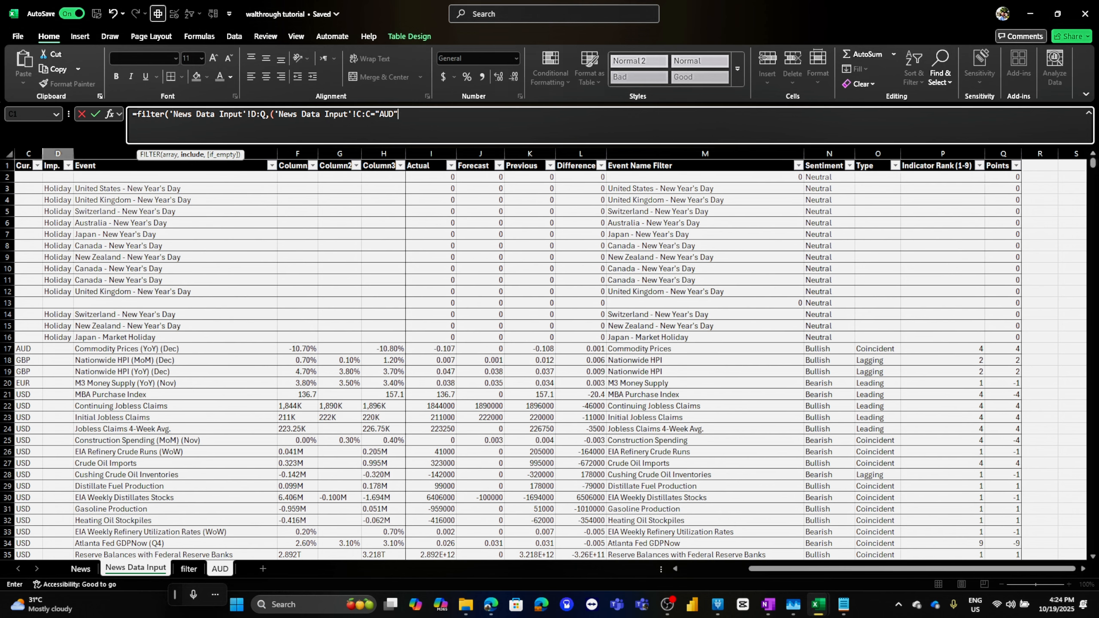
text())
Add a second FILTER condition requiring News Data Input column A to equal the row's Date
text(*()
scroll(549, 363, left, 3)
click(68, 153)
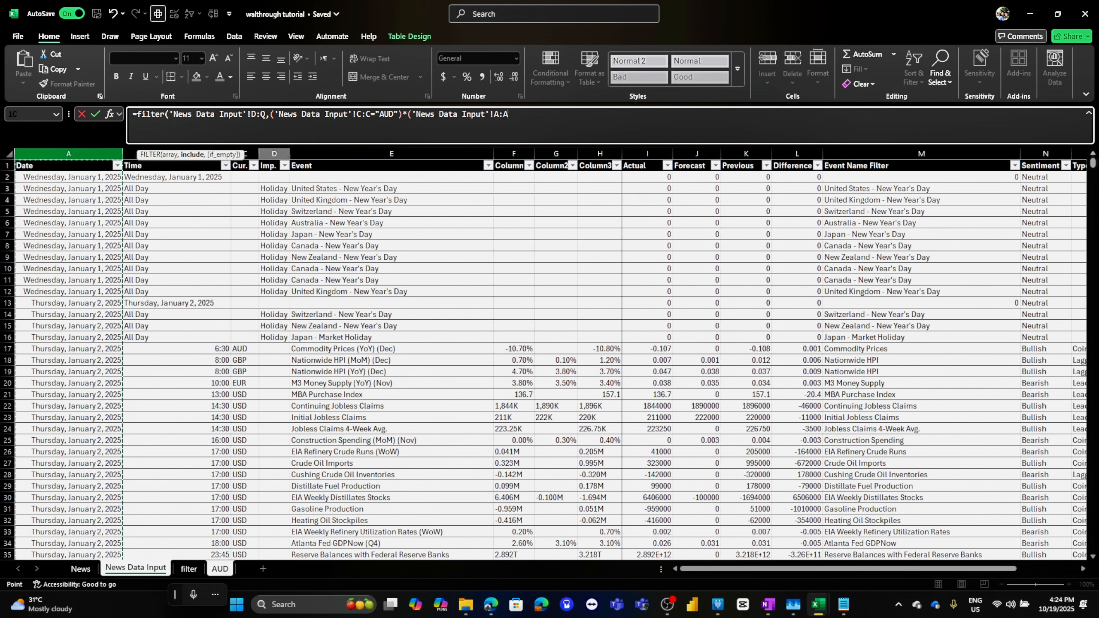
text(=)
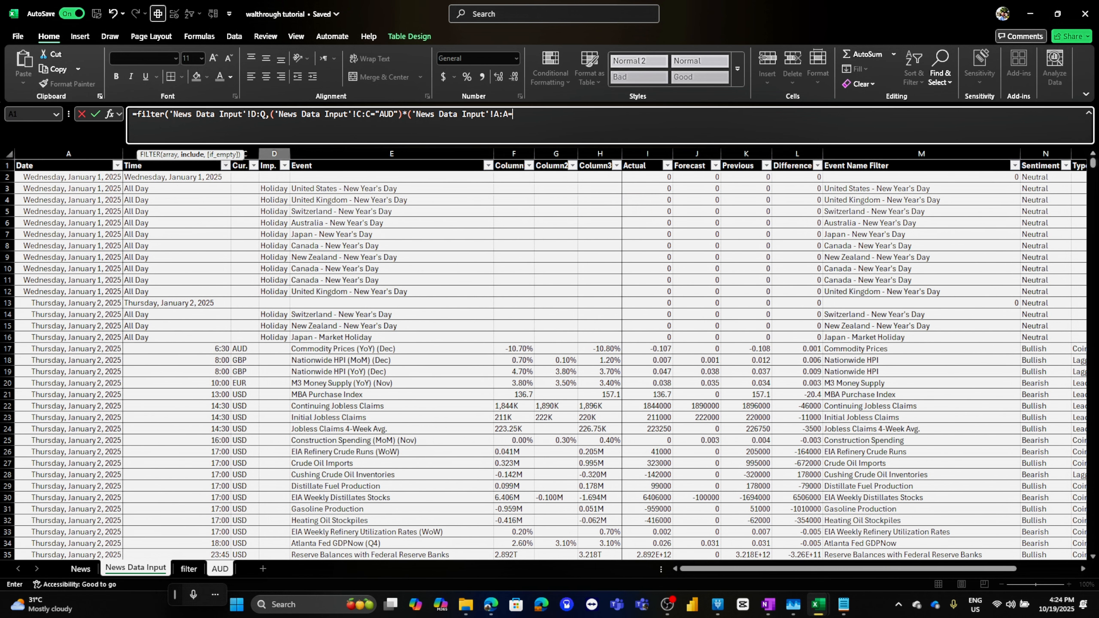
click(220, 568)
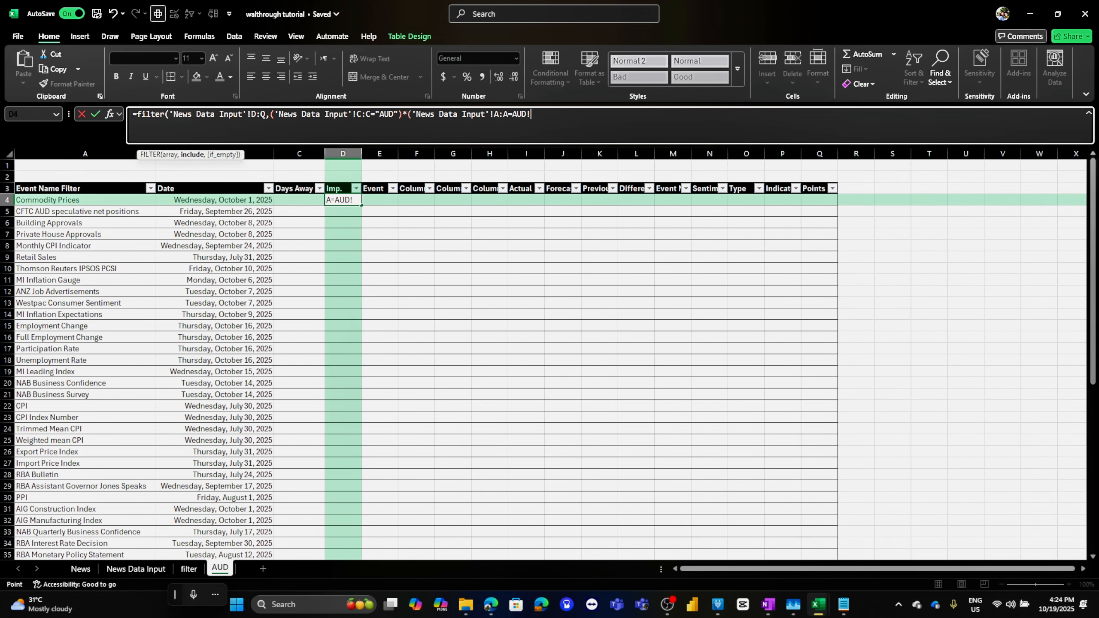
click(215, 200)
text())
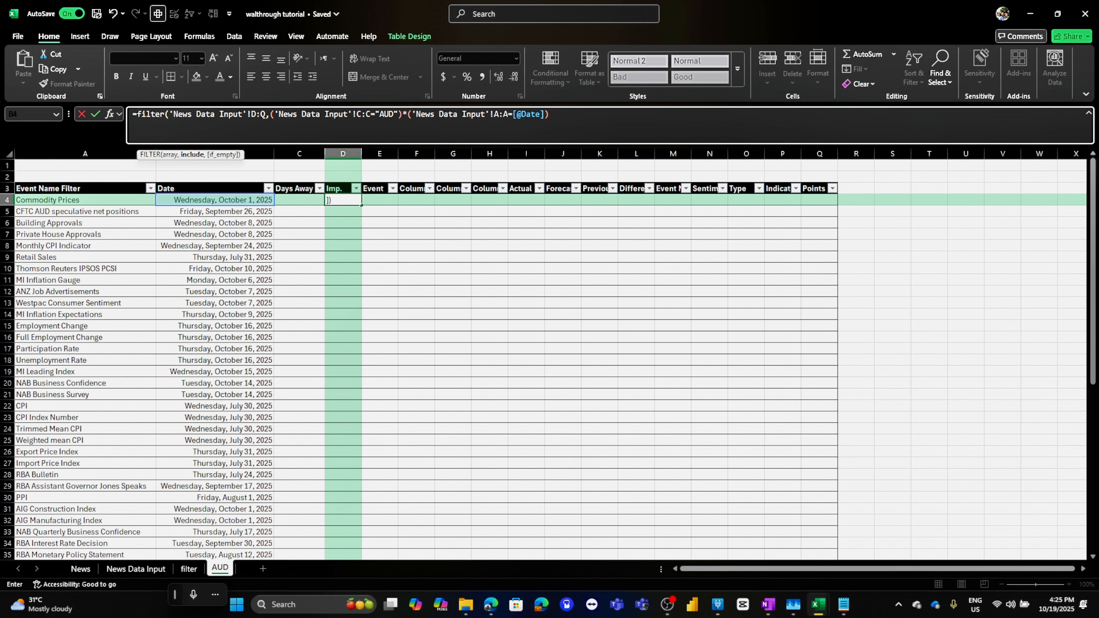
Add a third condition requiring News Data Input column M to equal the row's Event Name Filter
text(*()
key(ctrl+Page_Up)
key(ctrl+Page_Up)
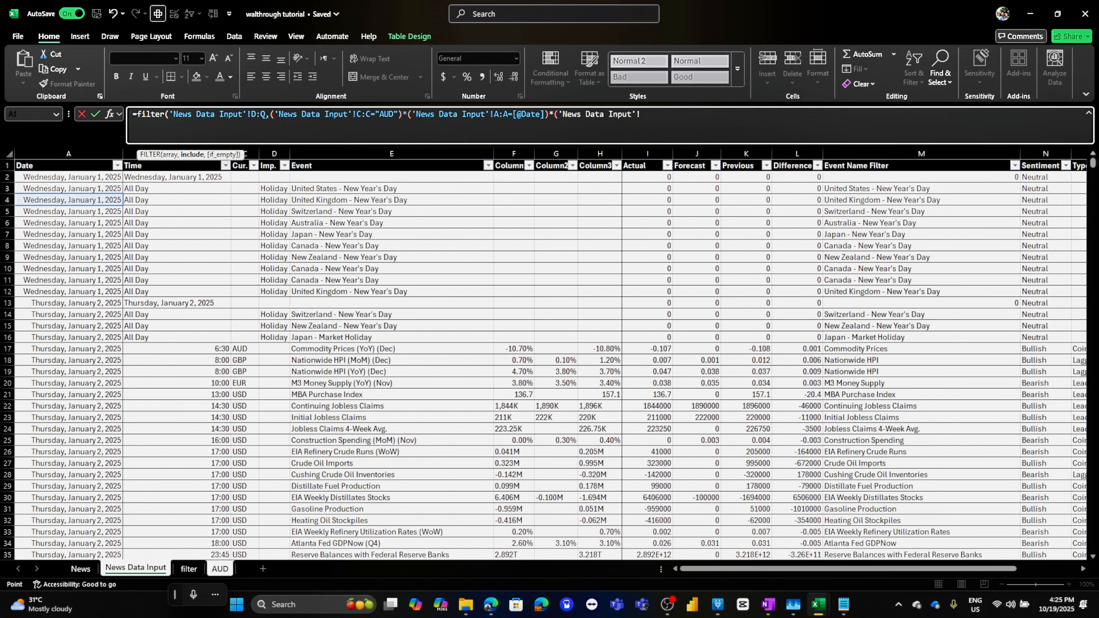
click(921, 154)
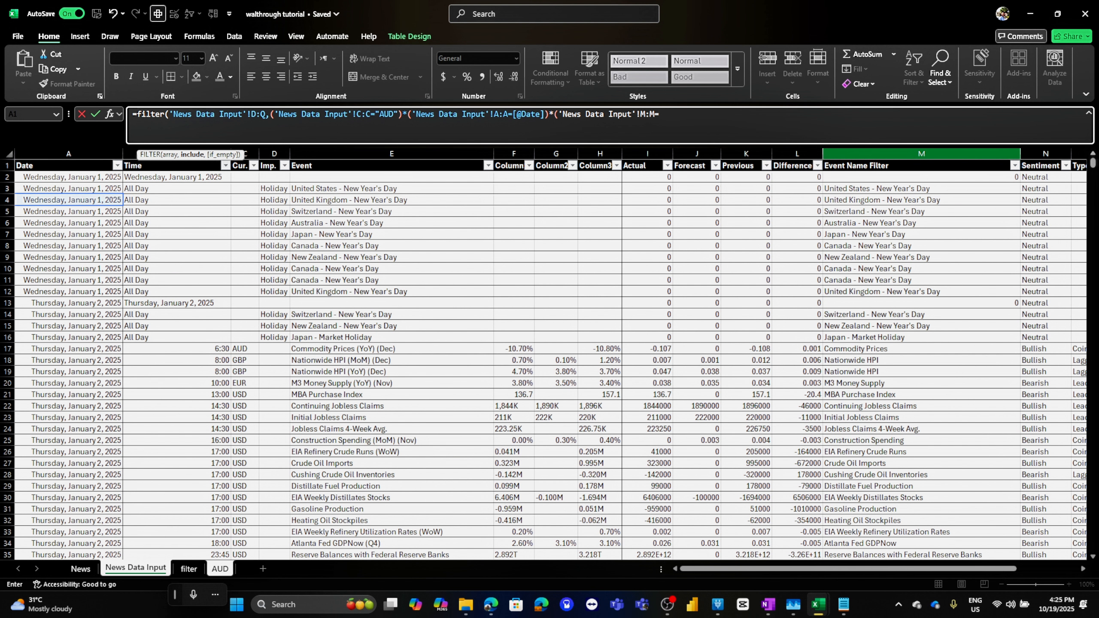
text(=)
key(ctrl+Page_Down)
key(ctrl+Page_Down)
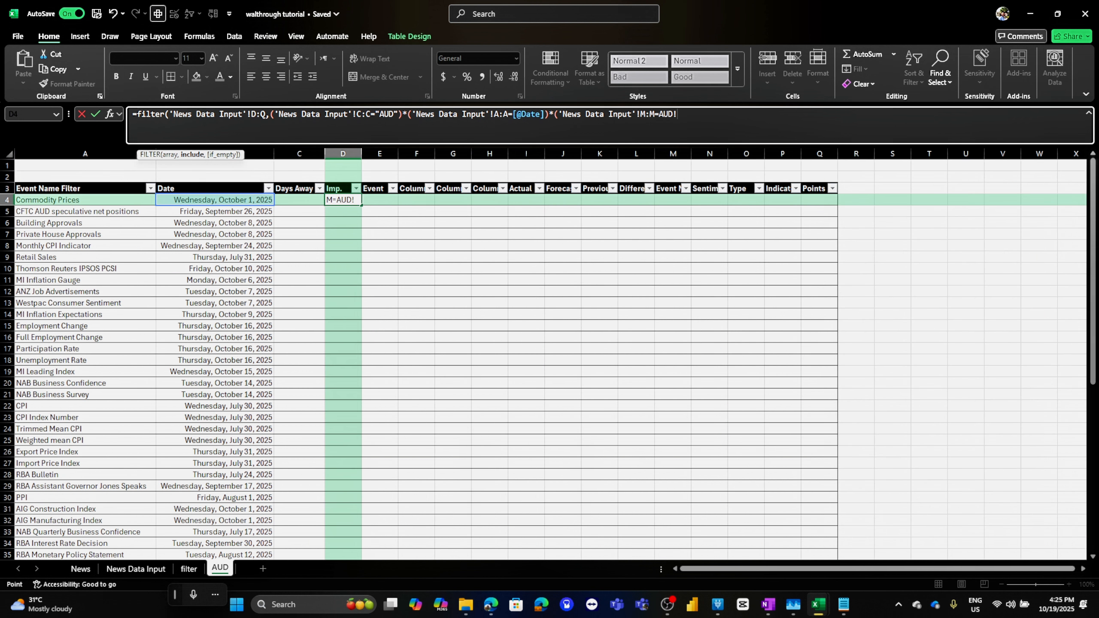
click(85, 200)
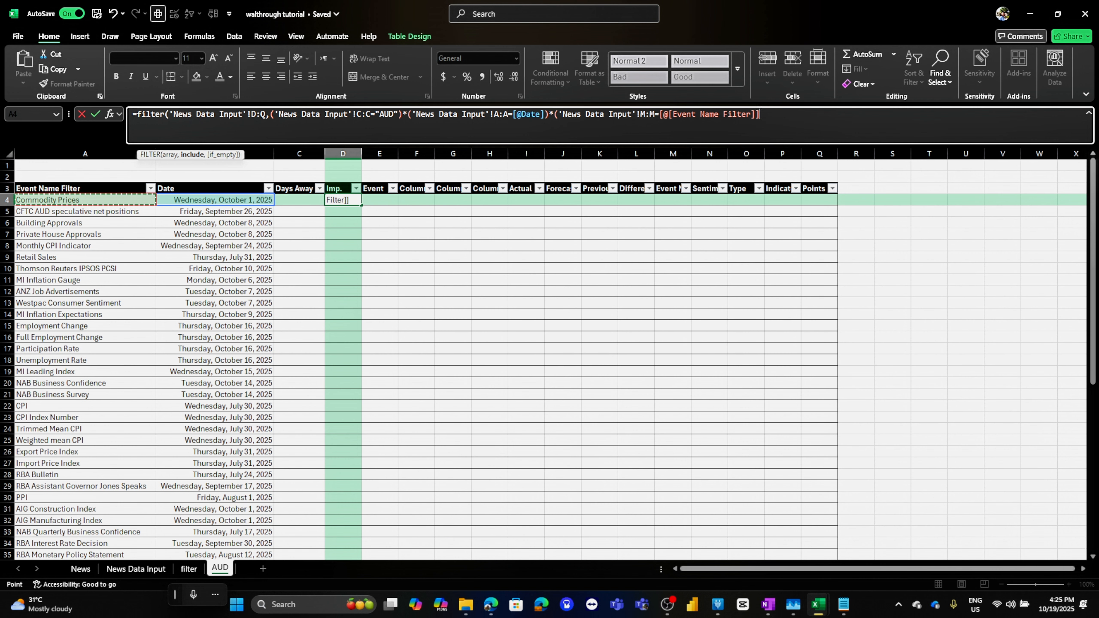
text())
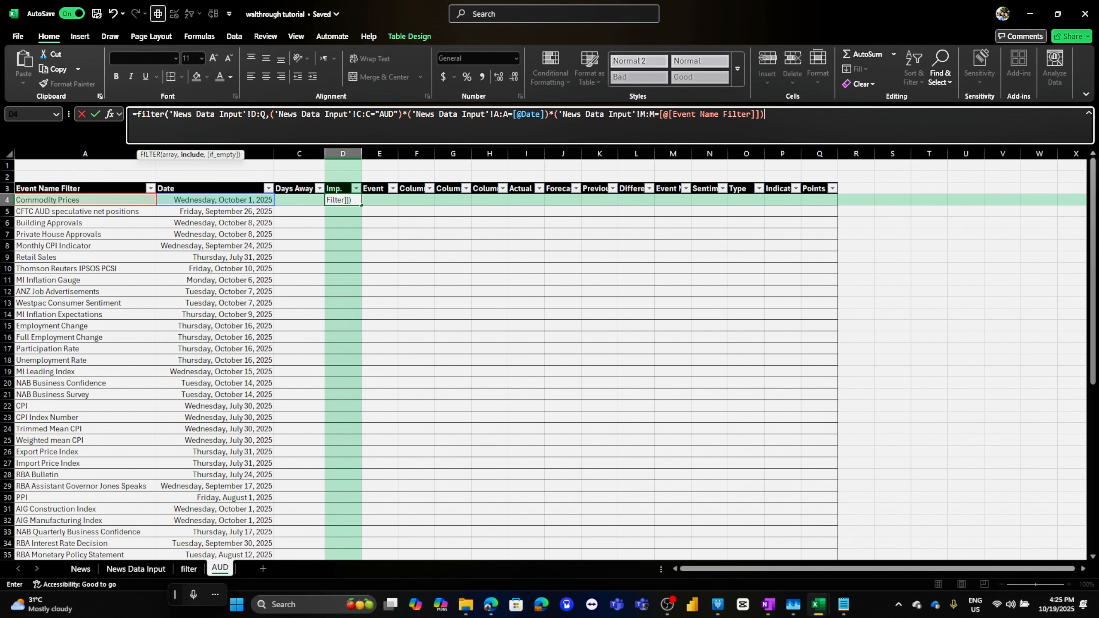
text(,""))
Finish the FILTER with an empty string as the if_empty result and enter the formula
key(ctrl+Return)
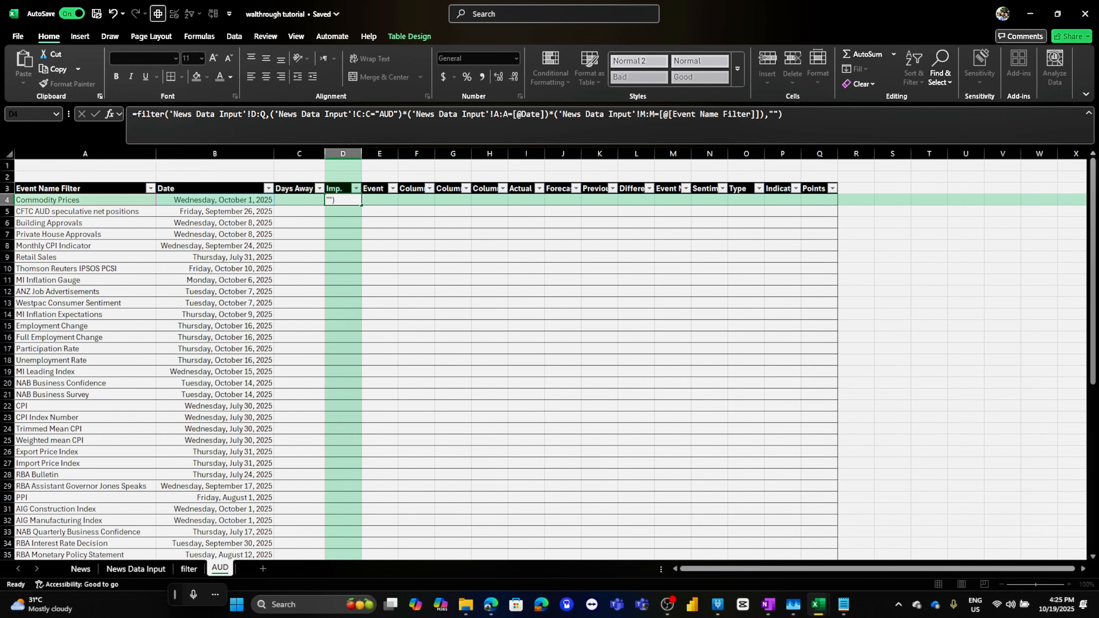
Compare the formula with the fundamental workbook's AUD sheet formulas side by side
key(super+Right)
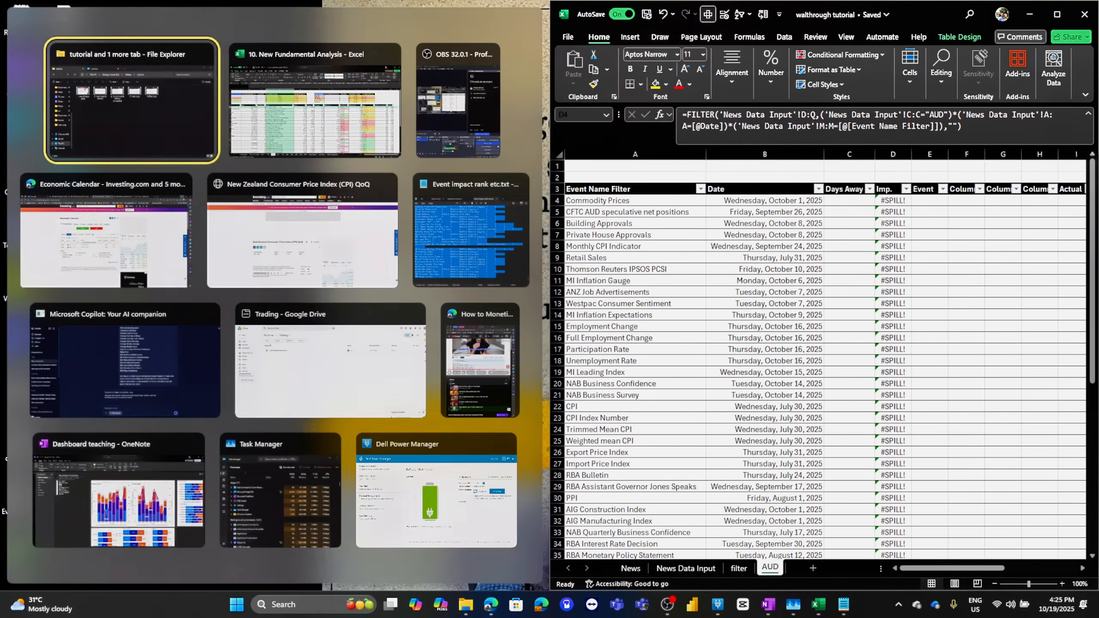
click(315, 104)
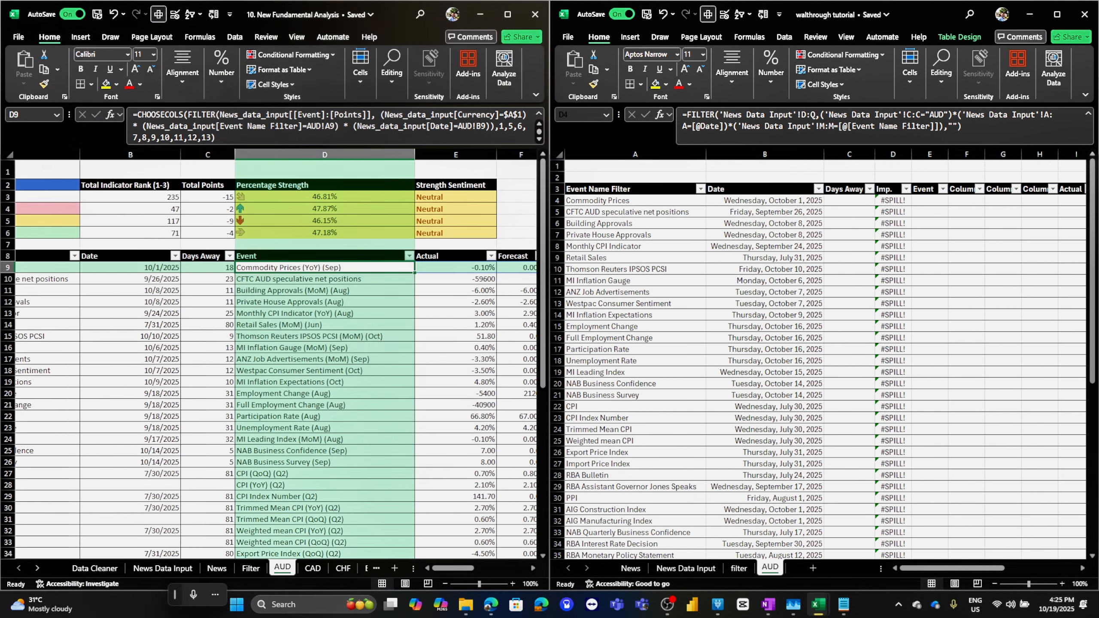
click(324, 279)
click(324, 313)
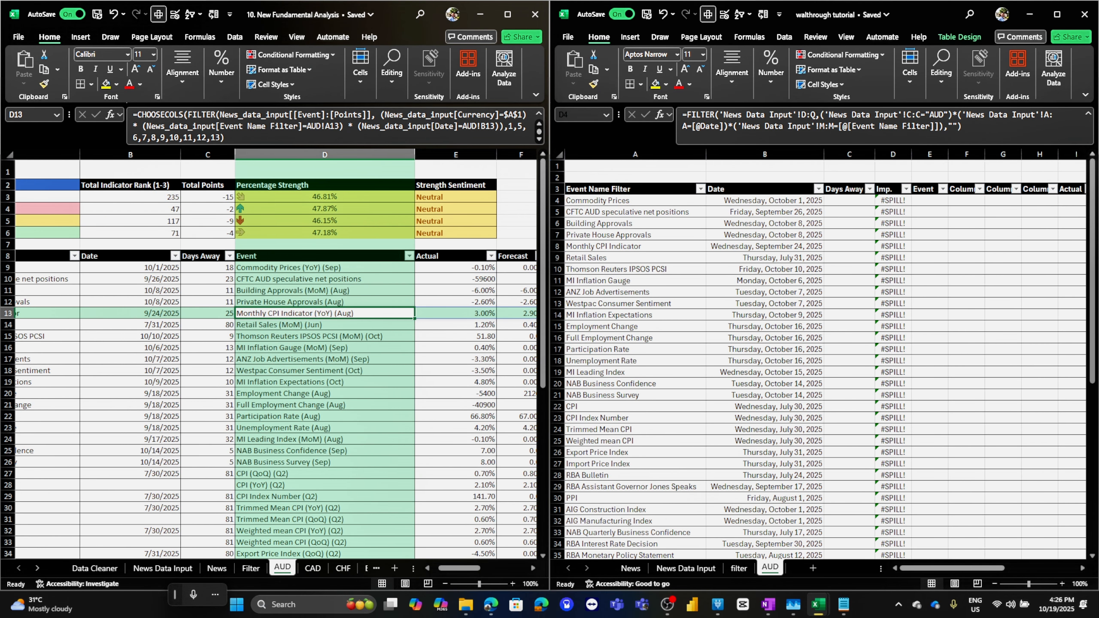
click(507, 14)
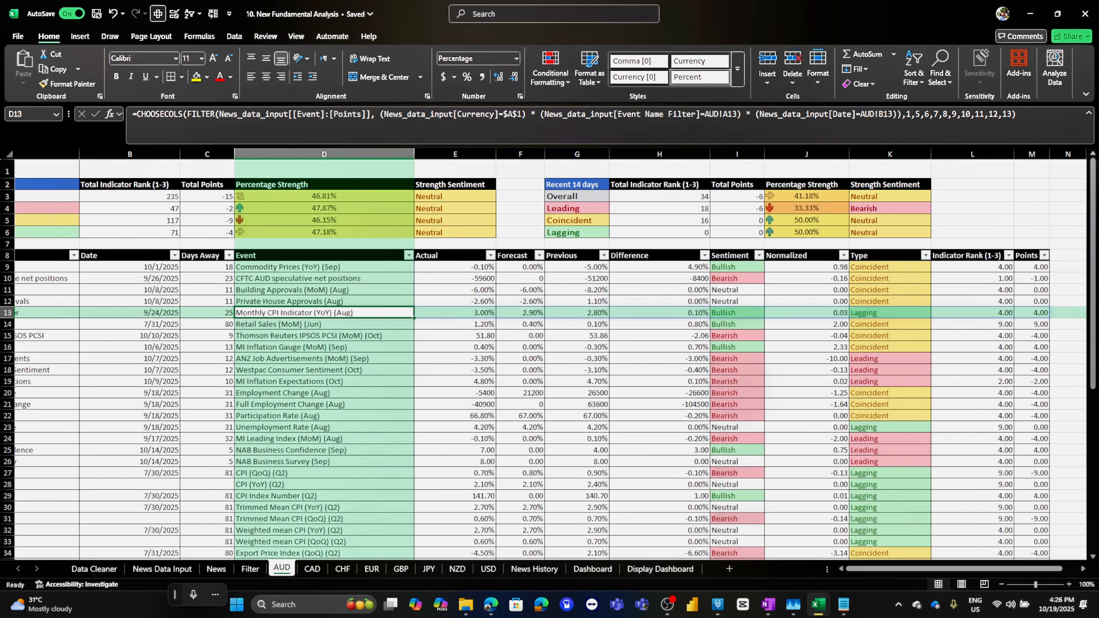
click(1057, 14)
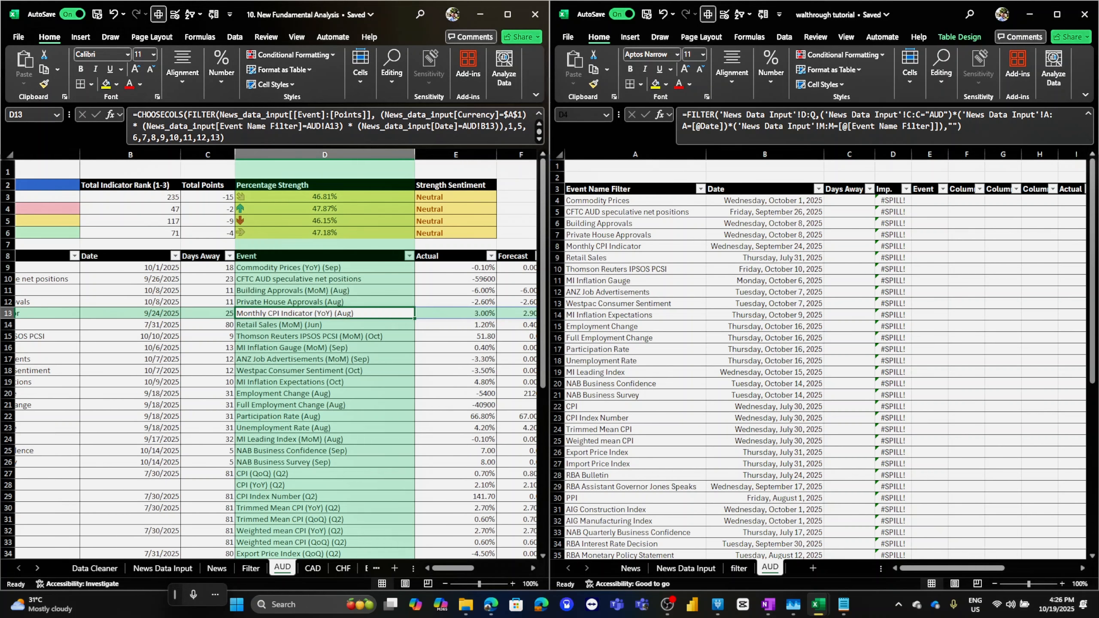
click(1057, 14)
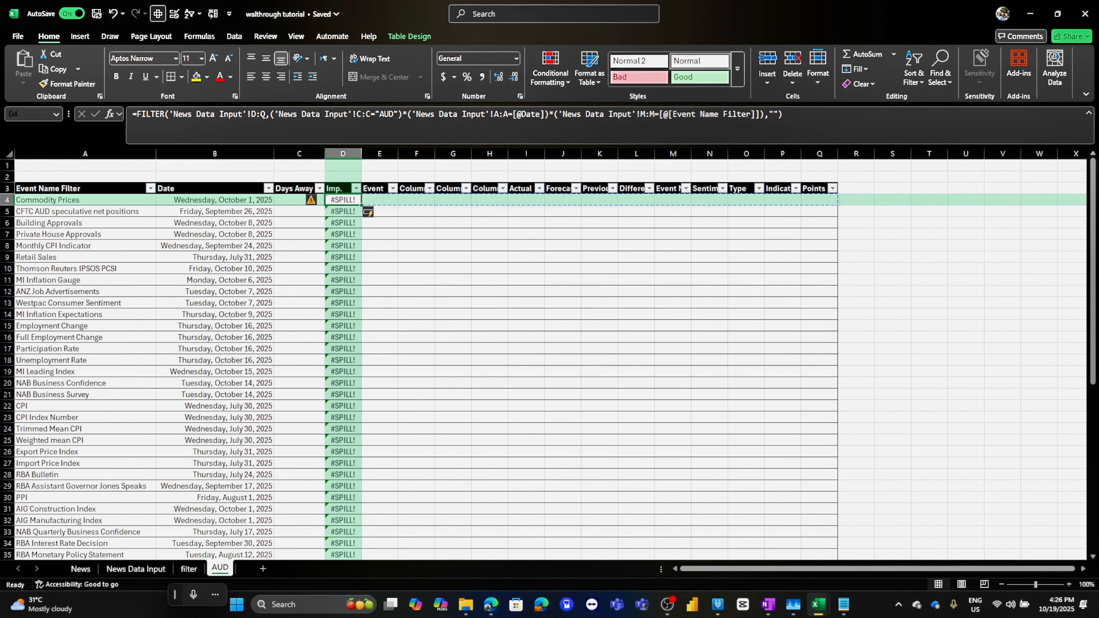
In the Days Away column, enter a formula subtracting the row's Date from TODAY()
click(409, 36)
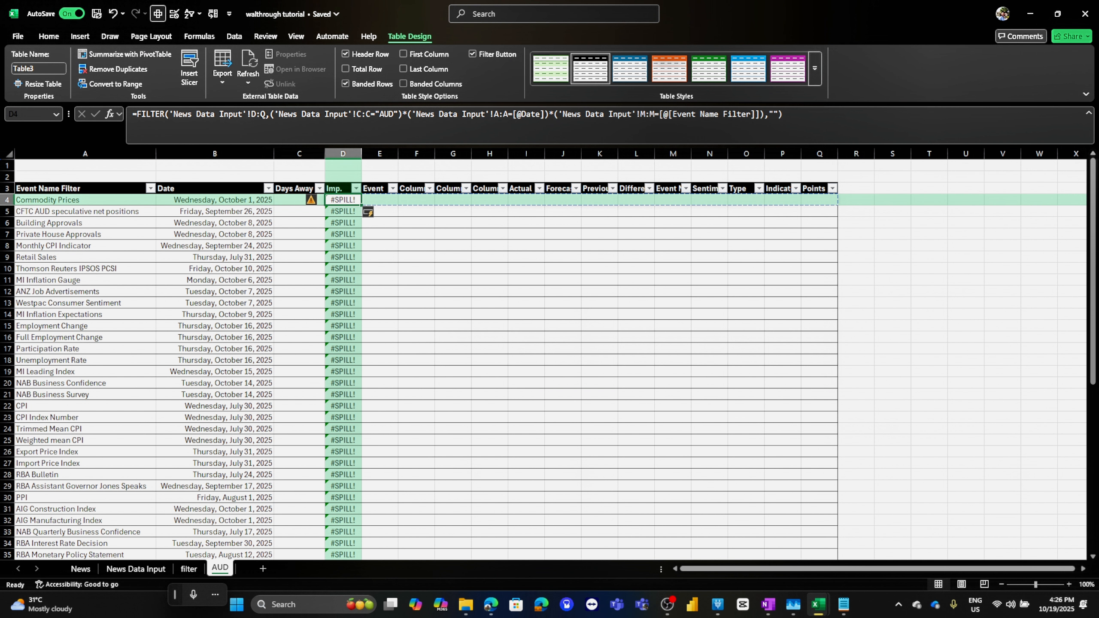
drag(214, 200, 215, 497)
drag(299, 200, 264, 349)
click(299, 200)
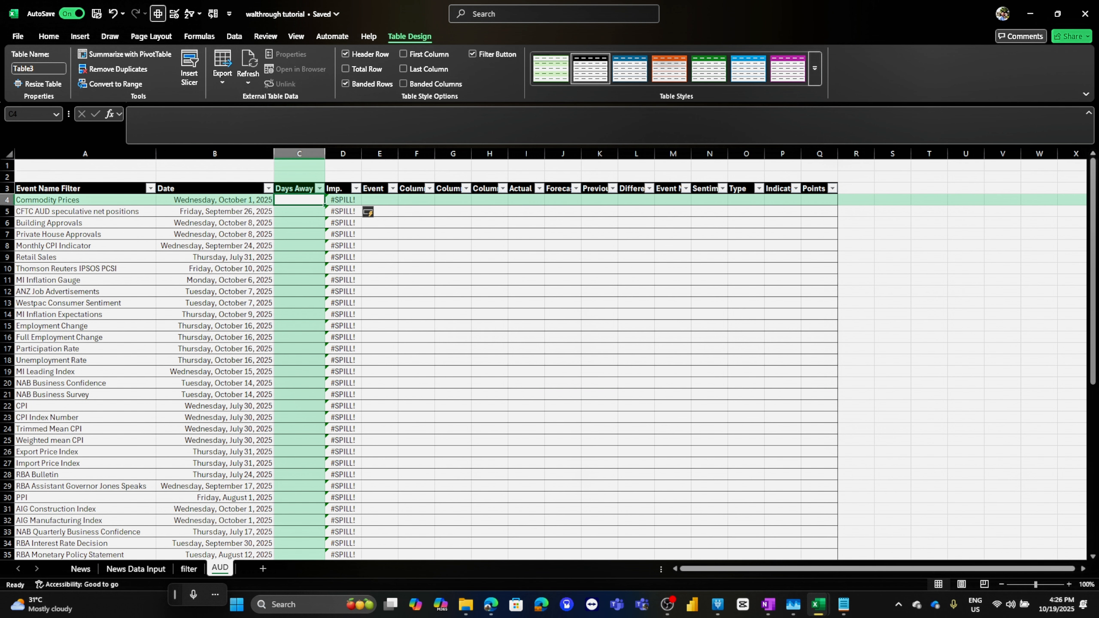
text(=to)
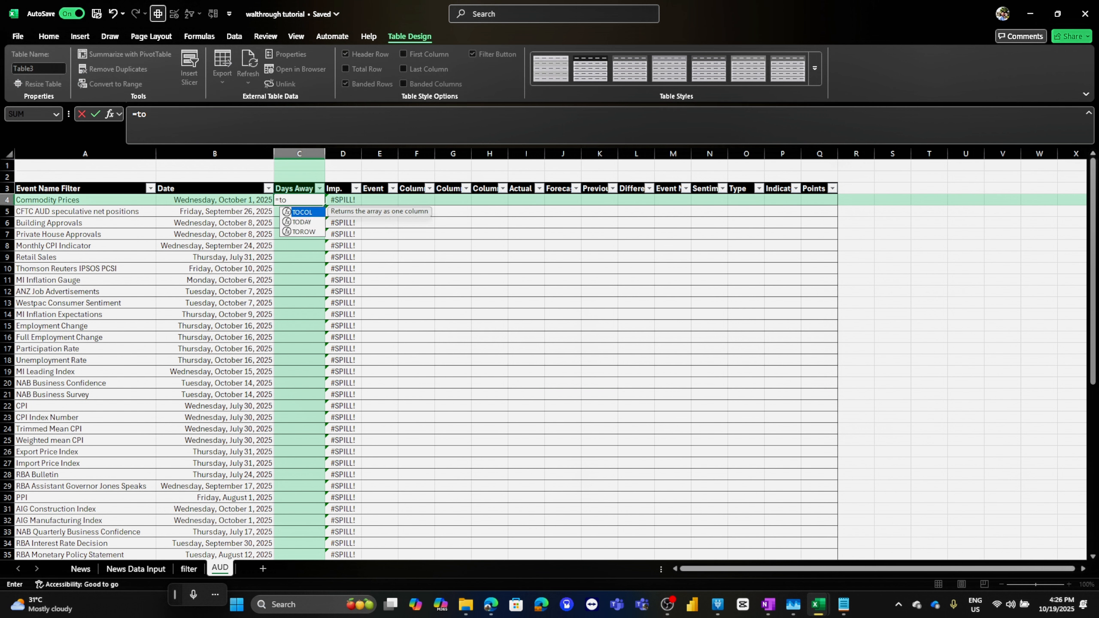
text(day())
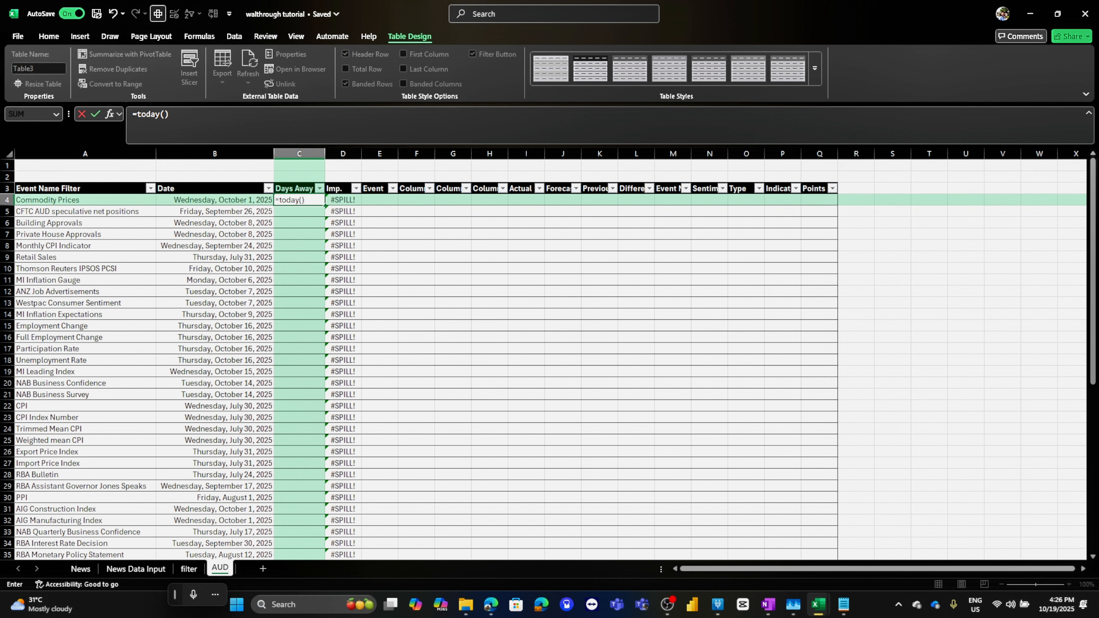
text(-)
click(215, 199)
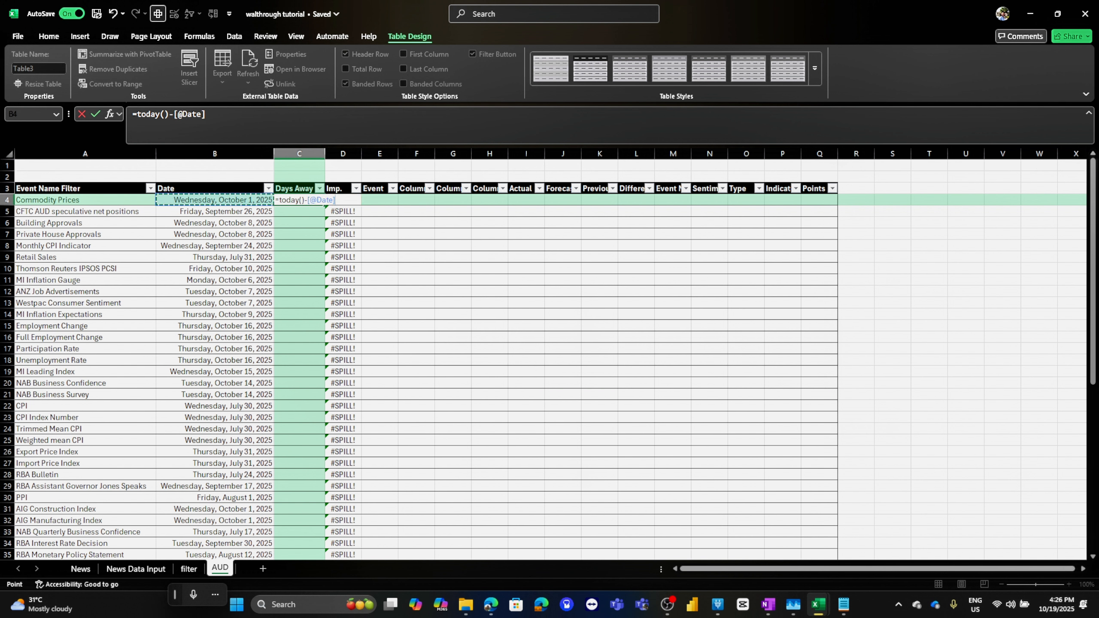
key(Return)
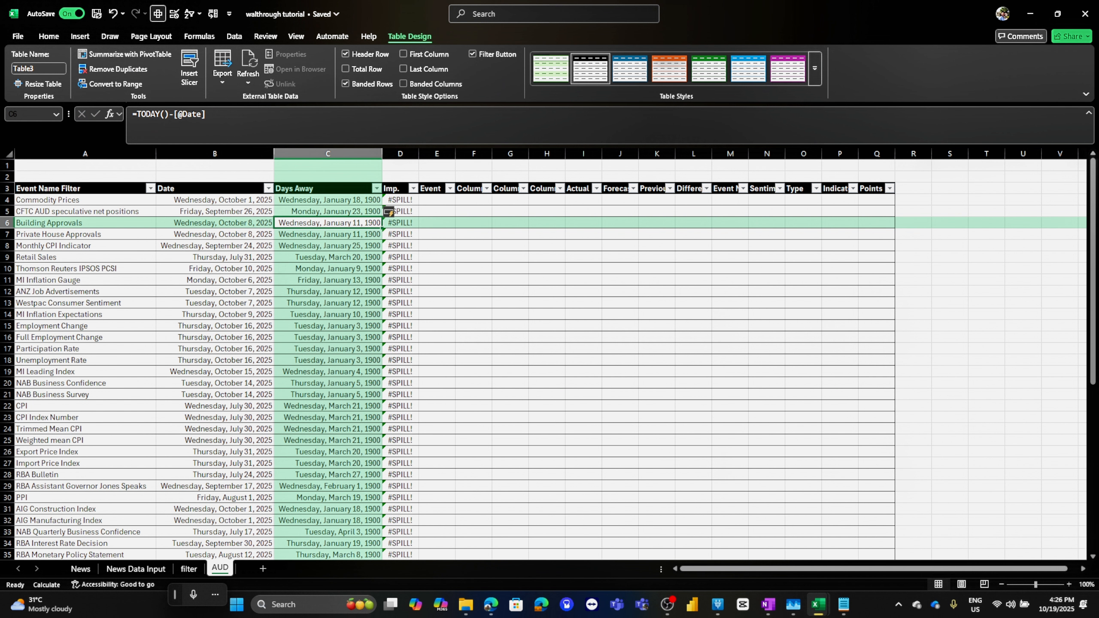
Format the Days Away column as Number with no decimal places
scroll(549, 359, down, 13)
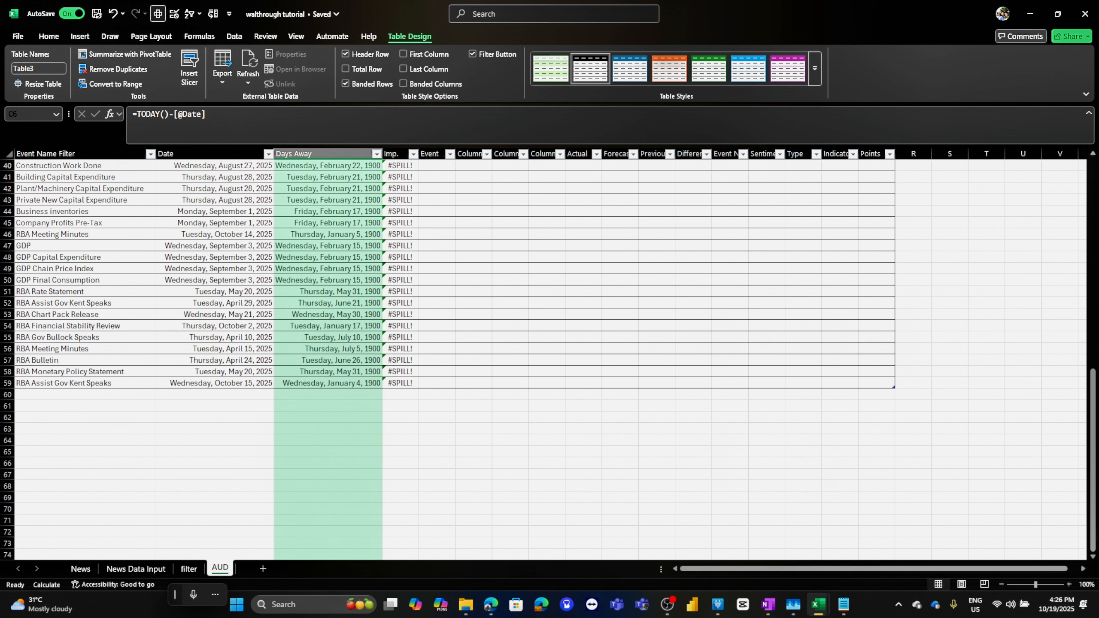
click(327, 382)
scroll(550, 359, up, 10)
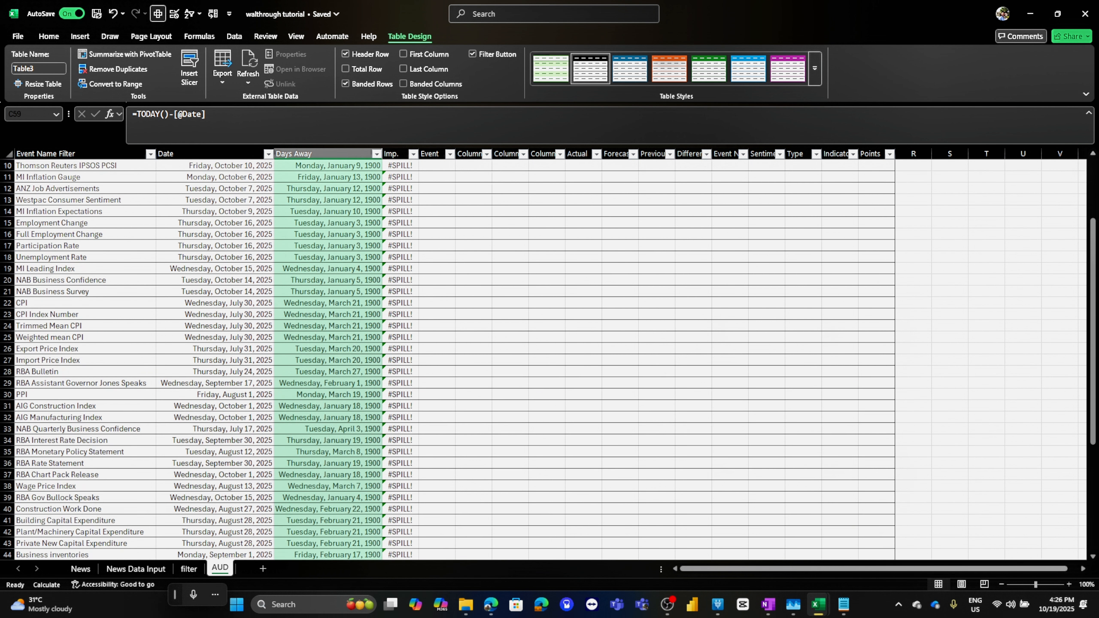
scroll(389, 212, up, 3)
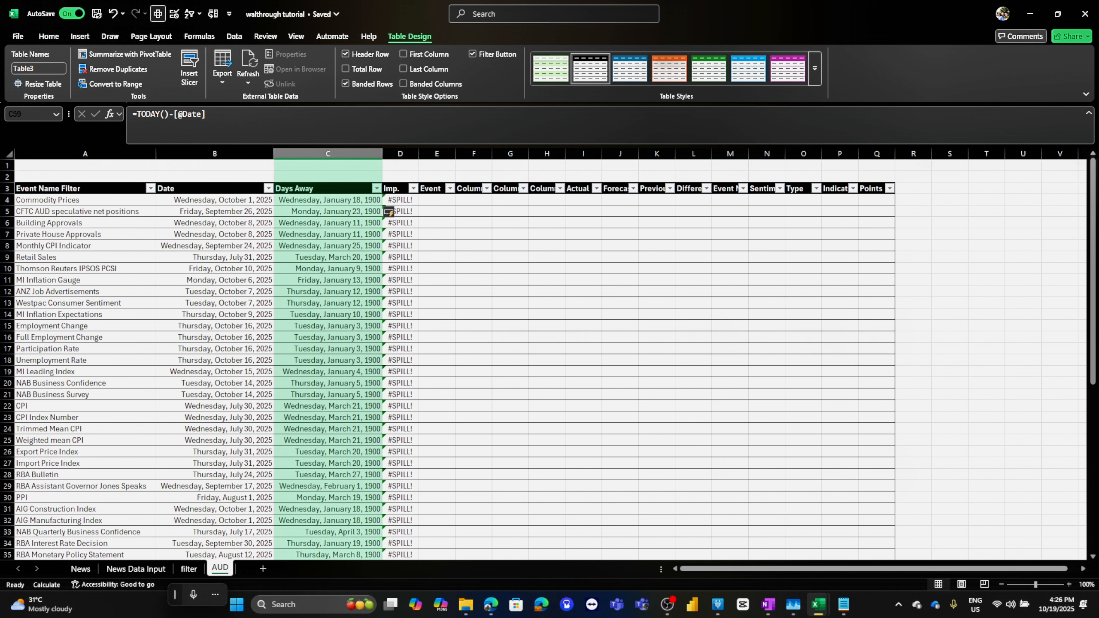
key(ctrl+space)
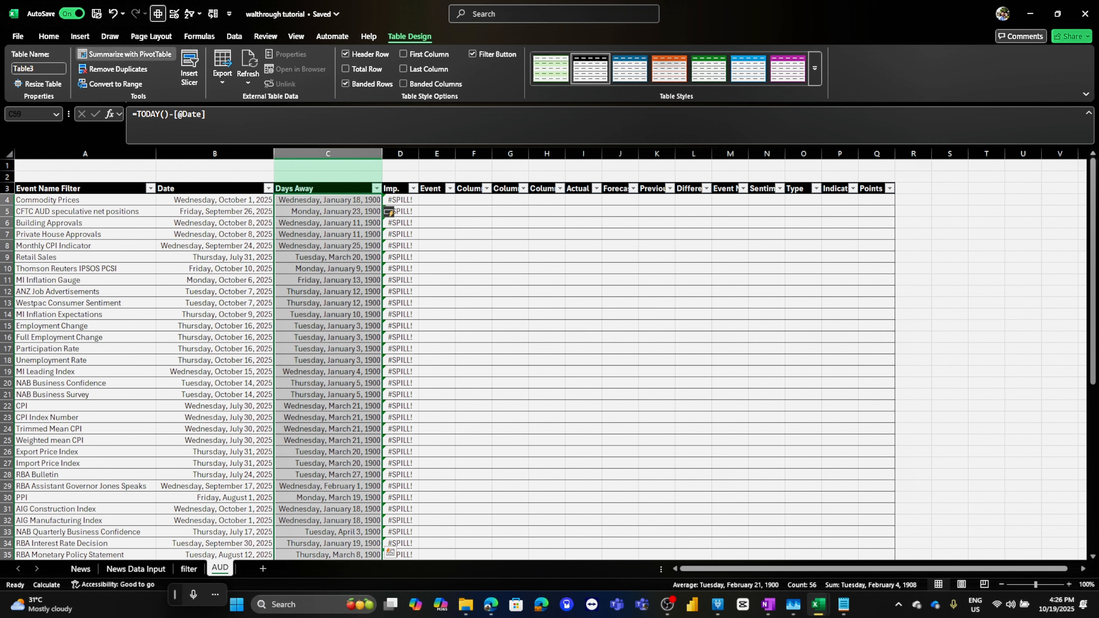
click(48, 37)
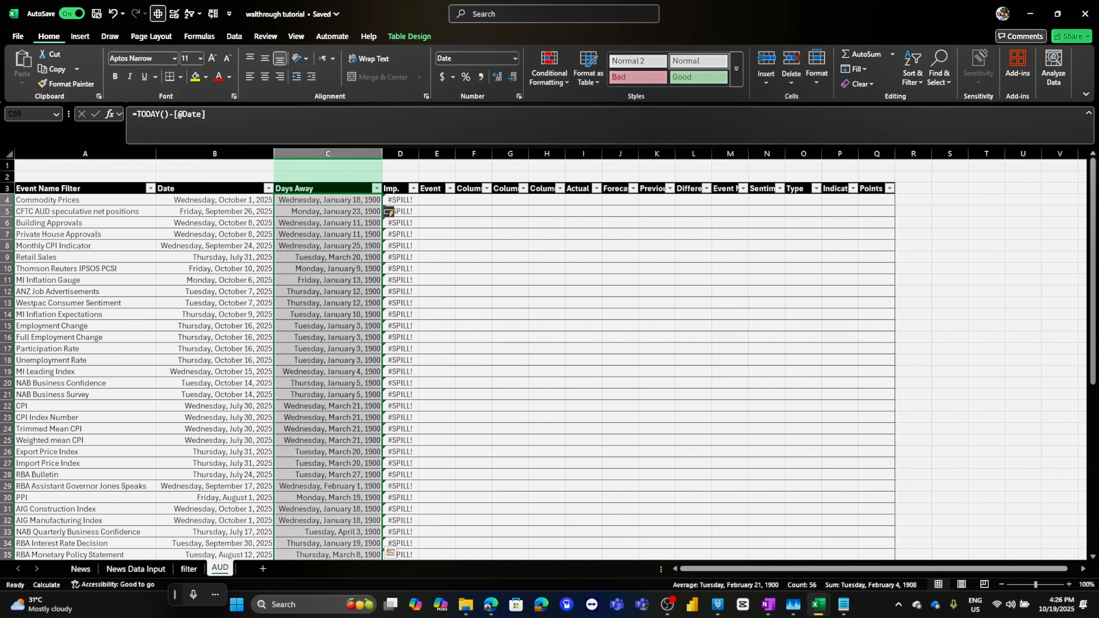
click(516, 58)
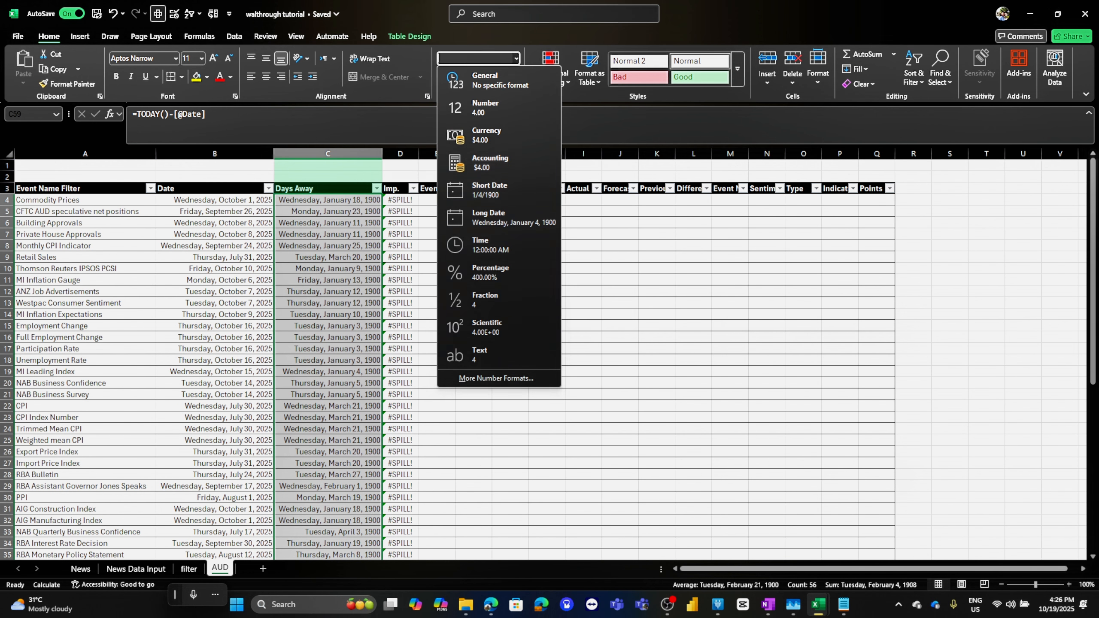
click(476, 108)
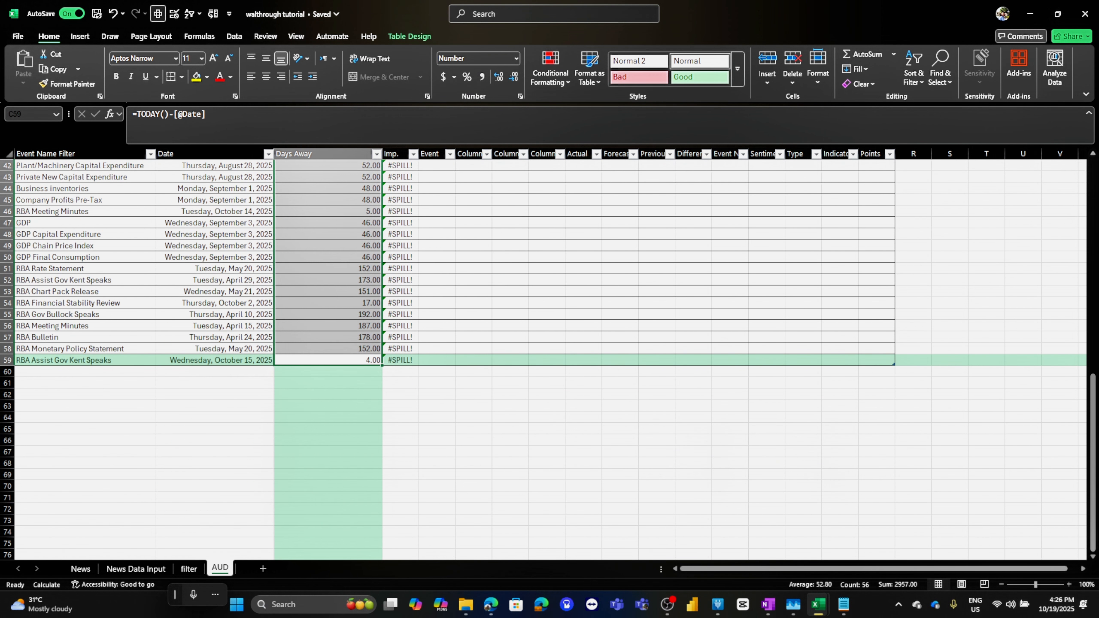
click(514, 76)
click(513, 77)
scroll(540, 359, up, 9)
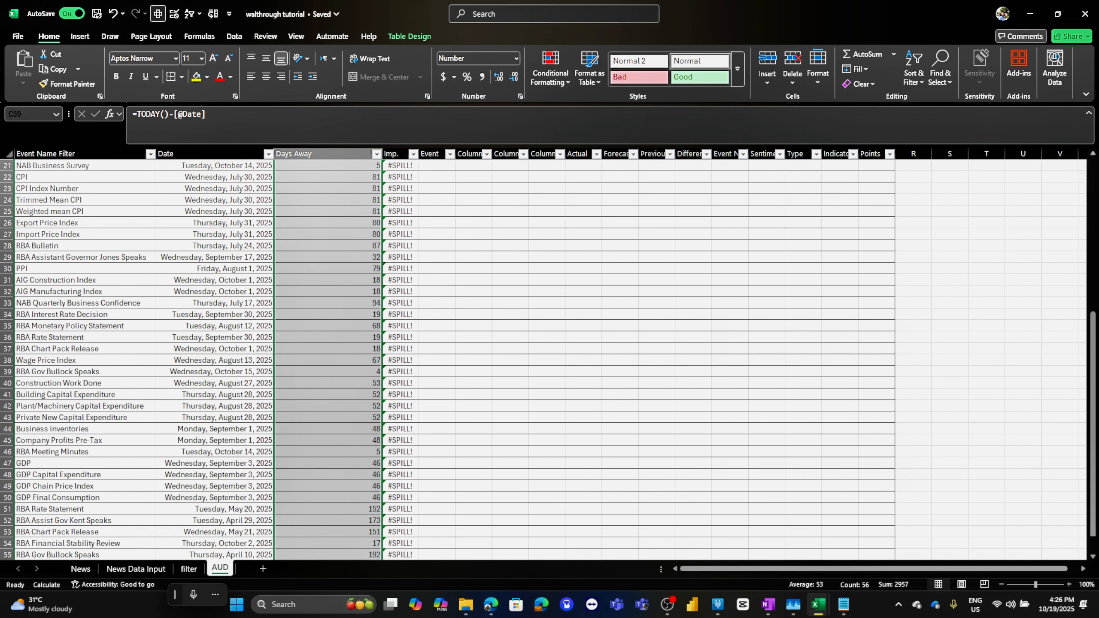
scroll(541, 359, up, 5)
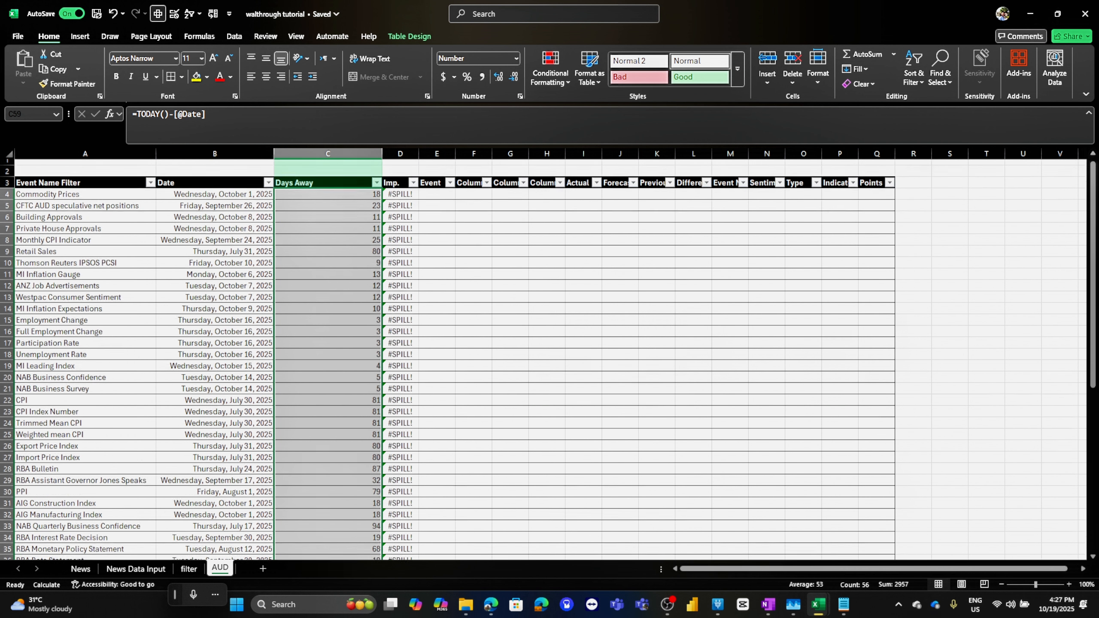
click(328, 245)
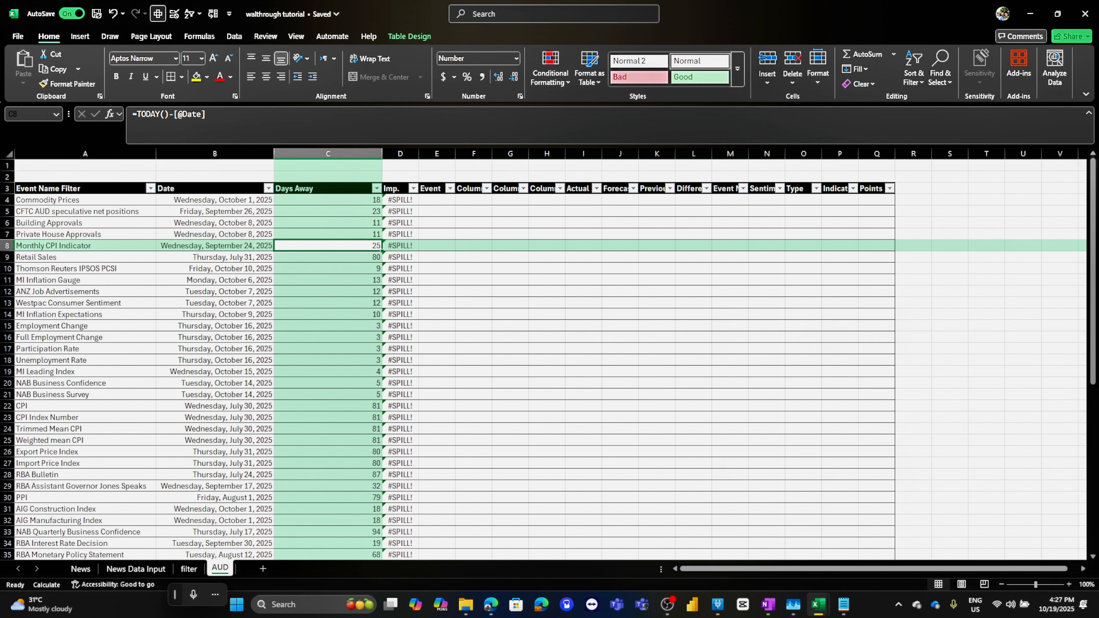
click(327, 200)
click(409, 36)
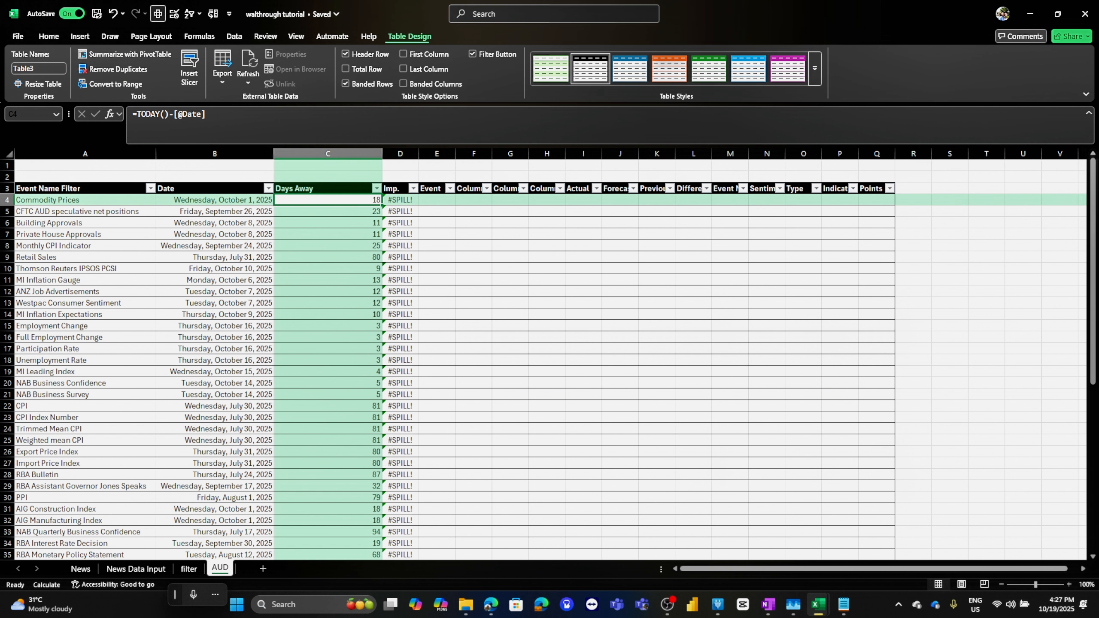
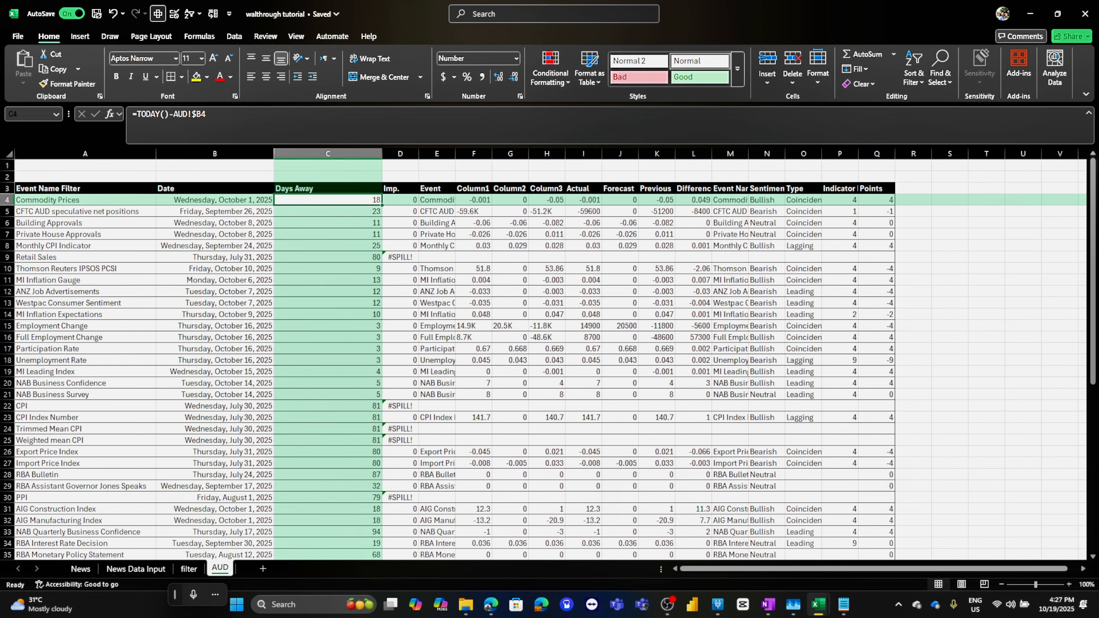
Inspect the Imp. column's FILTER formula and the neighbouring columns it spills into
click(400, 200)
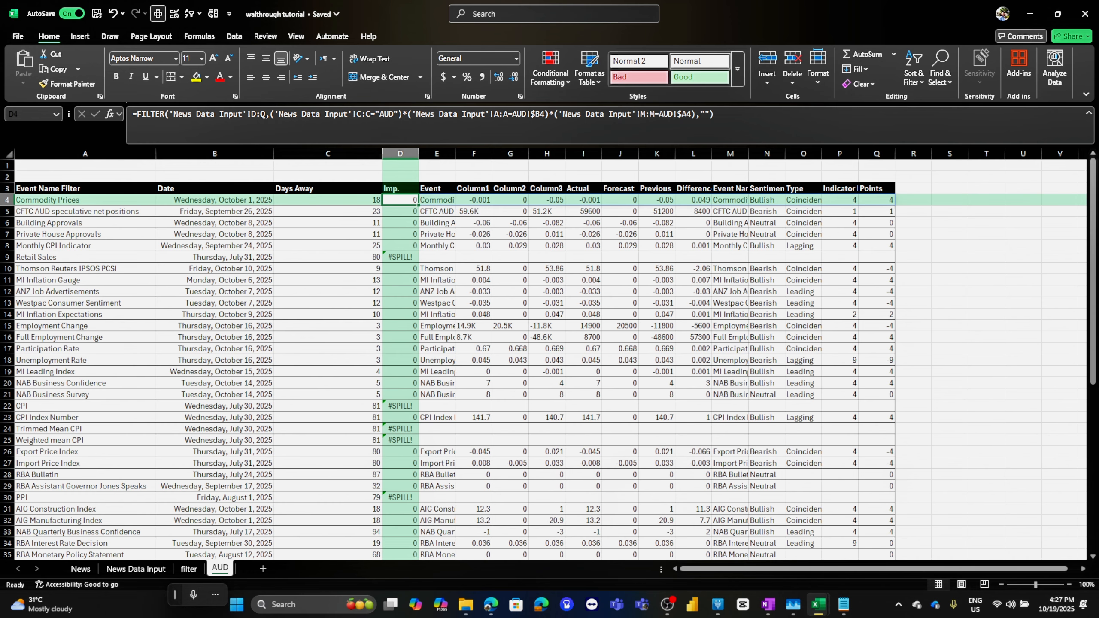
click(85, 200)
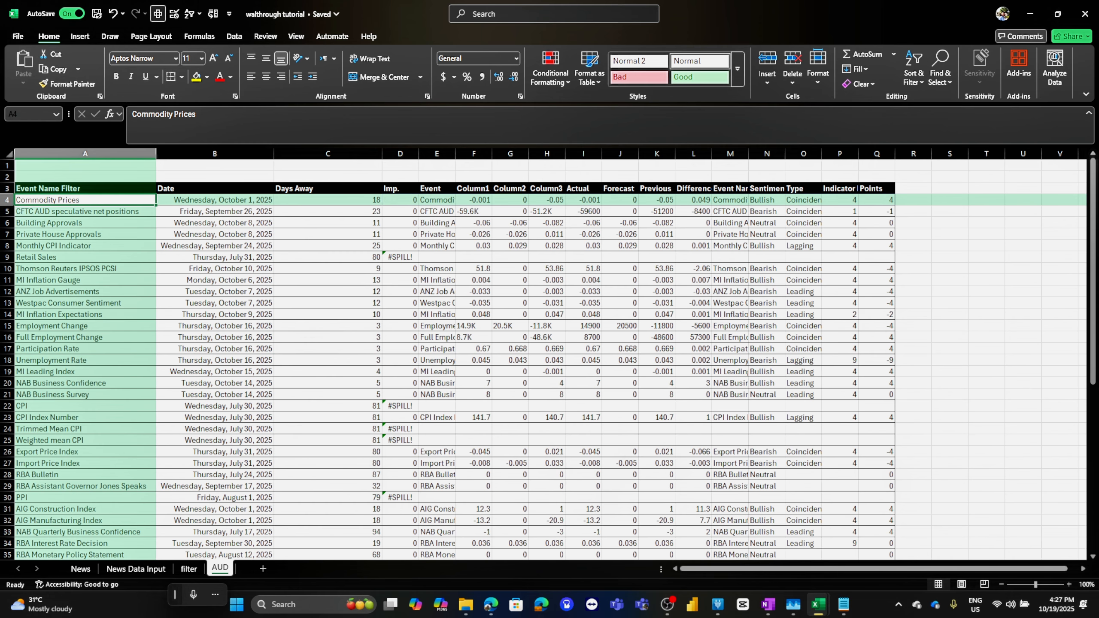
click(730, 200)
click(400, 200)
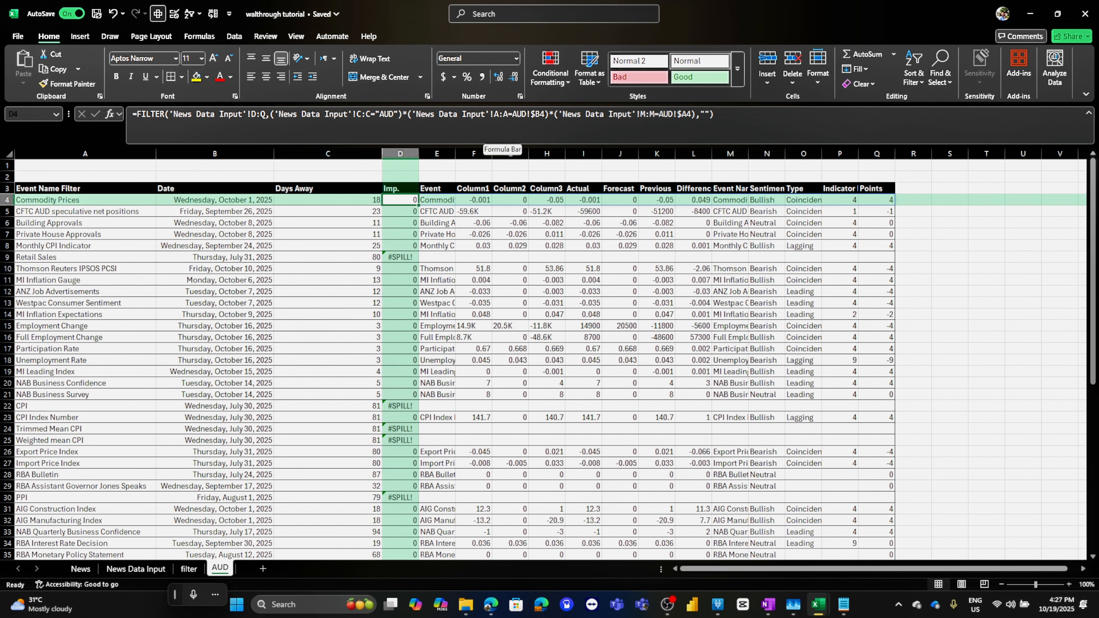
click(657, 115)
click(656, 153)
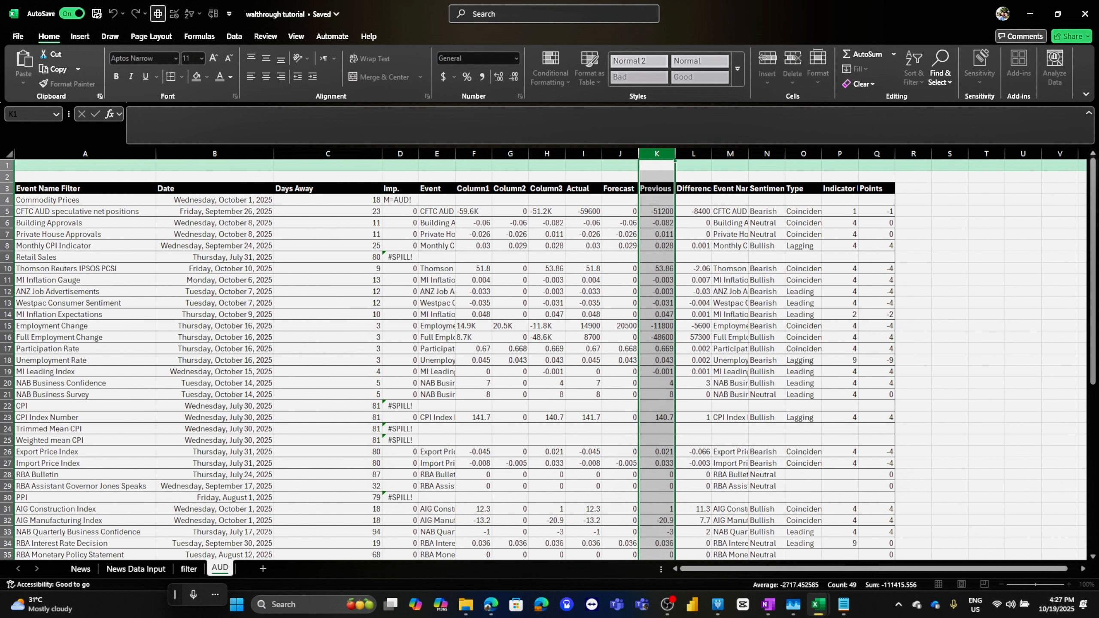
click(400, 200)
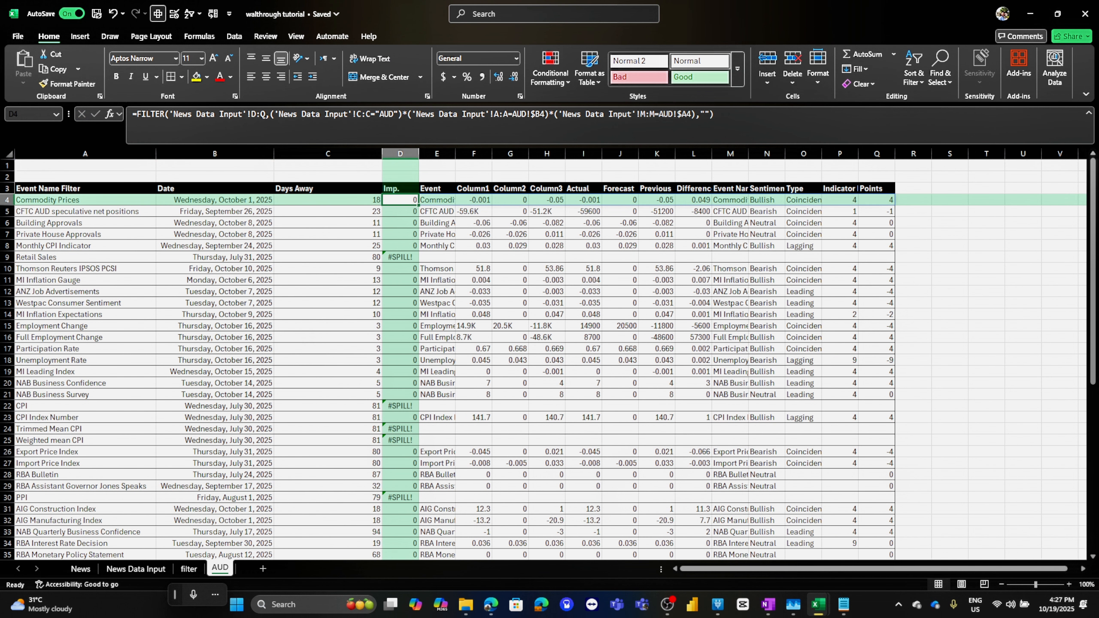
Wrap the FILTER formula in CHOOSECOLS to return only columns 2, 6, 7, 8, 9, 11, 12, 13 and 14
key(F2)
text(choos)
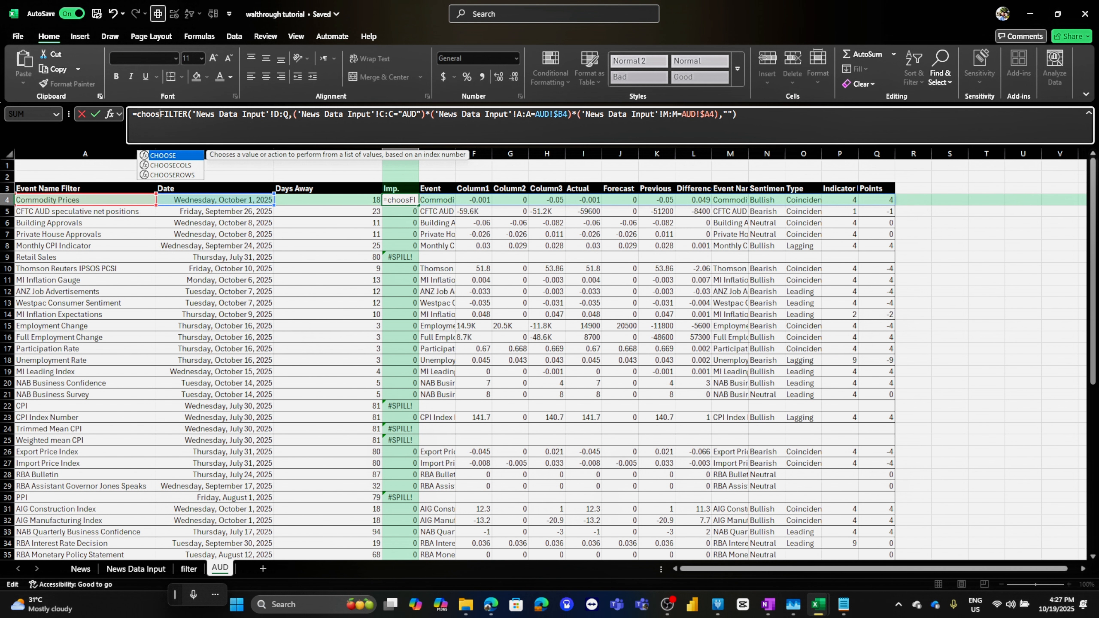
text(ecols)
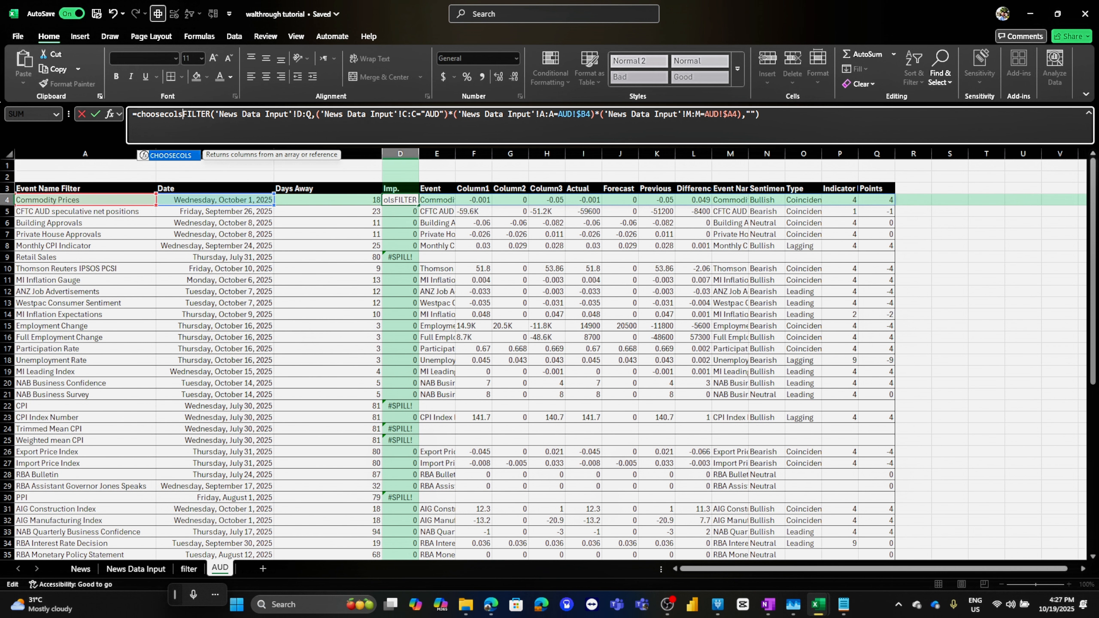
text(()
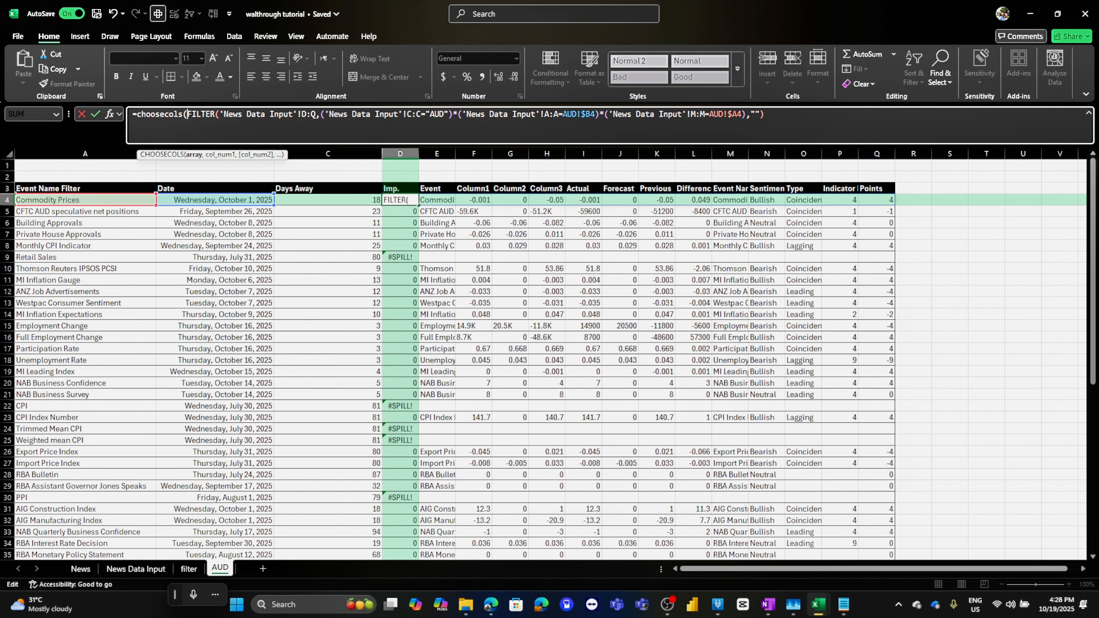
key(End)
text(,)
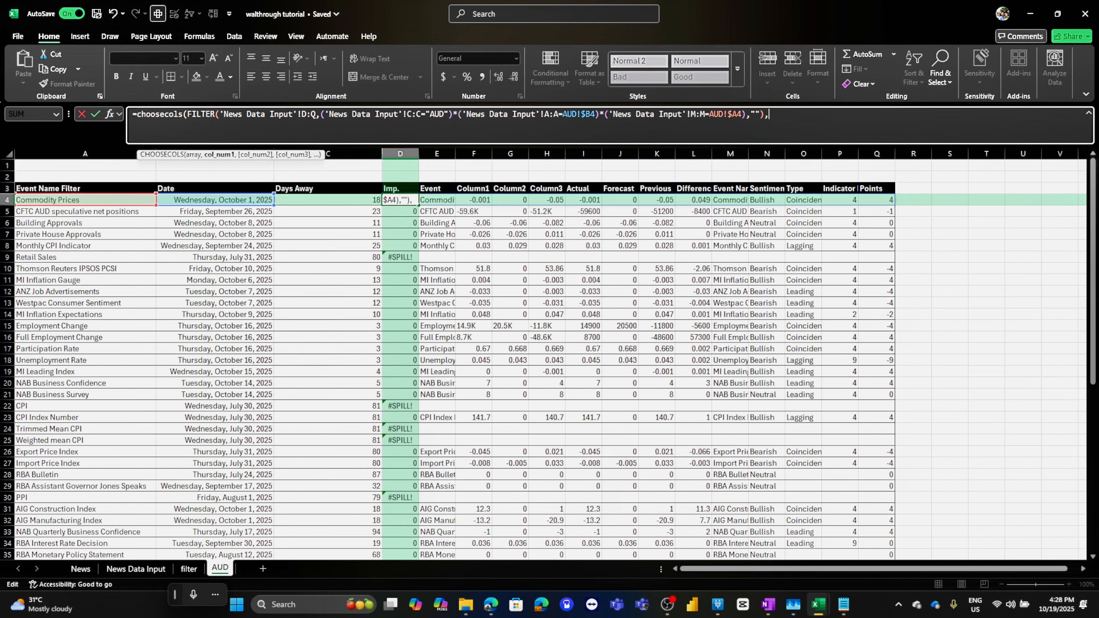
text(2,6,7,)
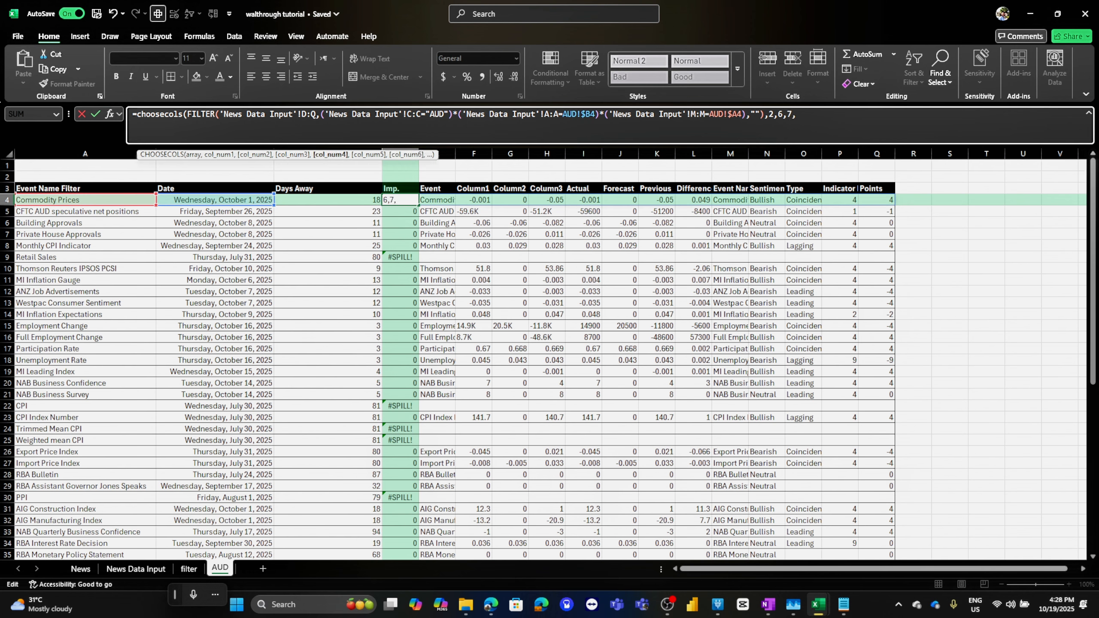
text(8)
text(,9)
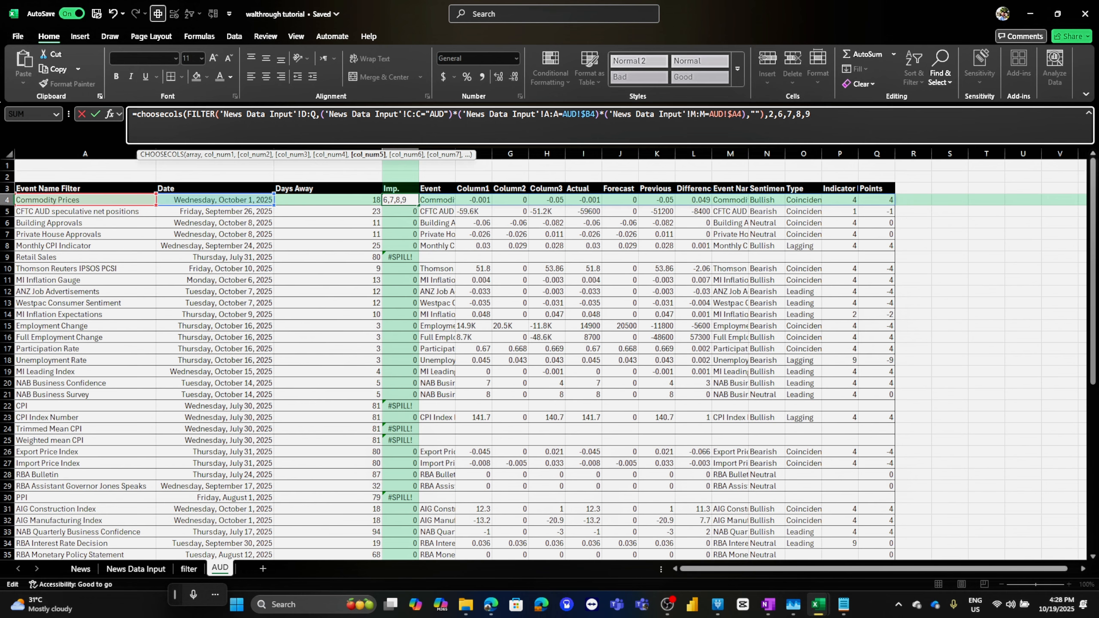
text(,1)
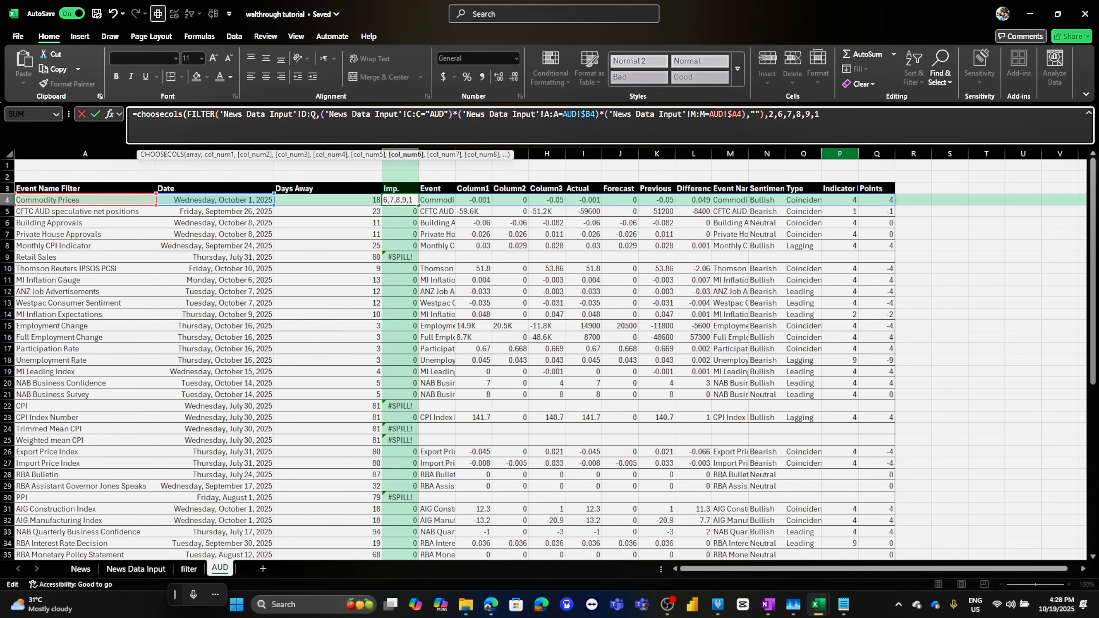
text(1,12,)
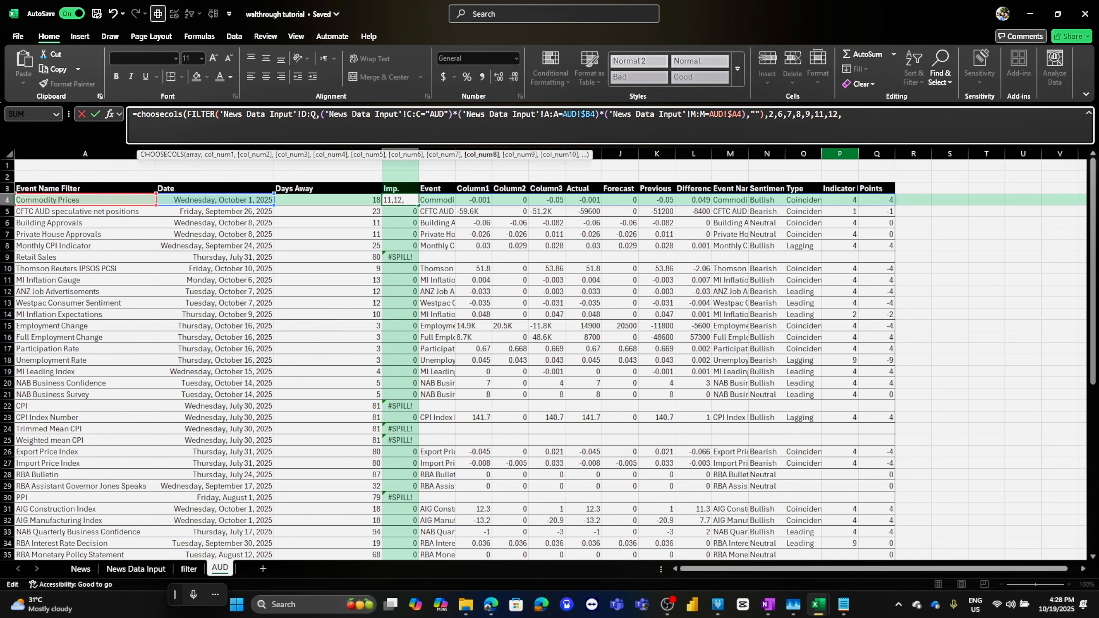
text(13,14)
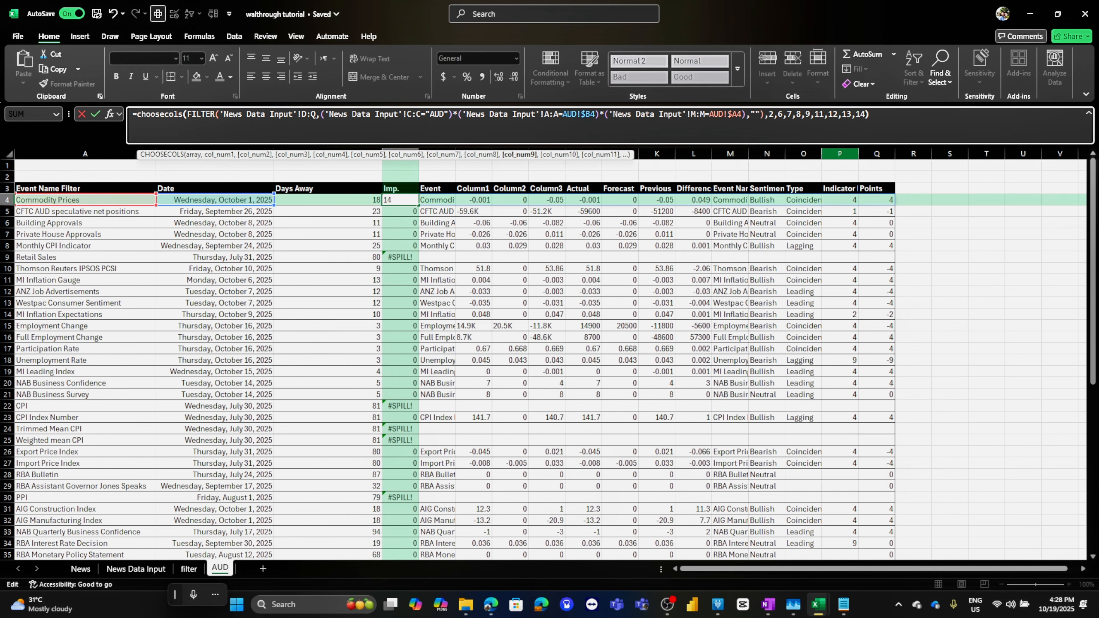
key(Return)
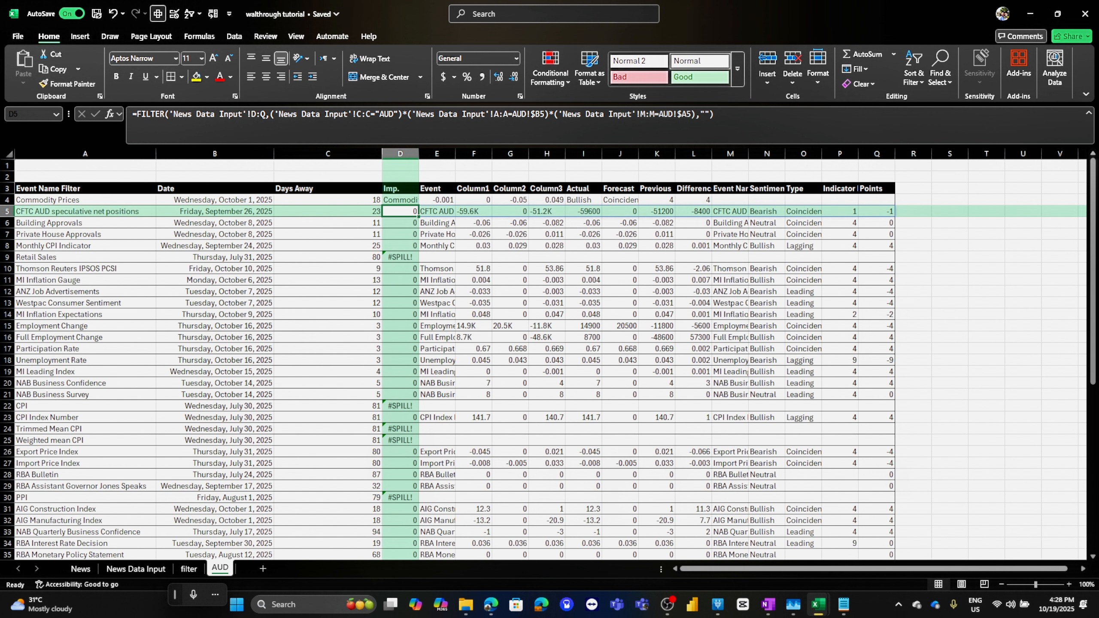
Copy the header labels from Event through Points and paste them one column left, starting at the Imp. column
drag(436, 189, 876, 188)
key(ctrl+c)
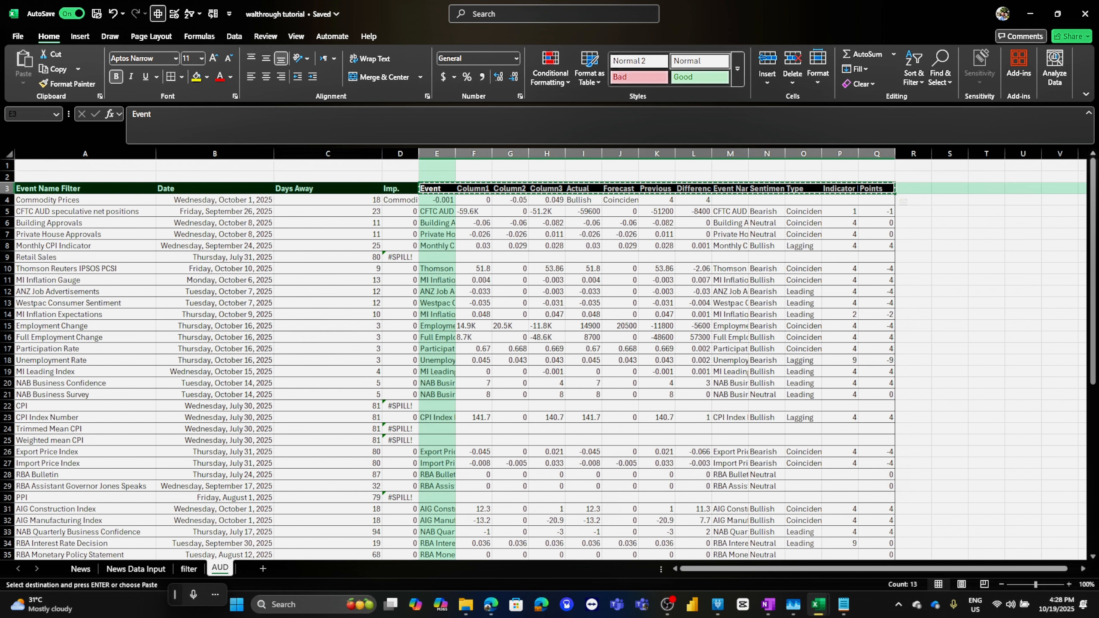
click(400, 188)
key(ctrl+v)
click(436, 188)
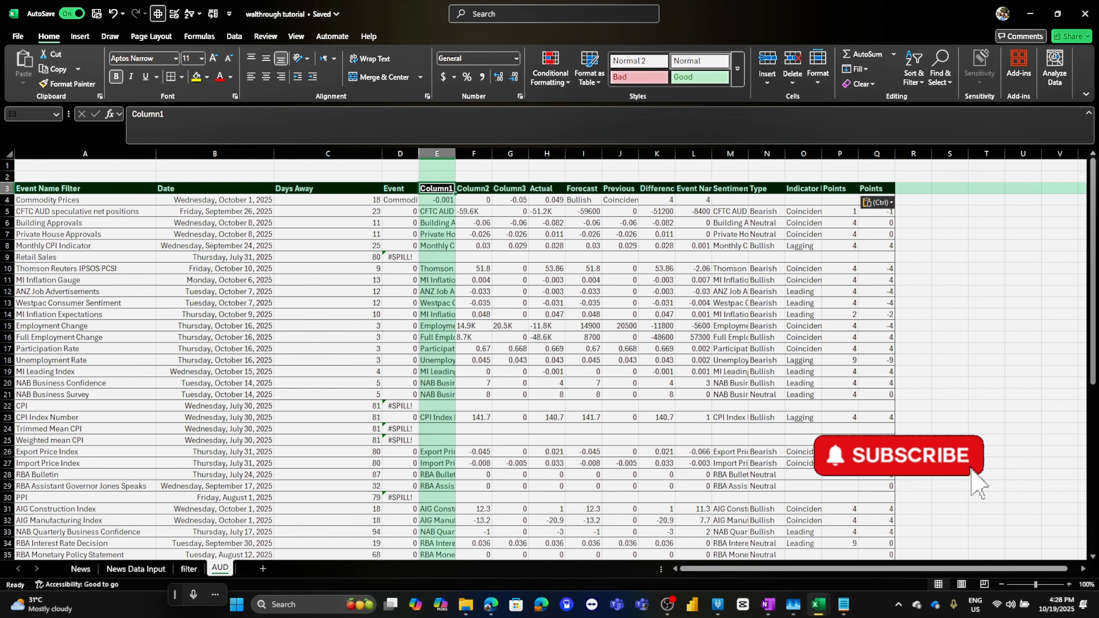
Copy the Actual through Points header labels and paste them starting in the column right after Event
drag(547, 189, 839, 189)
key(ctrl+c)
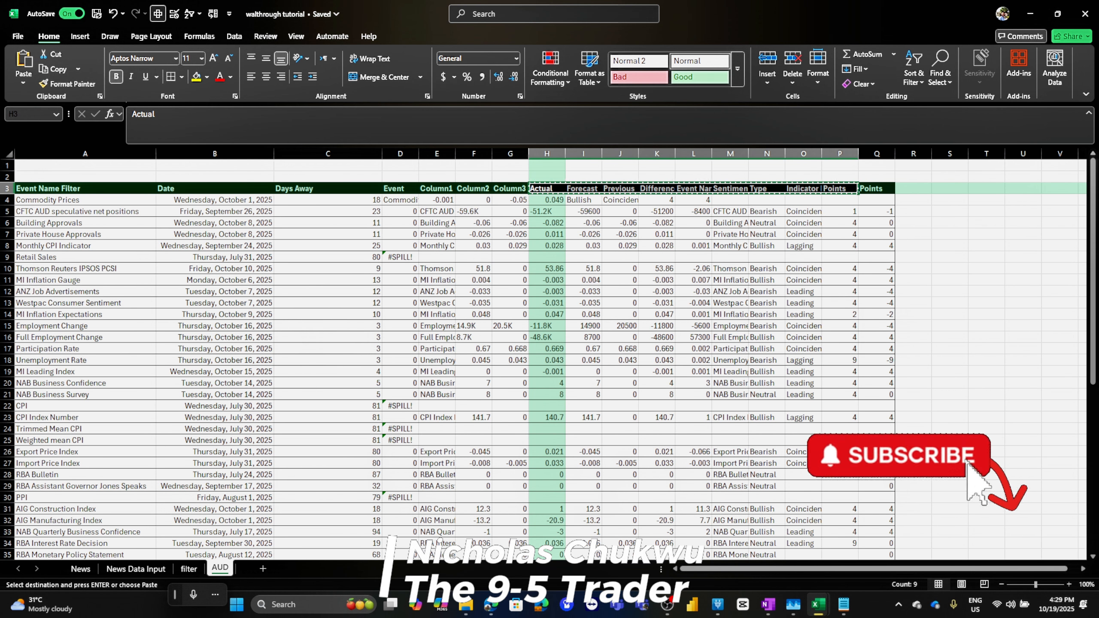
click(437, 189)
key(ctrl+v)
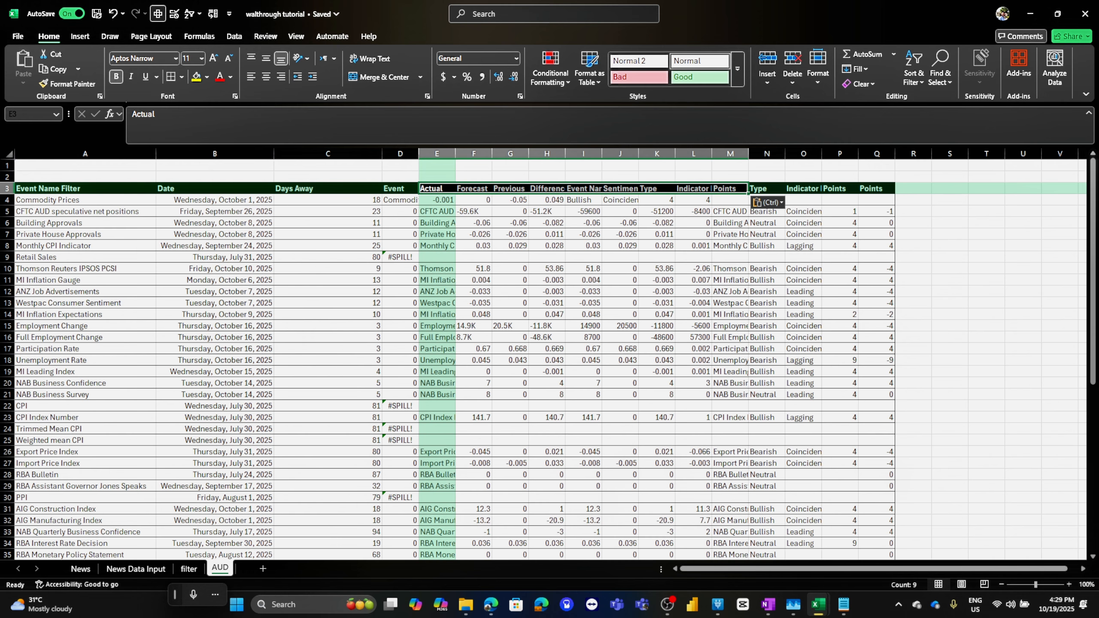
Paste the Sentiment, Type, Indicator and Points headers after Difference and clear the leftover header cells beyond them
drag(619, 189, 730, 189)
key(ctrl+c)
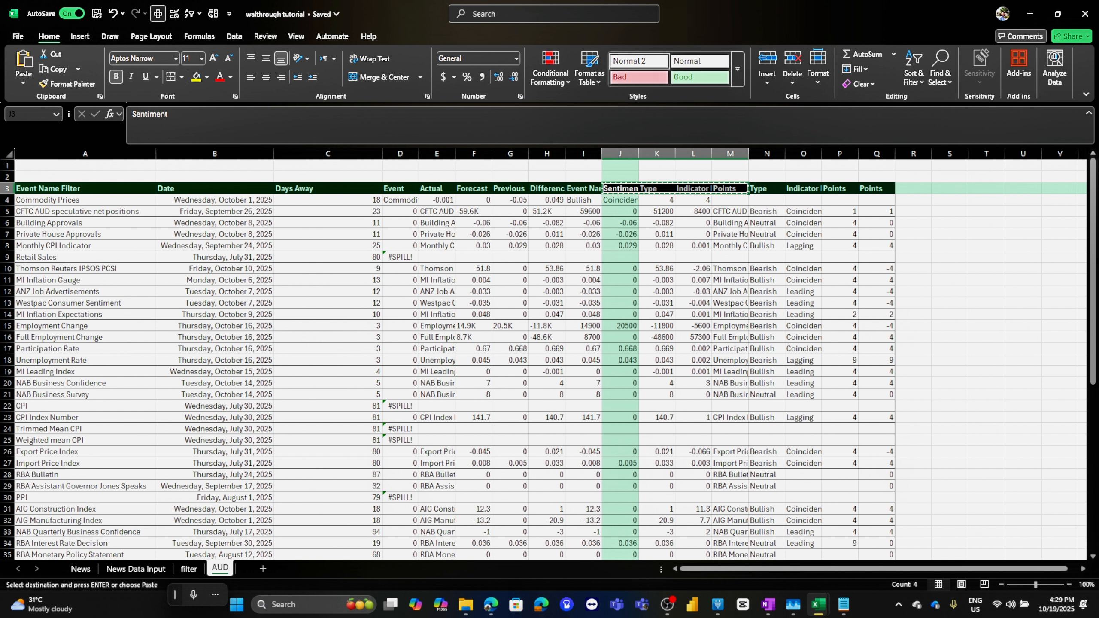
click(583, 188)
key(ctrl+v)
drag(730, 189, 877, 188)
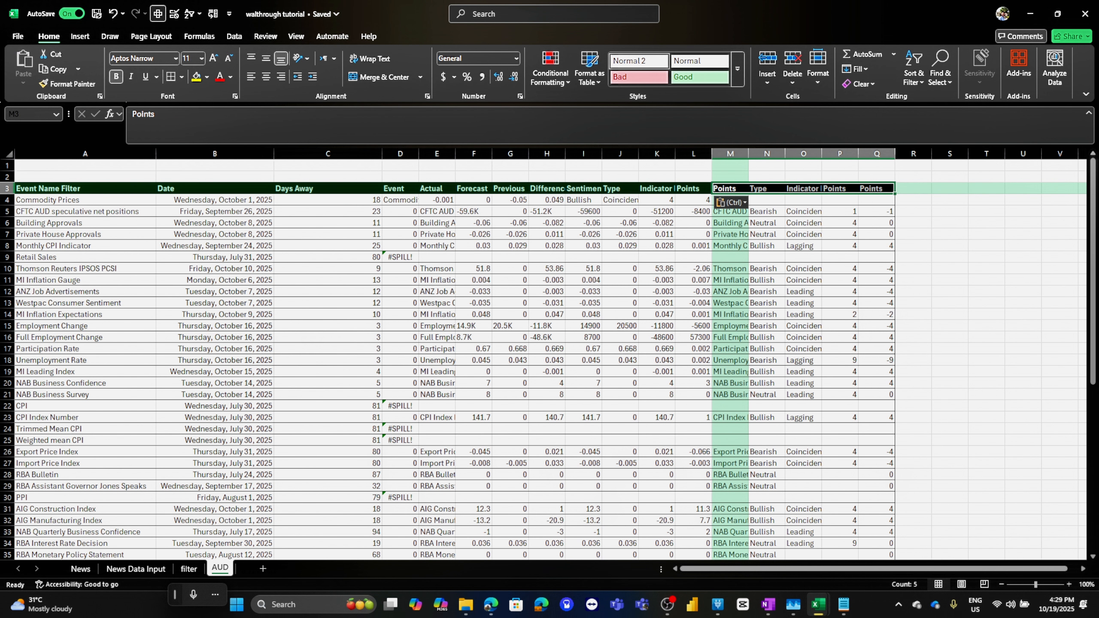
key(Delete)
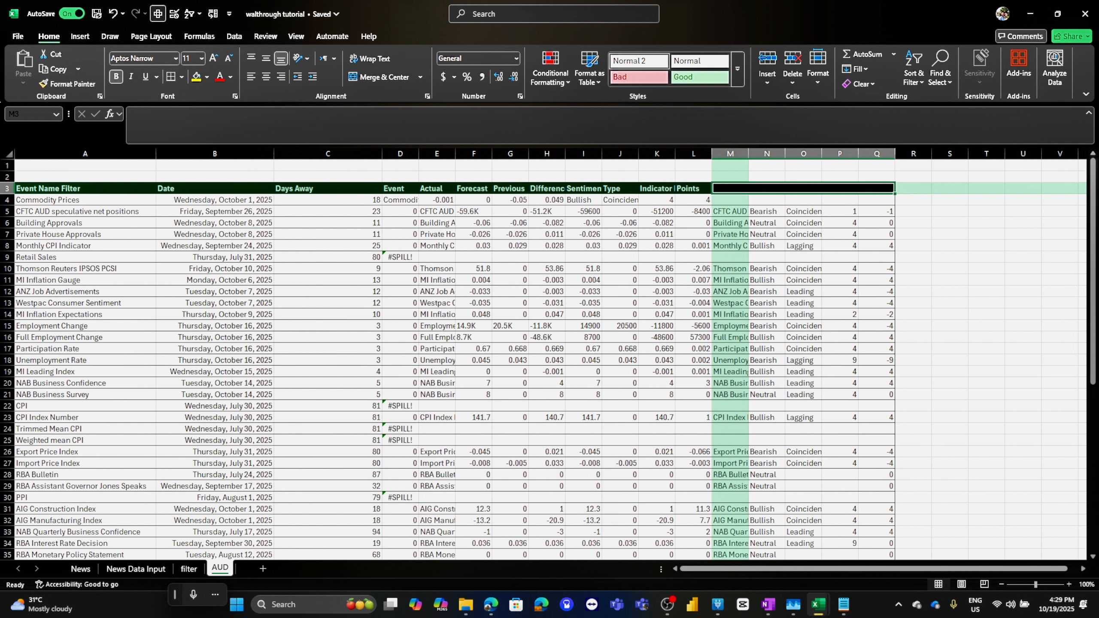
Fill the CHOOSECOLS formula down the Event column through row 59
click(400, 200)
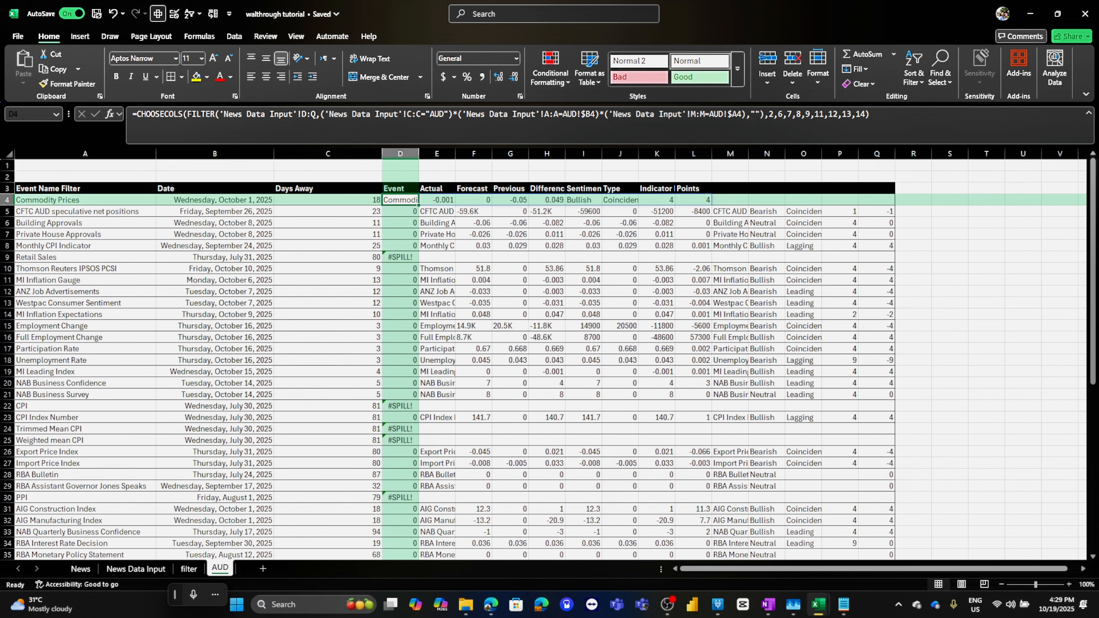
drag(418, 205, 400, 558)
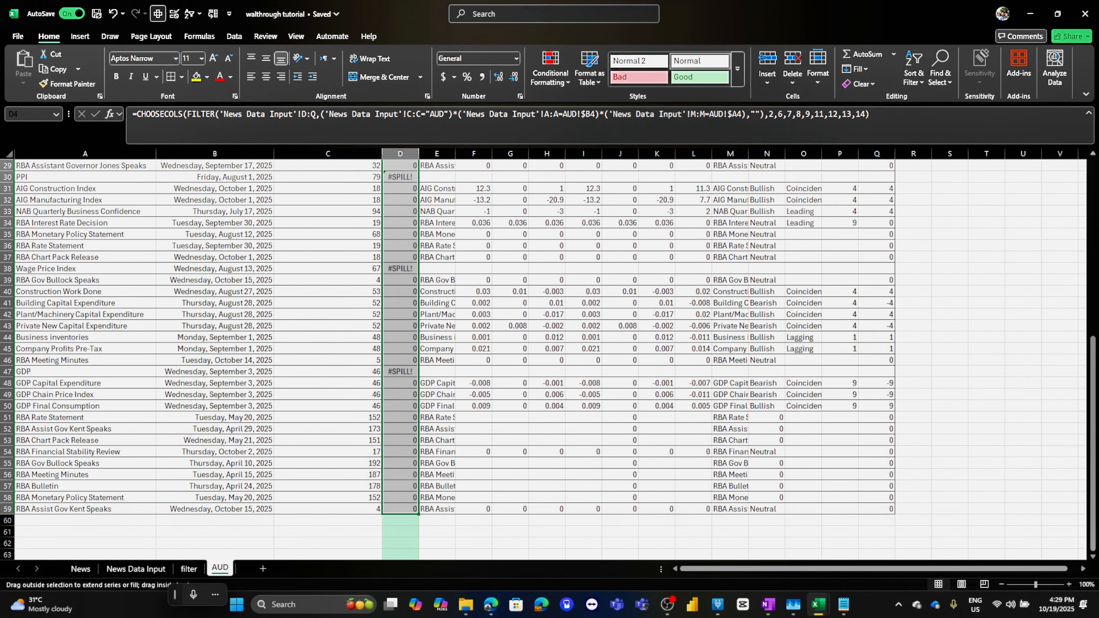
click(474, 361)
scroll(474, 360, up, 9)
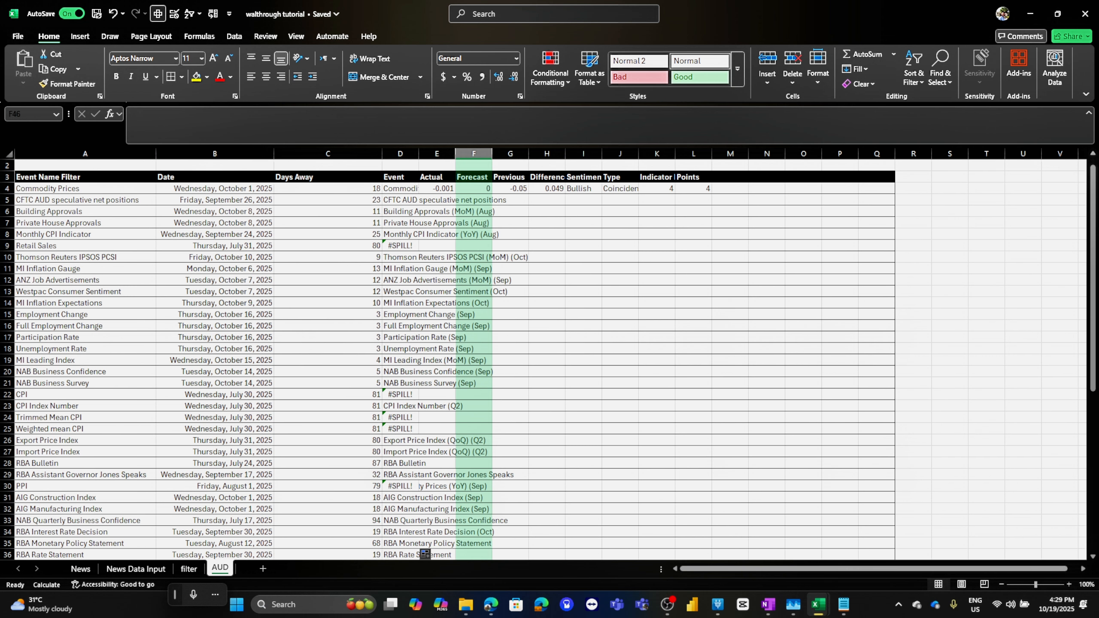
Delete the leftover columns M through Q
click(766, 154)
drag(730, 154, 876, 154)
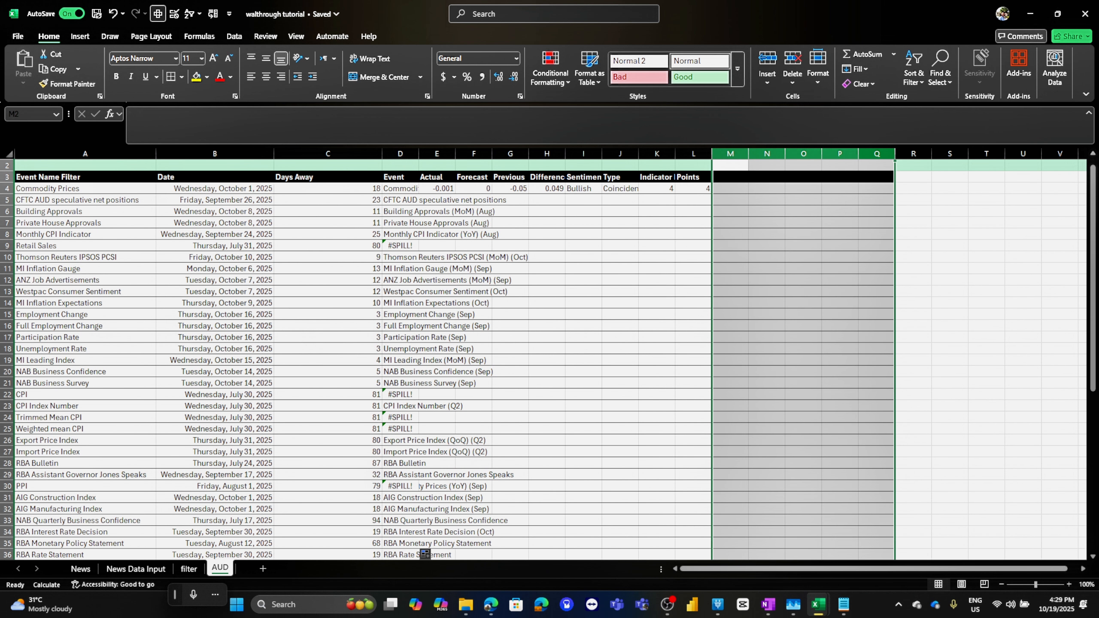
right_click(861, 153)
click(891, 279)
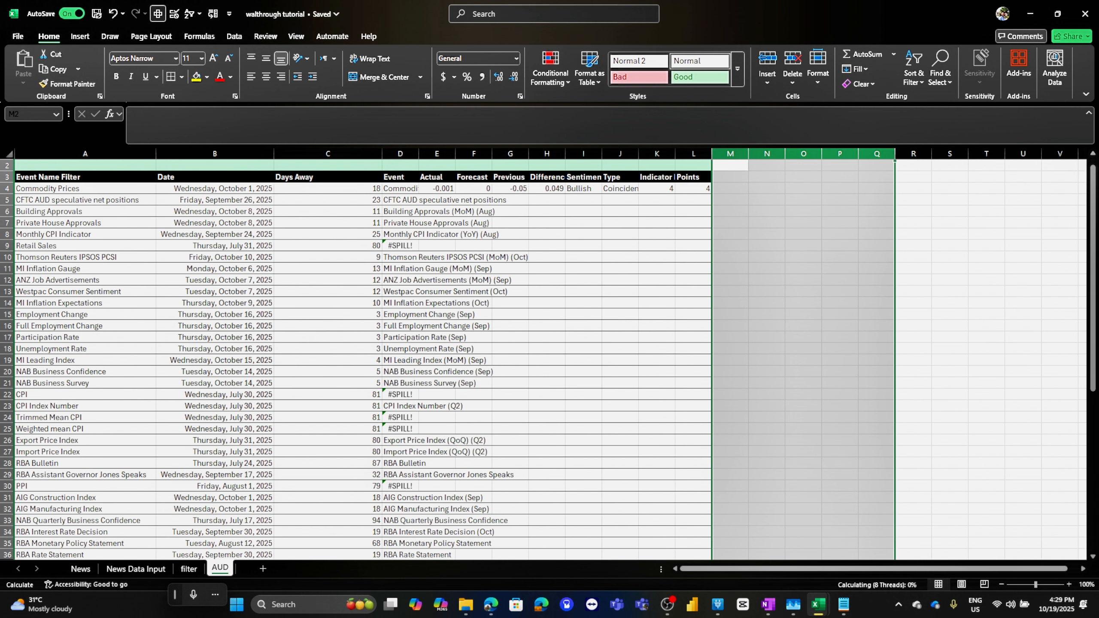
Select the whole sheet and autofit all column widths
click(9, 154)
double_click(156, 154)
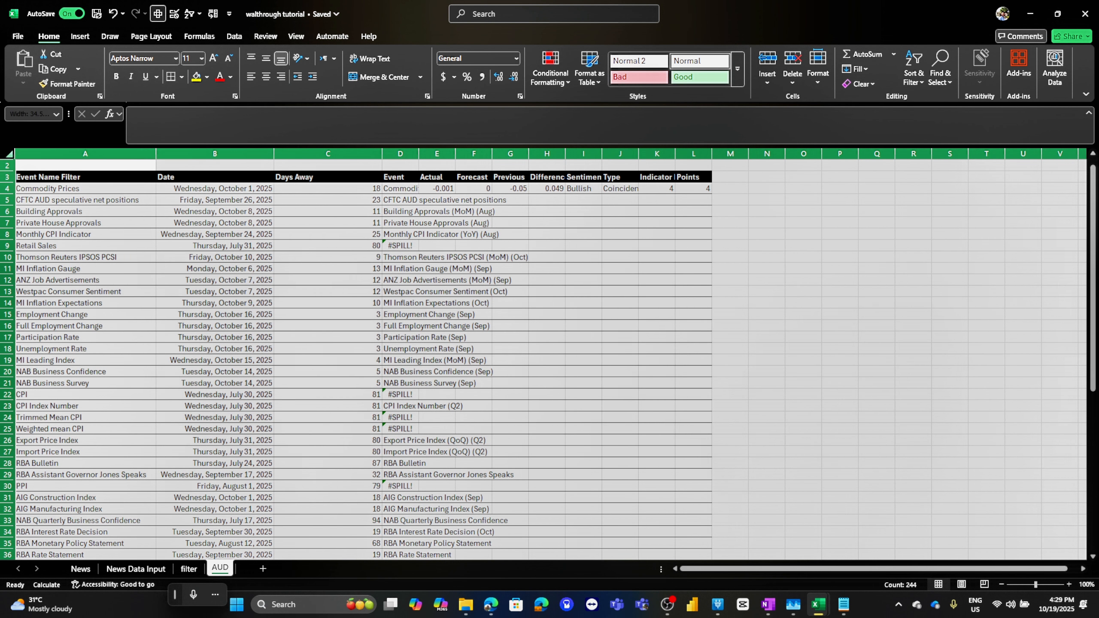
click(294, 189)
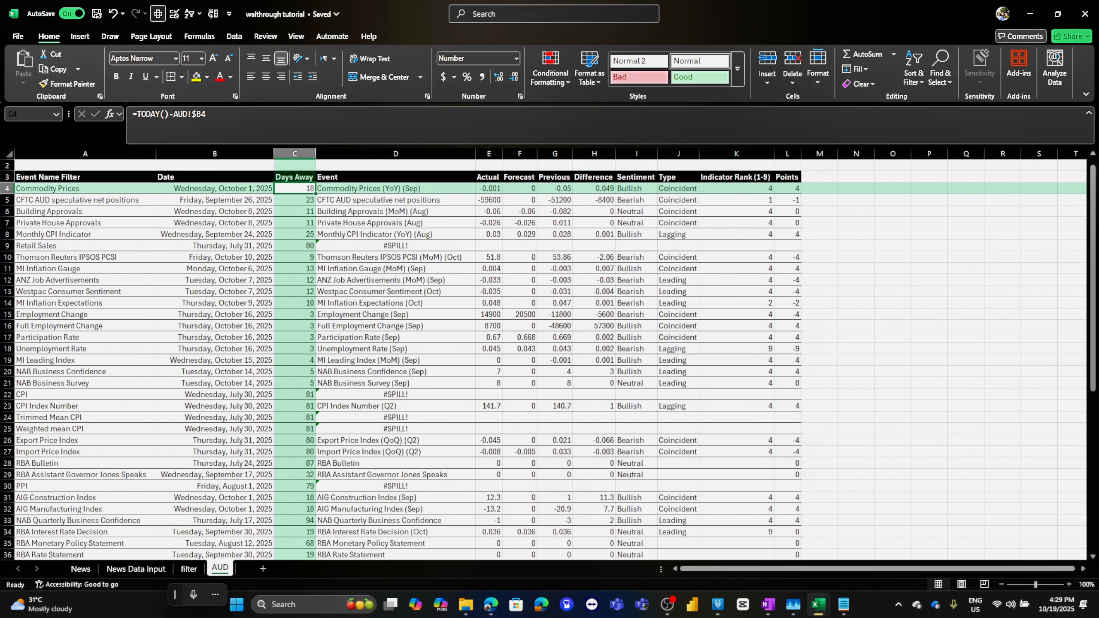
click(214, 189)
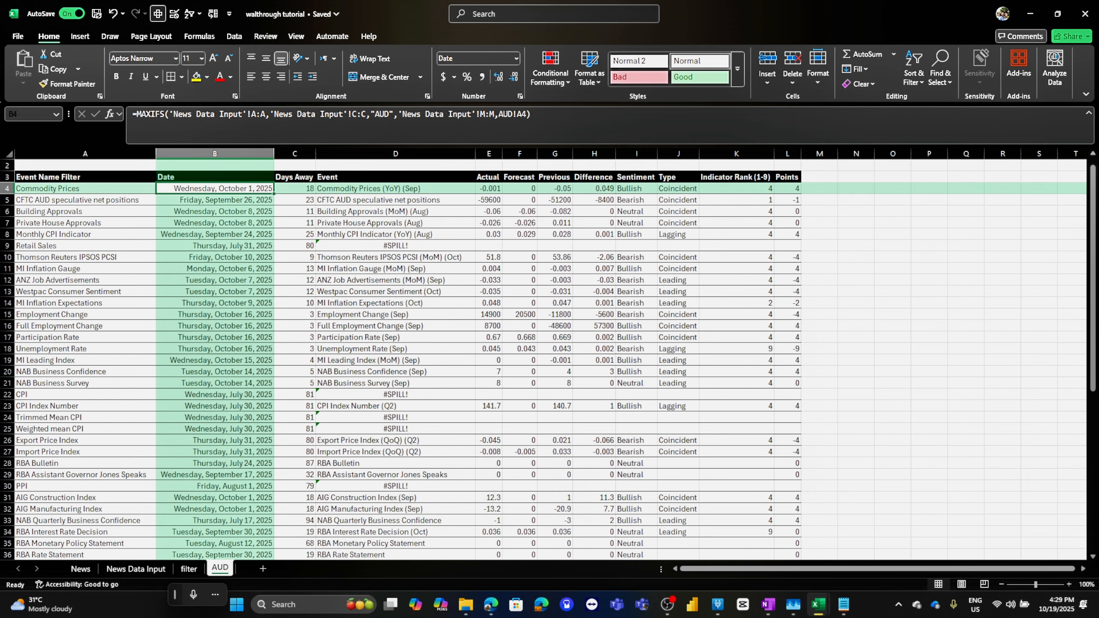
Enter AUD in cell A2 above the Event Name Filter header
click(86, 165)
key(Caps_Lock)
text(AUD)
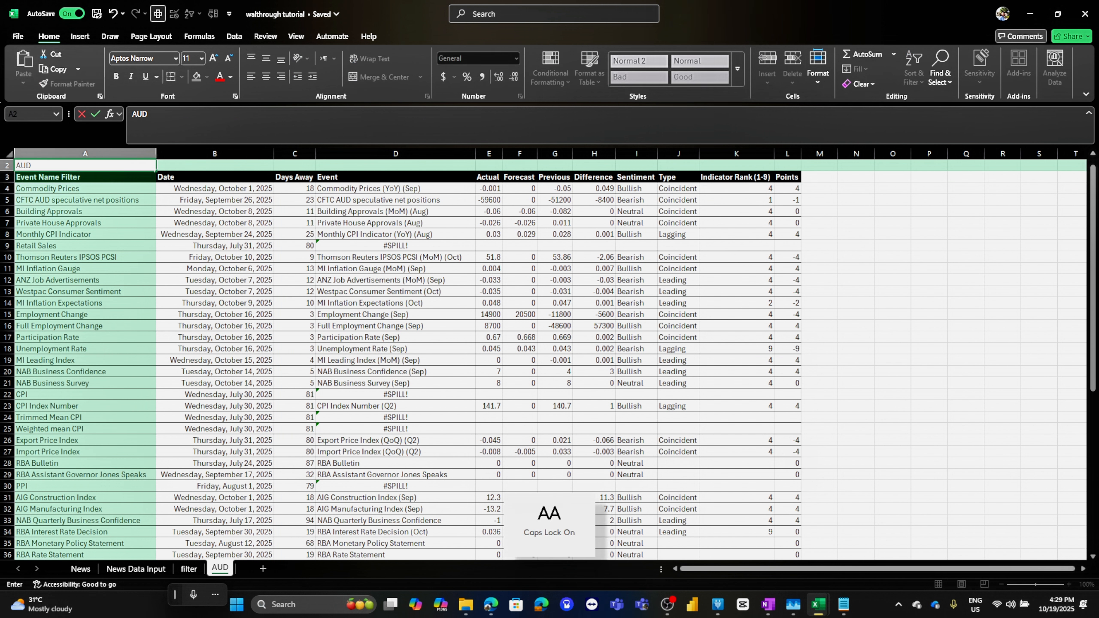
key(Return)
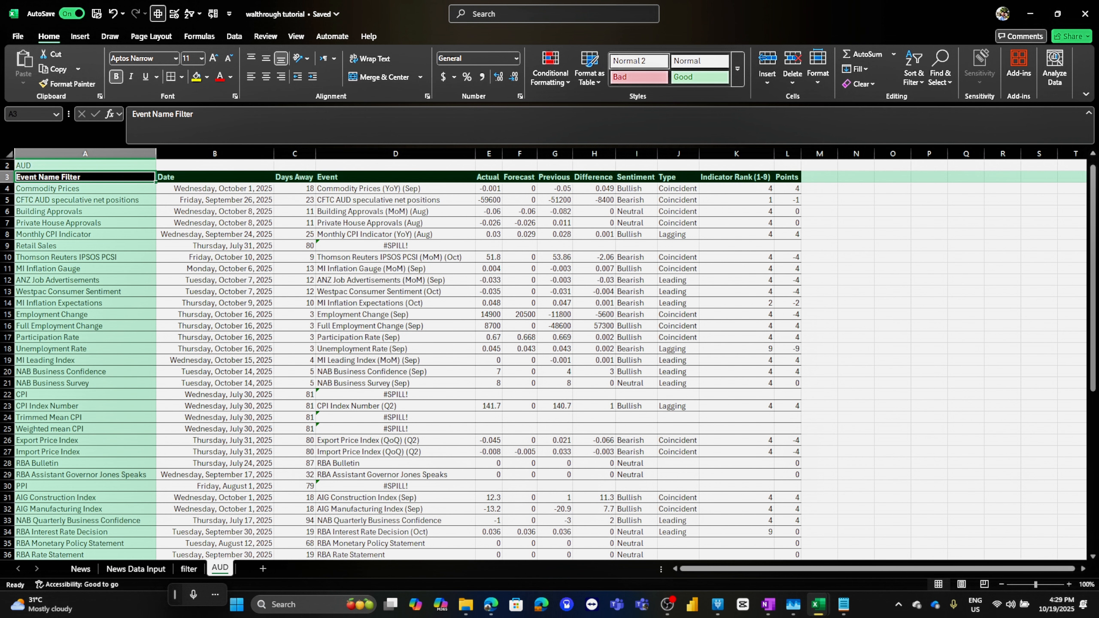
Replace the hard-coded "AUD" criterion in the first Date MAXIFS formula with an absolute reference to $A$2
click(85, 165)
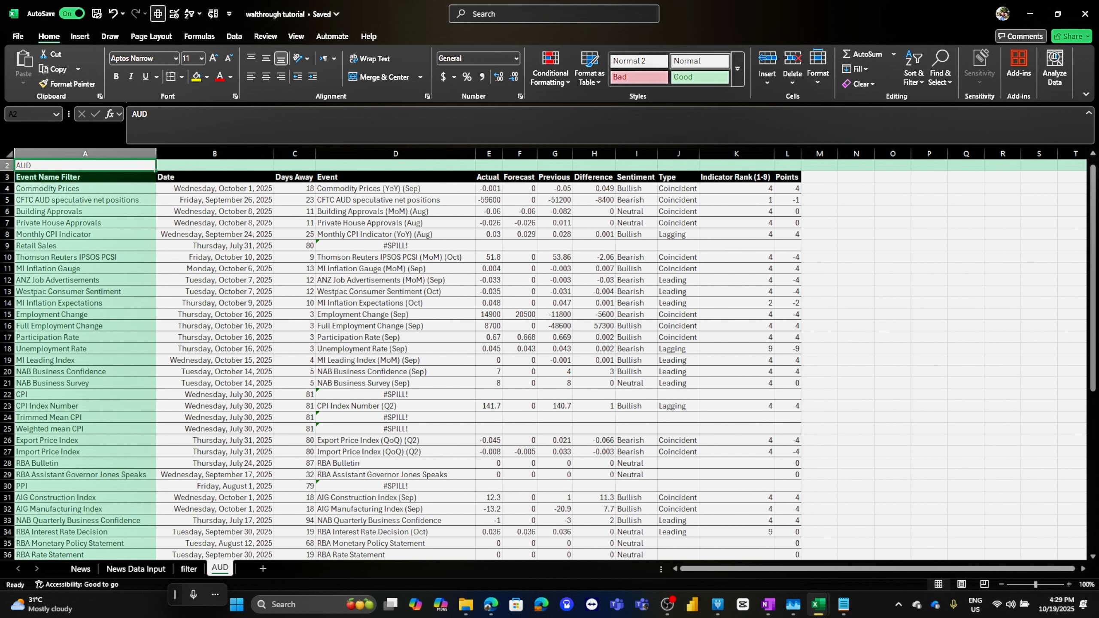
click(85, 188)
click(215, 188)
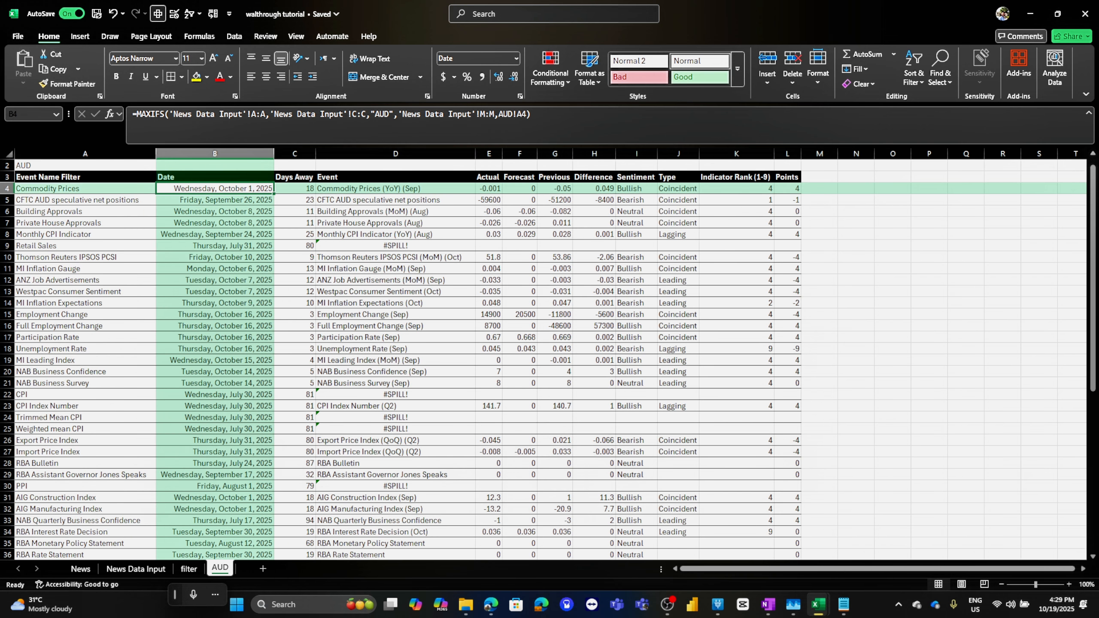
drag(370, 113, 394, 113)
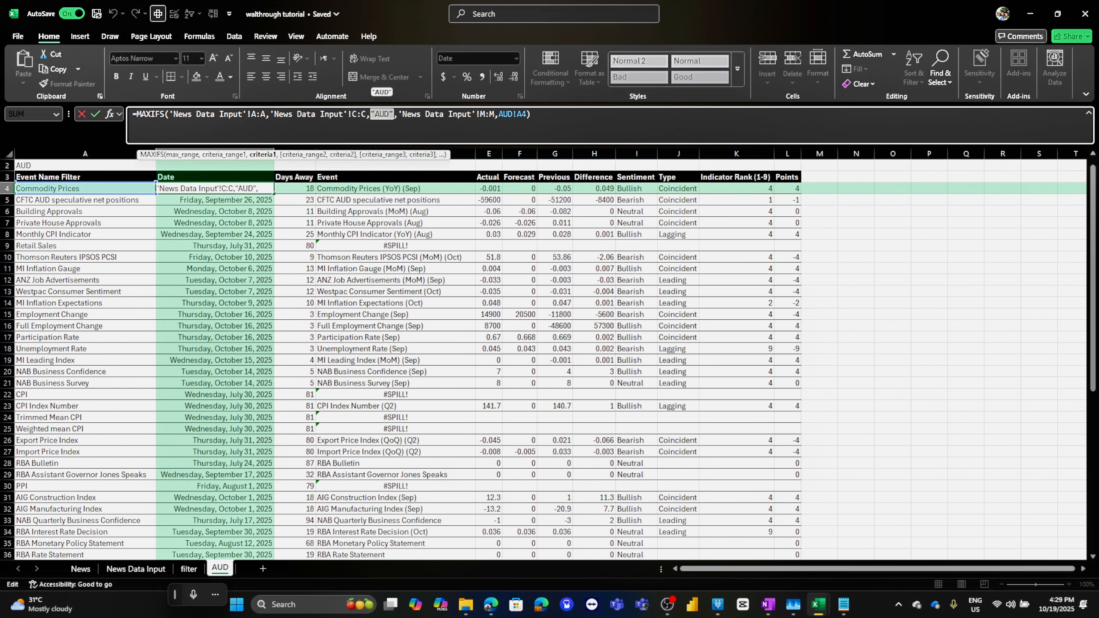
click(85, 166)
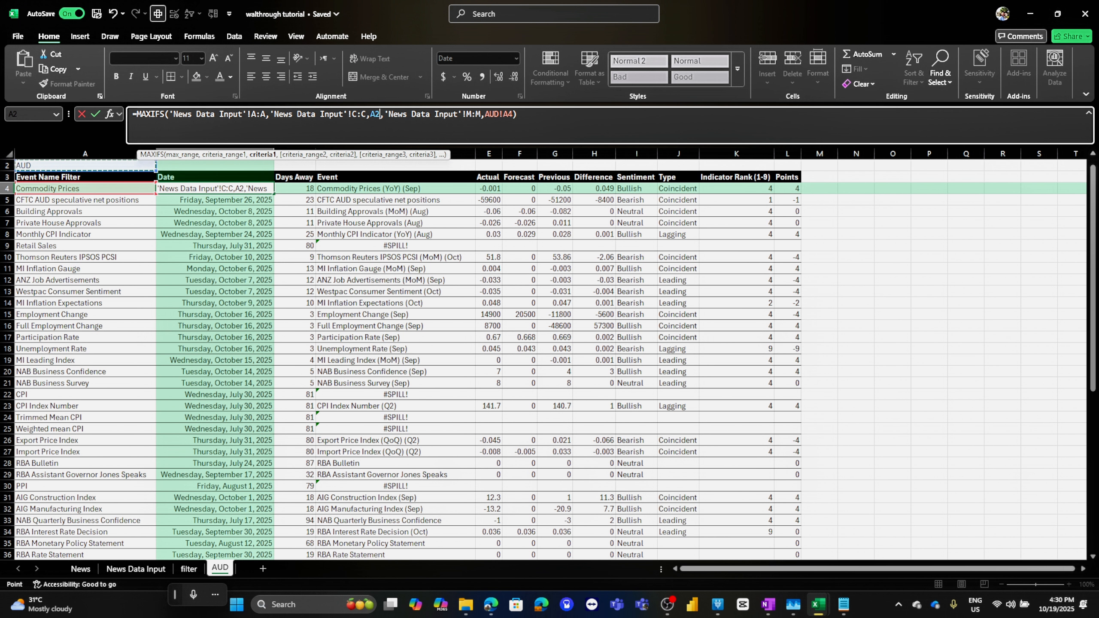
click(370, 114)
text($)
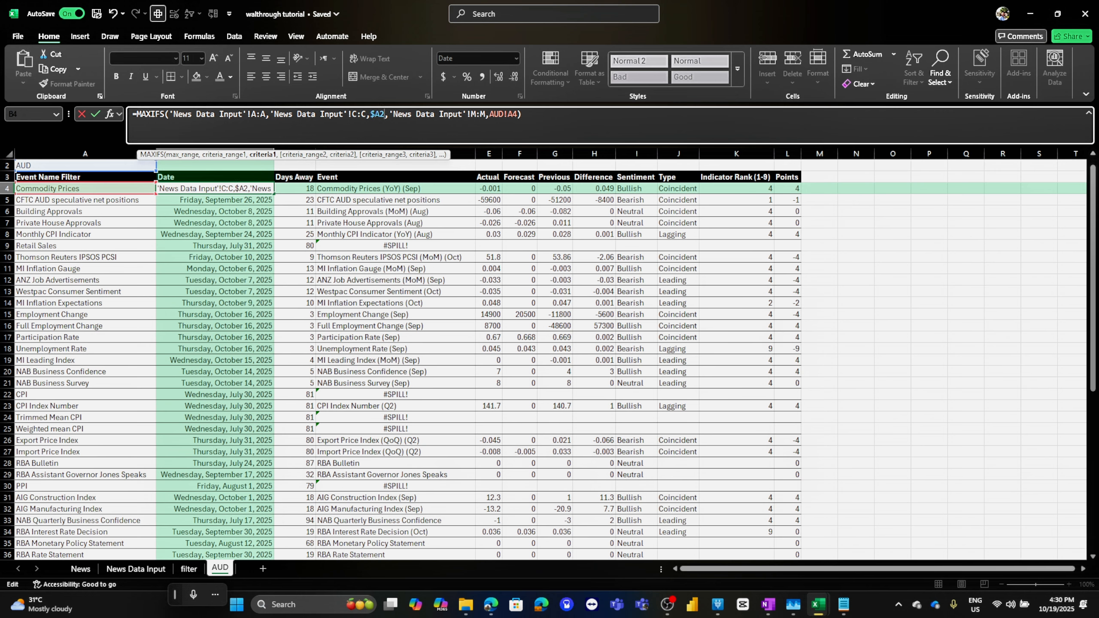
key(Left)
text($)
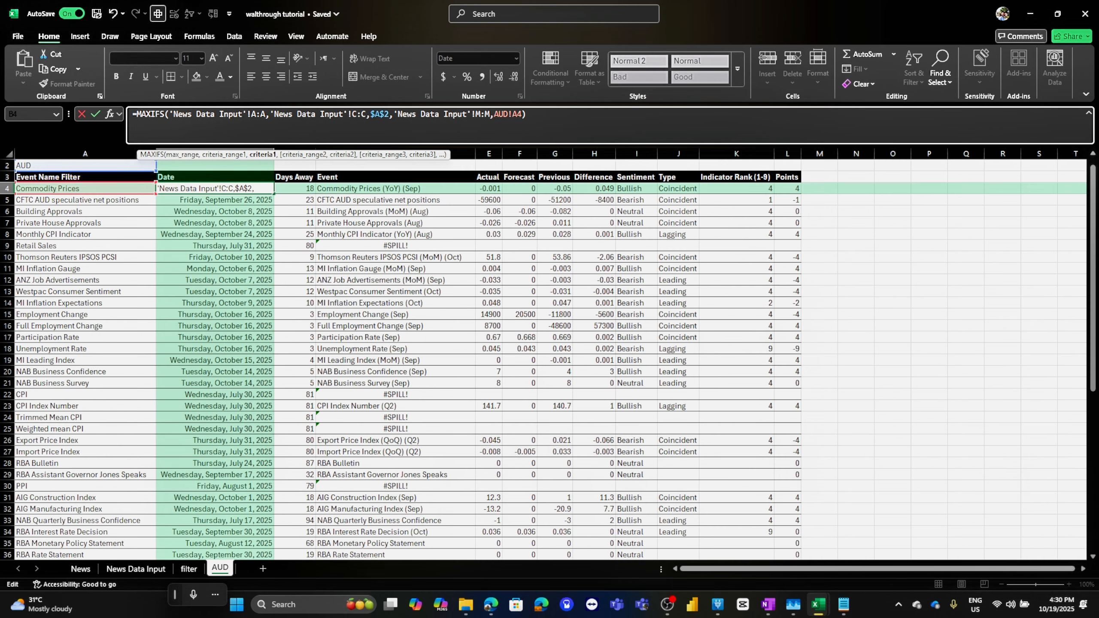
key(Tab)
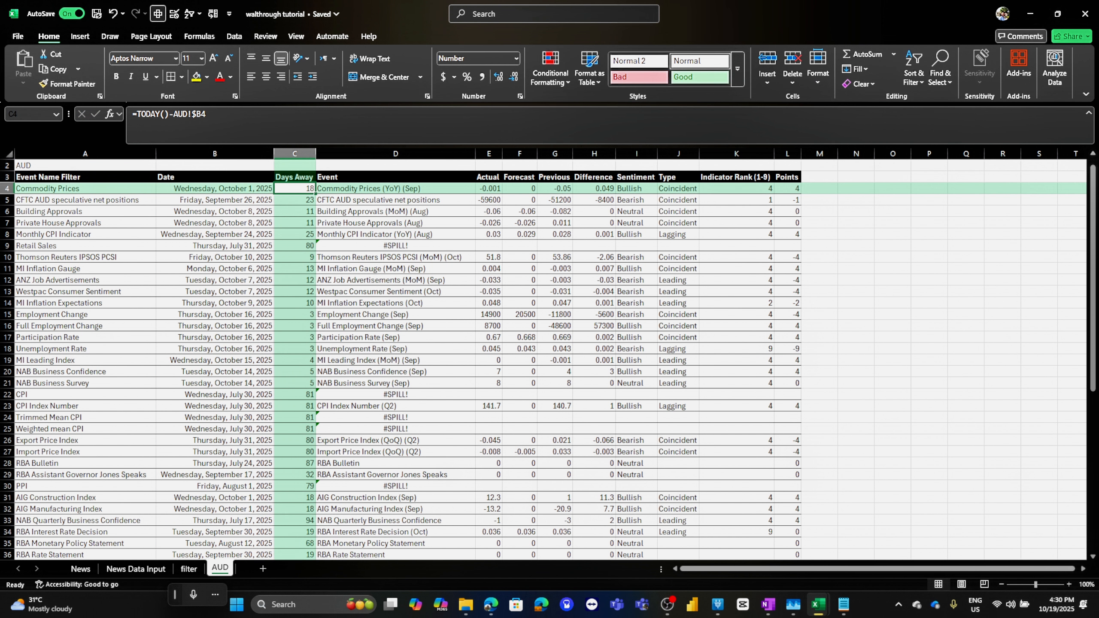
Replace the "AUD" criterion in the first Event CHOOSECOLS formula with the absolute reference $A$2
key(Tab)
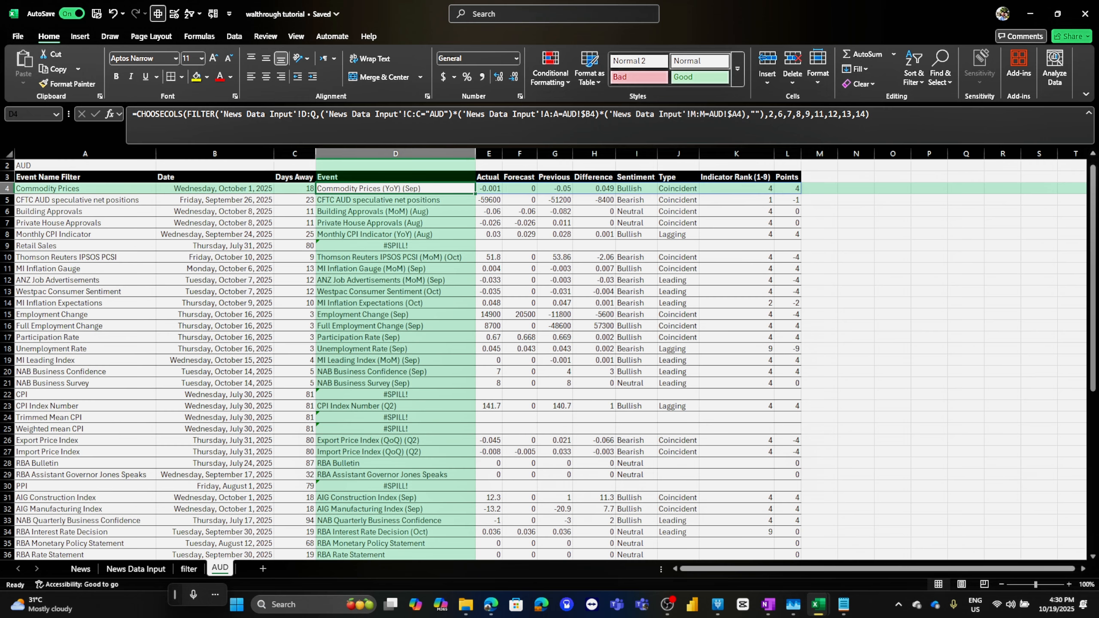
double_click(436, 114)
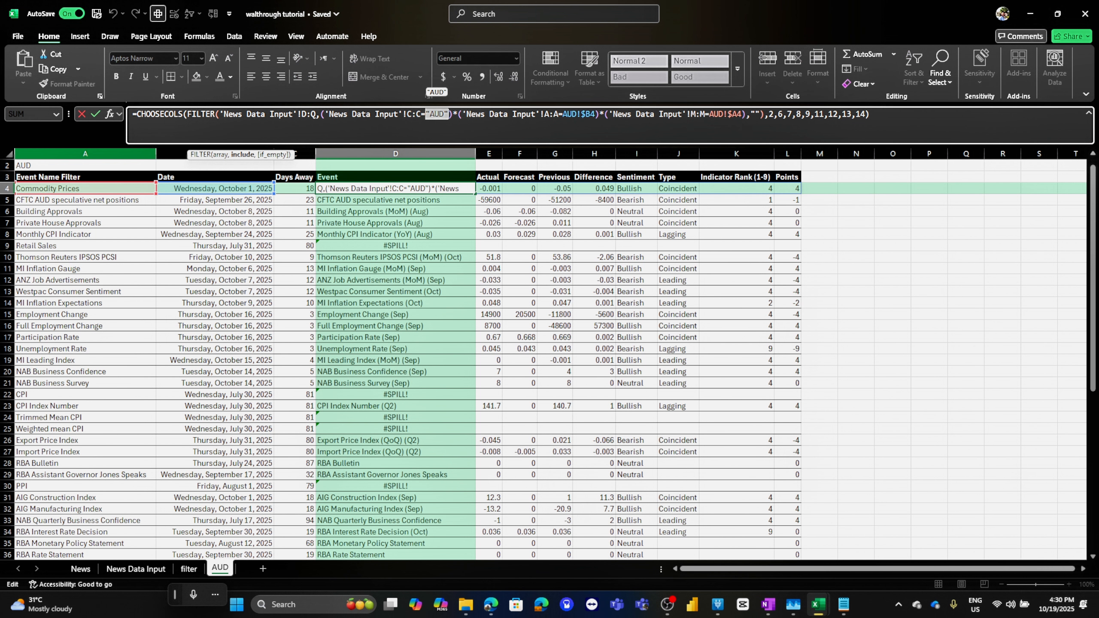
click(85, 165)
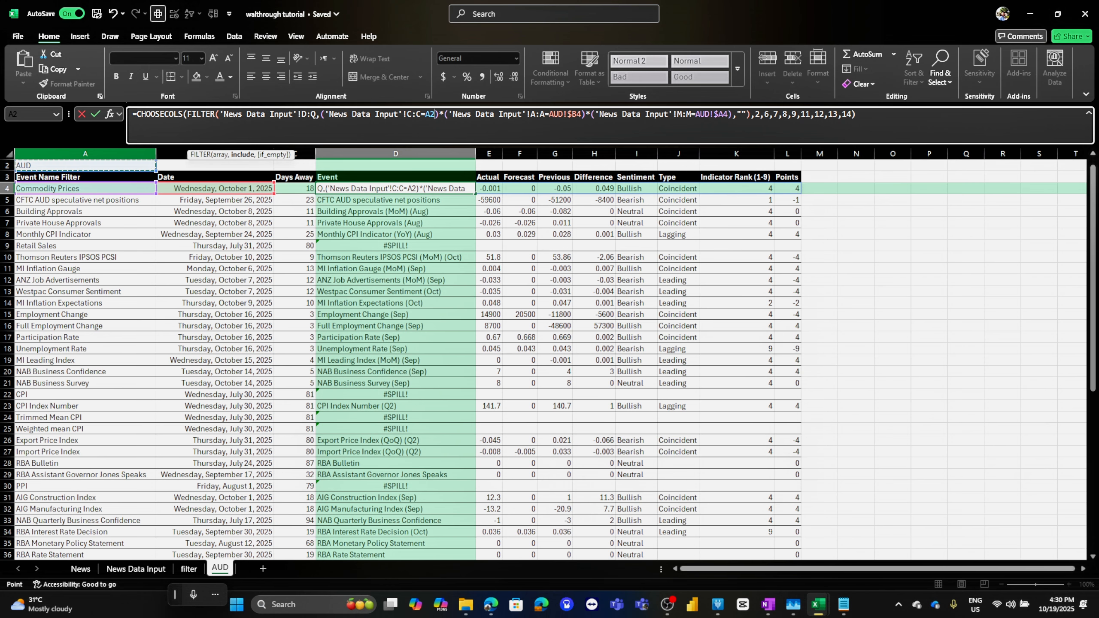
key(F4)
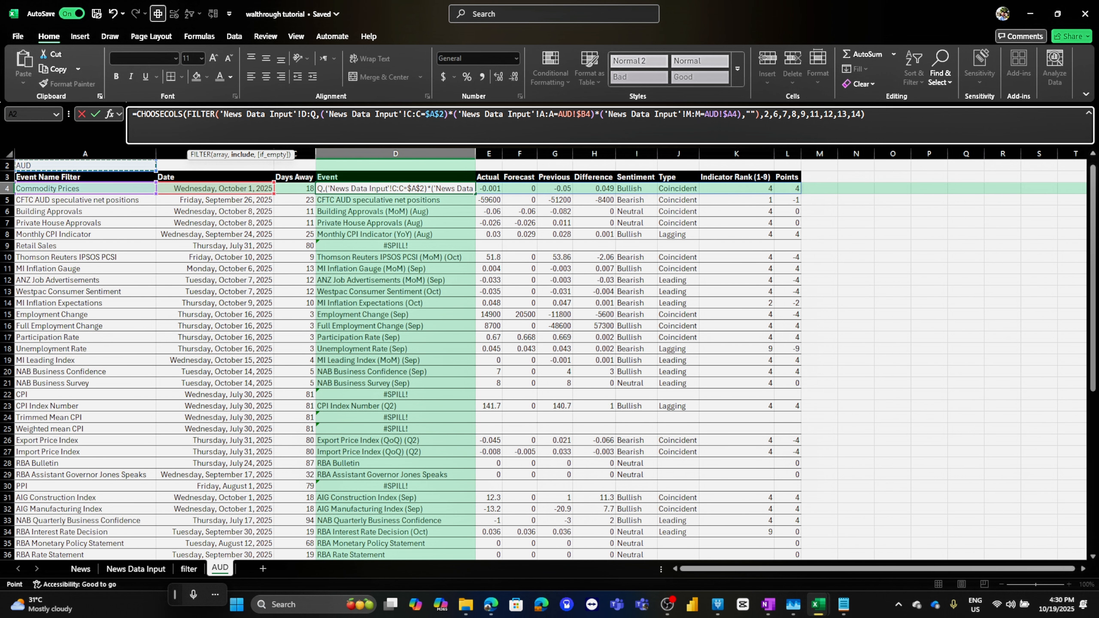
key(Tab)
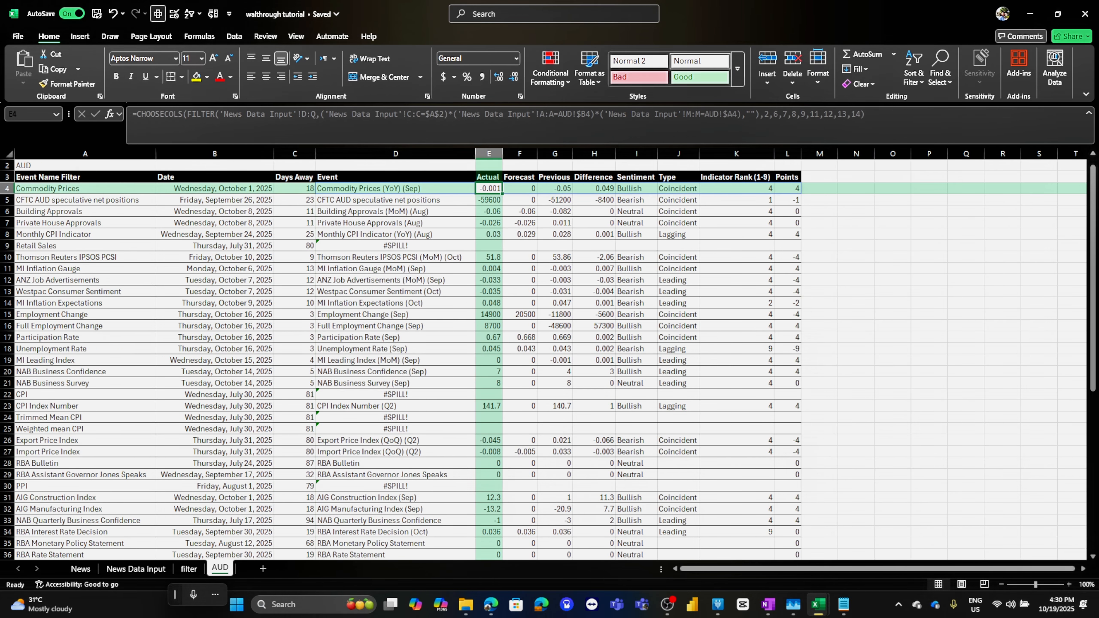
Fill the updated Event formula down column D through the list
key(Left)
drag(475, 194, 475, 558)
scroll(475, 558, up, 9)
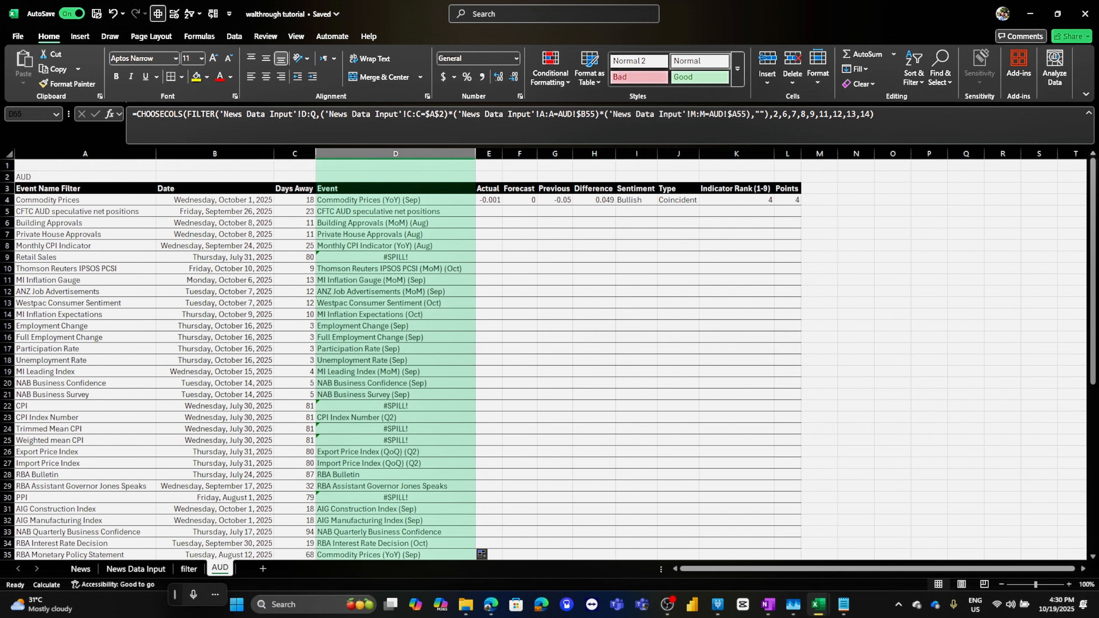
Inspect the Event results and the spilling Retail Sales row against its neighbours
click(395, 246)
click(395, 268)
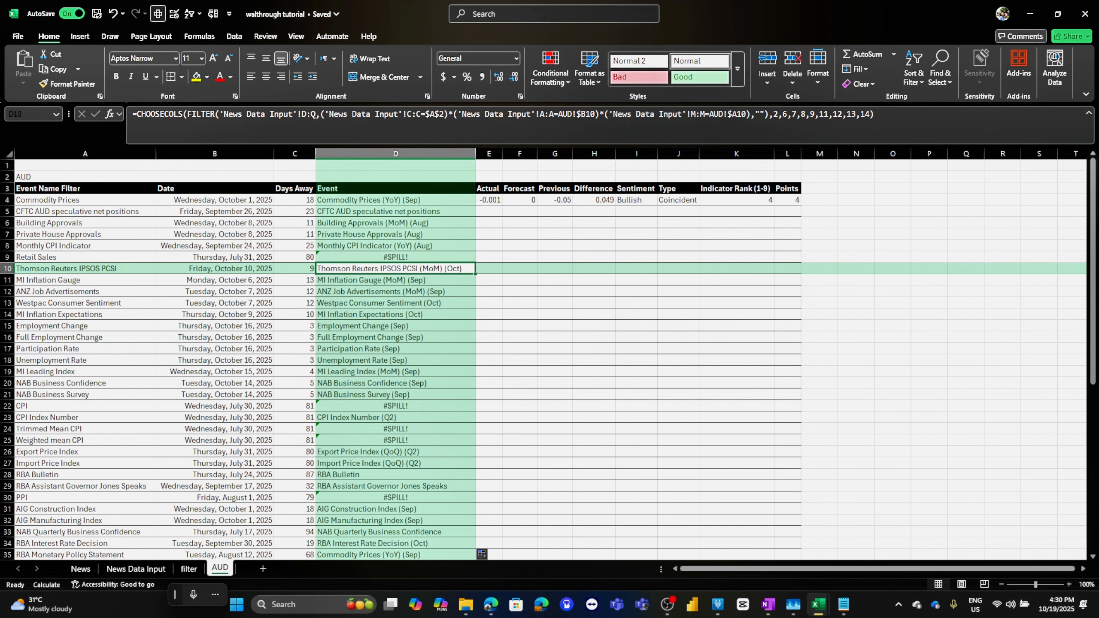
click(489, 200)
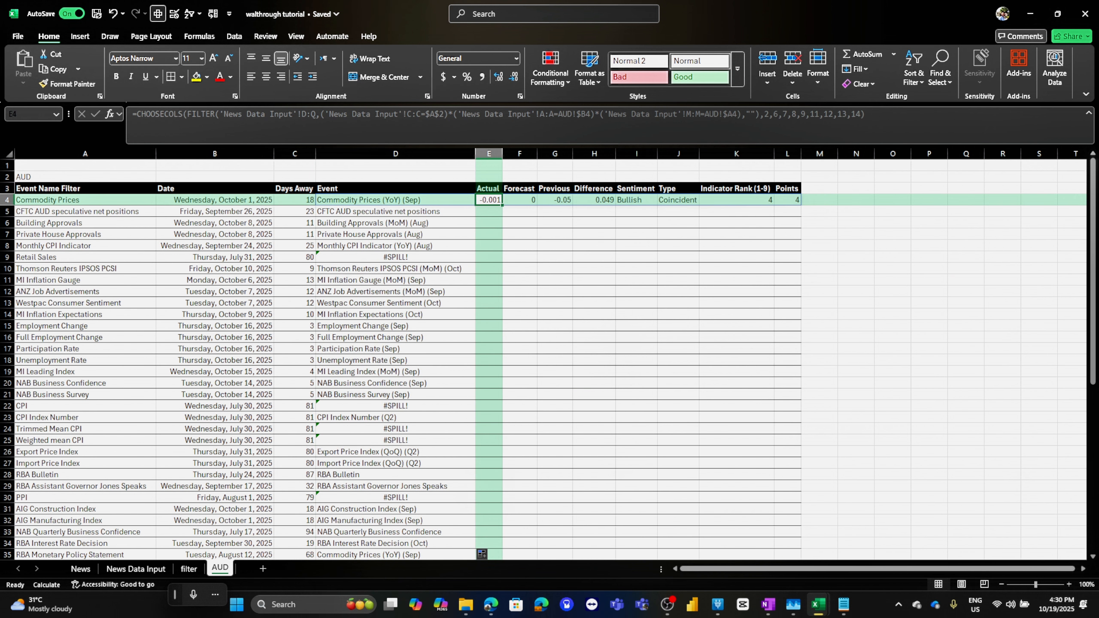
click(395, 200)
click(489, 211)
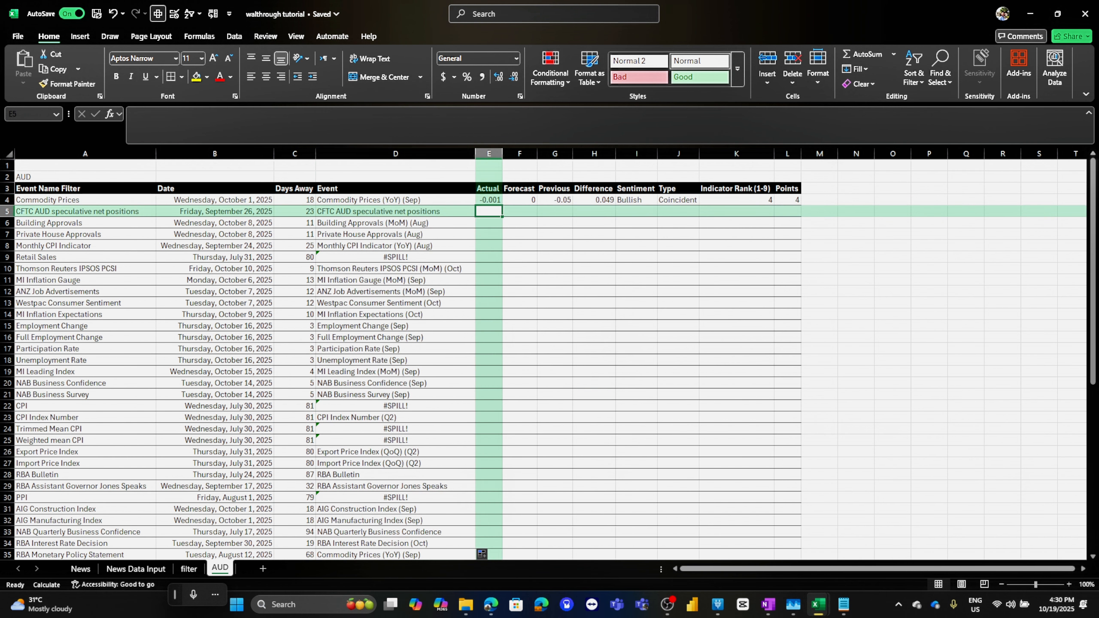
click(395, 200)
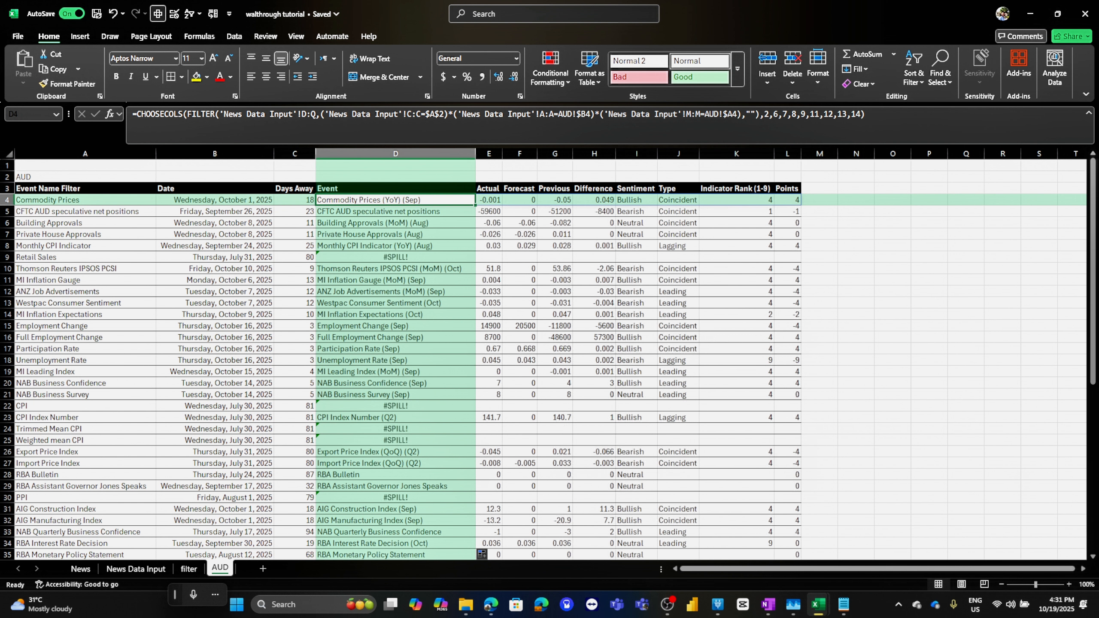
click(395, 257)
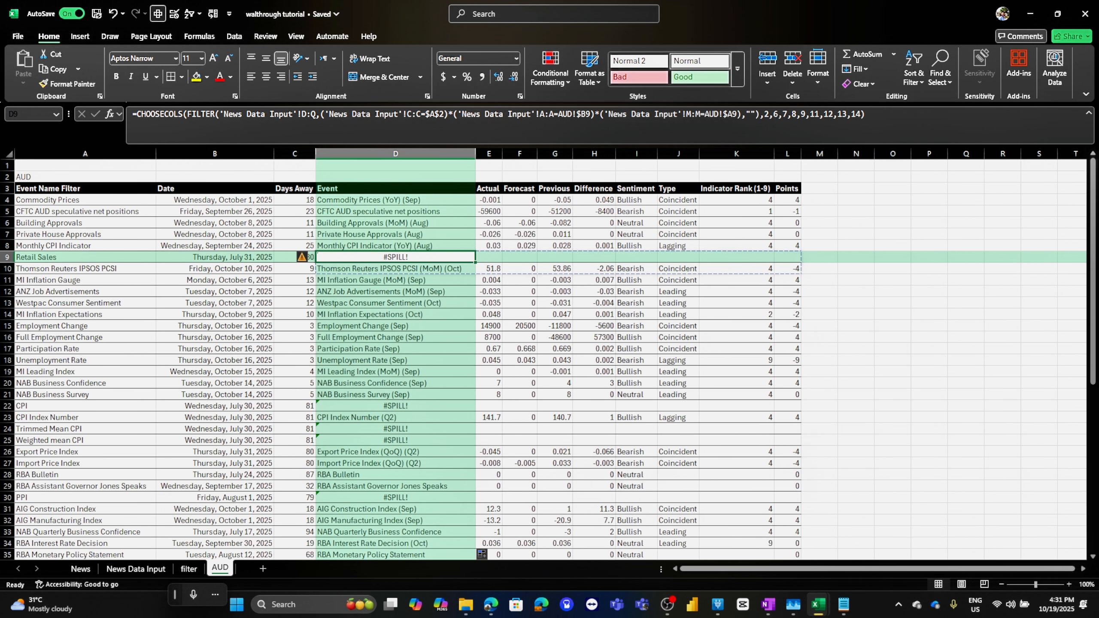
click(85, 257)
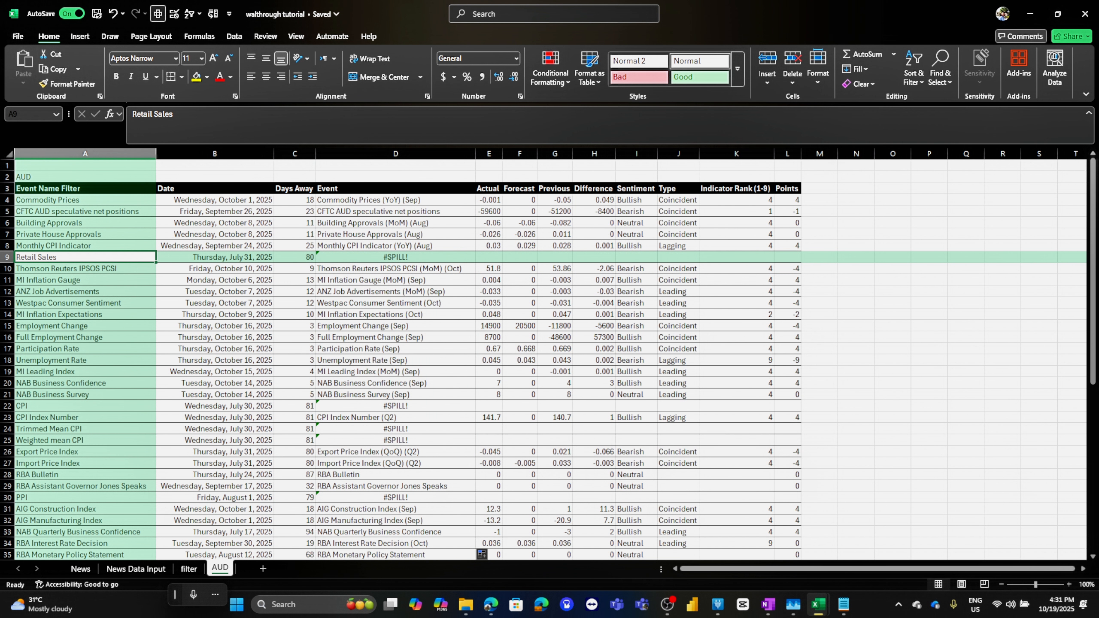
click(395, 269)
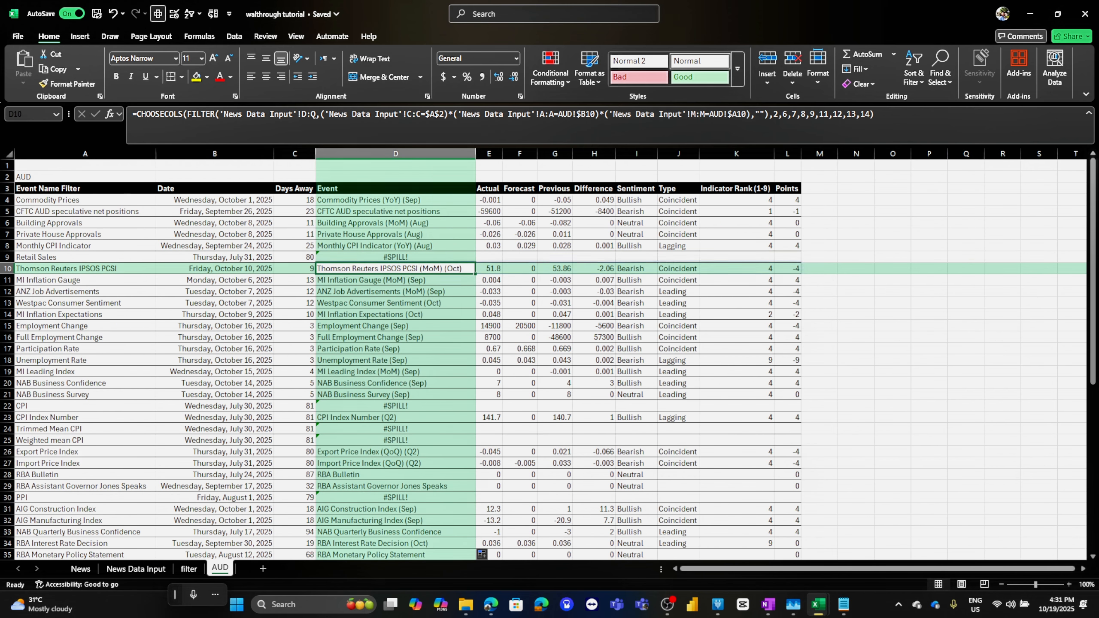
click(348, 257)
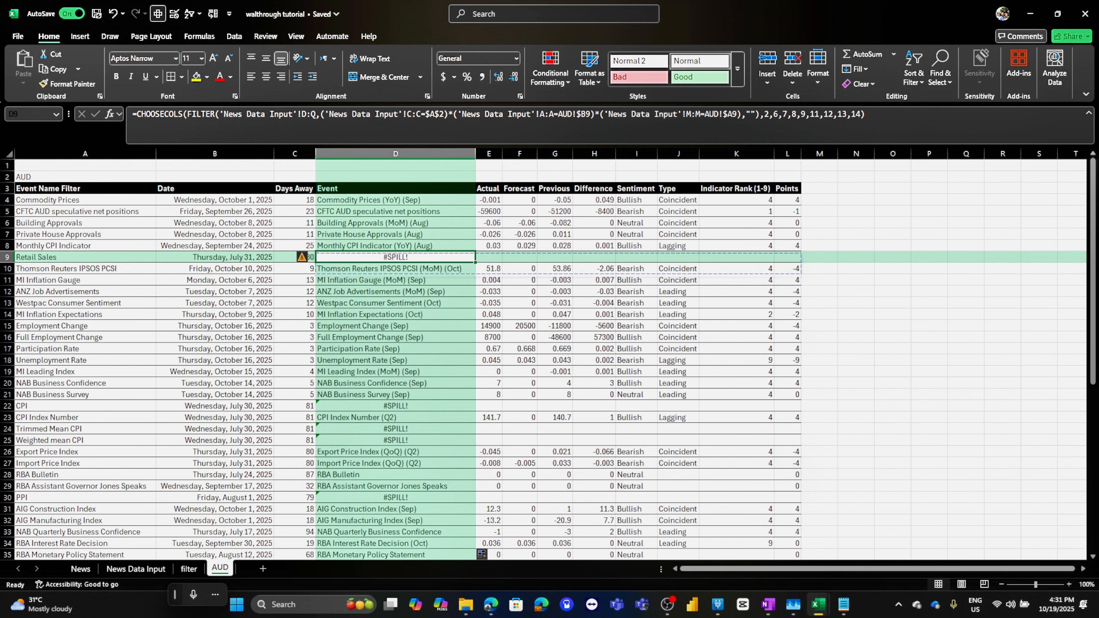
Insert an entire row below Retail Sales to give its Event formula room to spill
click(348, 268)
right_click(347, 269)
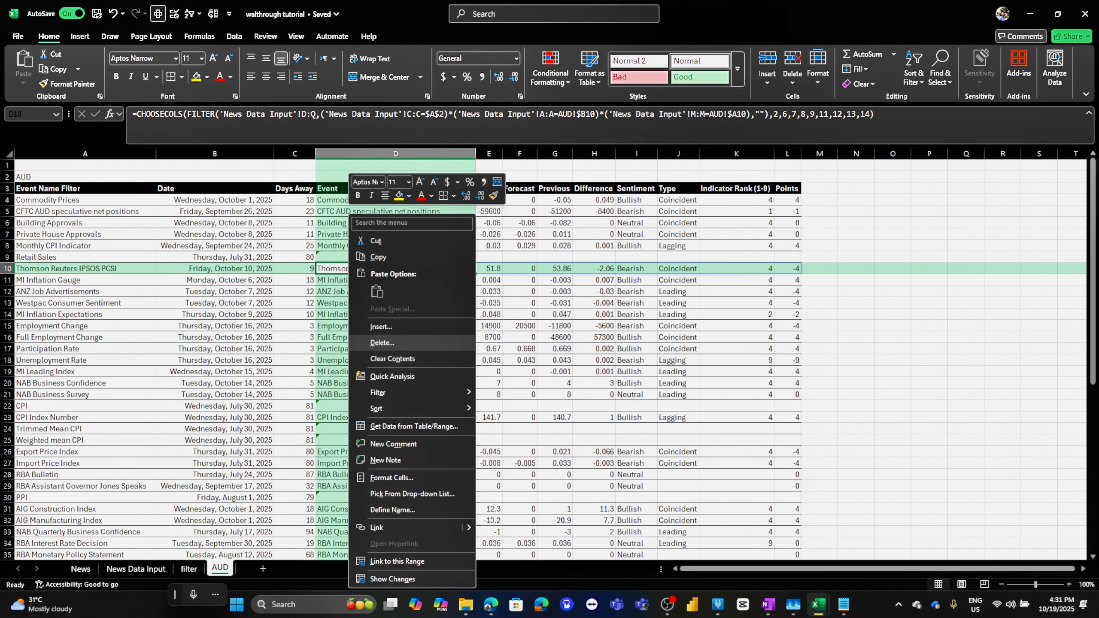
click(381, 326)
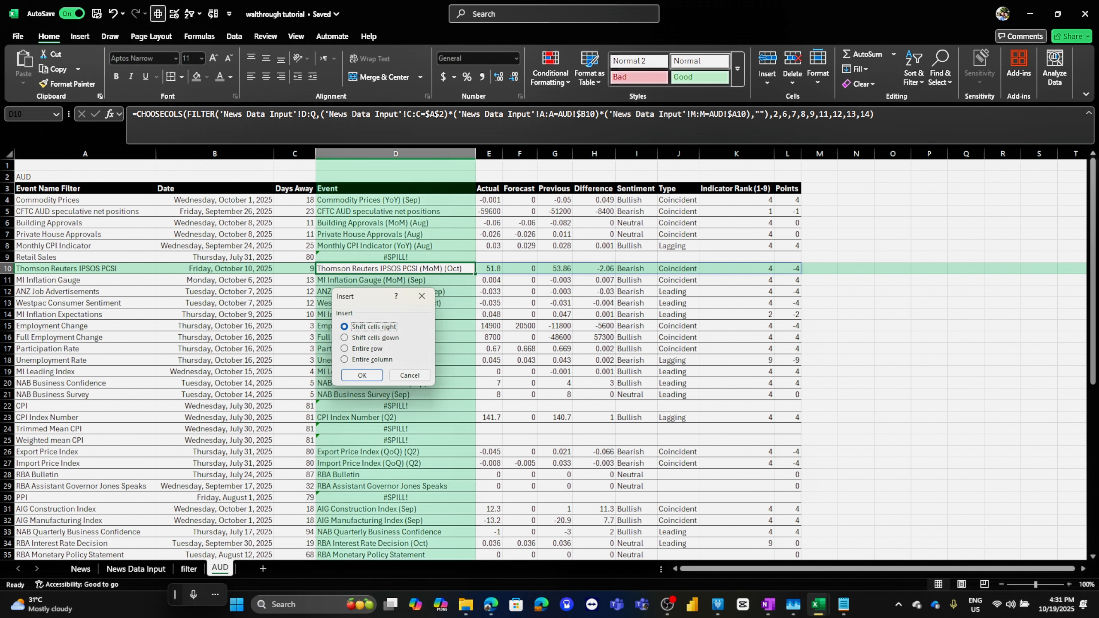
click(345, 349)
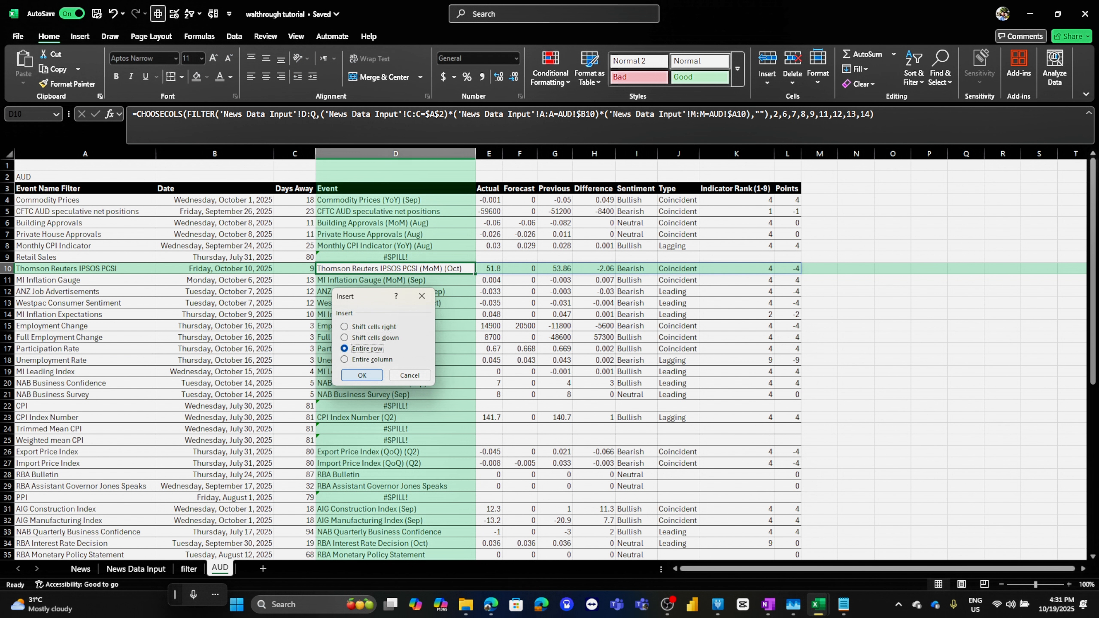
click(362, 375)
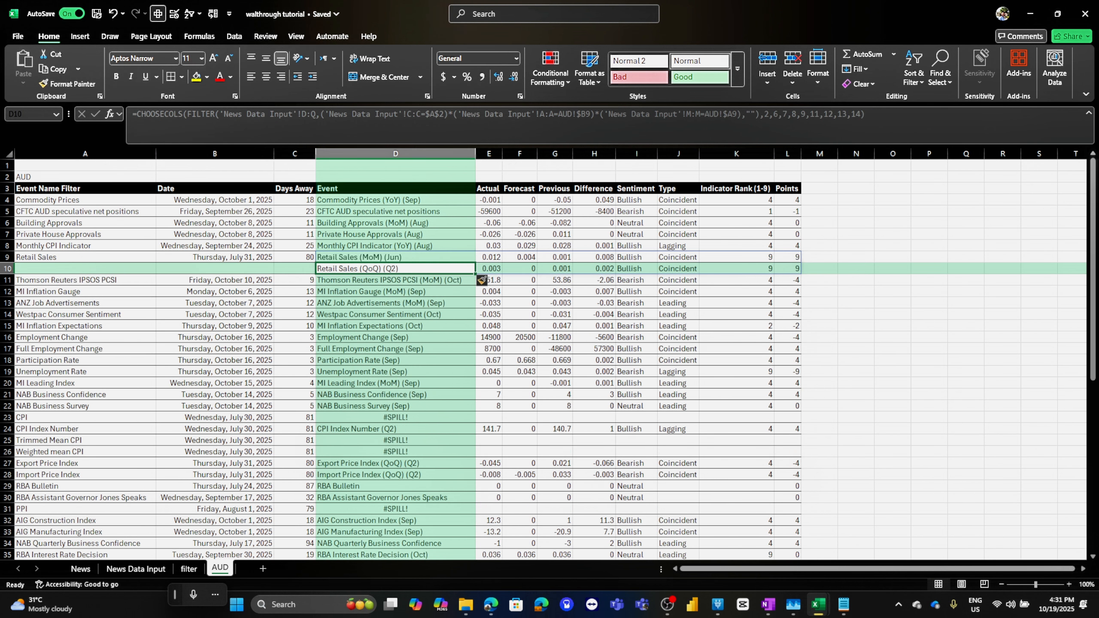
Examine the Retail Sales rows' Event, Date and Days Away formulas
drag(395, 258, 395, 269)
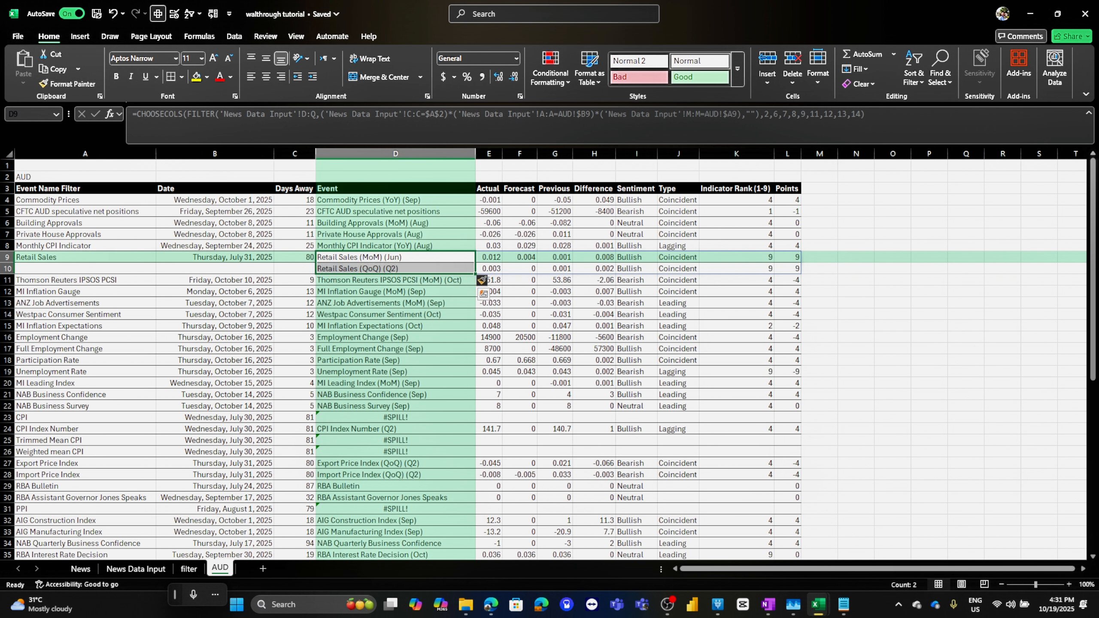
key(Down)
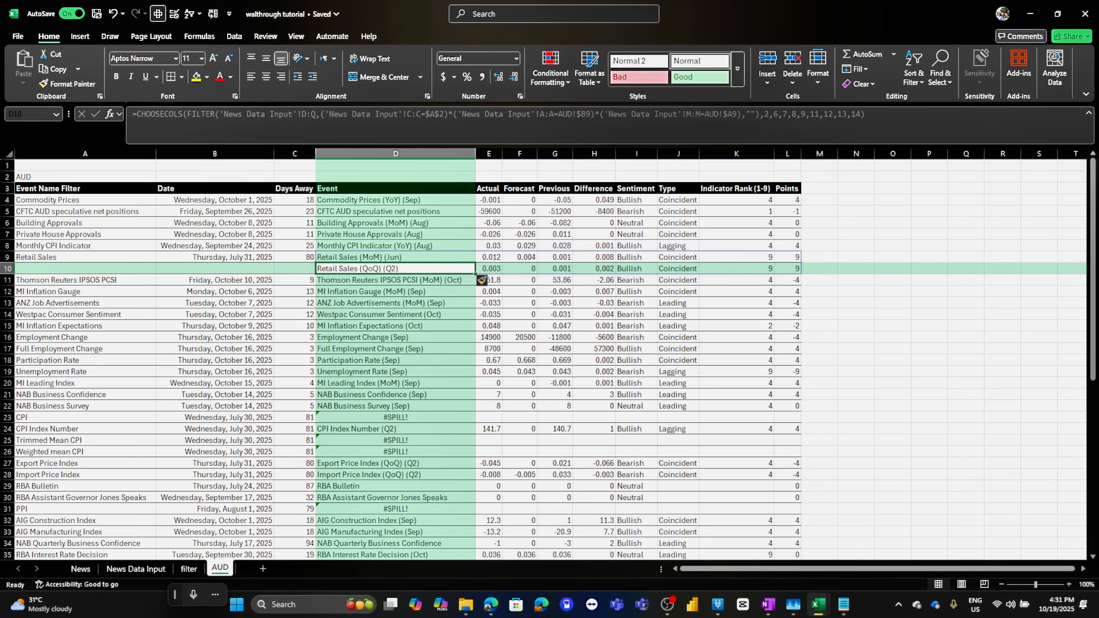
key(Up)
key(Left)
key(Left)
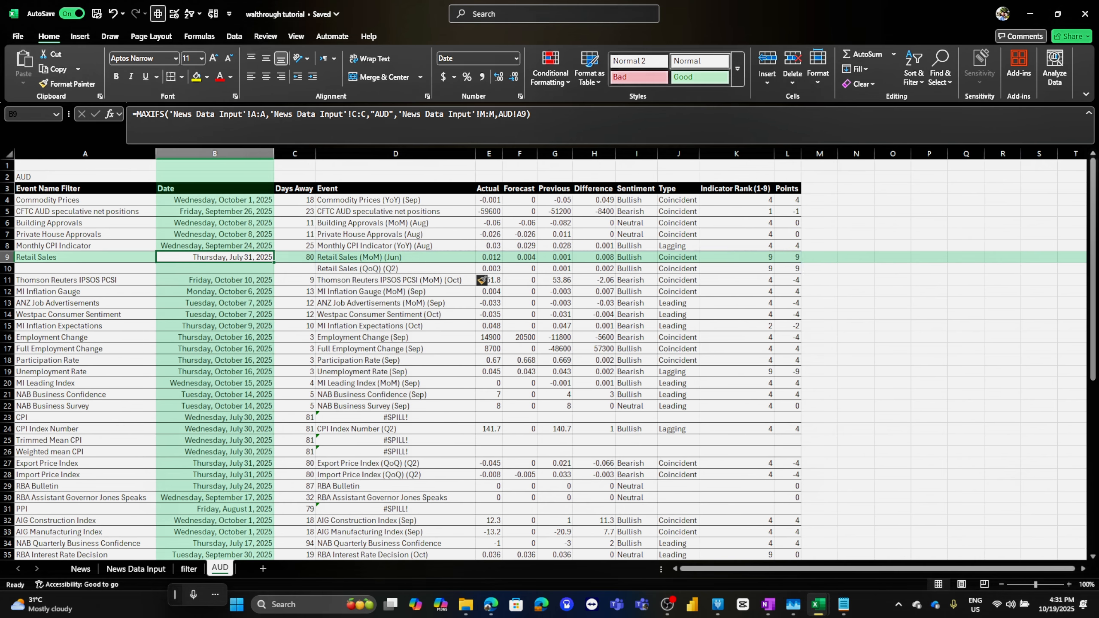
key(Right)
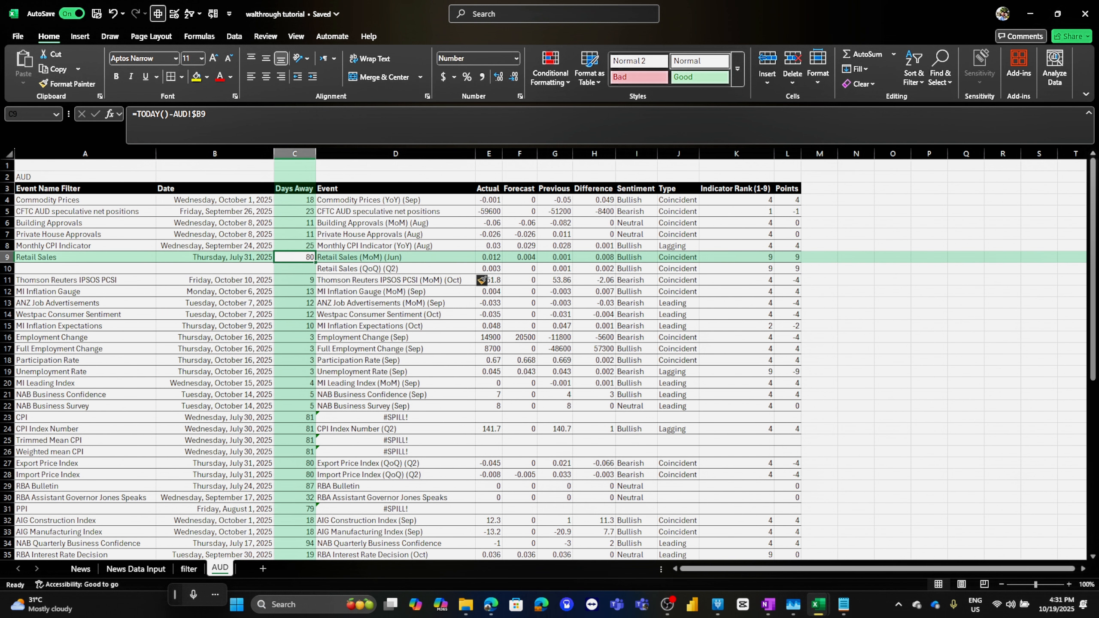
key(Left)
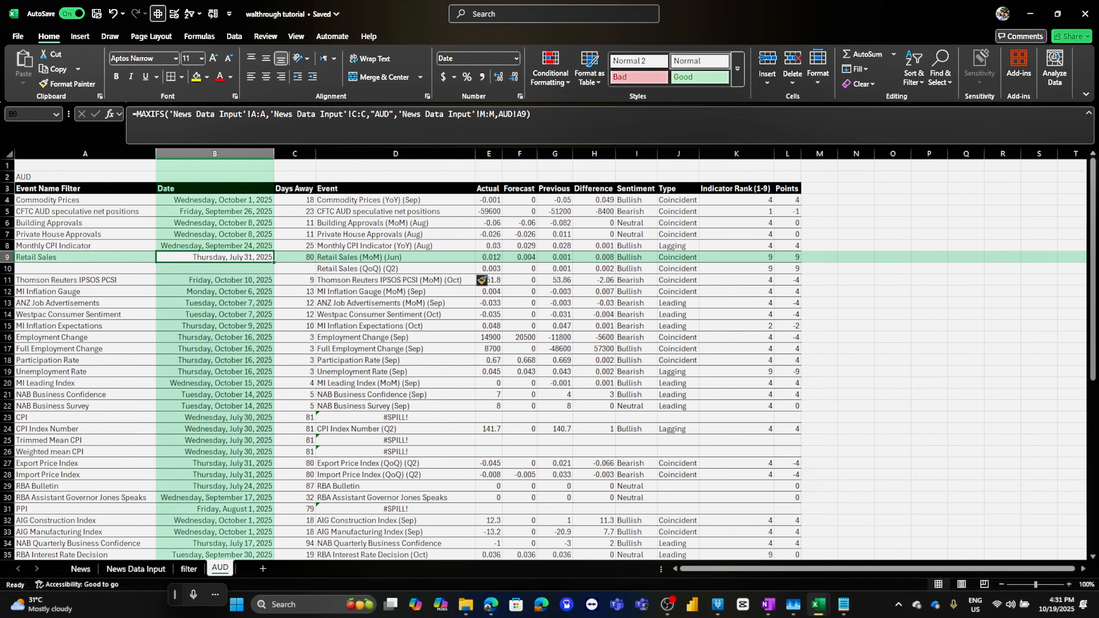
key(F2)
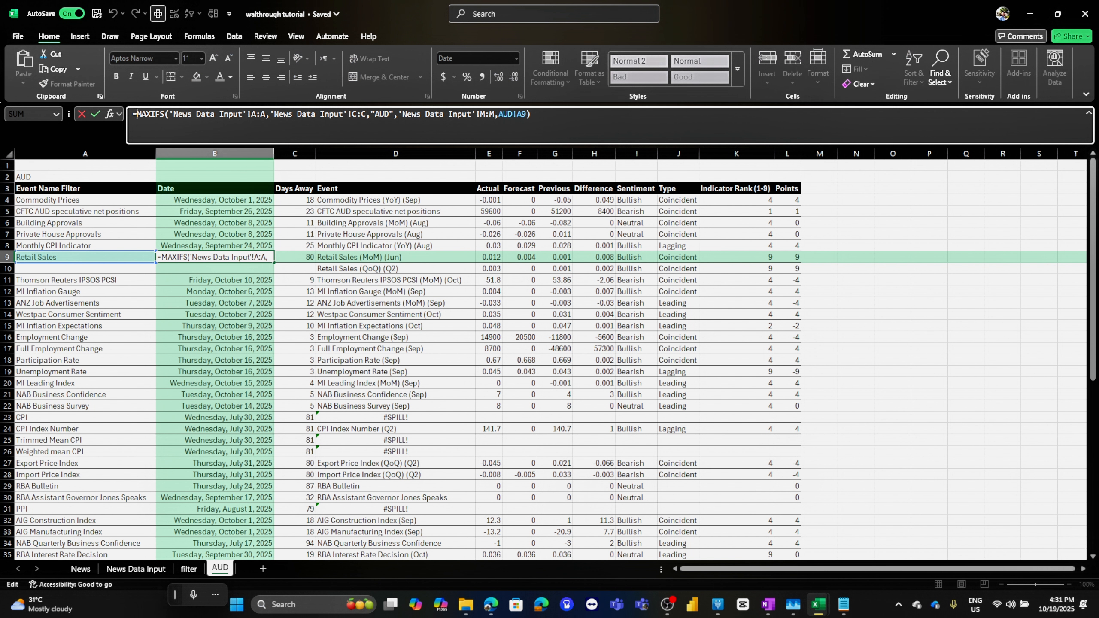
key(Escape)
Examine the Date column formulas on the News Data Input sheet, then return to the AUD sheet
click(135, 568)
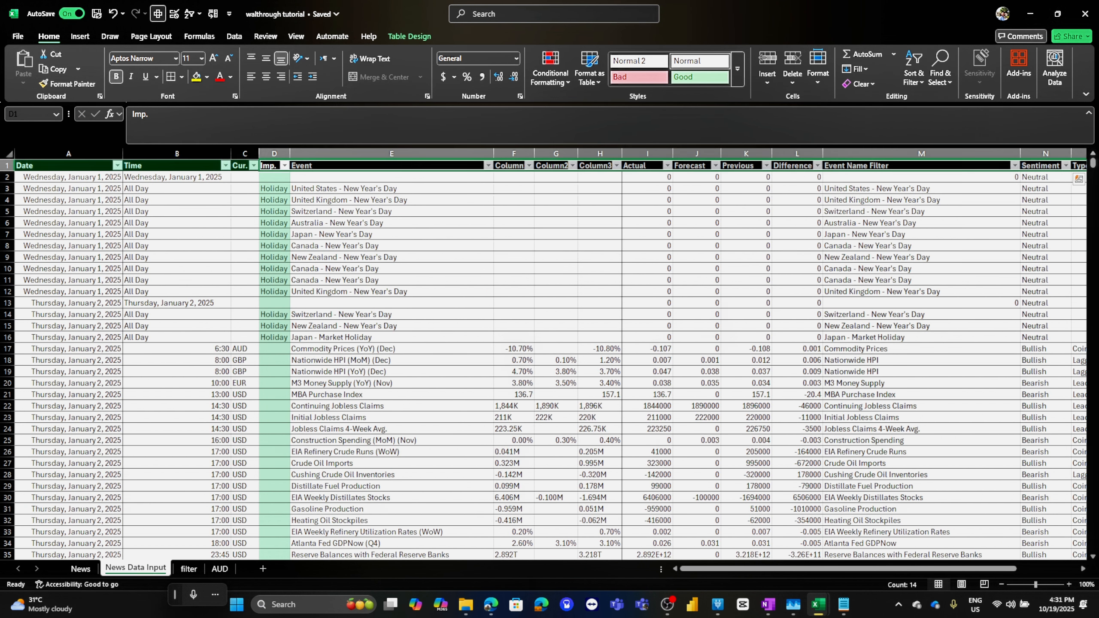
drag(69, 234, 69, 280)
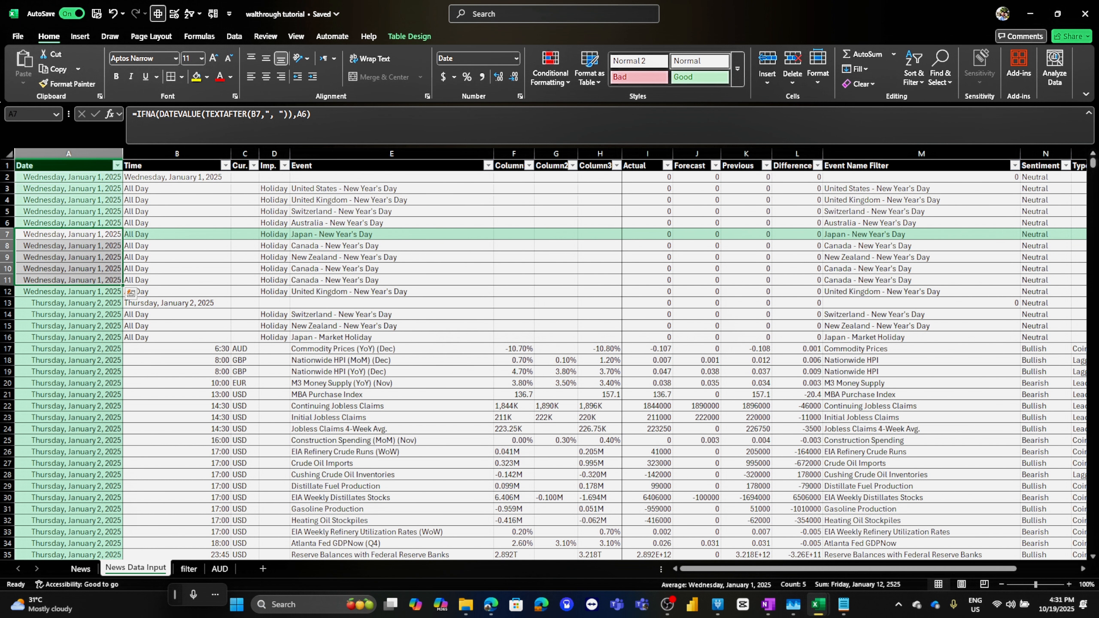
click(69, 211)
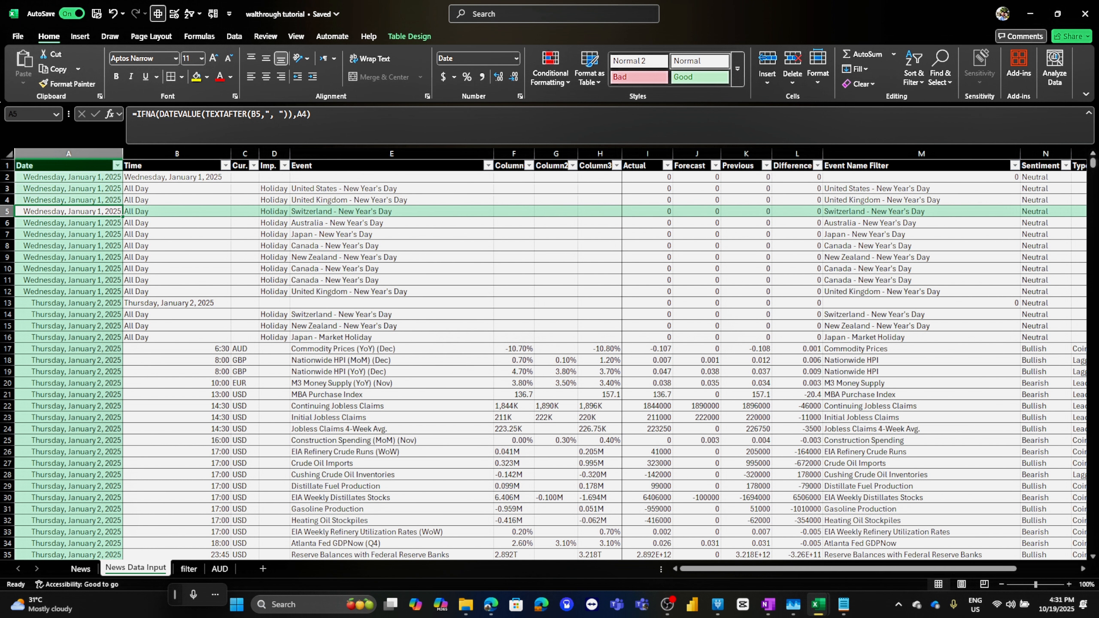
click(69, 176)
key(shift+Right)
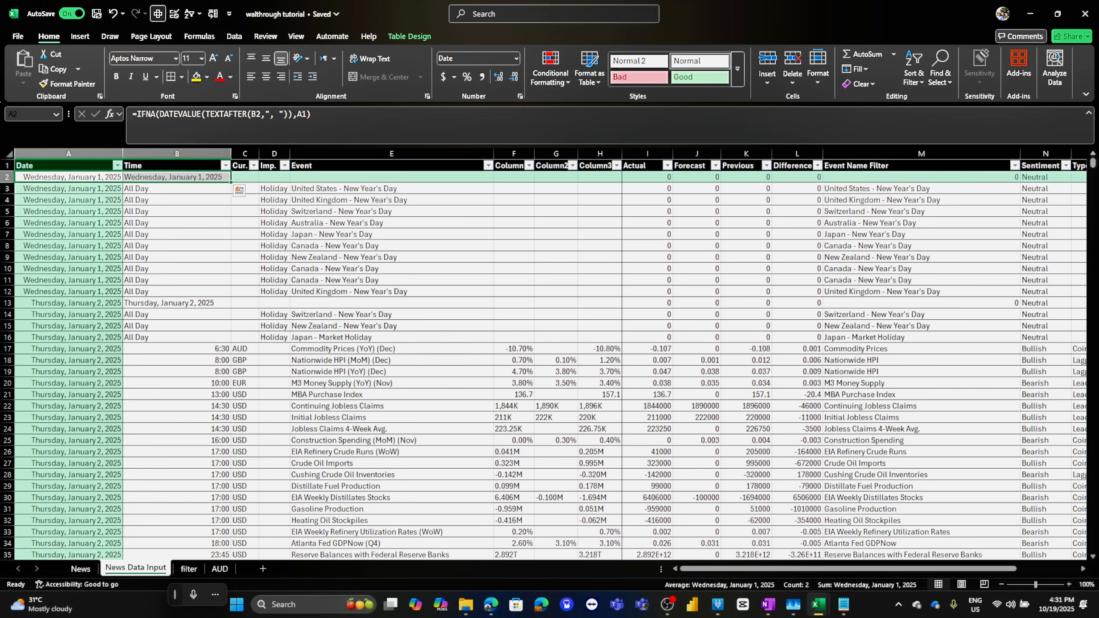
click(69, 189)
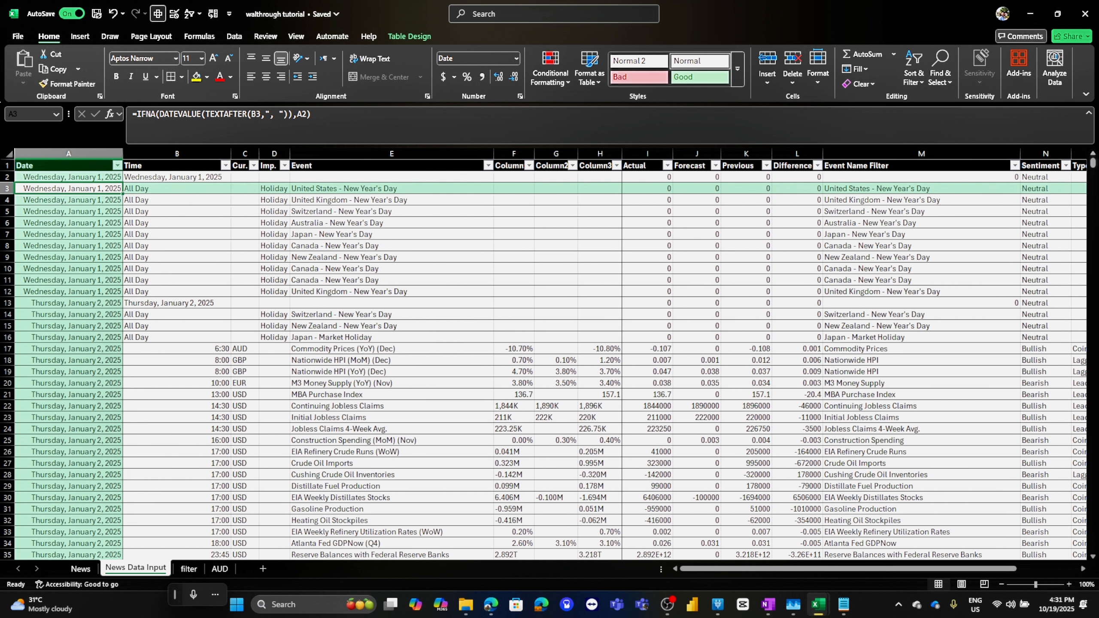
click(69, 291)
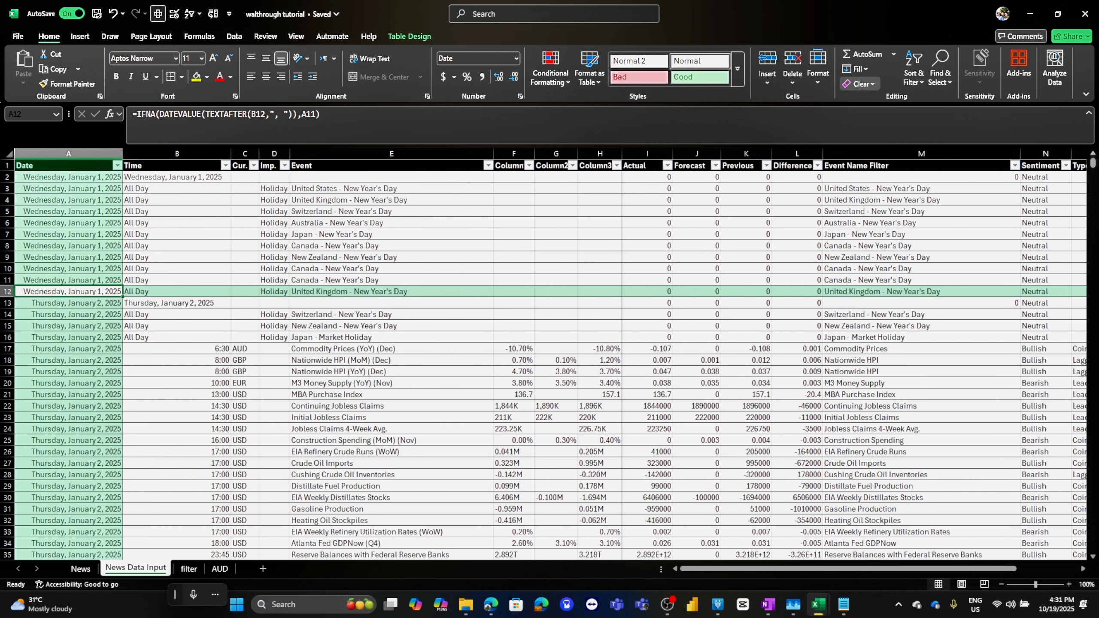
click(220, 568)
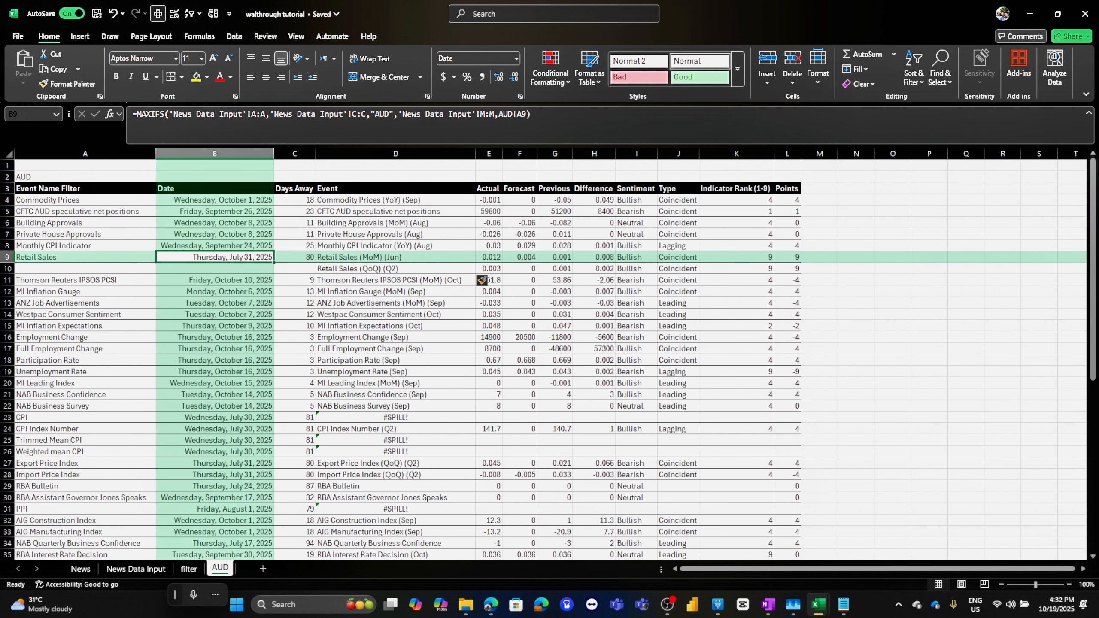
Fill the Date formula from the Commodity Prices row down through row 11
key(Up)
key(Up)
key(Up)
key(Up)
key(Up)
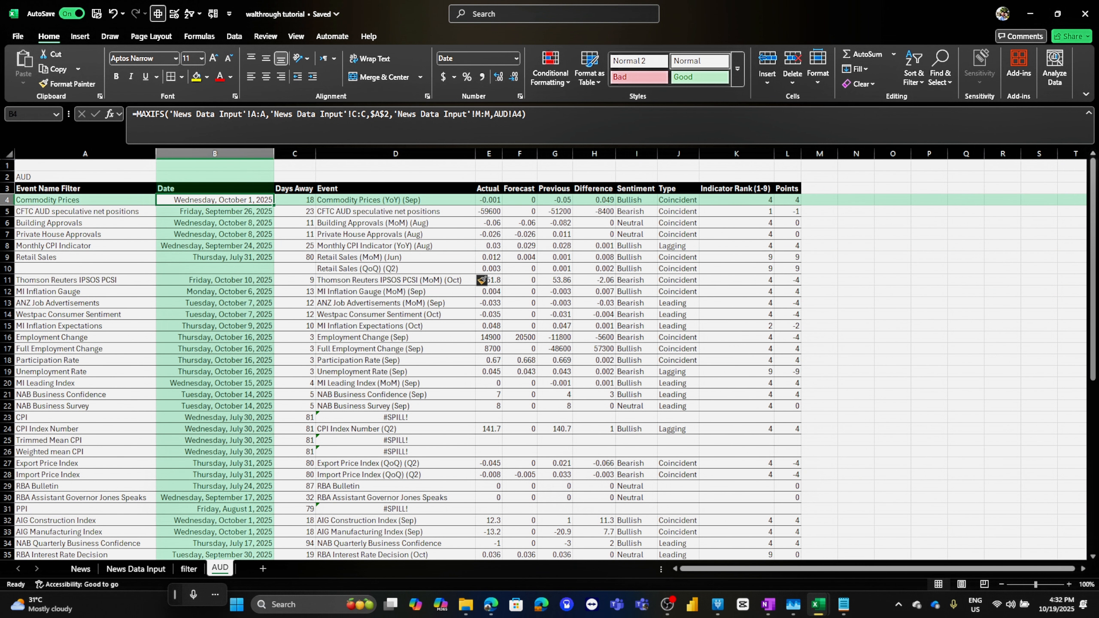
click(134, 114)
key(Escape)
drag(274, 205, 273, 293)
Wrap the Retail Sales (QoQ) row's Date formula in IF so a zero result takes the date from B9
click(233, 268)
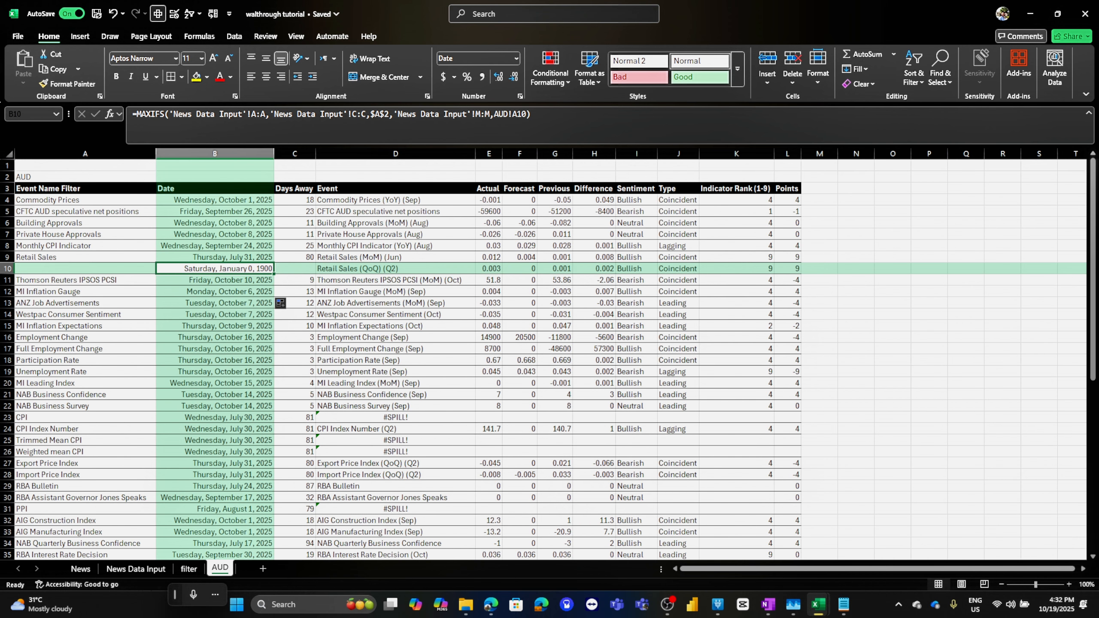
key(F2)
text(IF()
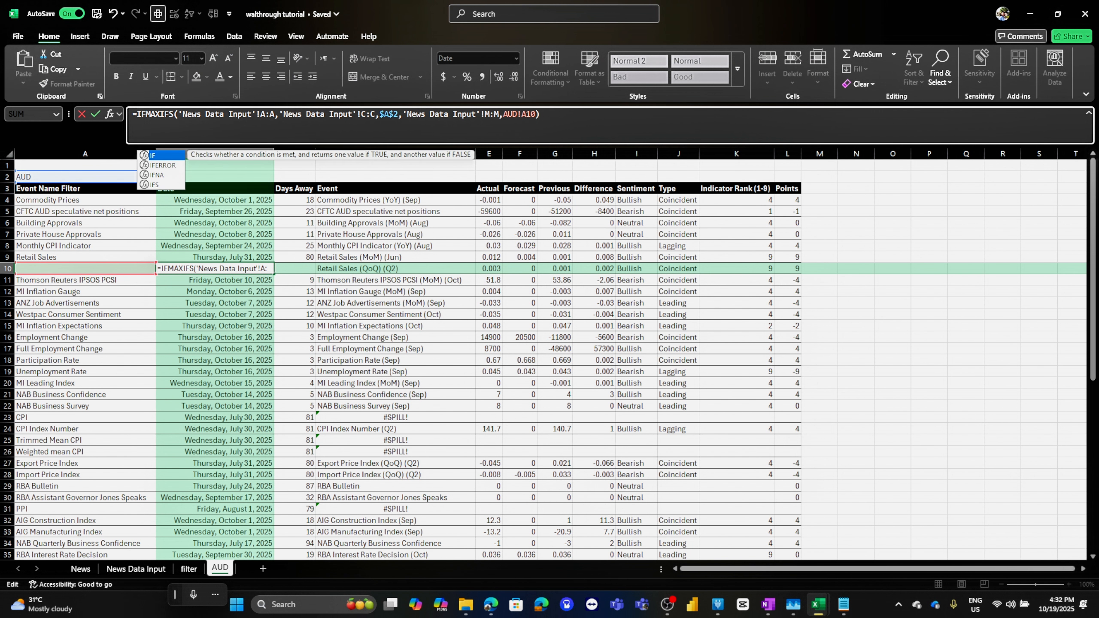
key(End)
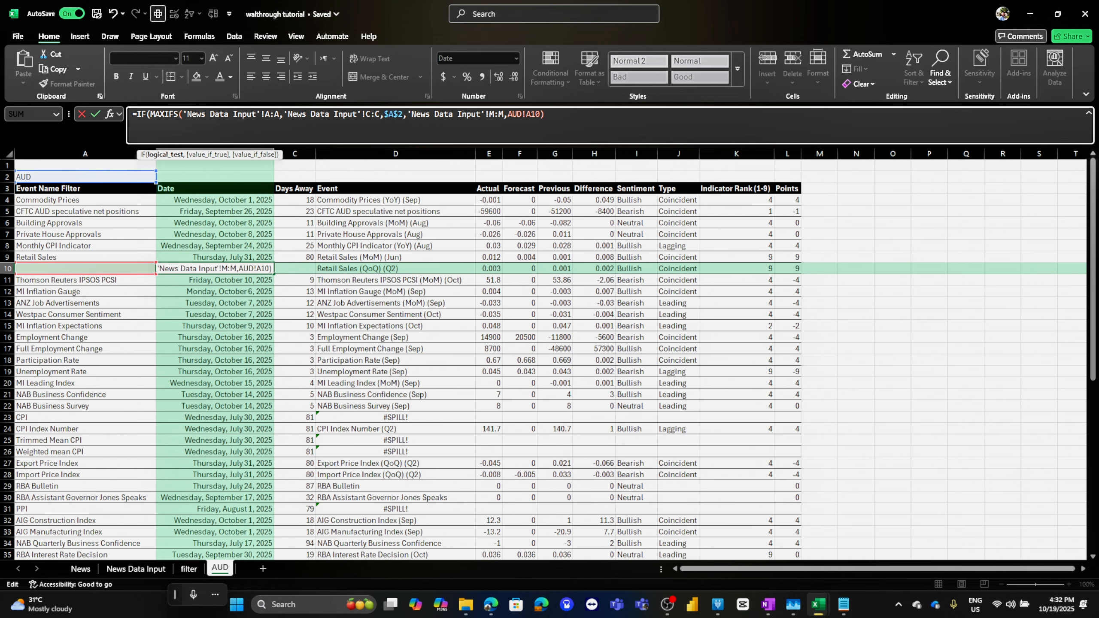
text(=0,)
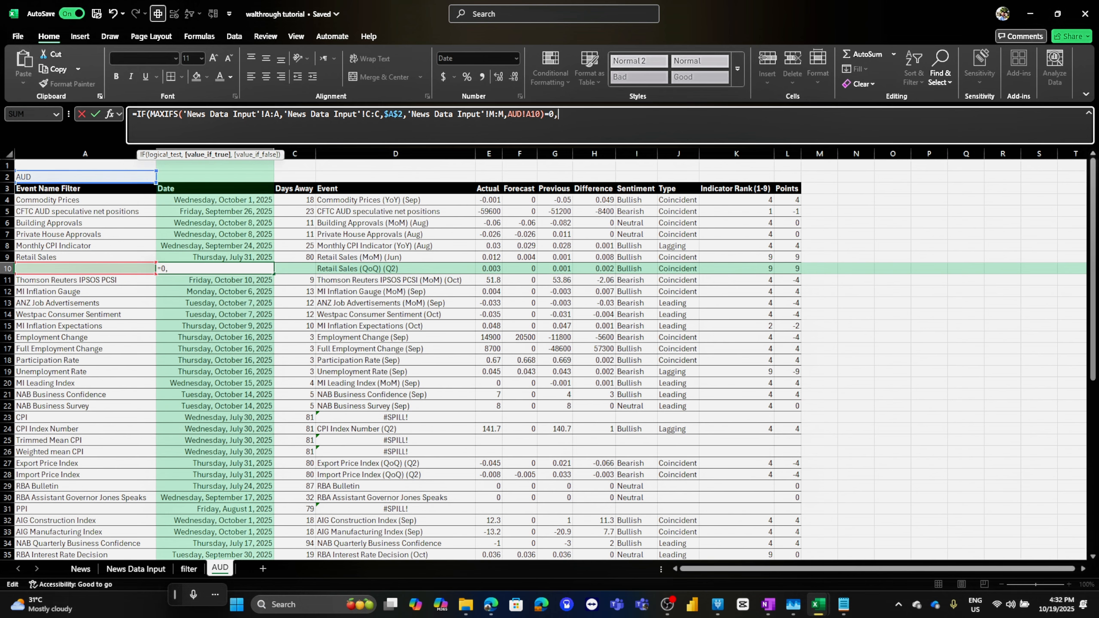
click(215, 257)
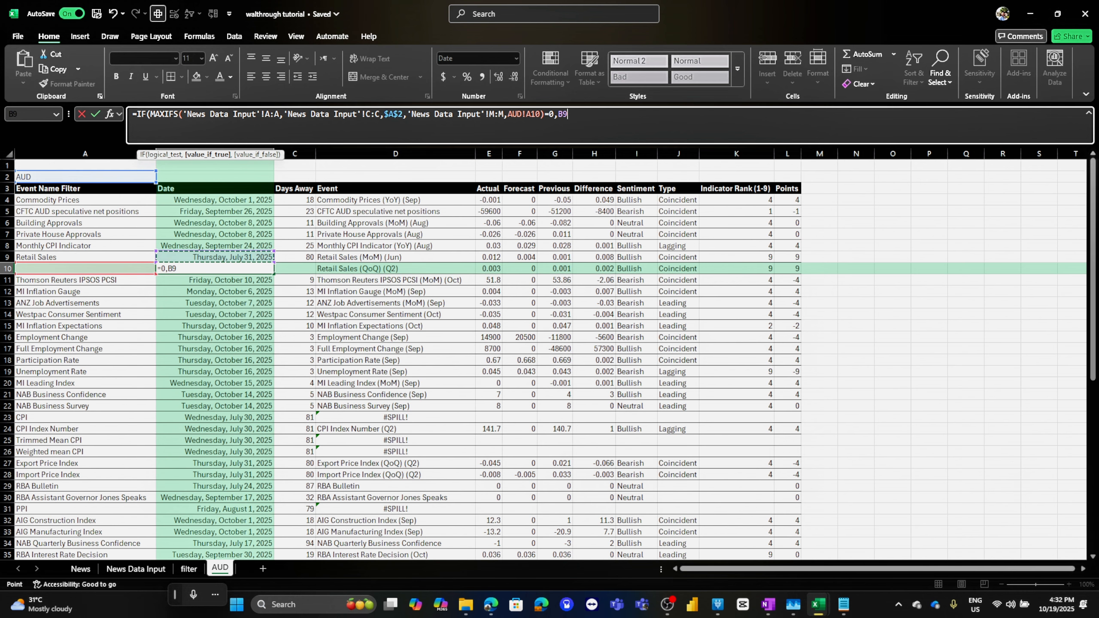
key(Return)
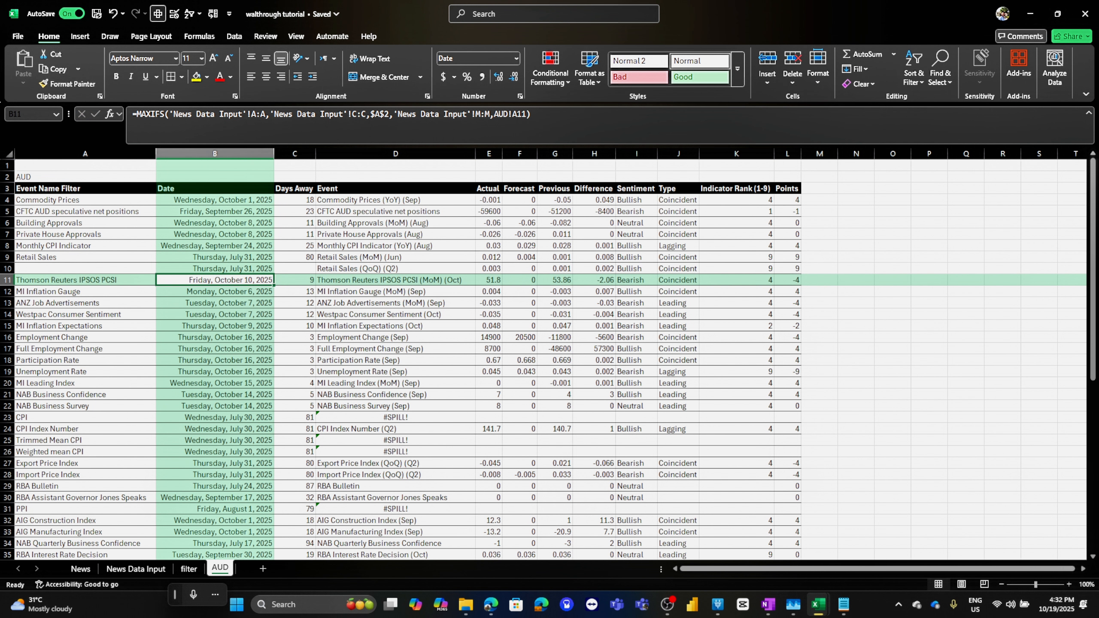
Fill the Days Away formula down column C through row 48
click(215, 257)
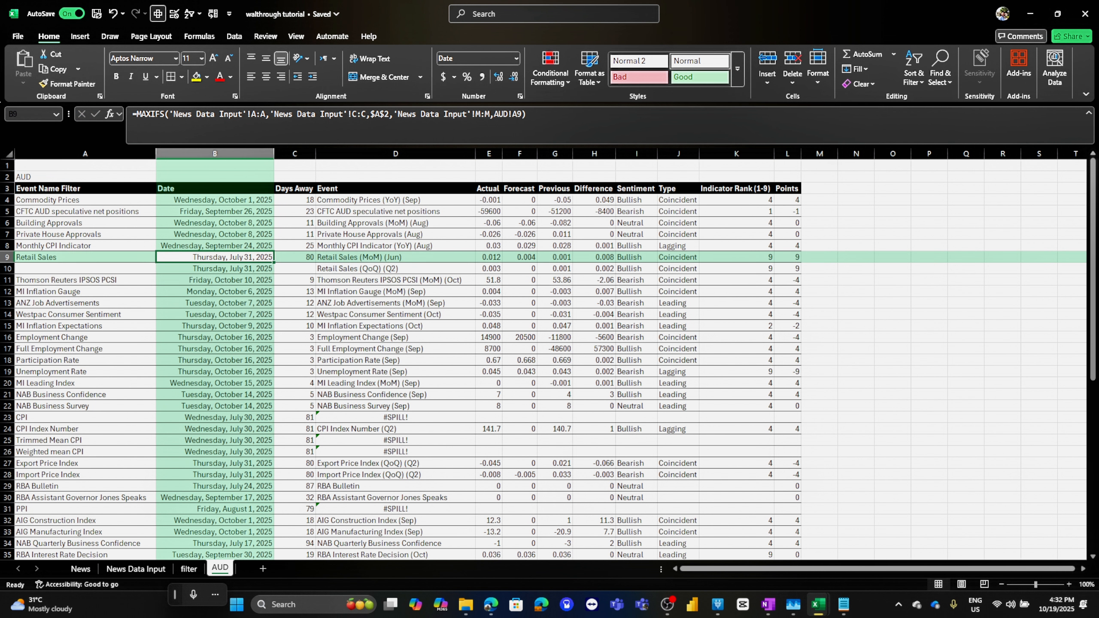
click(295, 200)
drag(315, 205, 303, 536)
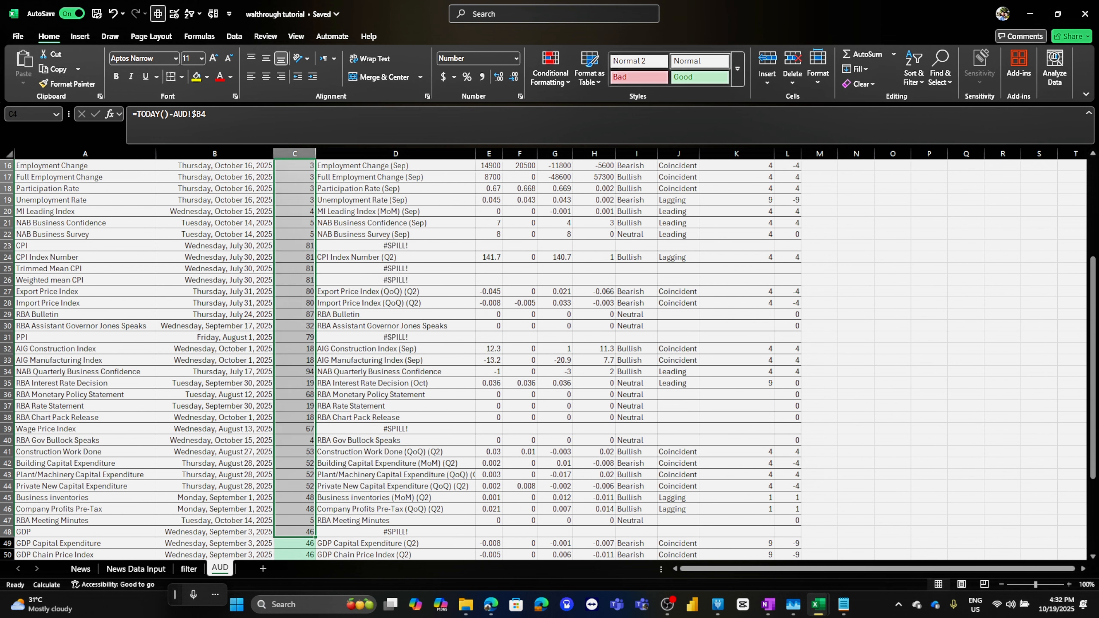
scroll(303, 537, up, 5)
click(295, 269)
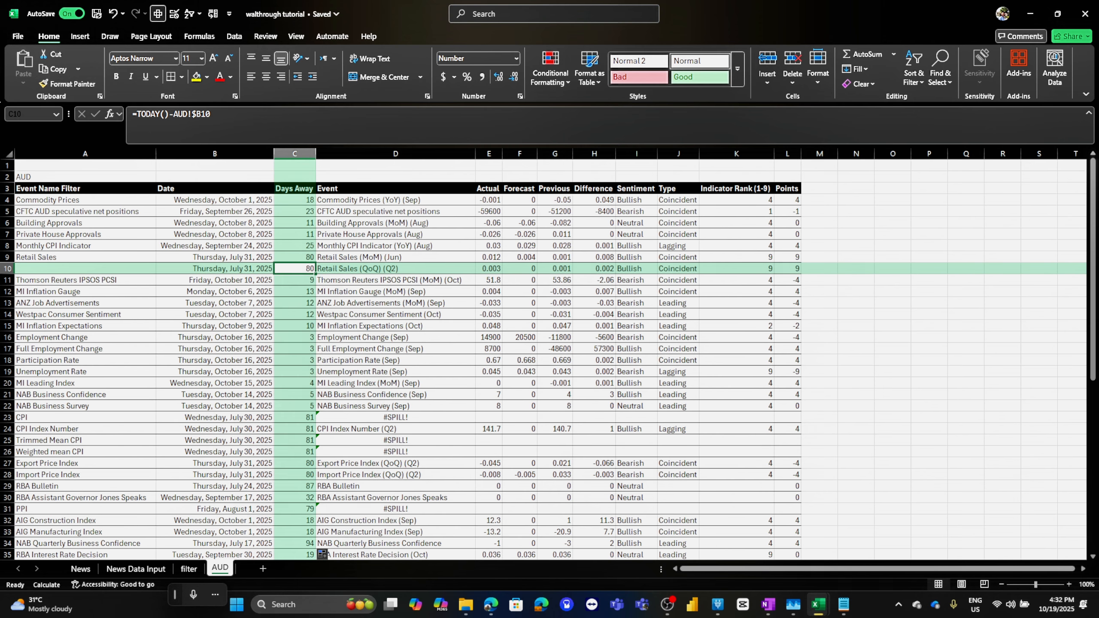
click(215, 268)
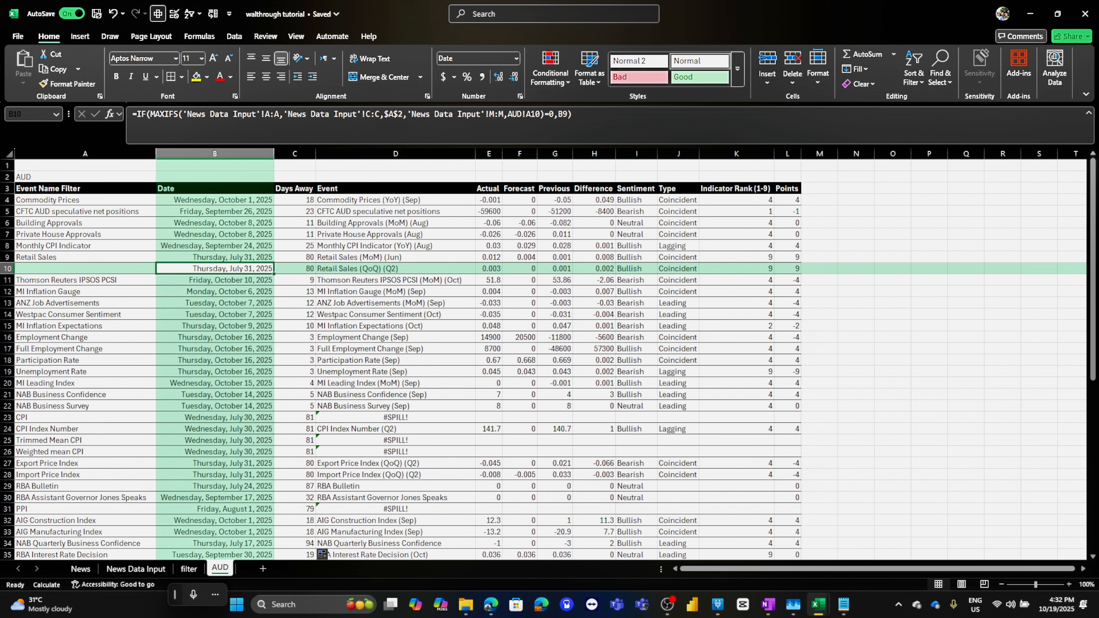
Insert an entire row at the CPI Index Number row to give the CPI Event formula room to spill
scroll(395, 326, down, 3)
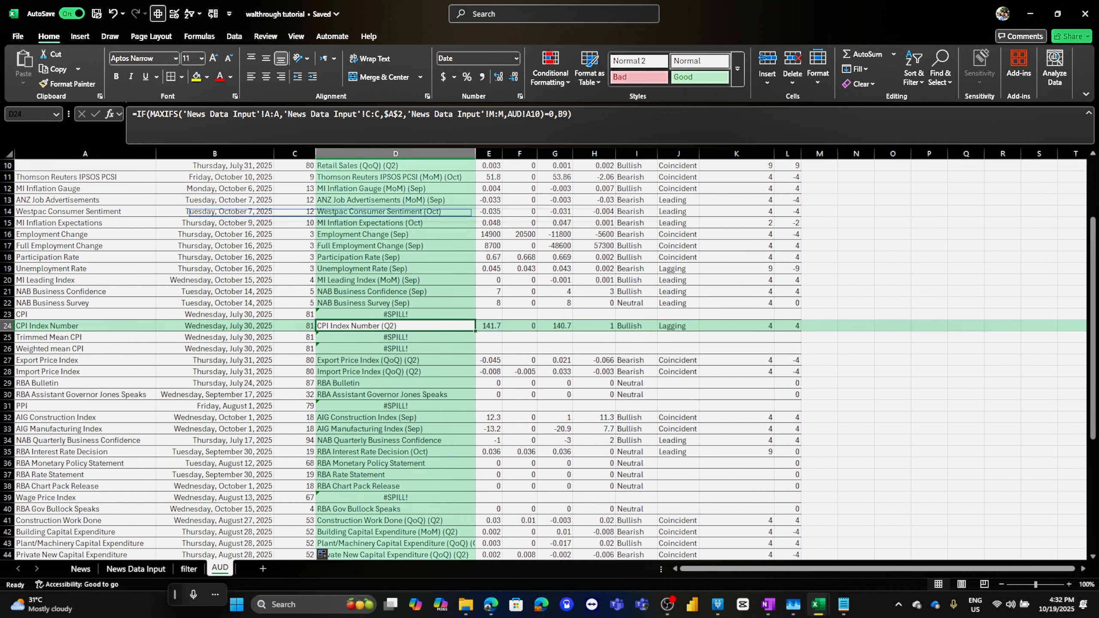
click(394, 325)
scroll(322, 554, down, 3)
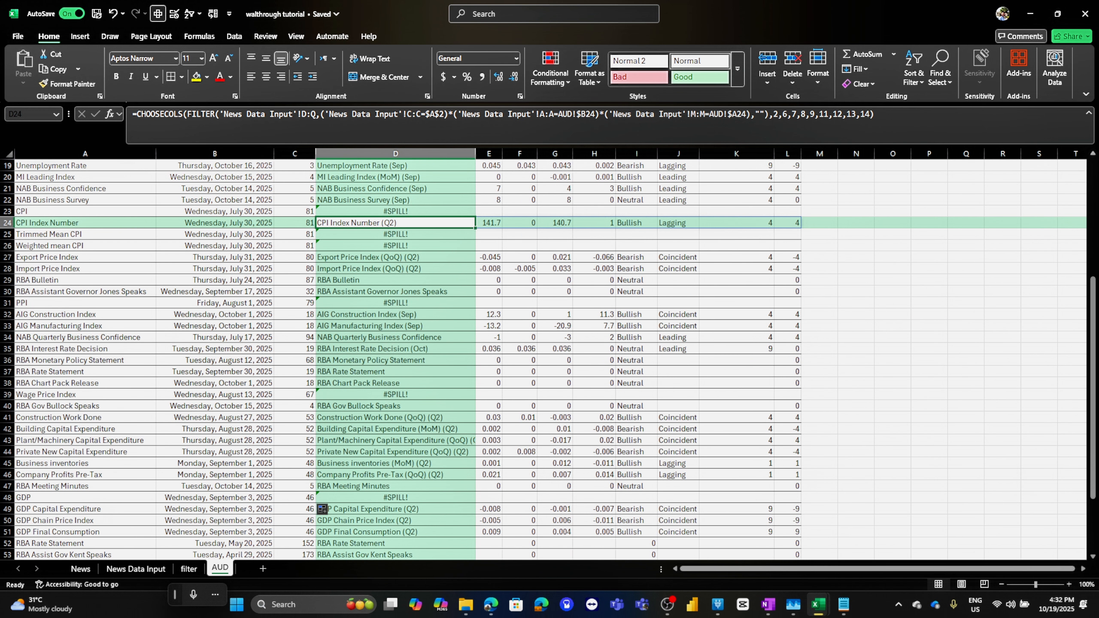
right_click(382, 223)
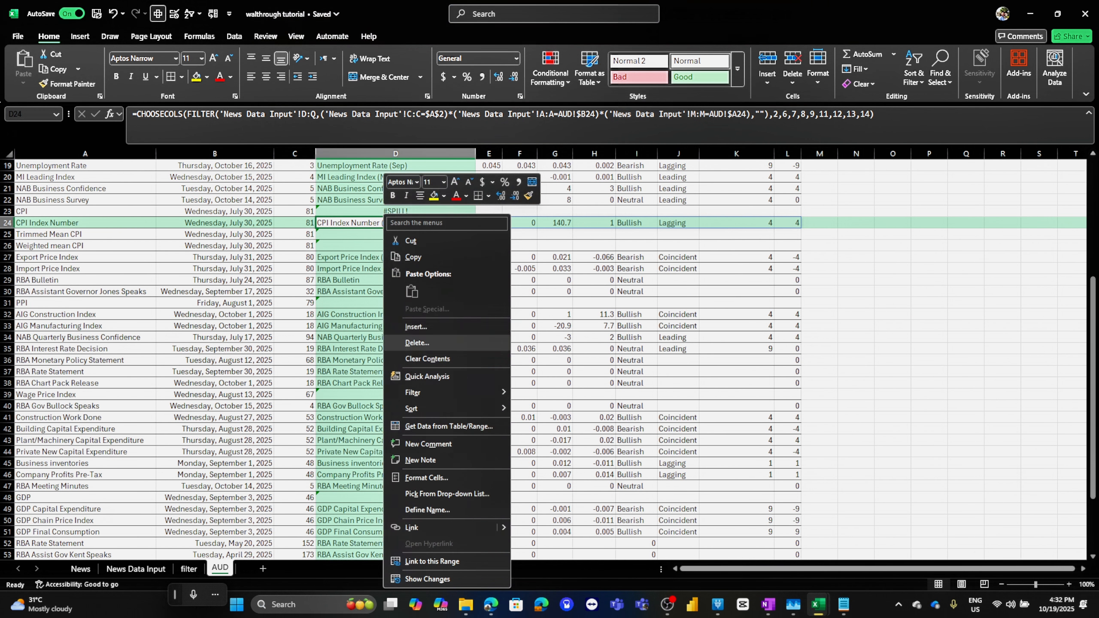
click(416, 326)
click(398, 351)
click(394, 375)
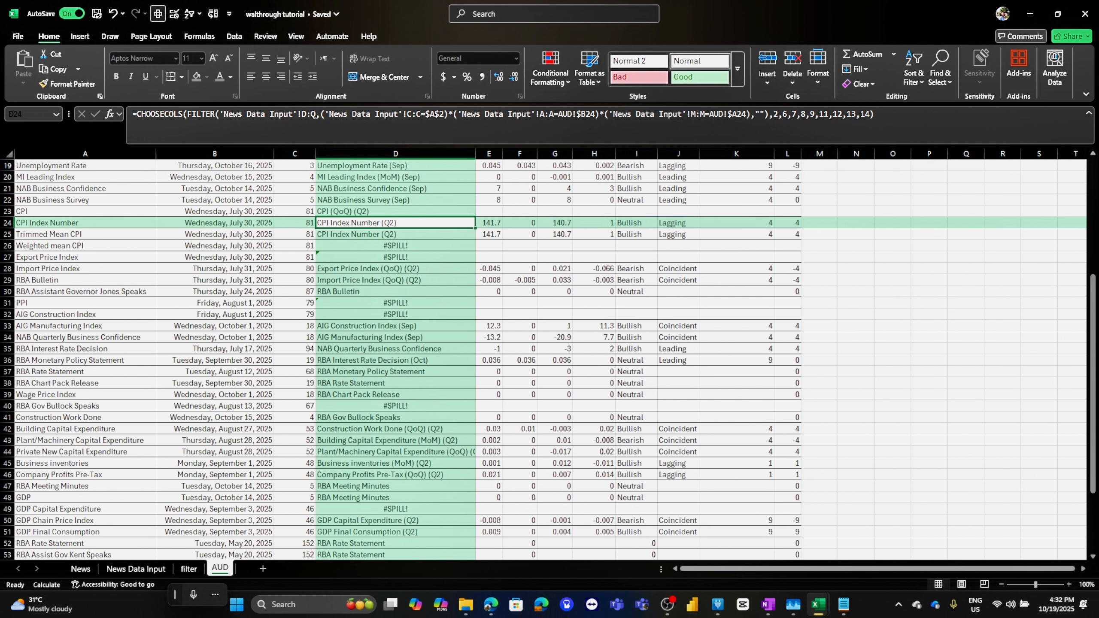
Insert a row above GDP Capital Expenditure so the GDP Event formula can spill
scroll(549, 359, down, 6)
scroll(385, 348, up, 1)
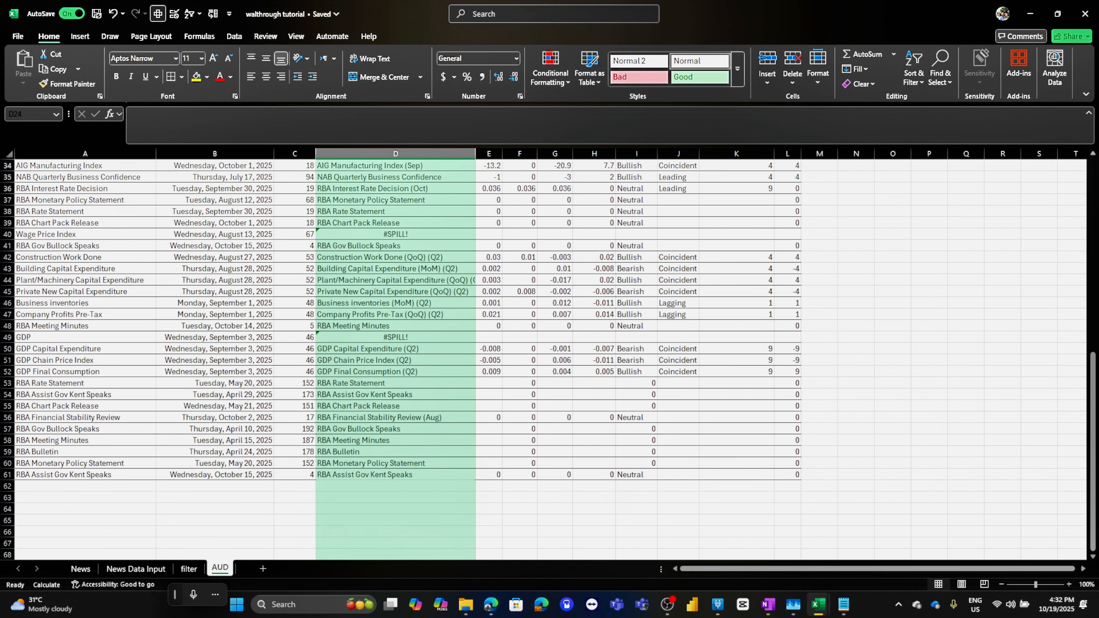
right_click(385, 349)
click(418, 327)
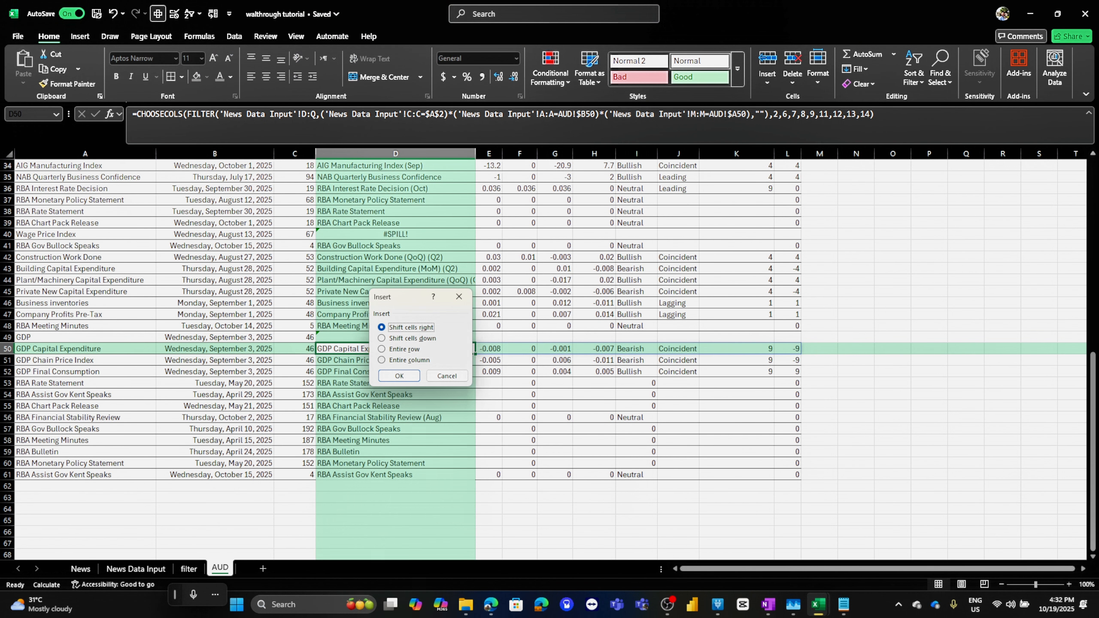
key(Return)
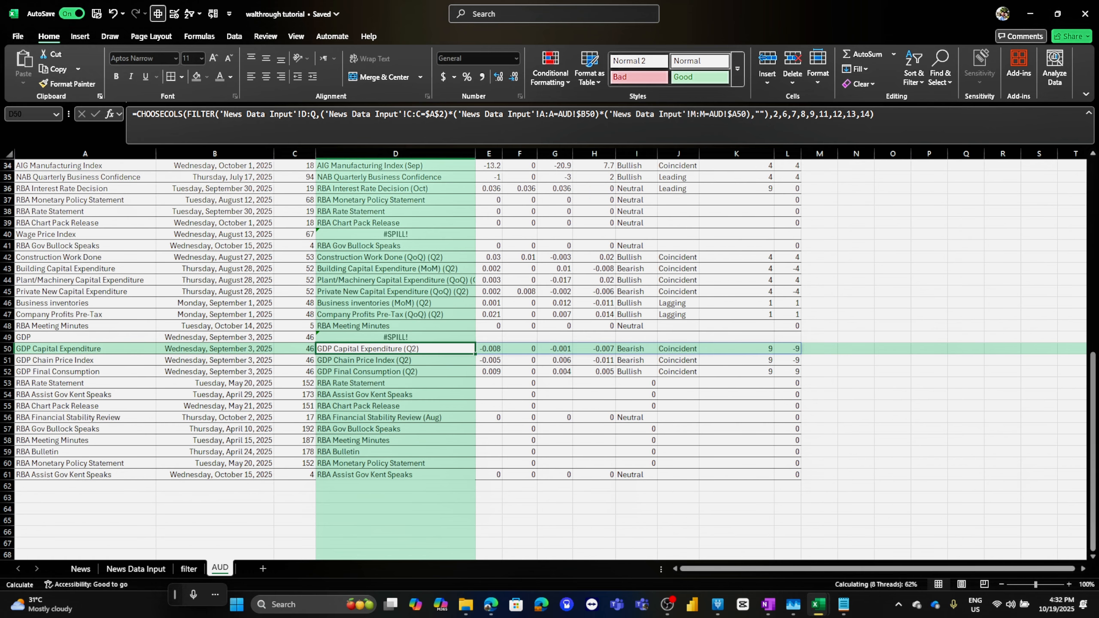
Insert an entire row above RBA Gov Bullock Speaks for the Wage Price Index Event spill
scroll(391, 303, up, 1)
right_click(391, 280)
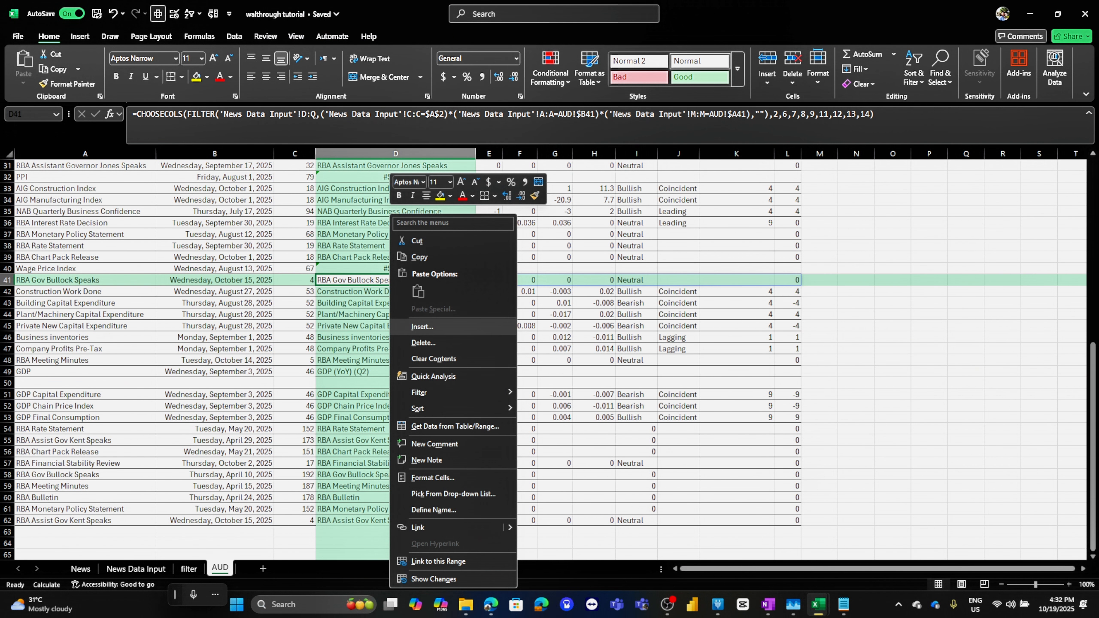
click(422, 326)
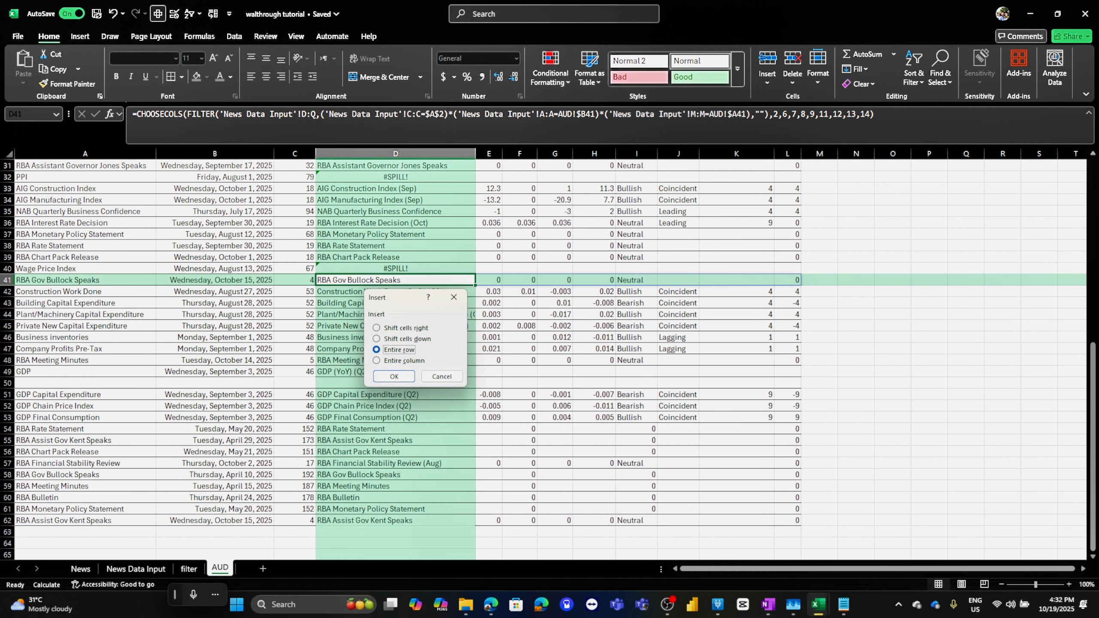
click(393, 376)
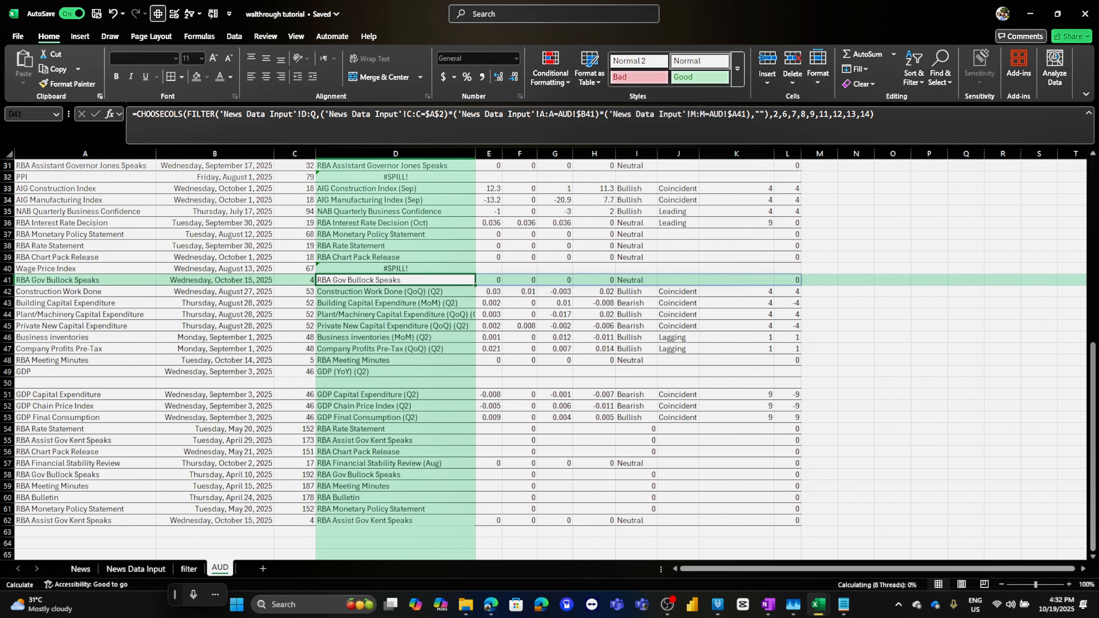
click(394, 373)
click(395, 395)
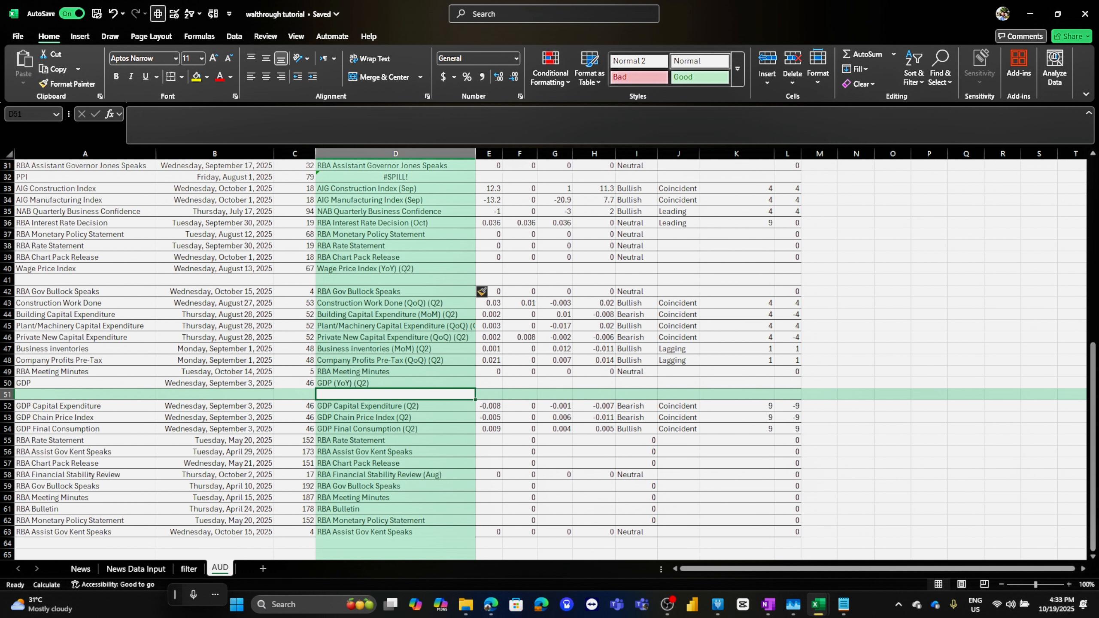
Insert an entire row above AIG Construction Index for the PPI Event spill
scroll(394, 394, up, 4)
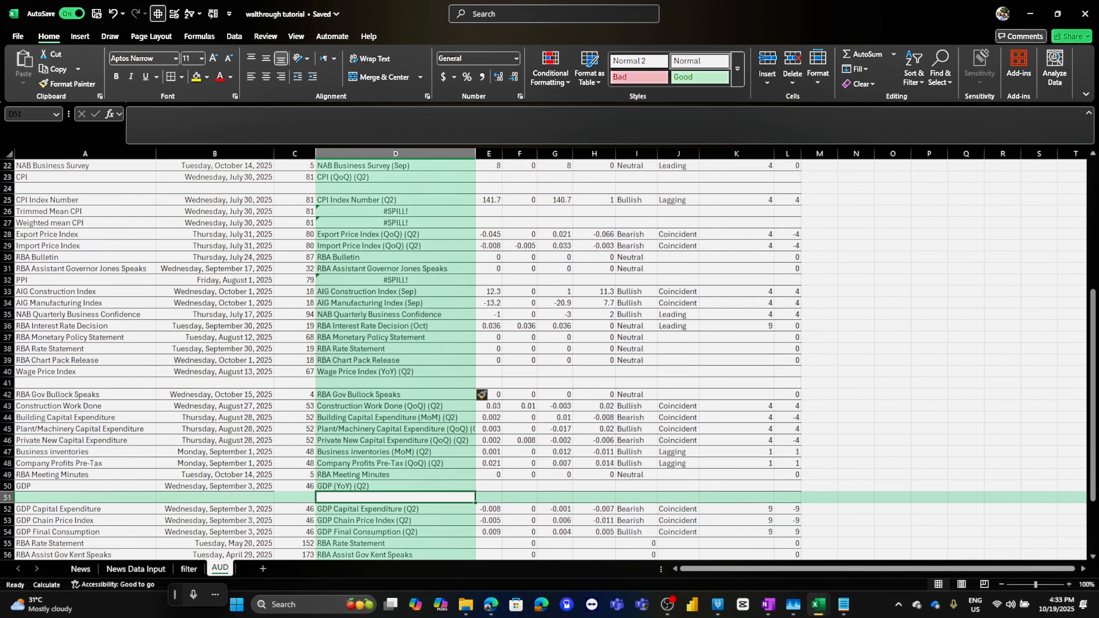
right_click(382, 326)
click(413, 328)
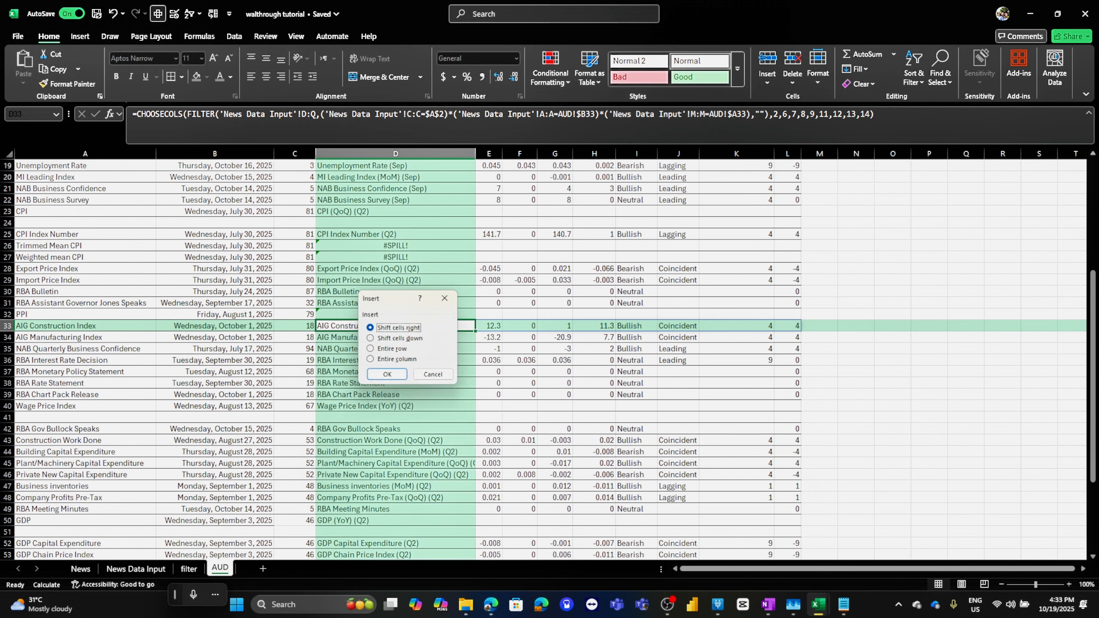
click(393, 350)
click(387, 376)
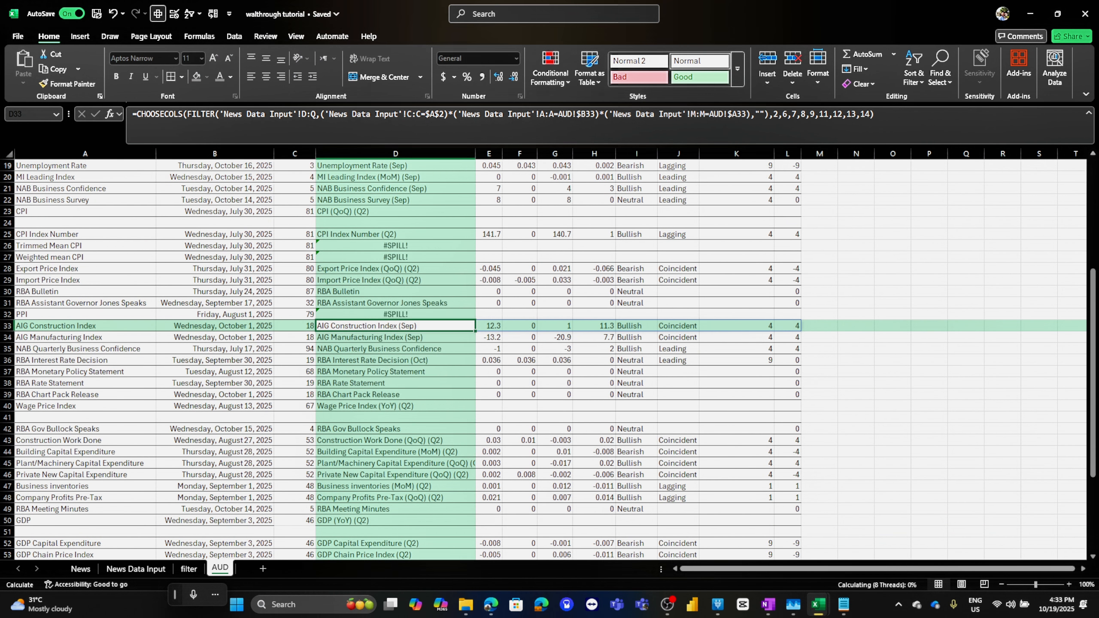
Insert an entire row at the Export Price Index row to make room for the CPI spills
right_click(389, 268)
click(430, 327)
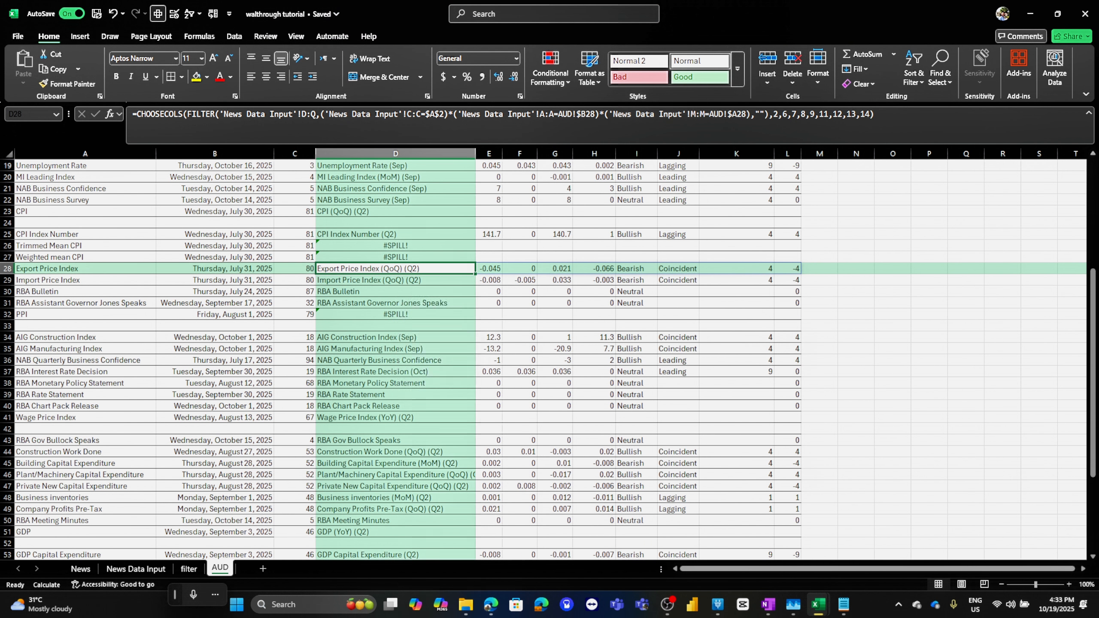
click(396, 351)
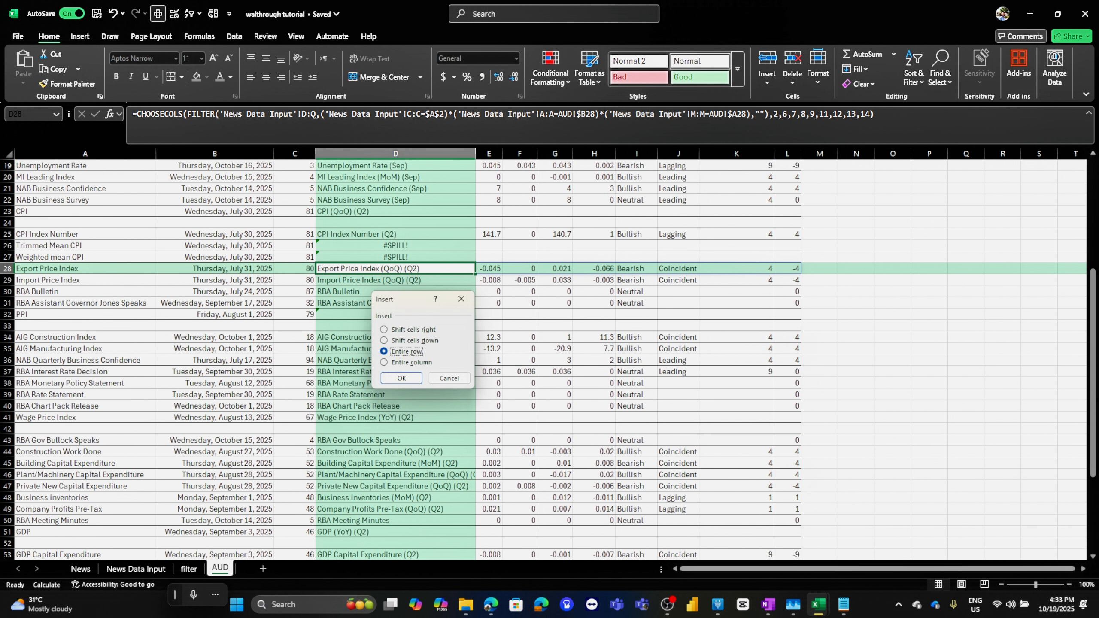
click(401, 378)
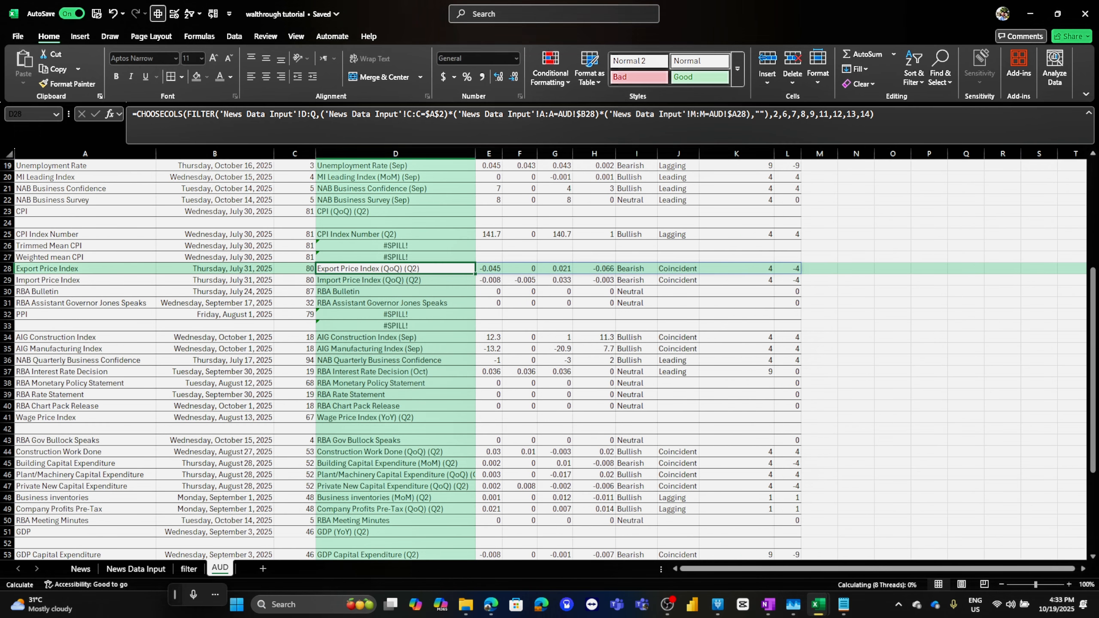
Insert an entire row at the Weighted mean CPI row so the CPI Event formulas can spill
scroll(519, 346, up, 2)
right_click(392, 326)
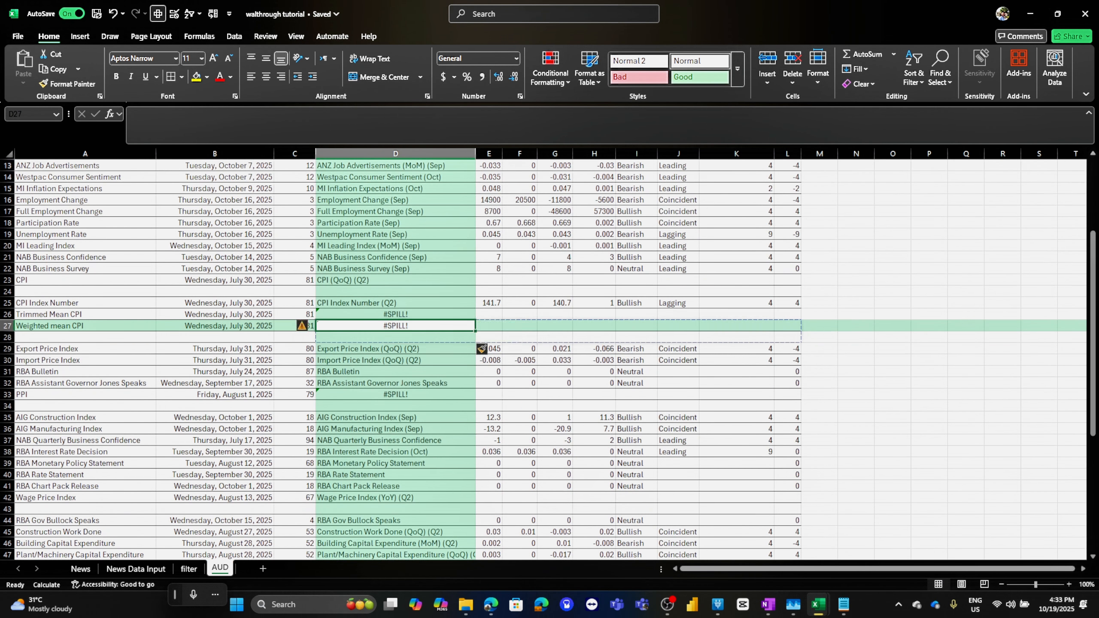
click(428, 326)
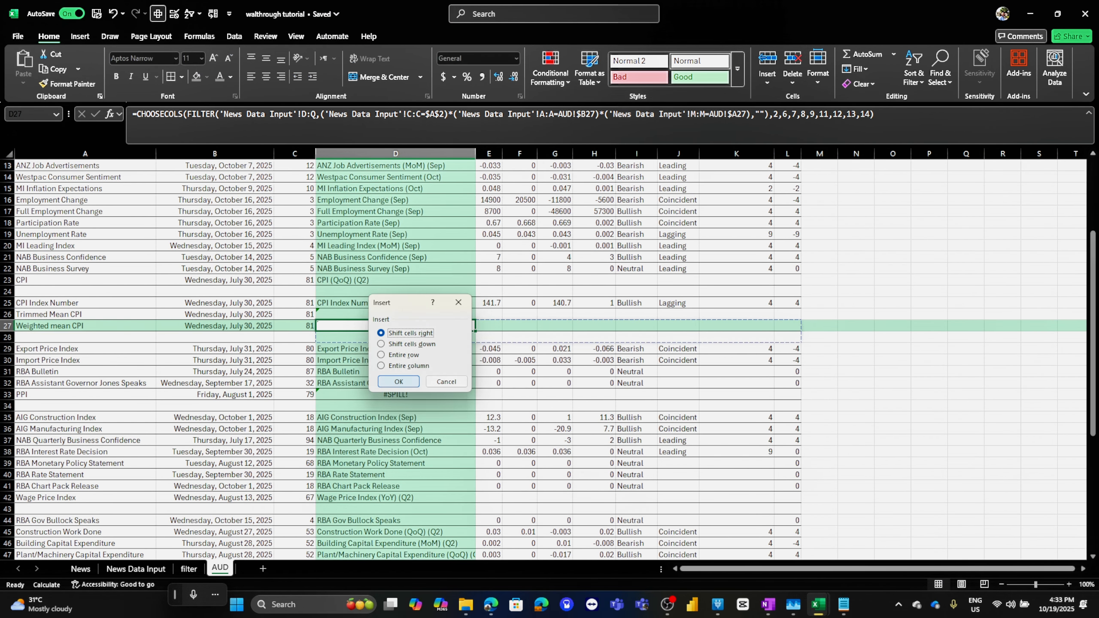
click(398, 379)
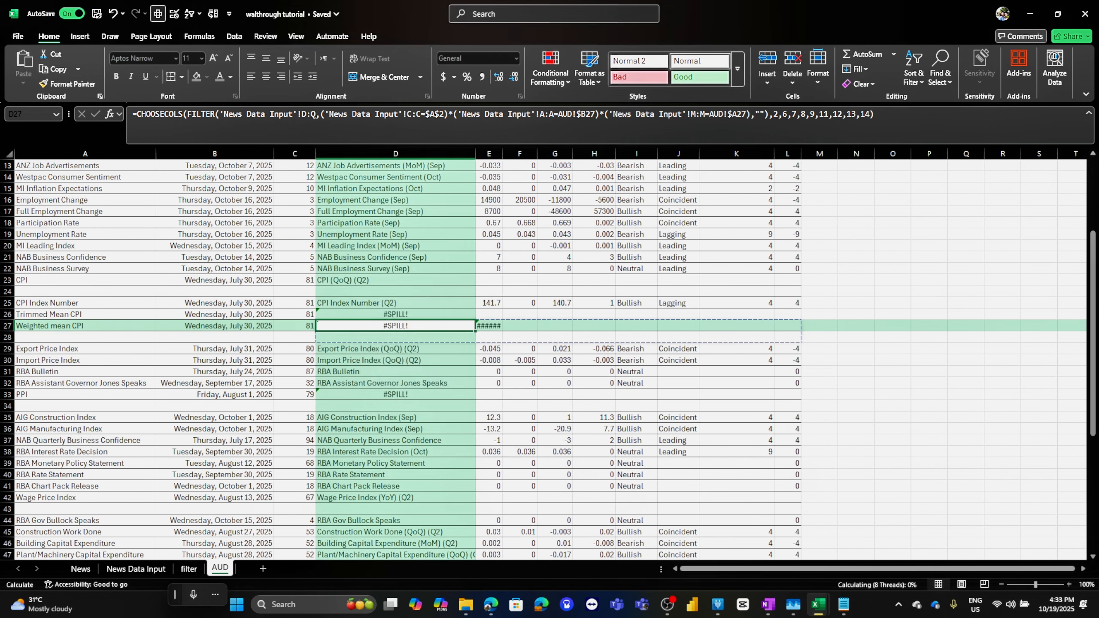
right_click(405, 326)
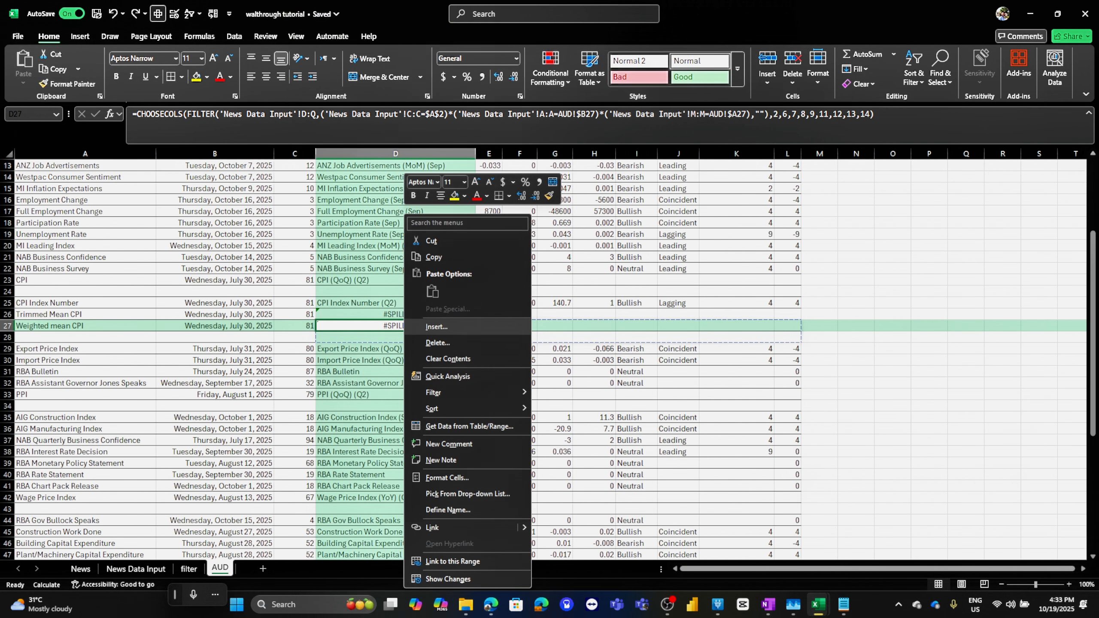
click(436, 327)
click(406, 350)
click(403, 377)
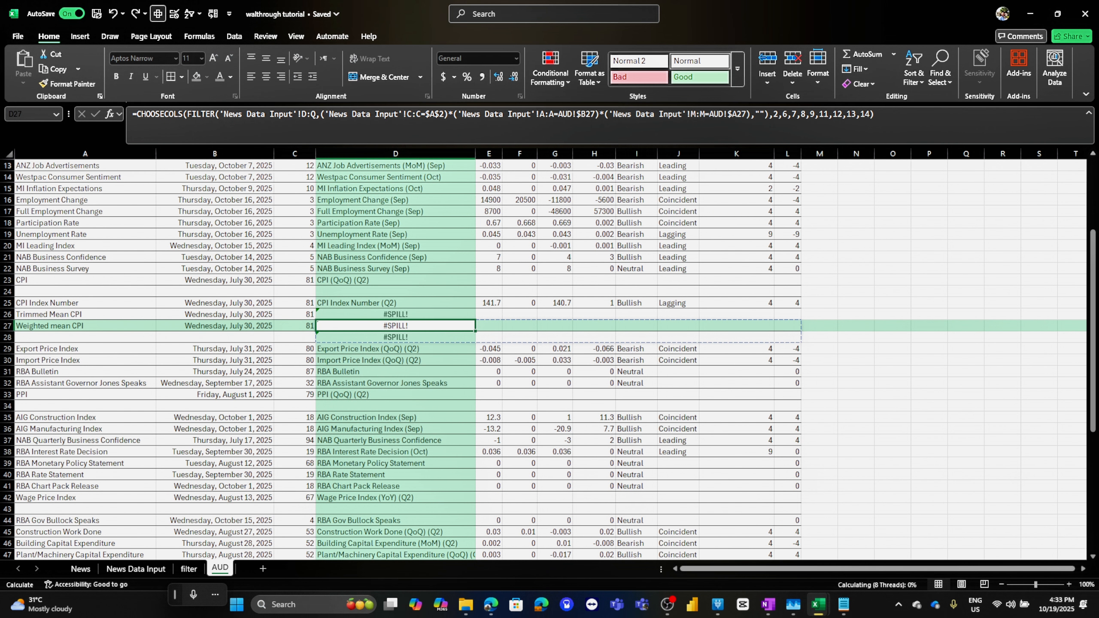
Review the spilled event rows and step through the Date column formulas near the top of the list
scroll(549, 359, up, 4)
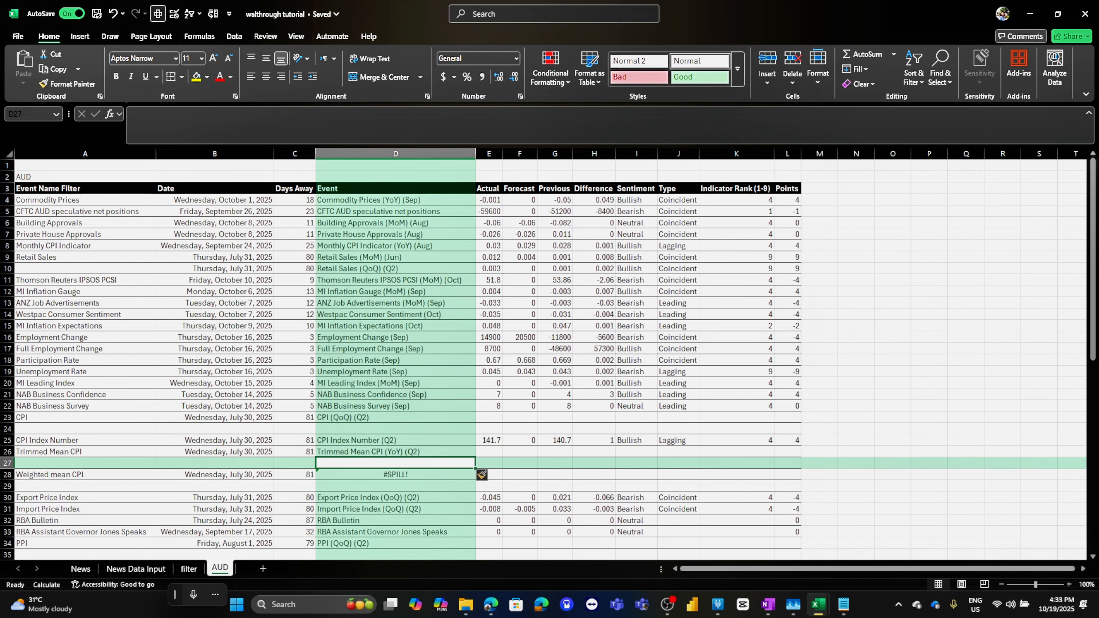
scroll(550, 359, down, 7)
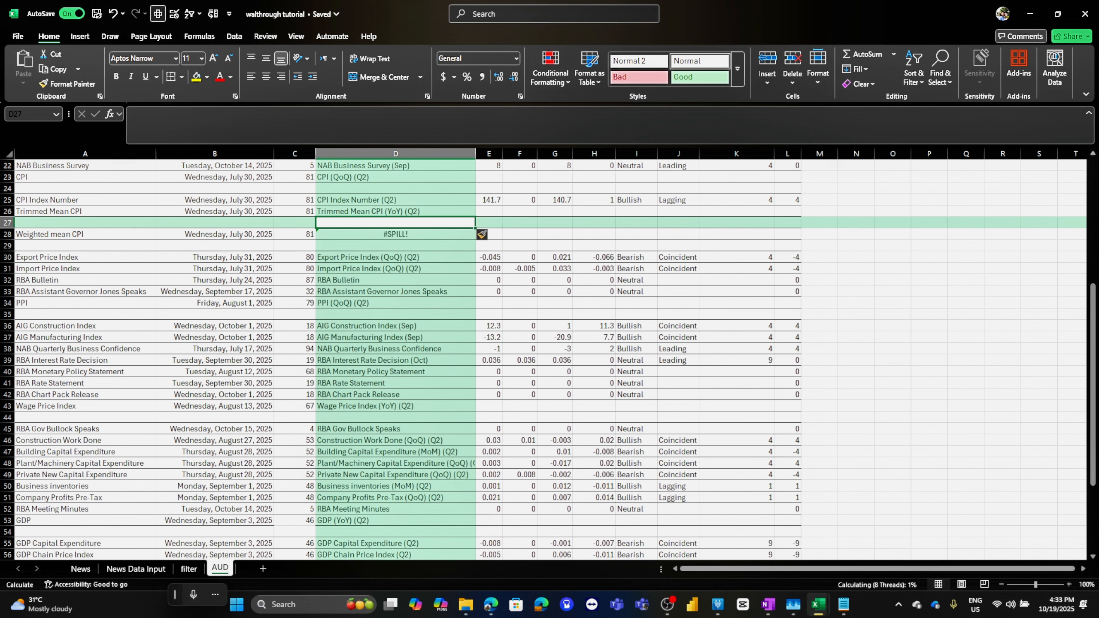
scroll(482, 234, down, 5)
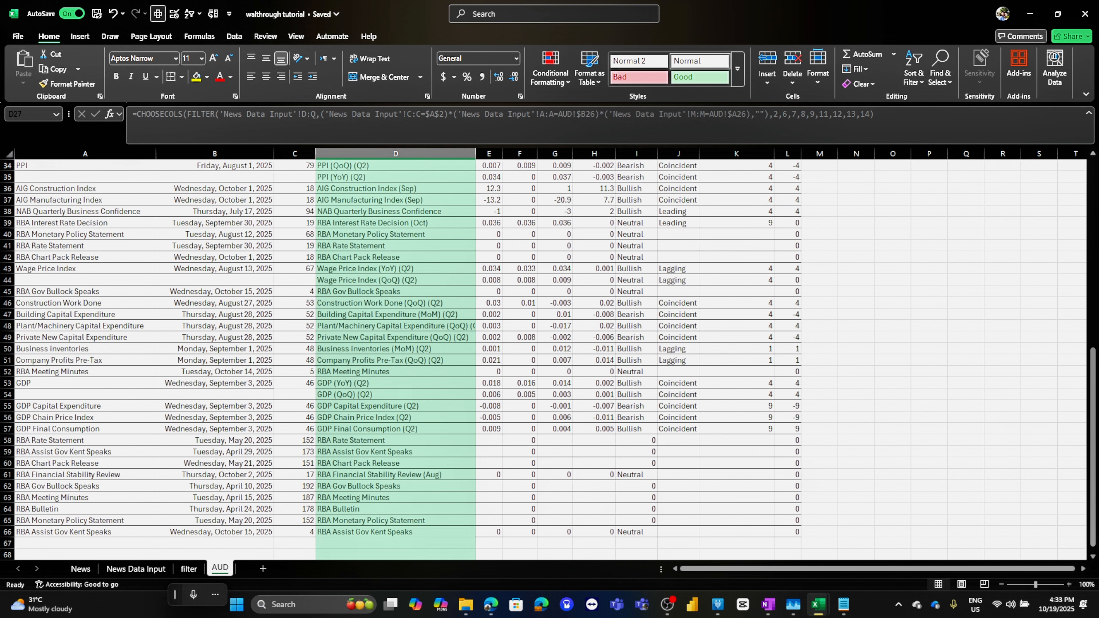
scroll(481, 235, up, 9)
scroll(550, 360, up, 3)
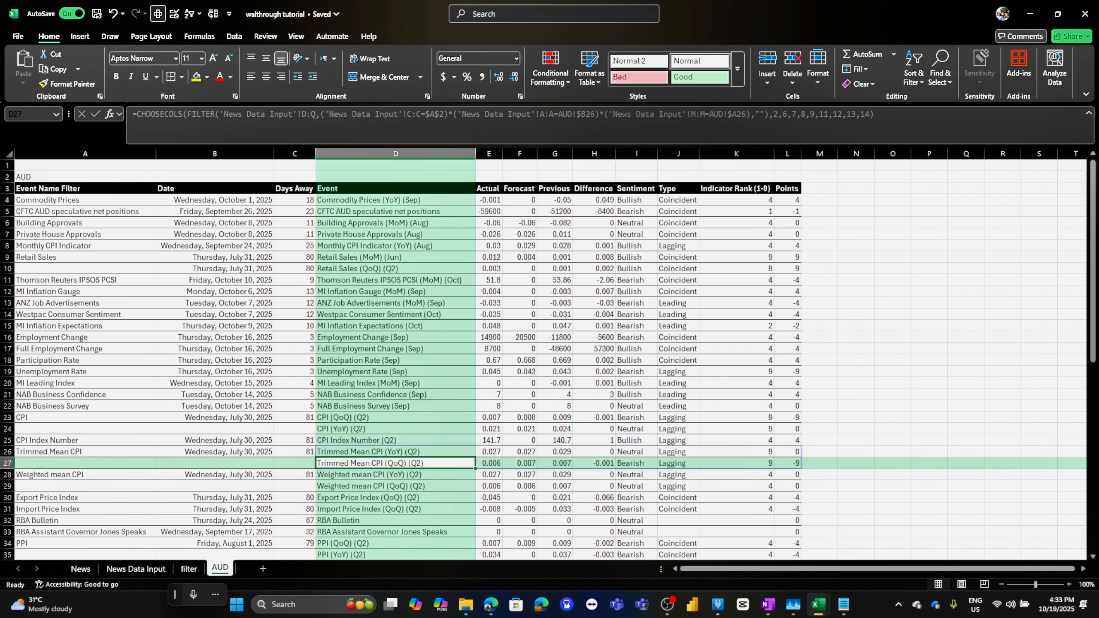
click(214, 200)
key(Down)
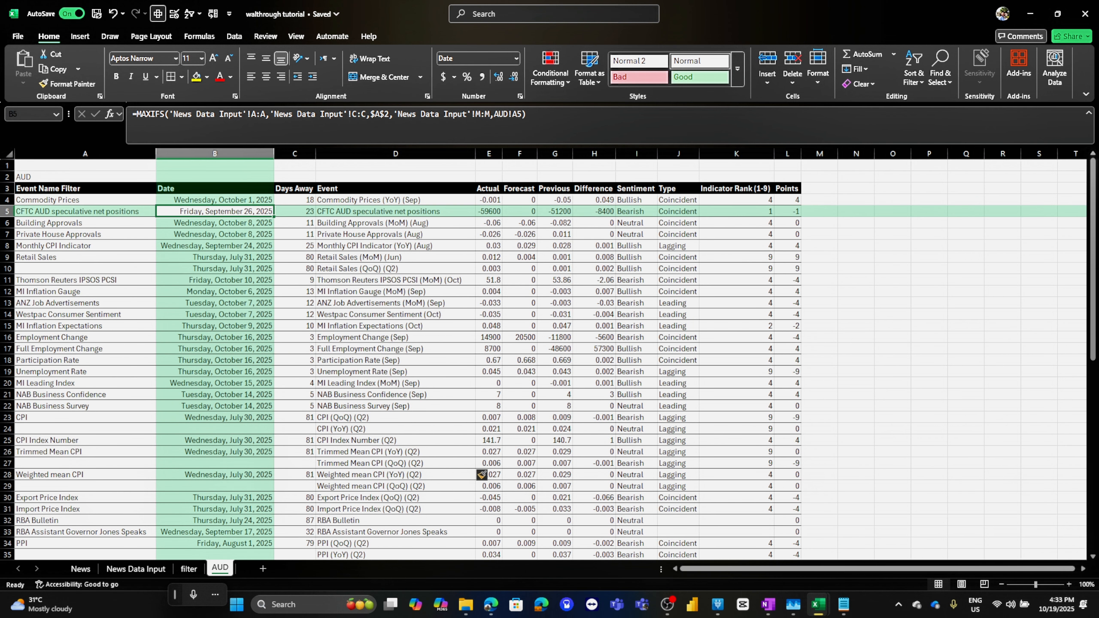
key(Up)
key(Down)
key(Down)
key(Down)
key(Down)
key(Down)
key(Down)
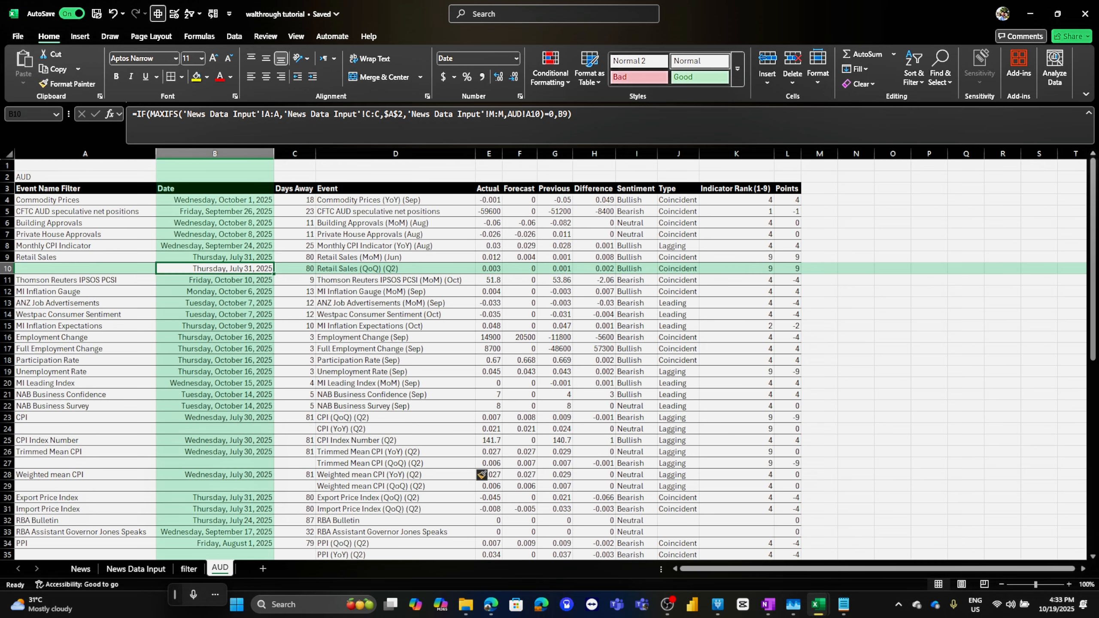
Try to copy the Date formula from B10 up to the first event row
drag(273, 274, 272, 200)
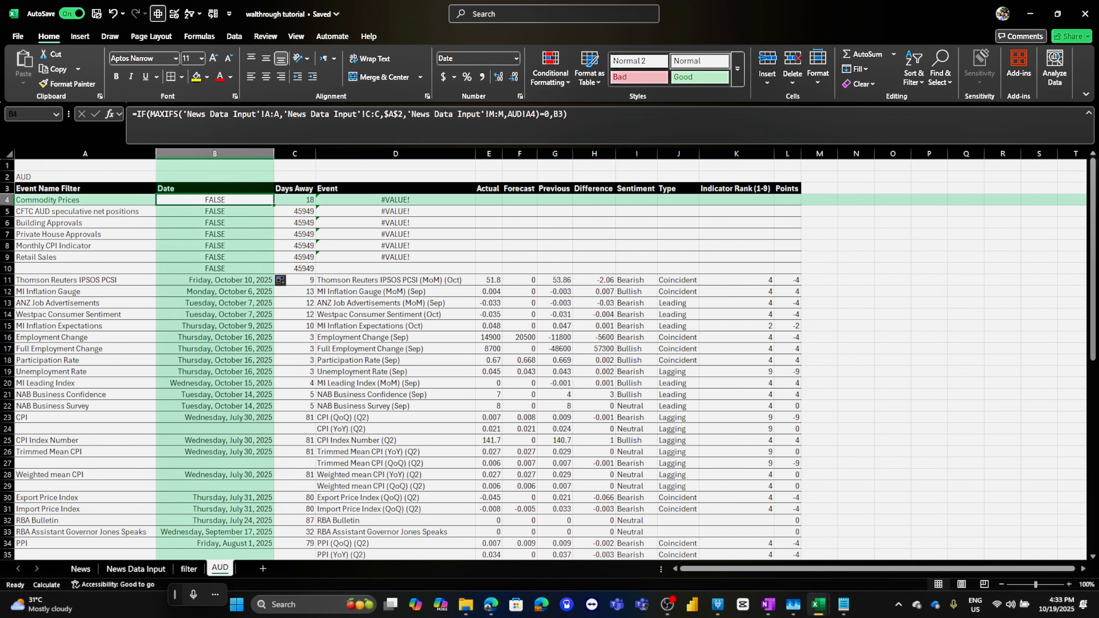
key(ctrl+z)
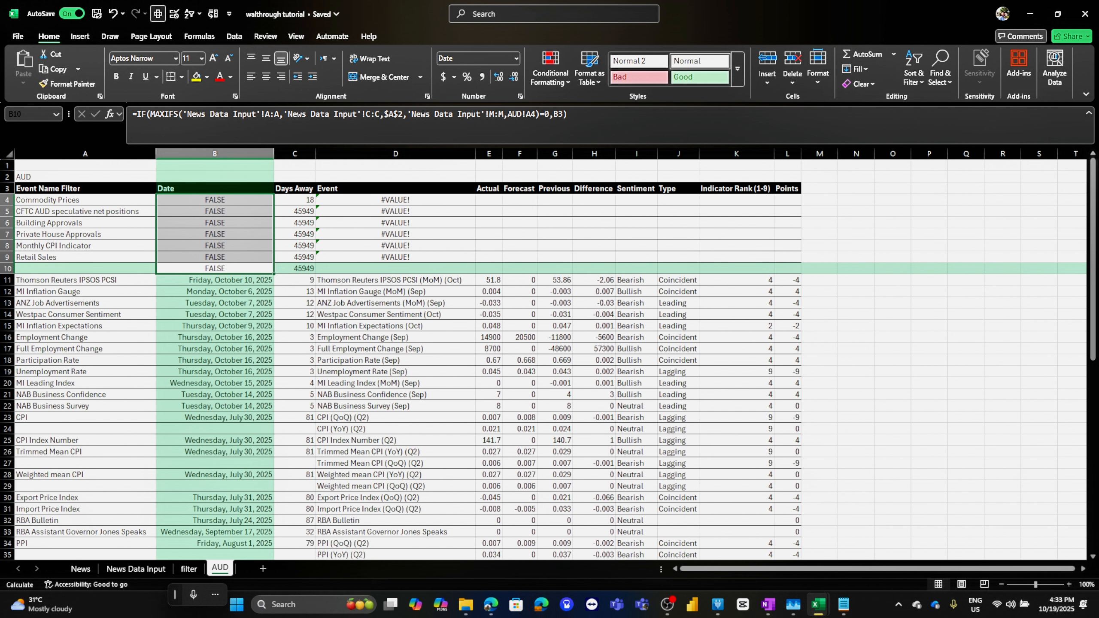
key(ctrl+c)
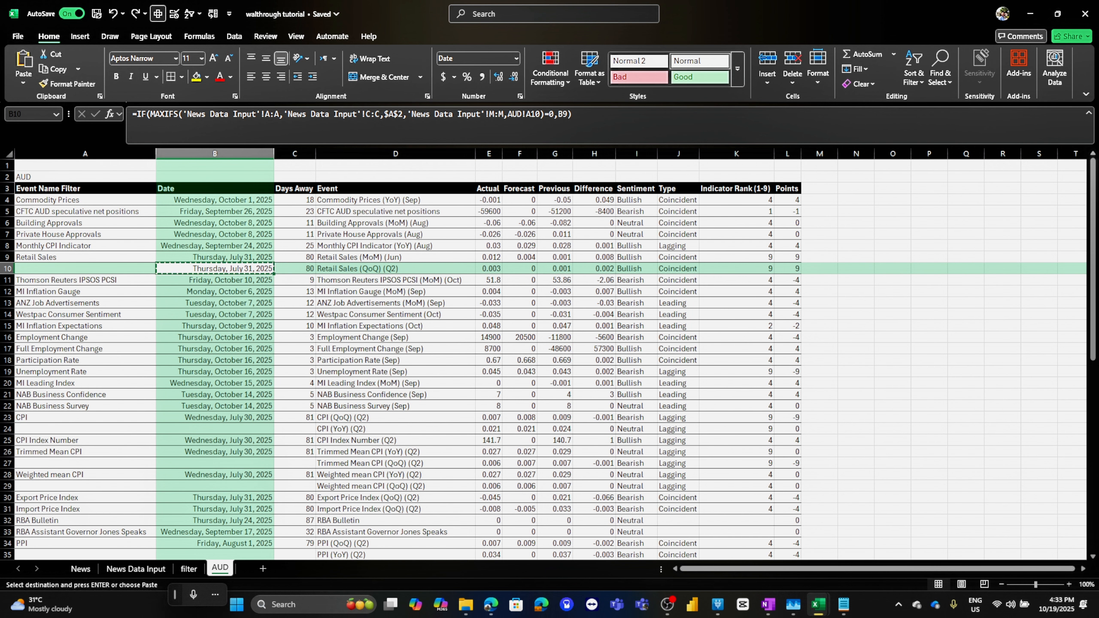
click(215, 200)
key(ctrl+v)
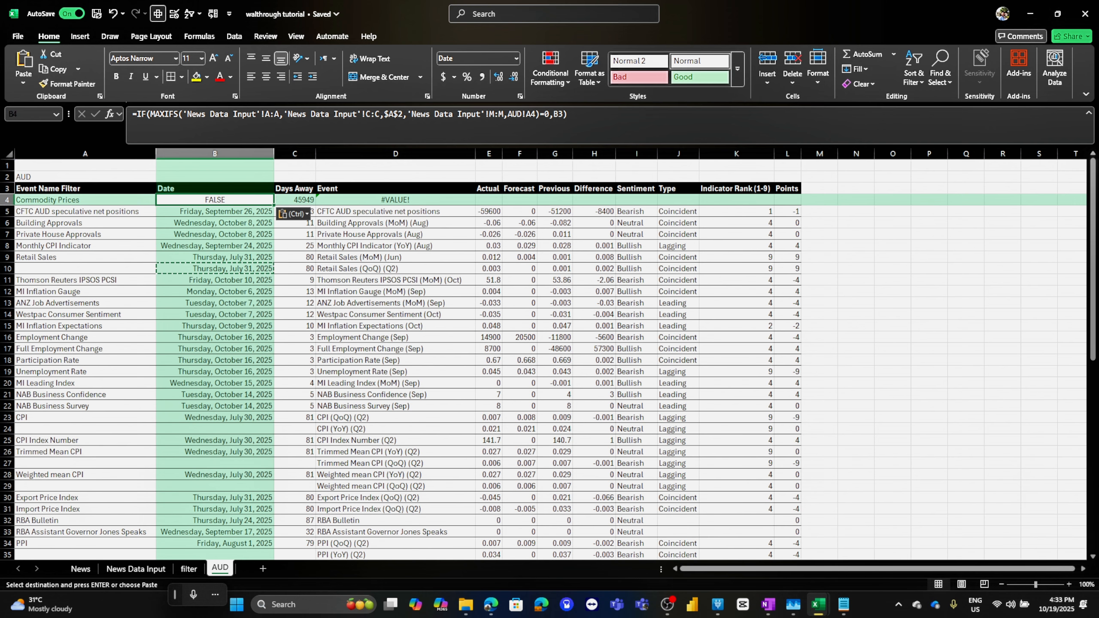
Rewrite B10's date formula as =LET(real,MAXIFS('News Data Input'!A:A,'News Data Input'!C:C,$A$2,'News Data Input'!M:M,AUD!A10),IF(real=0,B9,real))
click(215, 269)
key(F2)
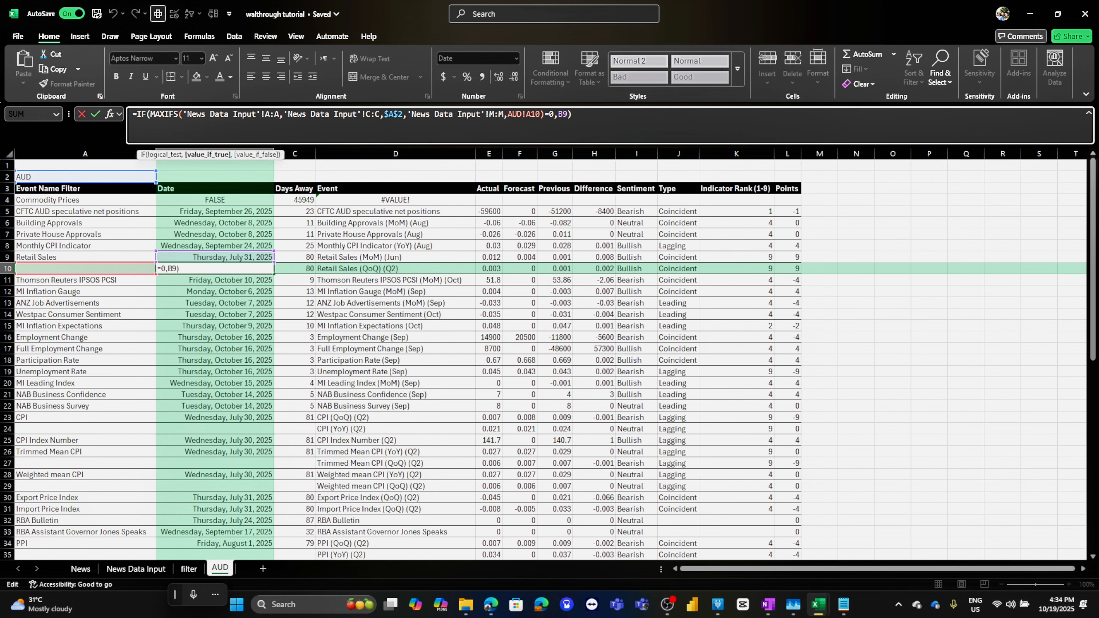
drag(146, 114, 137, 114)
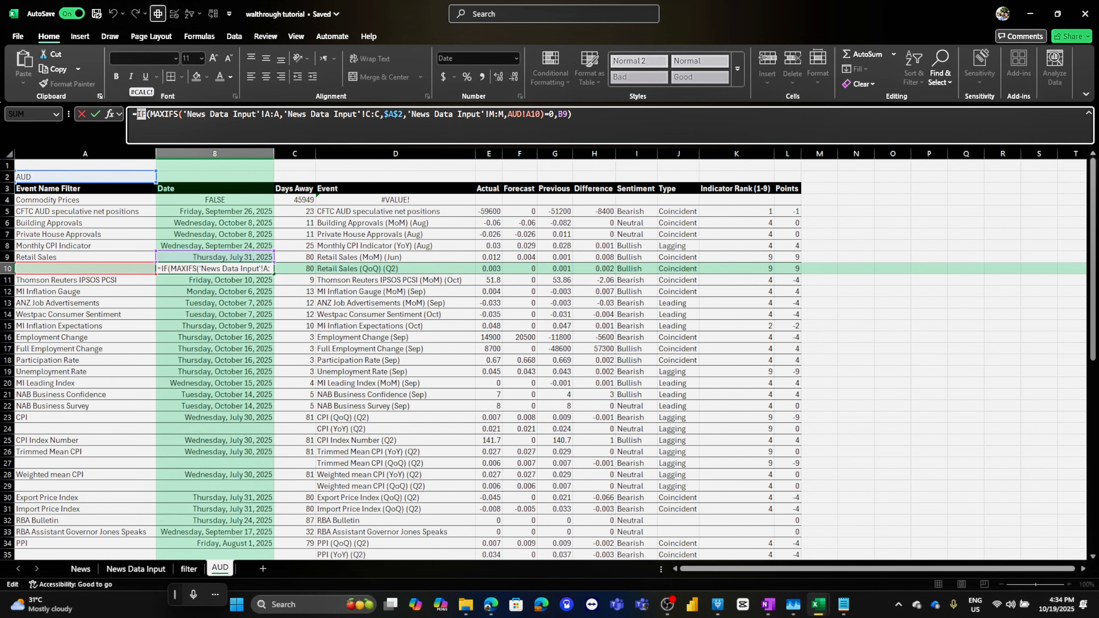
key(BackSpace)
text(LET()
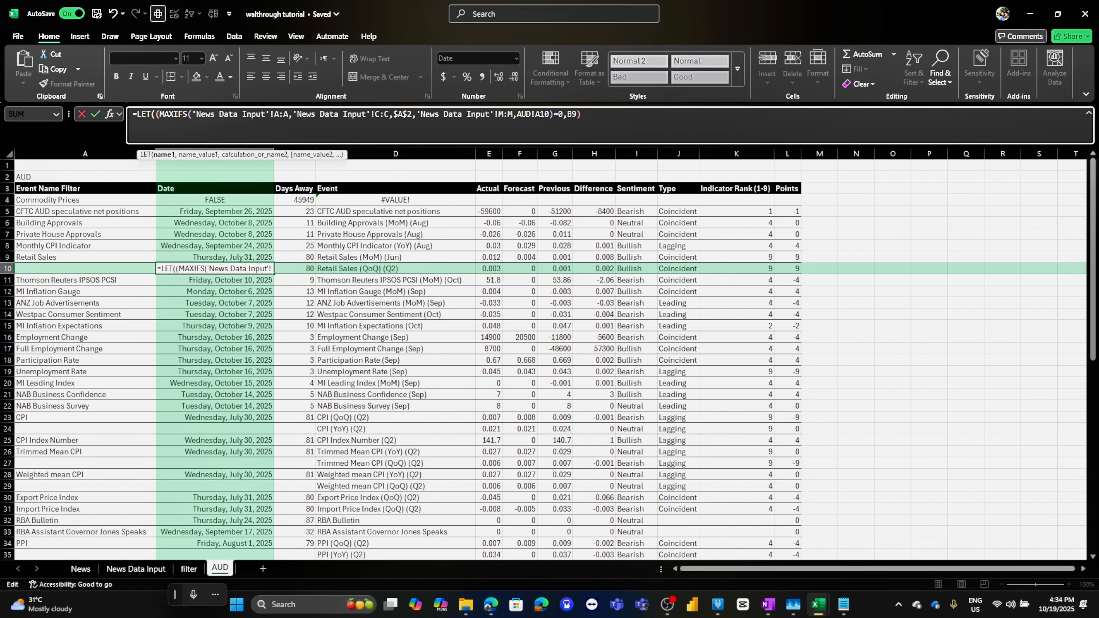
key(Delete)
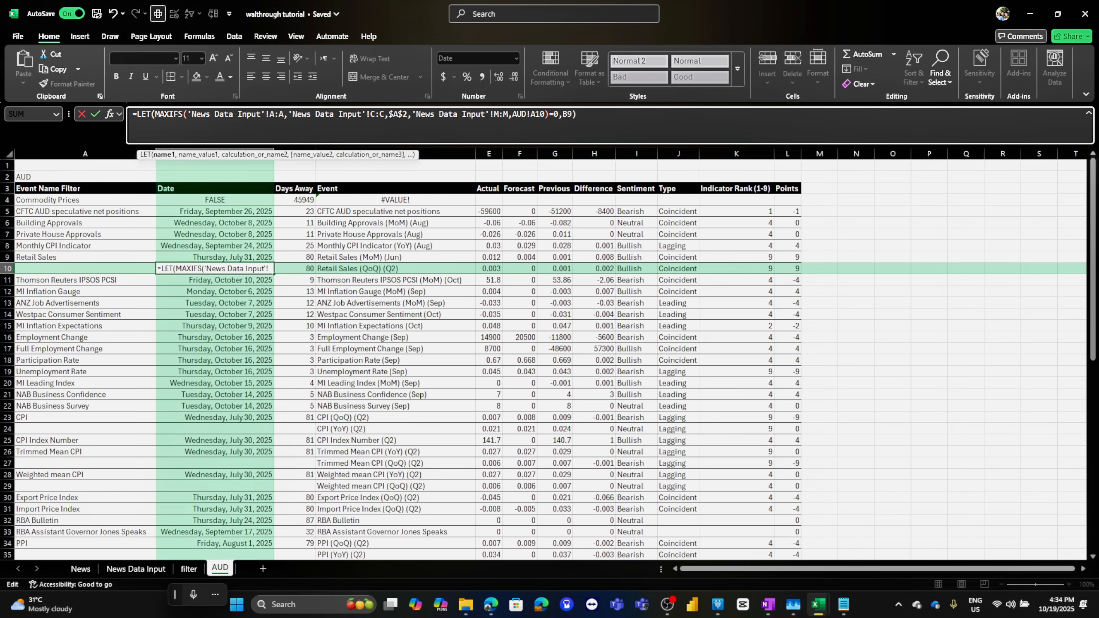
text(OR)
key(BackSpace)
key(BackSpace)
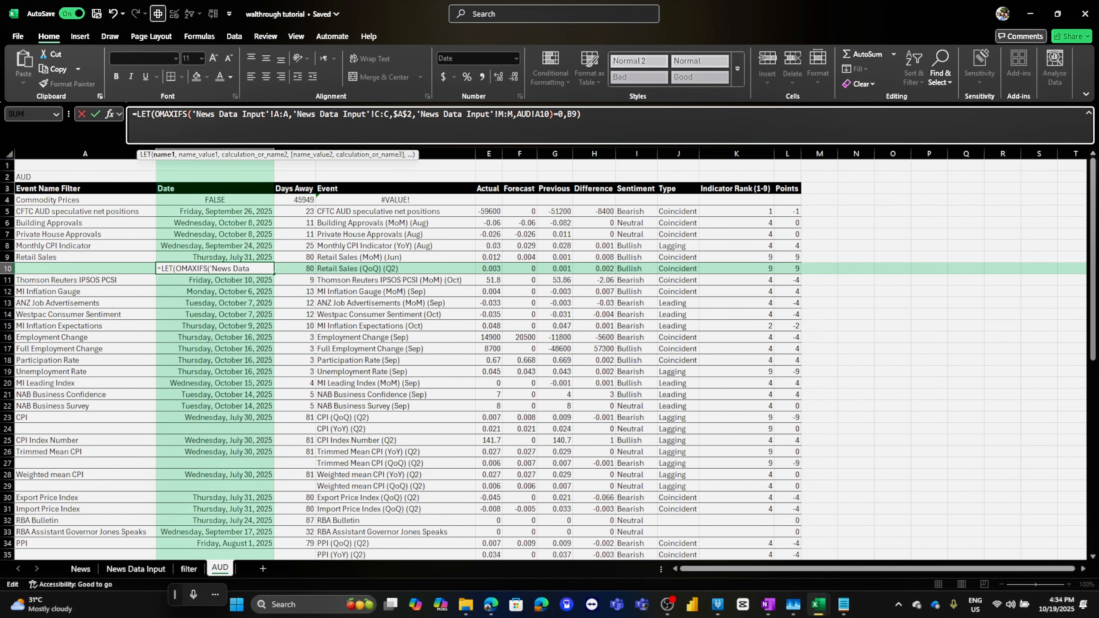
key(Caps_Lock)
text(real)
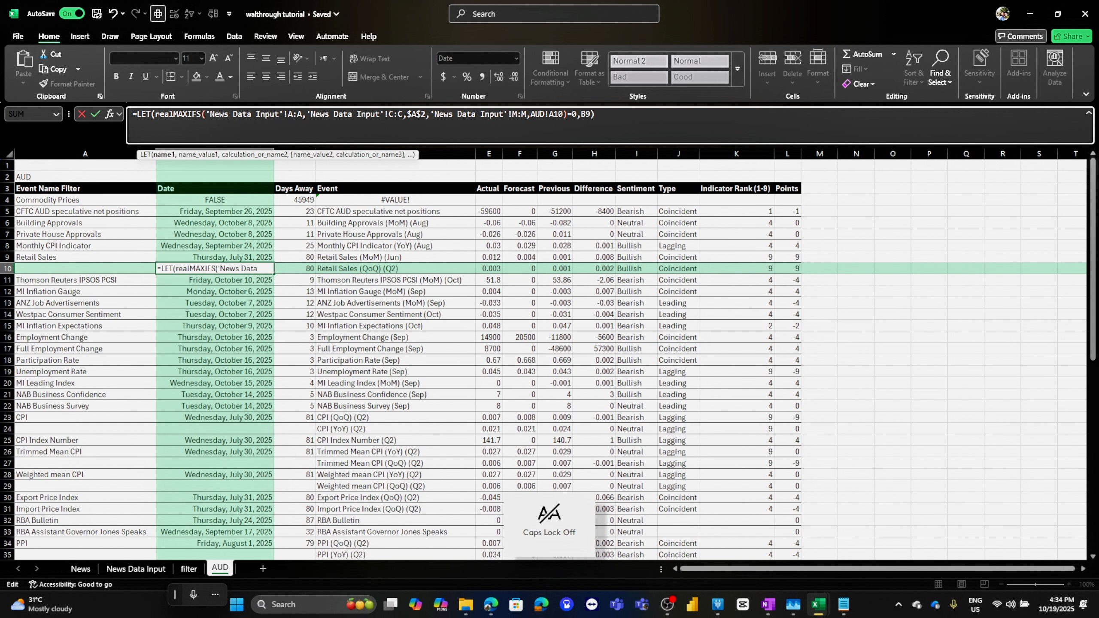
text(,)
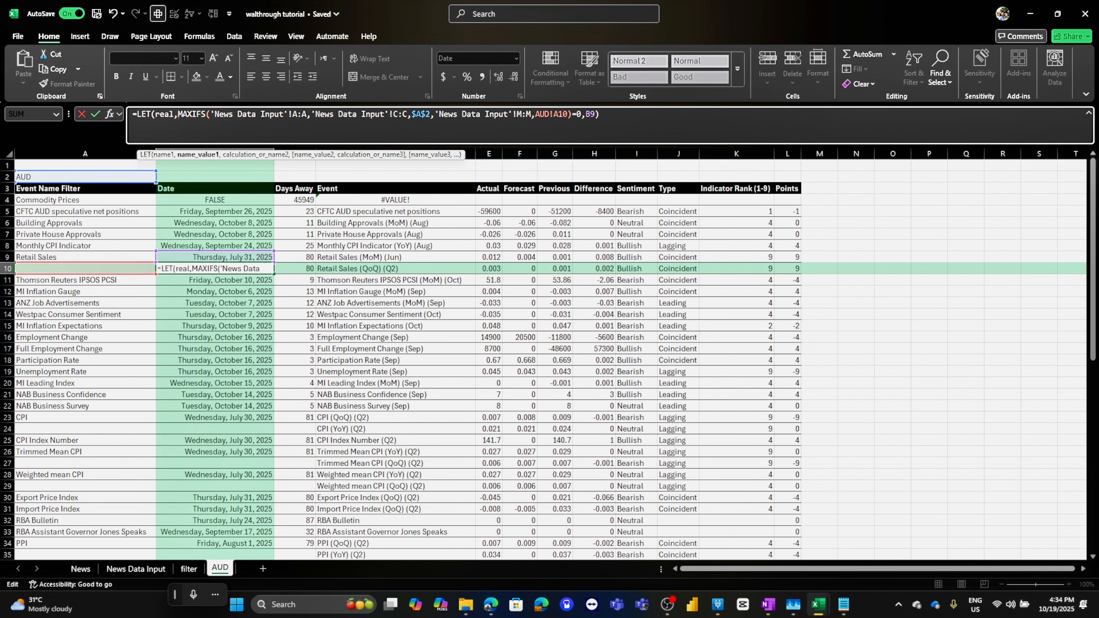
key(End)
key(BackSpace)
key(BackSpace)
key(BackSpace)
key(BackSpace)
key(BackSpace)
key(BackSpace)
key(BackSpace)
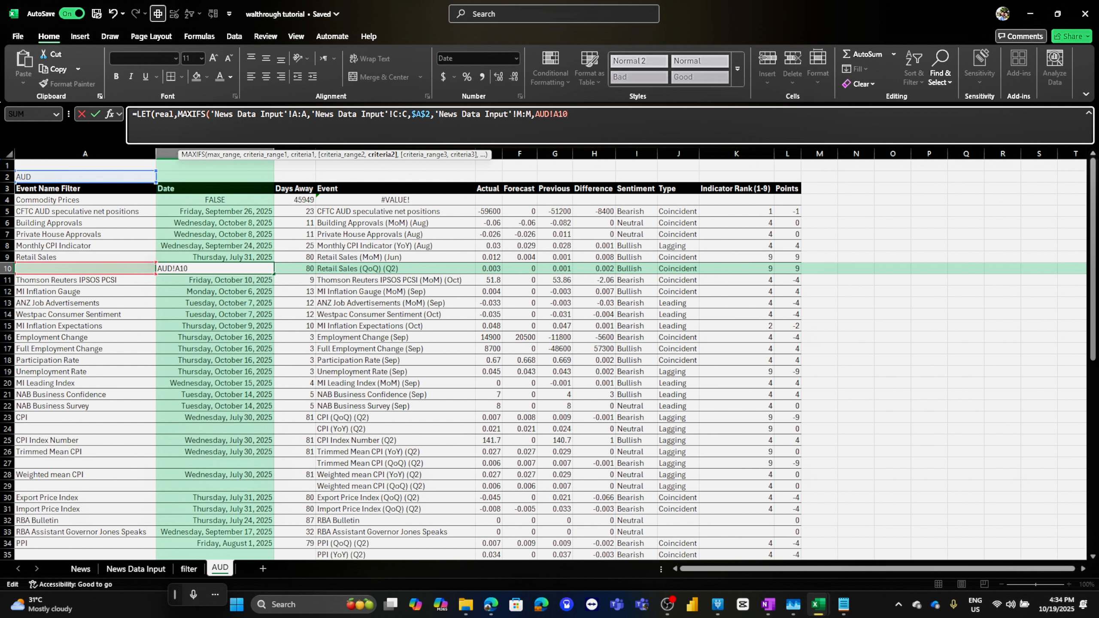
text())+==)
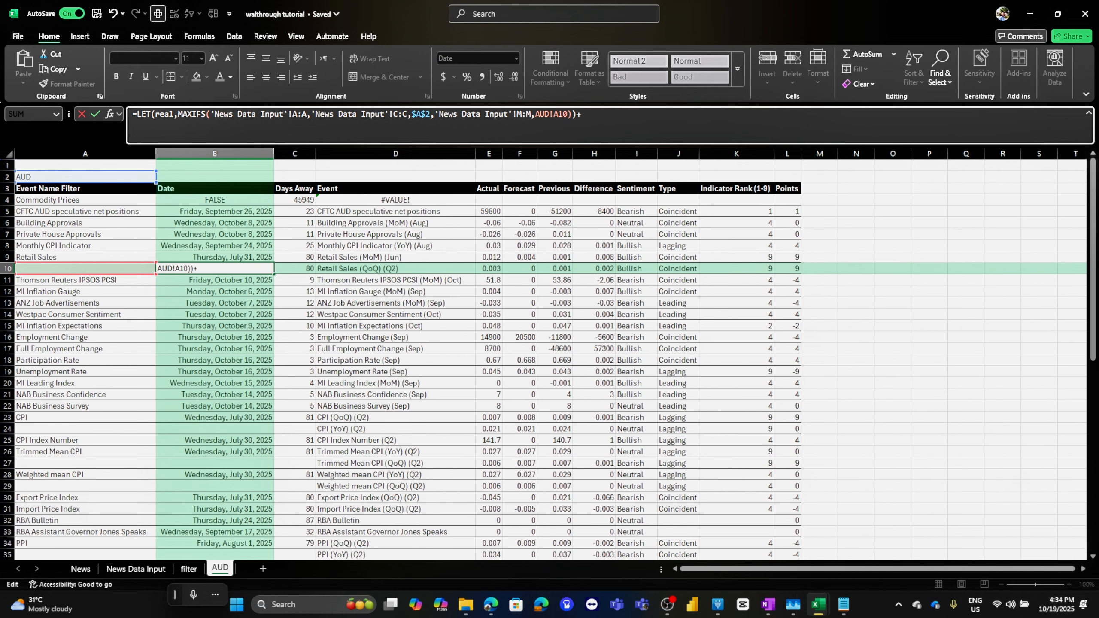
key(BackSpace)
key(BackSpace)
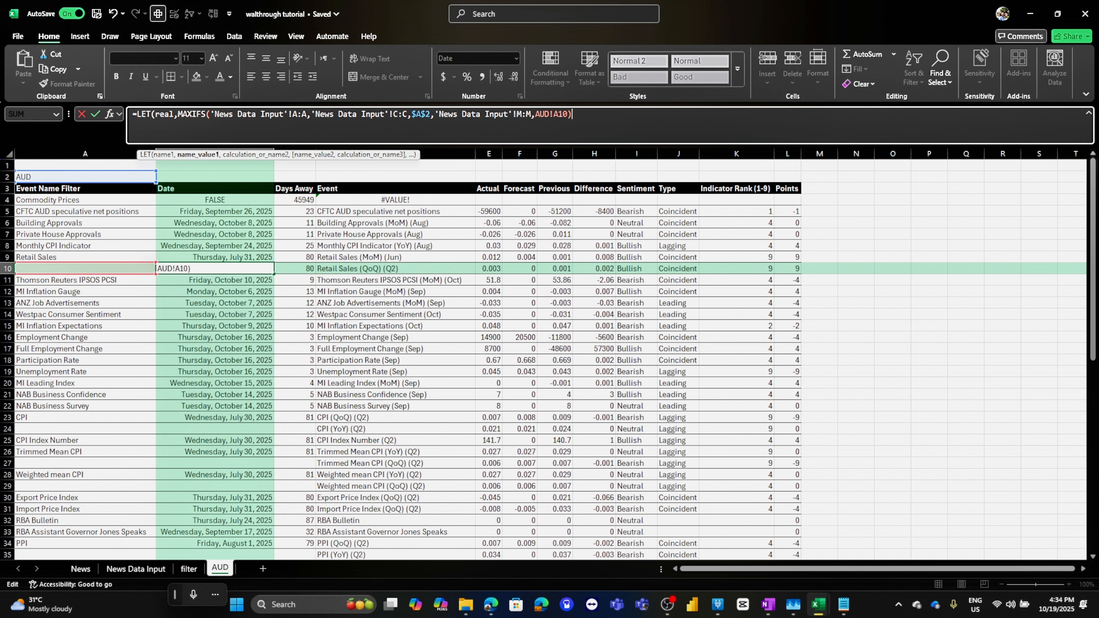
text(,)
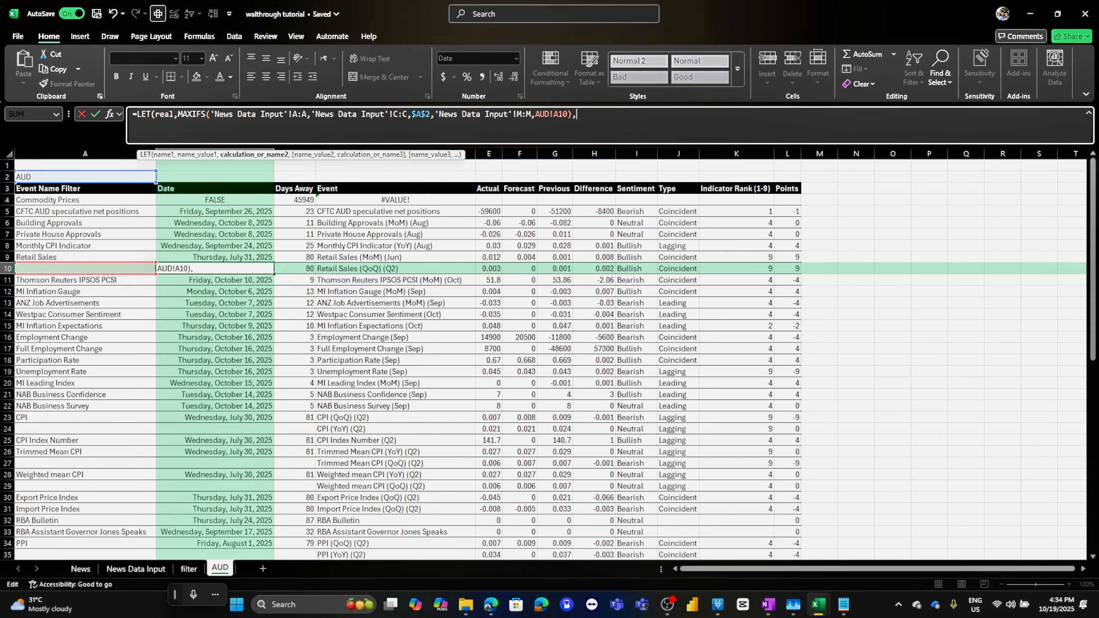
text(if()
text(real)
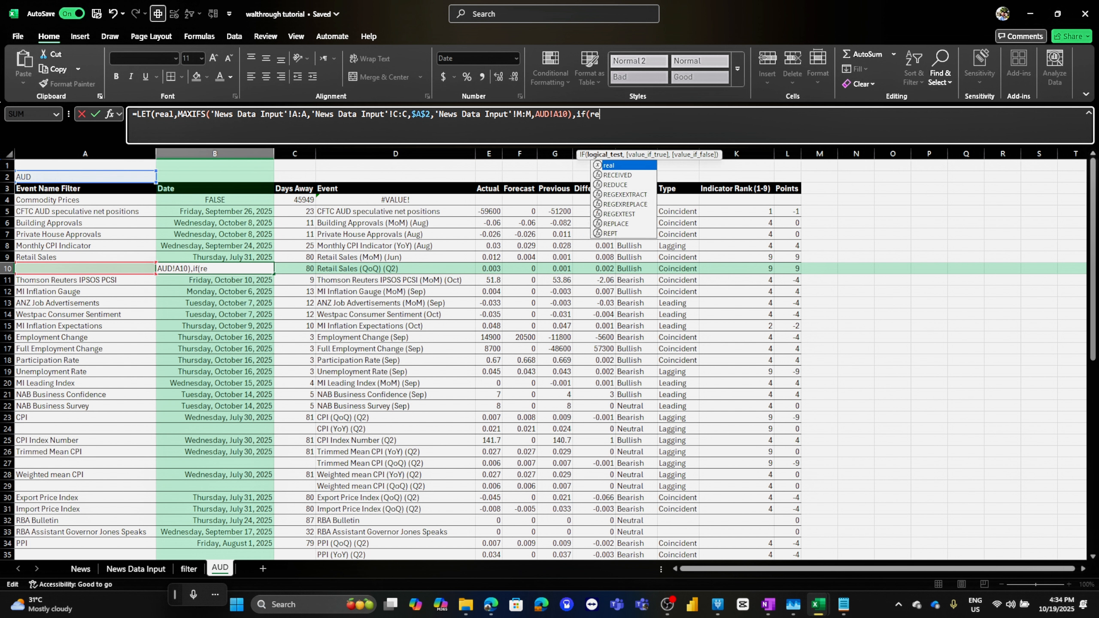
text(=0)
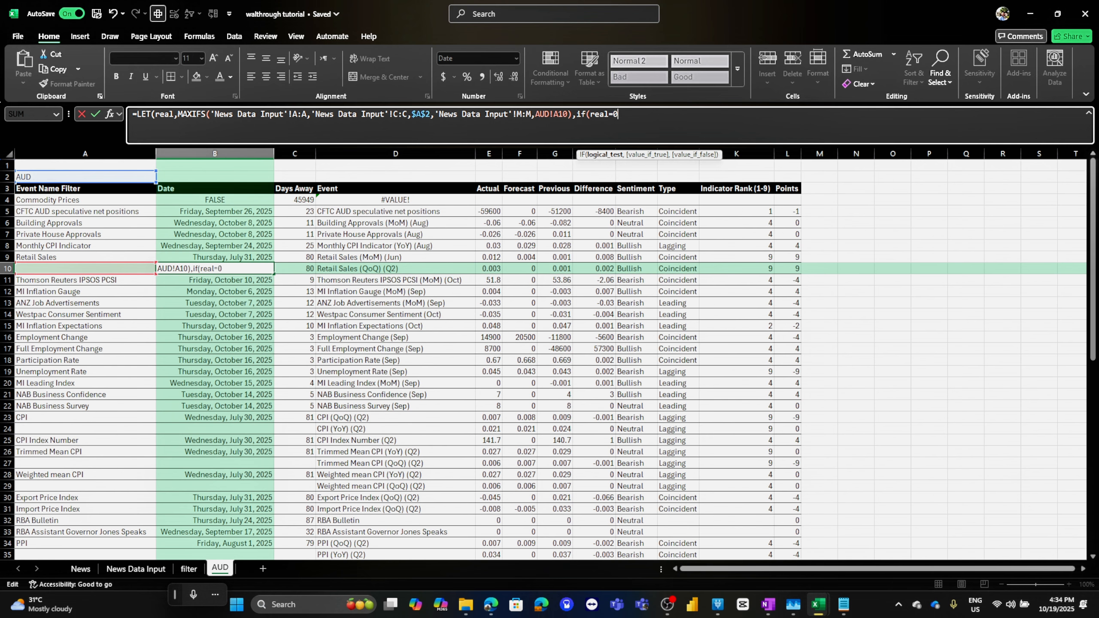
text(,)
click(215, 257)
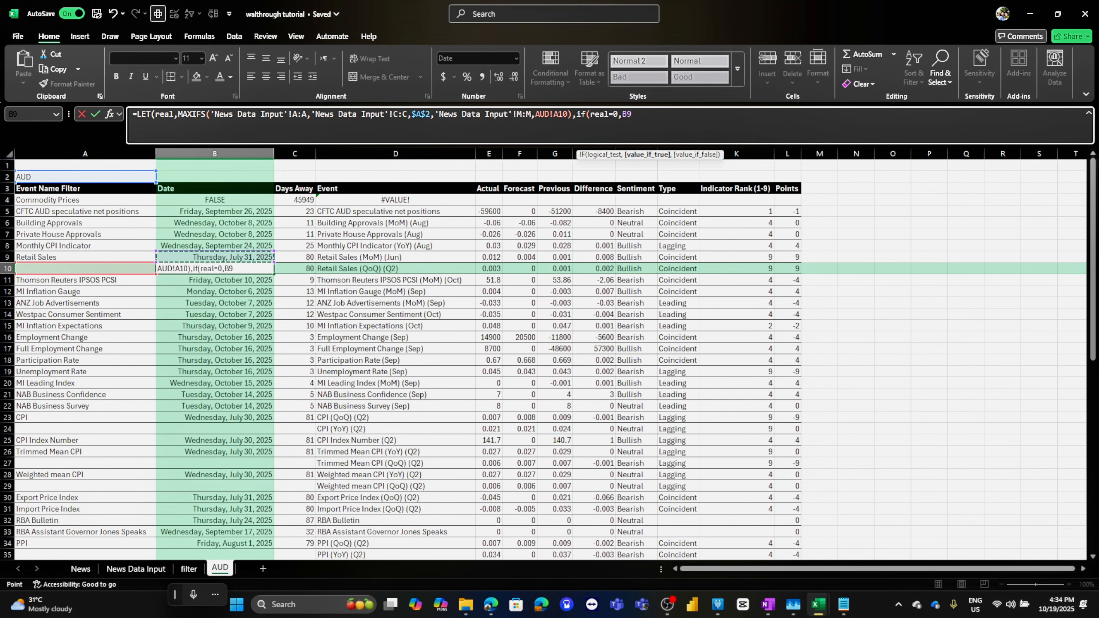
text(,real))
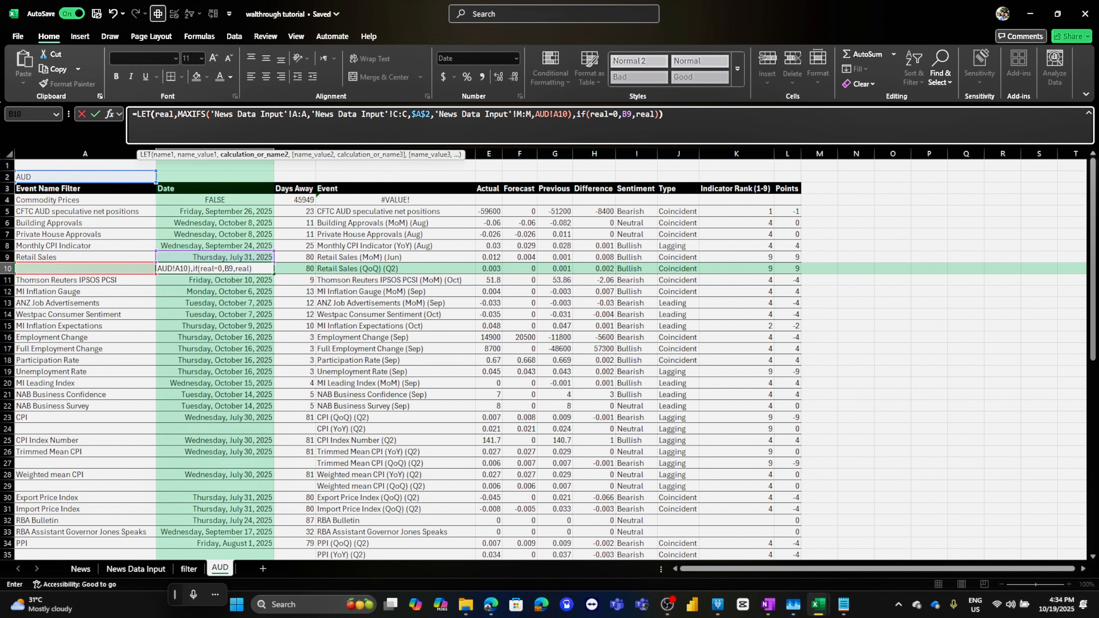
key(Return)
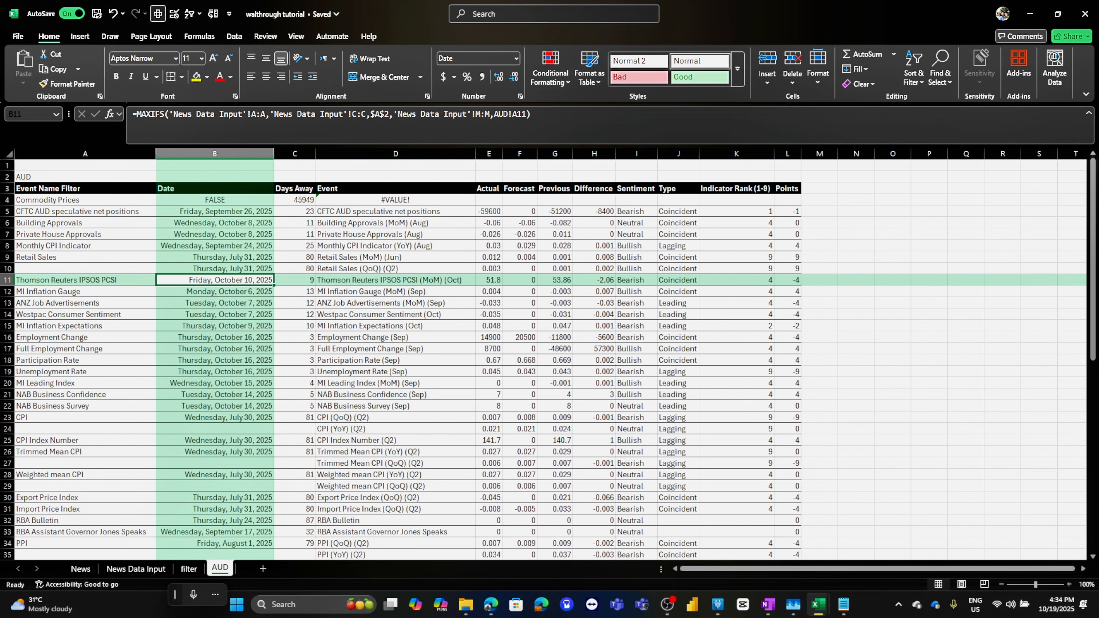
Copy the LET date formula to the whole Date column, from row 4 down to row 66
click(215, 269)
key(shift+Up)
key(shift+Up)
key(shift+Up)
key(shift+Up)
key(shift+Up)
key(shift+Up)
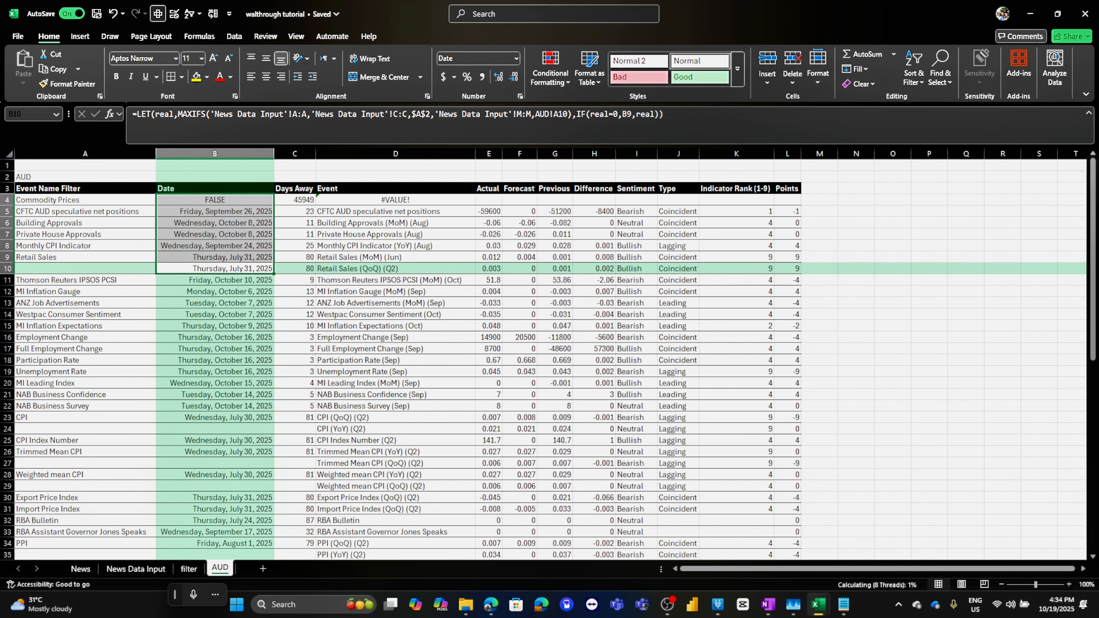
click(214, 200)
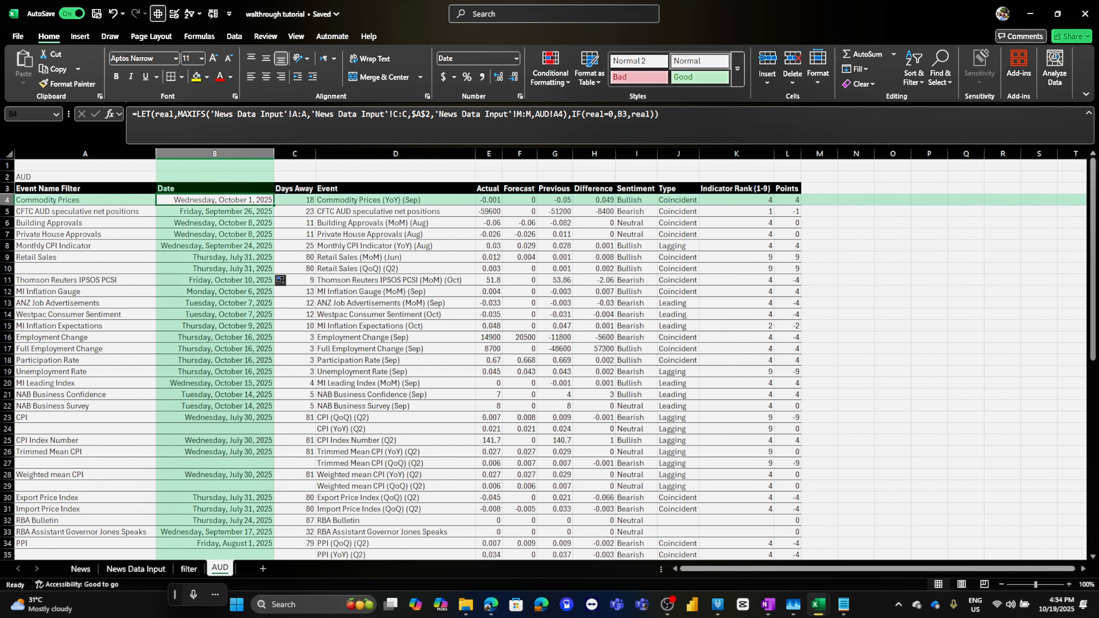
drag(274, 205, 273, 544)
click(294, 544)
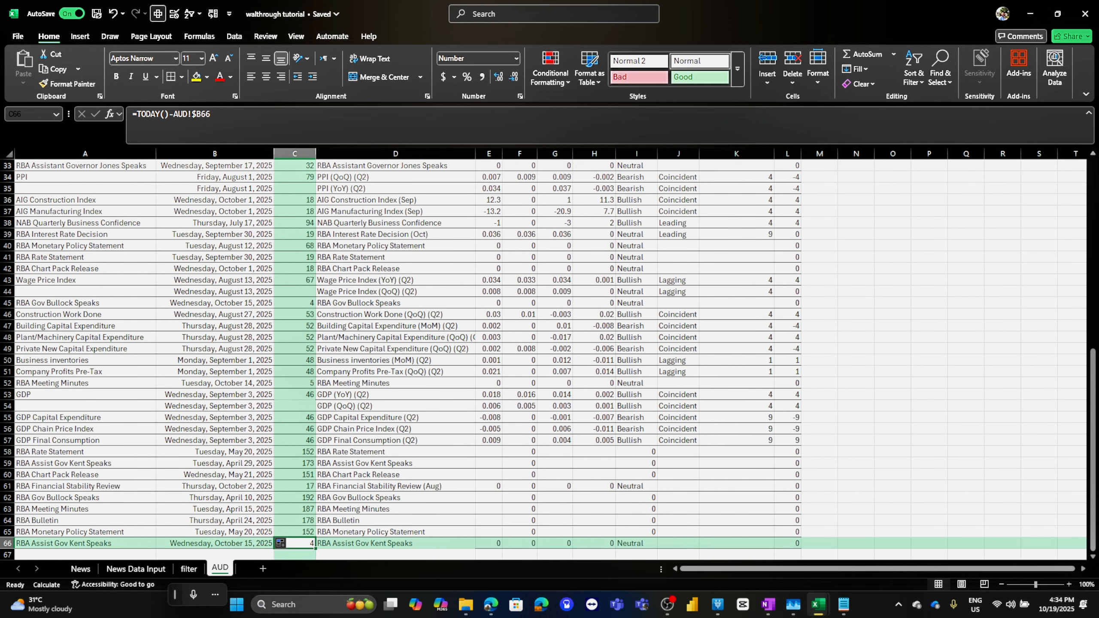
scroll(549, 359, up, 11)
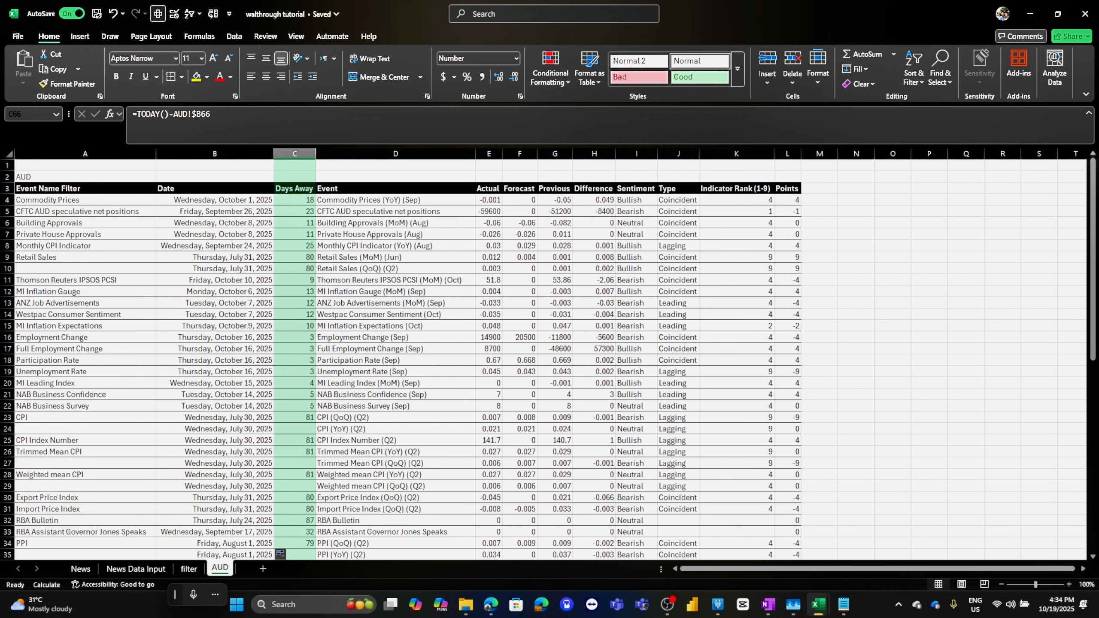
Fill the Days Away formula =TODAY()-AUD!$B4 down the column from row 4 to row 66
shift+click(296, 200)
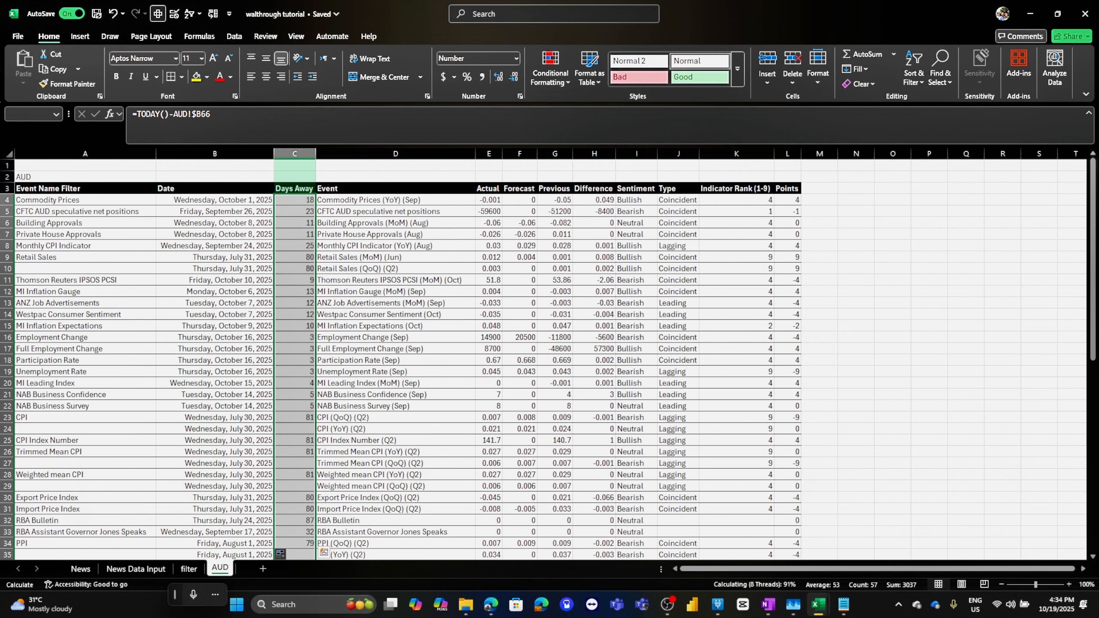
key(ctrl+d)
click(296, 200)
scroll(296, 200, down, 15)
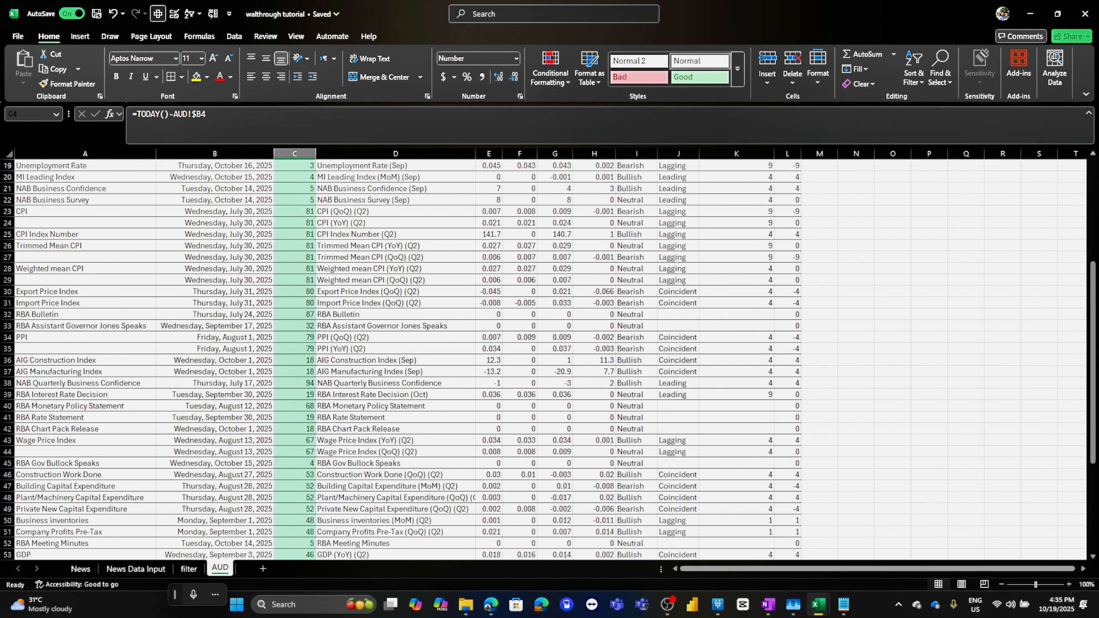
scroll(548, 359, up, 15)
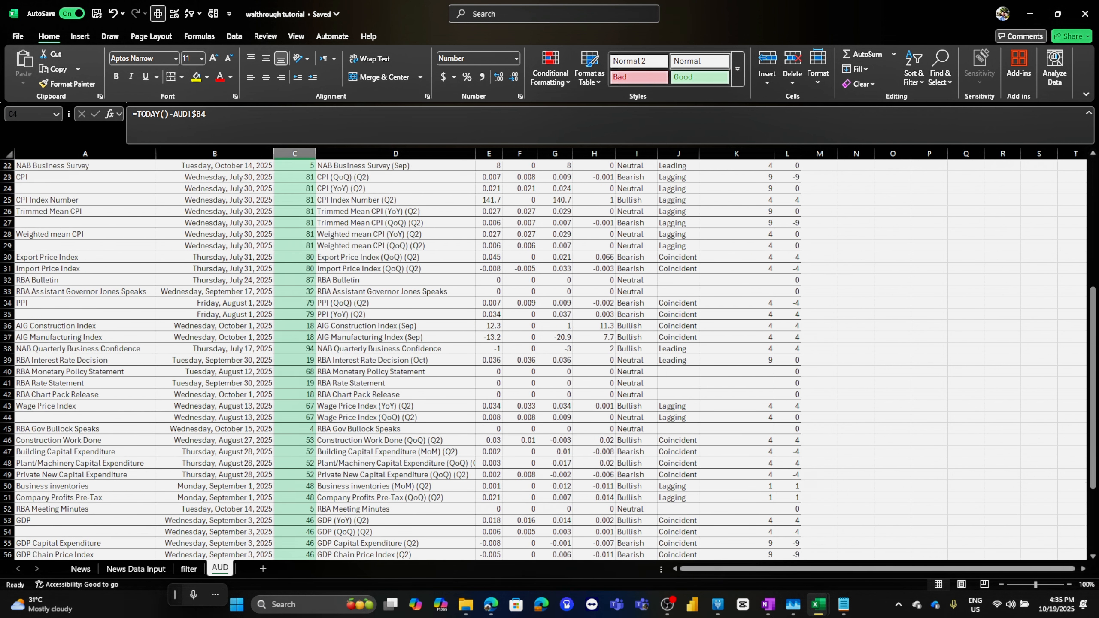
Select the whole AUD table and give it all borders plus a thick outside border
click(294, 291)
key(ctrl+a)
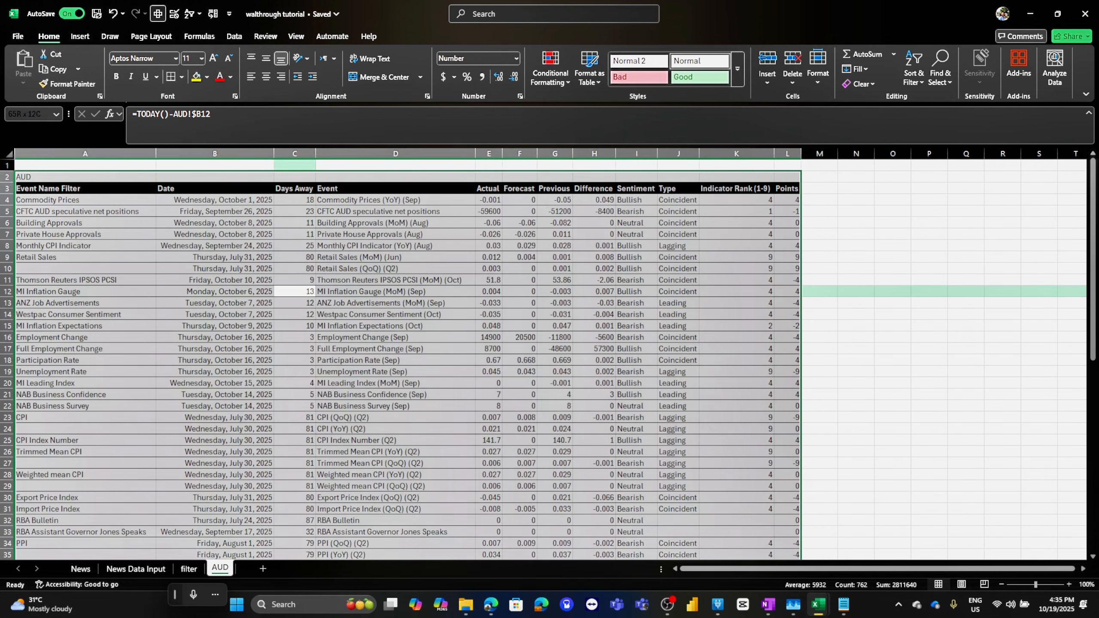
click(181, 77)
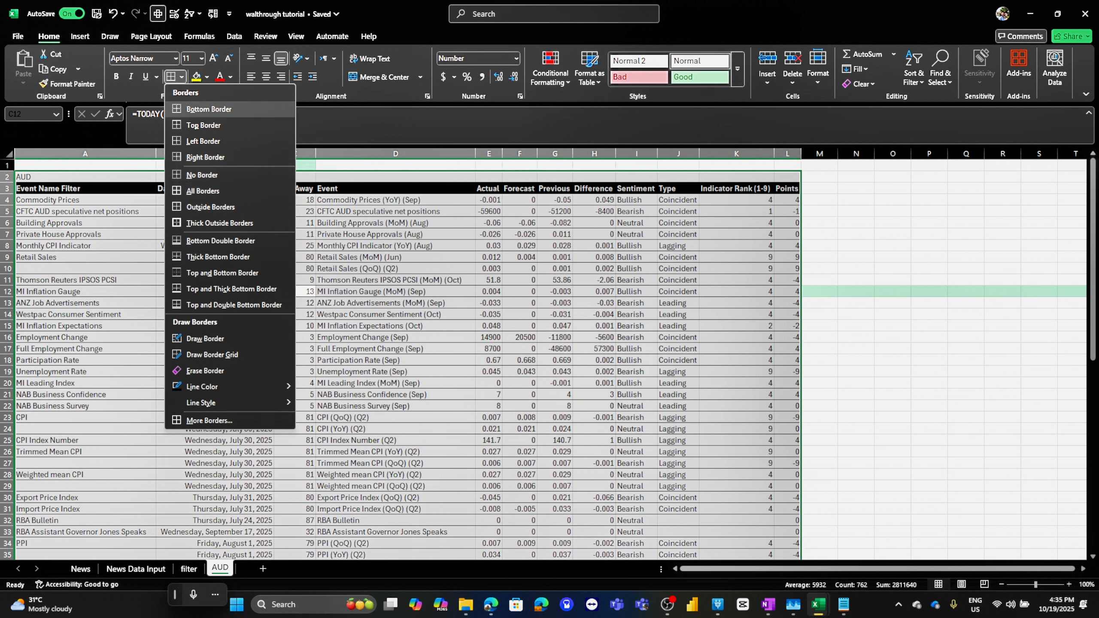
click(203, 191)
click(214, 223)
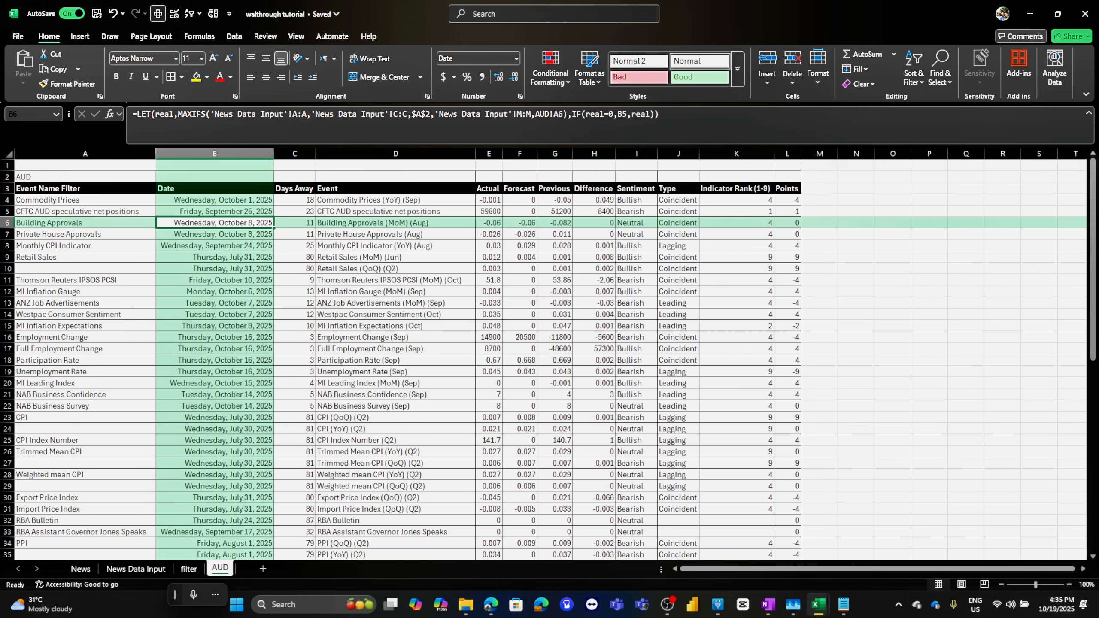
scroll(549, 359, down, 2)
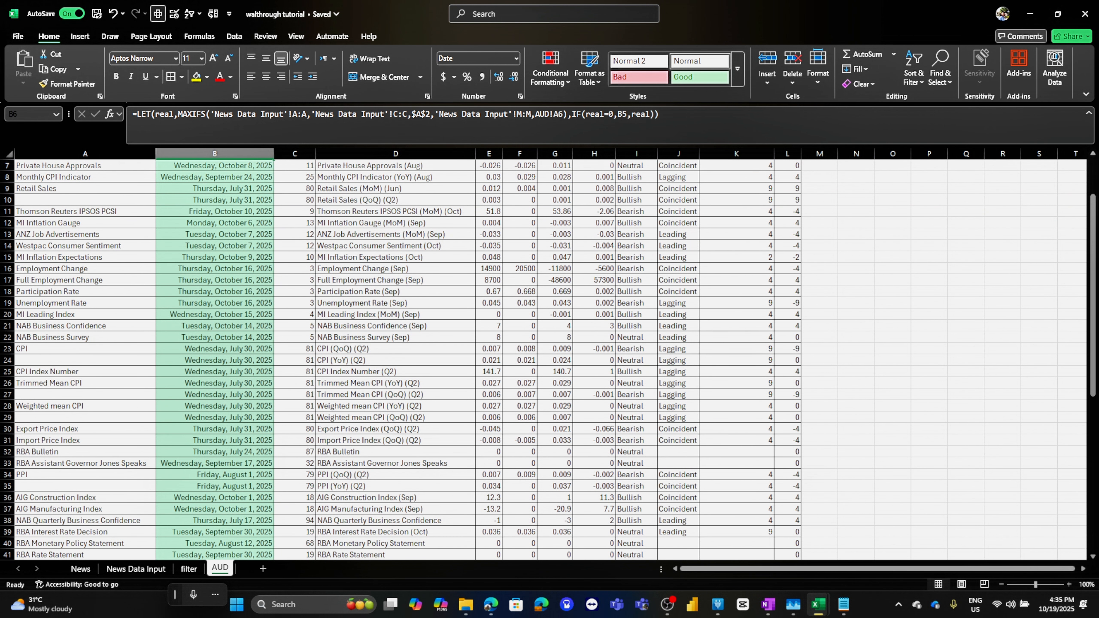
scroll(548, 359, up, 2)
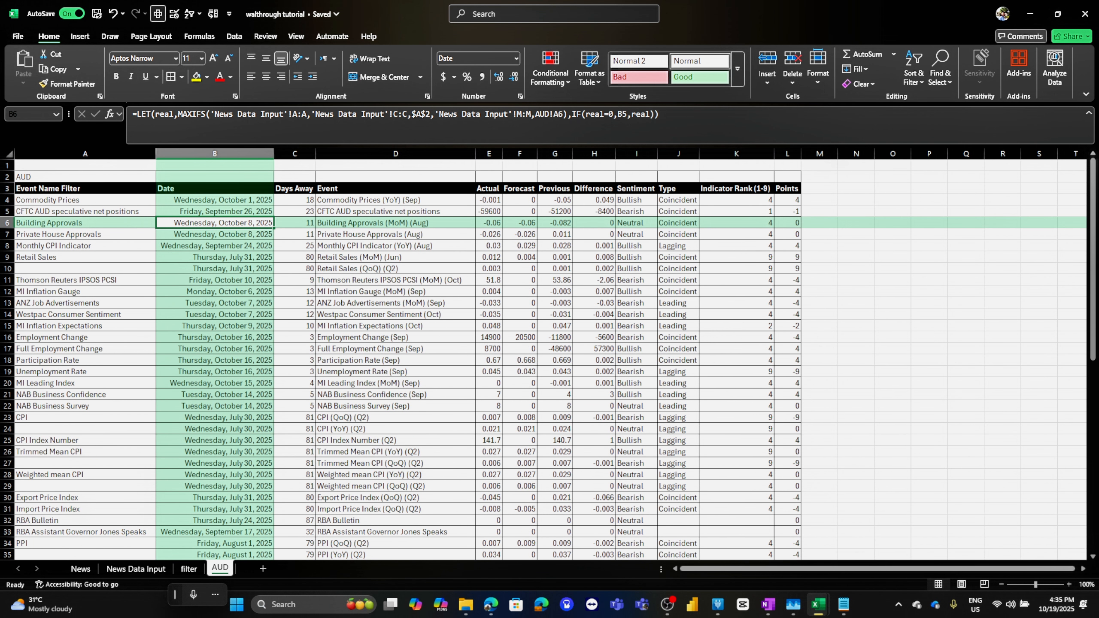
scroll(548, 359, down, 3)
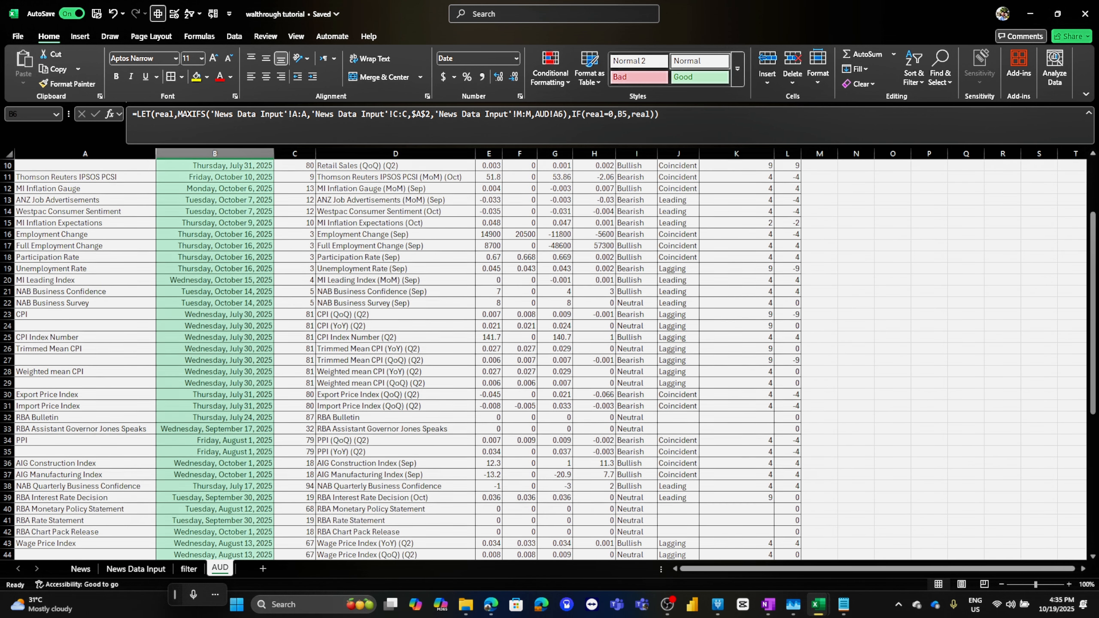
scroll(548, 360, up, 3)
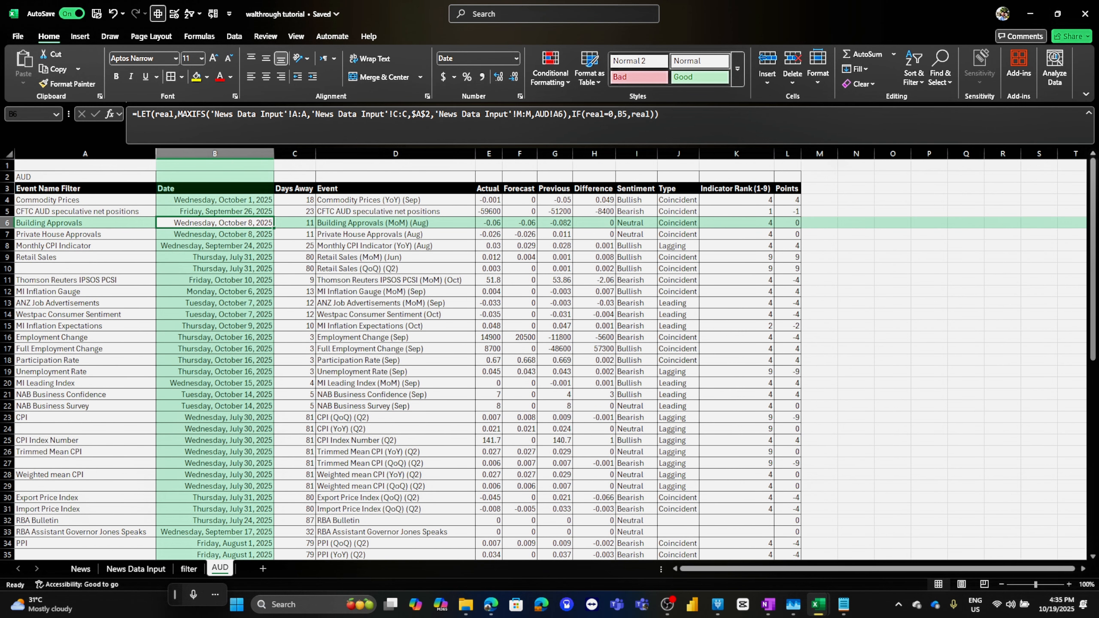
Snap the tutorial workbook beside the fundamental analysis workbook to compare their AUD sheets
key(super+Right)
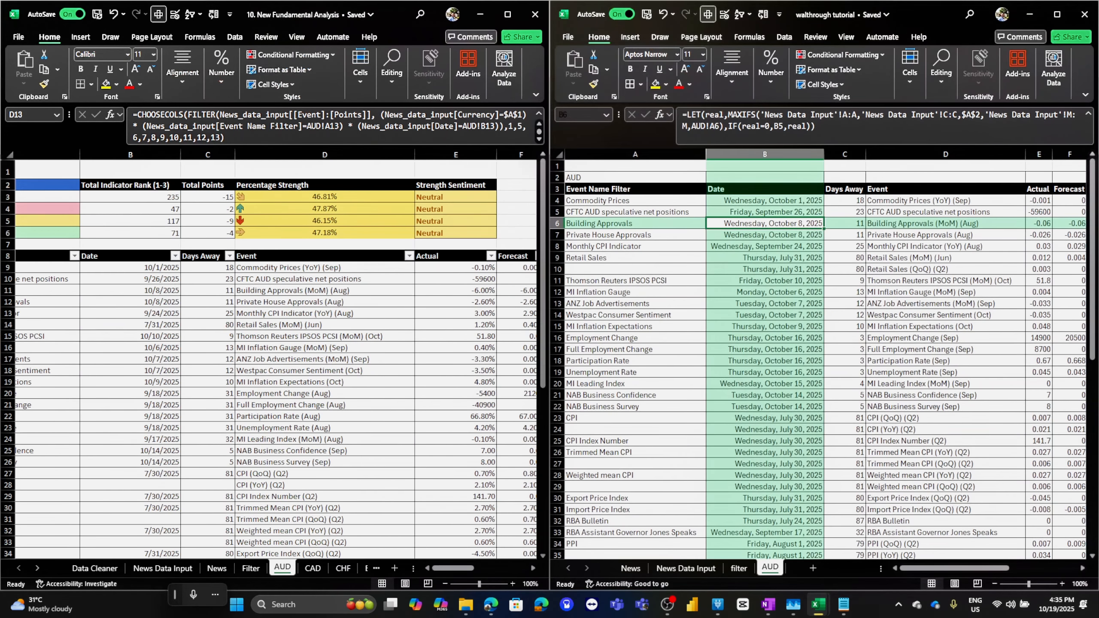
mouse_move(952, 568)
mouse_down()
mouse_move(997, 567)
mouse_move(949, 568)
mouse_up()
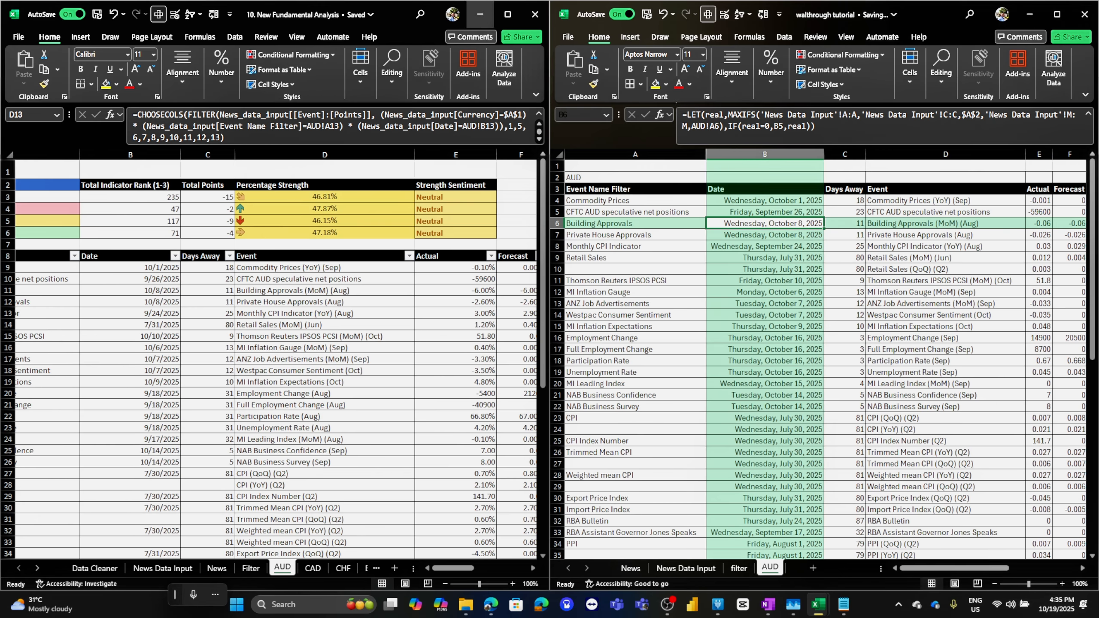
Maximize the fundamental analysis workbook and select the entire AUD sheet from its top cell
click(507, 14)
key(ctrl+Home)
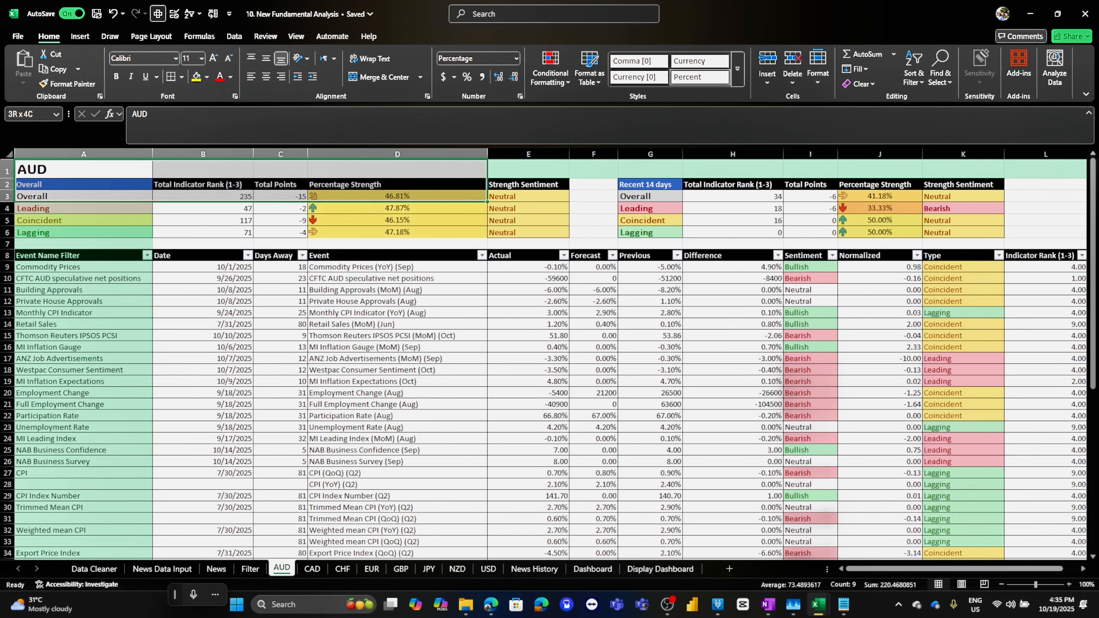
key(ctrl+a)
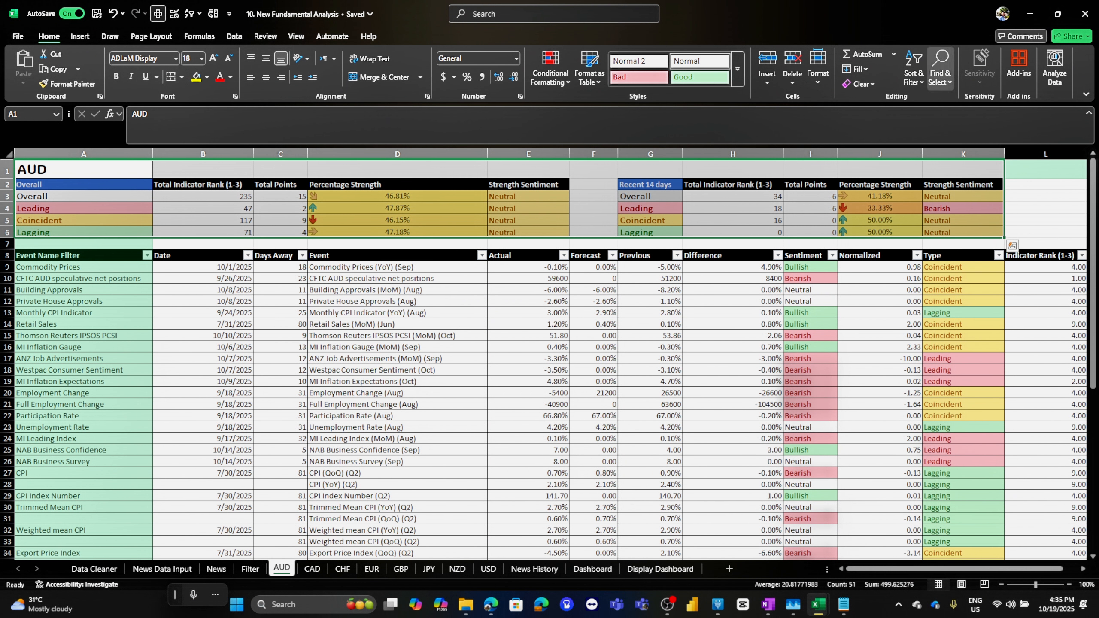